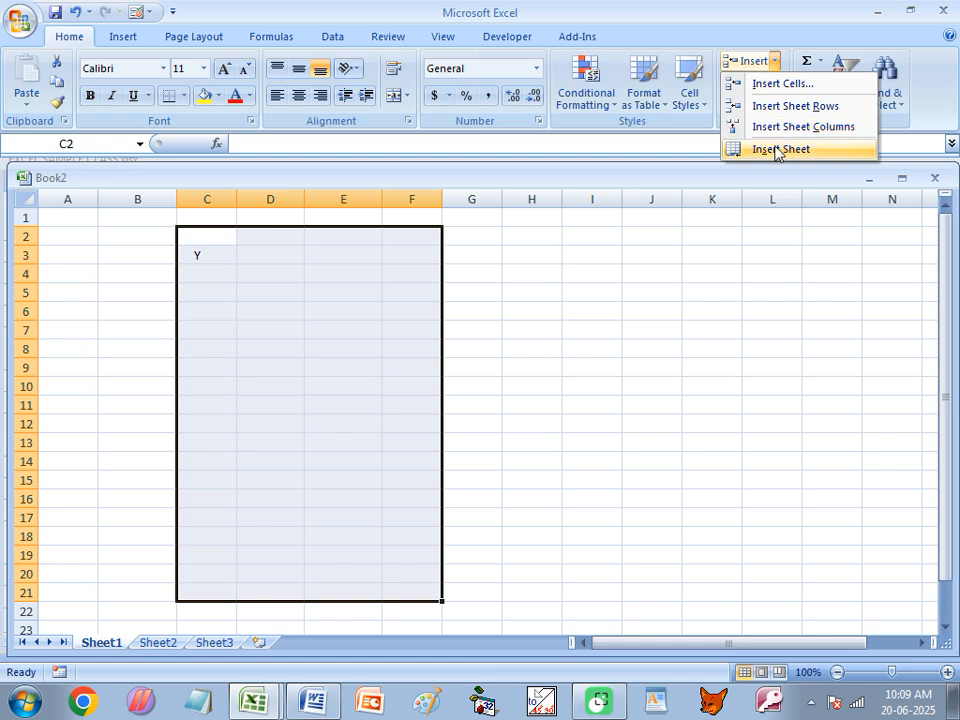
{"action": "left_click", "coordinate": [195, 317]}
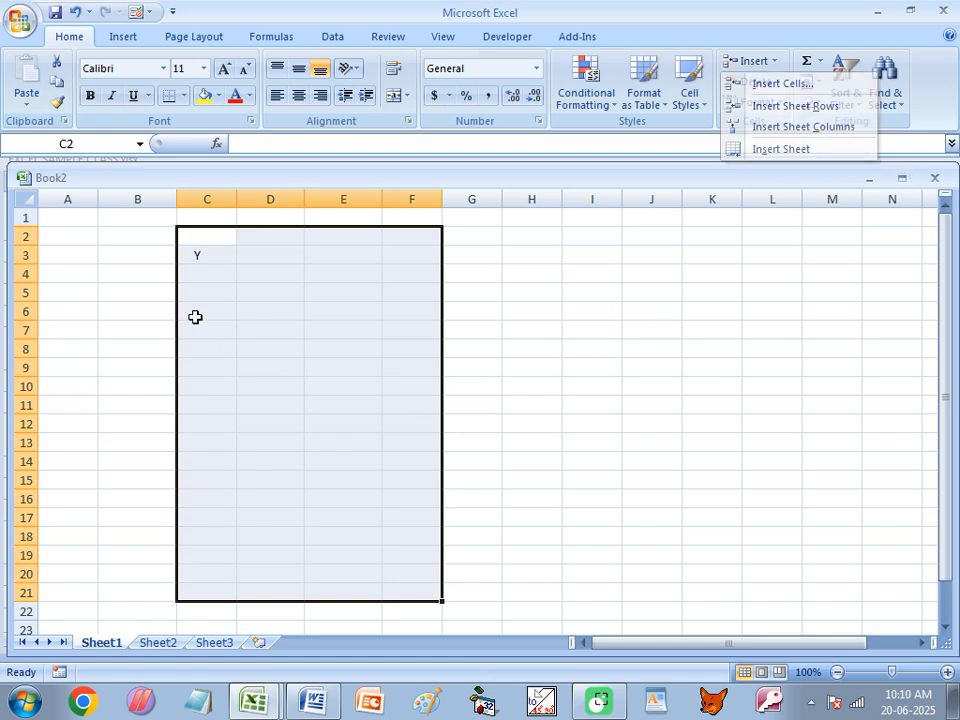
{"action": "left_click", "coordinate": [216, 278]}
{"action": "left_click", "coordinate": [145, 249]}
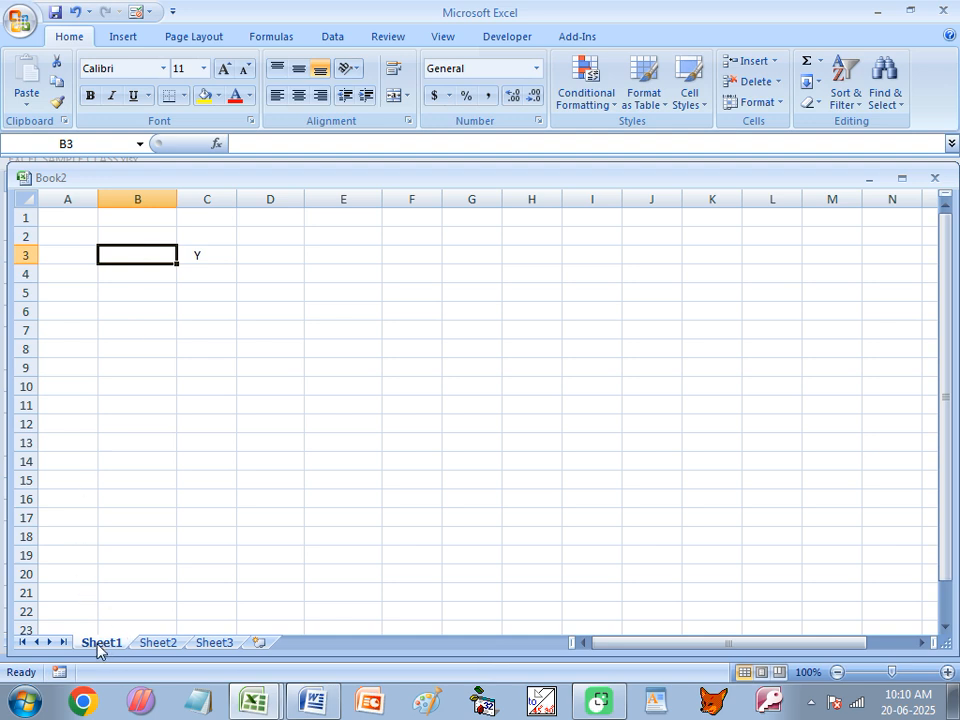
Step: Add three blank worksheets to Book2 after Sheet3
{"action": "left_click", "coordinate": [229, 645]}
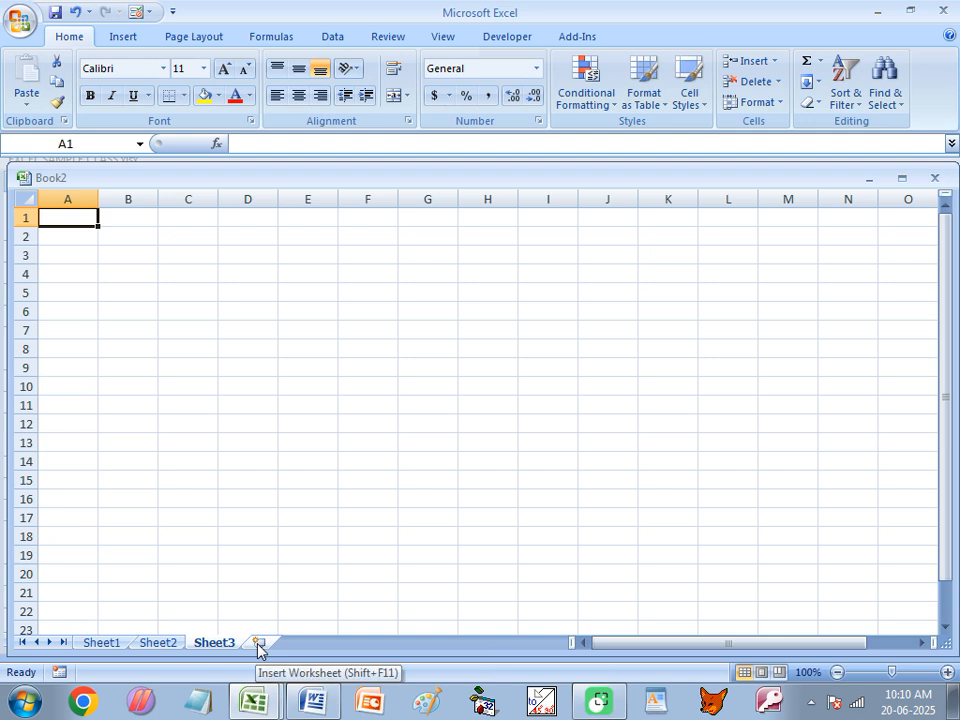
{"action": "left_click", "coordinate": [258, 645]}
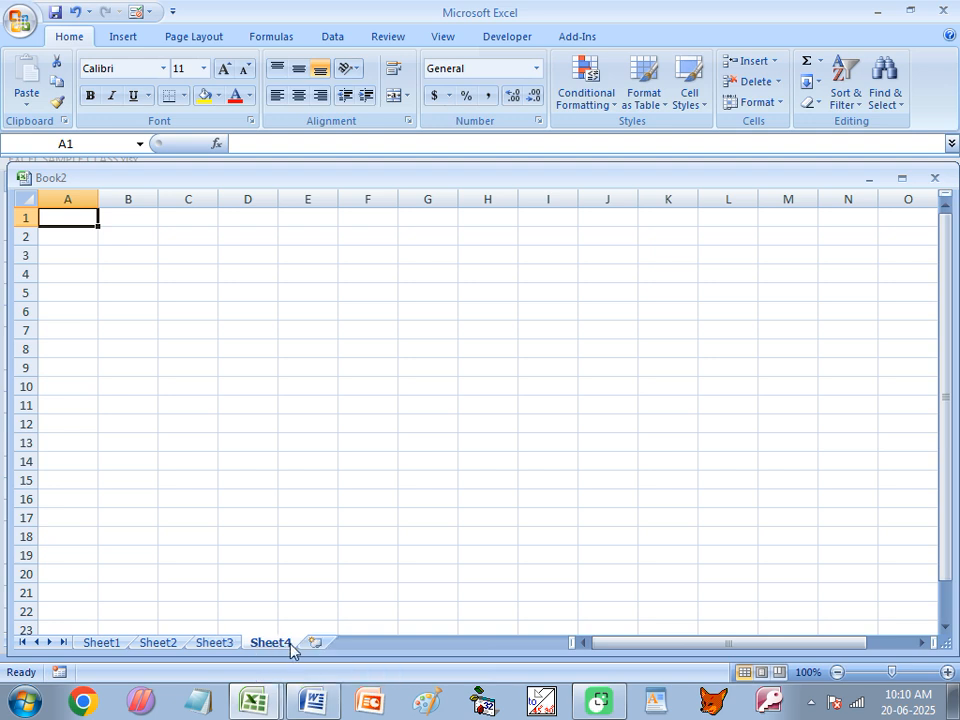
{"action": "key", "text": "shift+F11"}
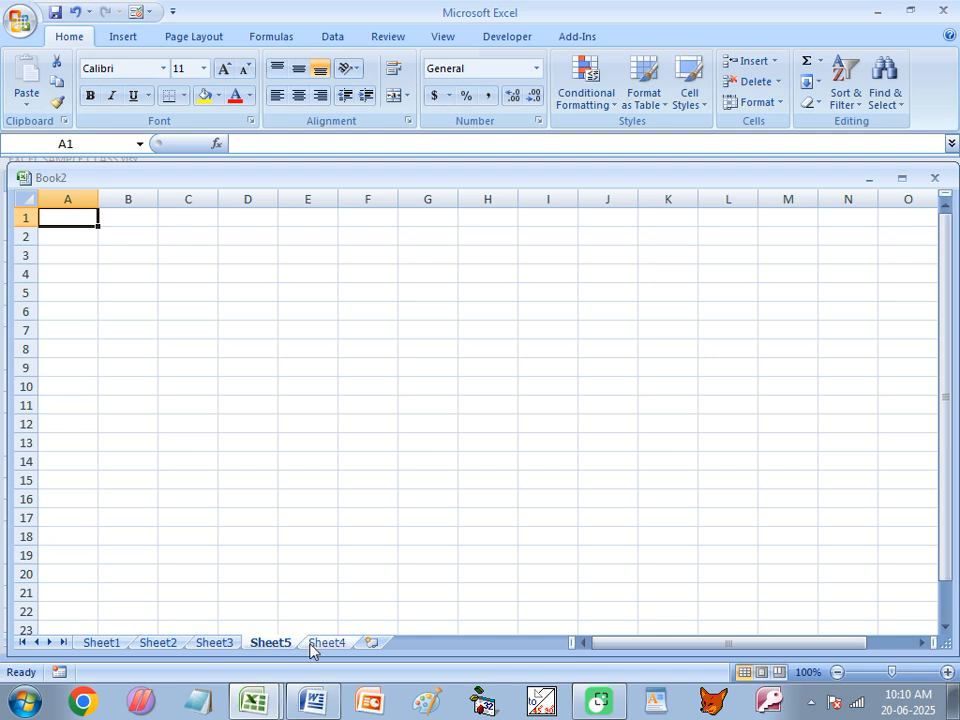
{"action": "left_click", "coordinate": [774, 63]}
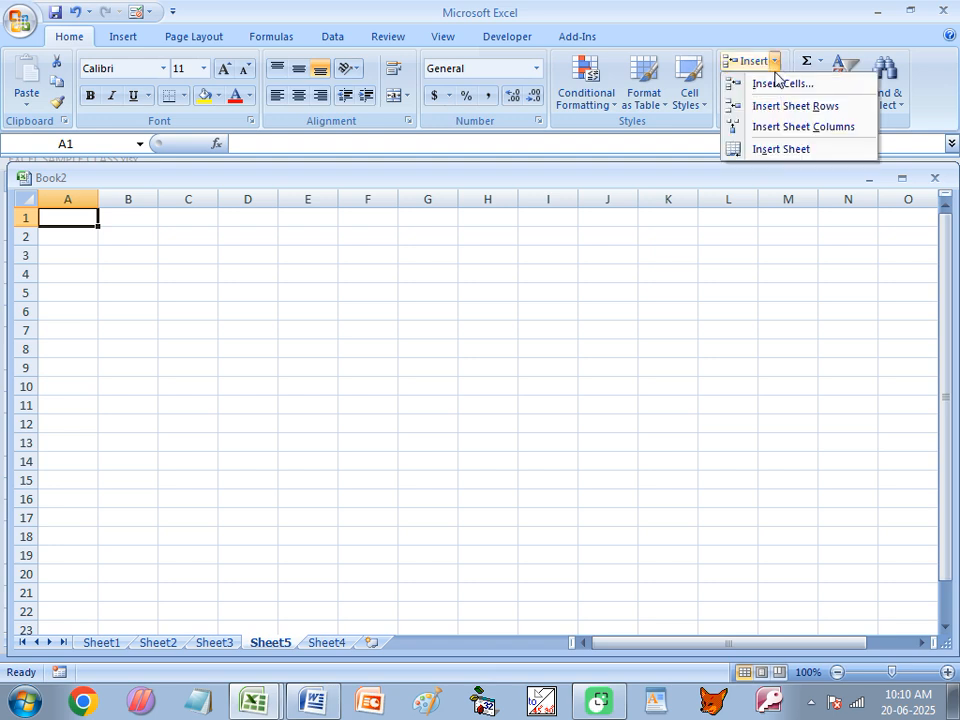
{"action": "left_click", "coordinate": [766, 150]}
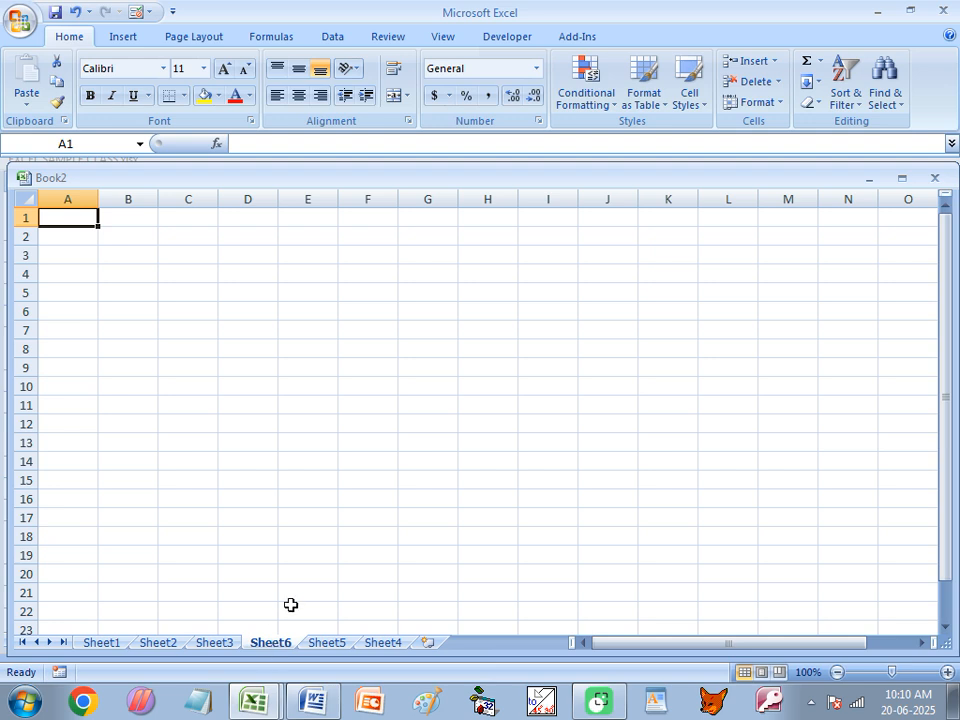
Step: Switch to the EXCEL SAMPLE CLASS.xlsx workbook showing the Marksheet sheet
{"action": "left_click", "coordinate": [774, 61]}
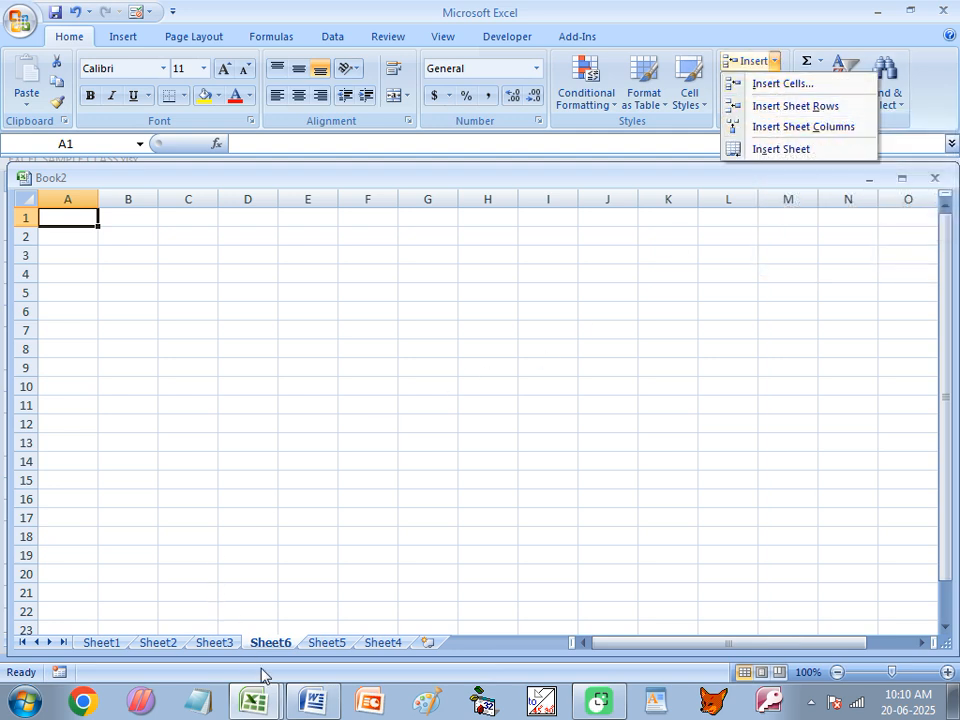
{"action": "left_click", "coordinate": [255, 700]}
{"action": "left_click", "coordinate": [249, 639]}
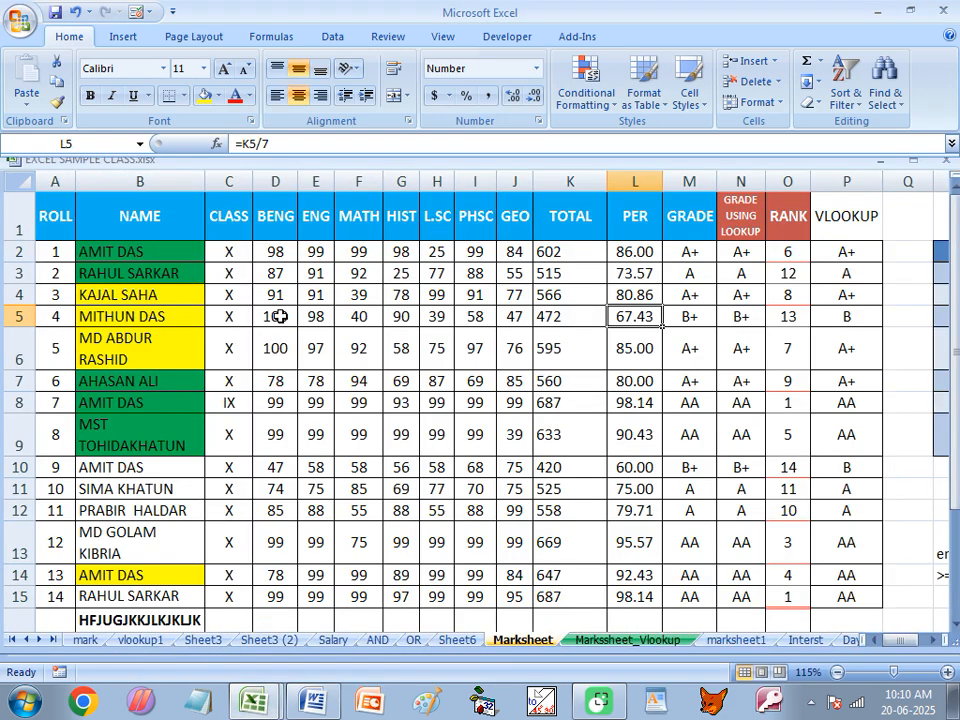
Step: Insert a blank sheet row above row 3, the record with roll 2, in the Marksheet sheet
{"action": "left_click", "coordinate": [16, 273]}
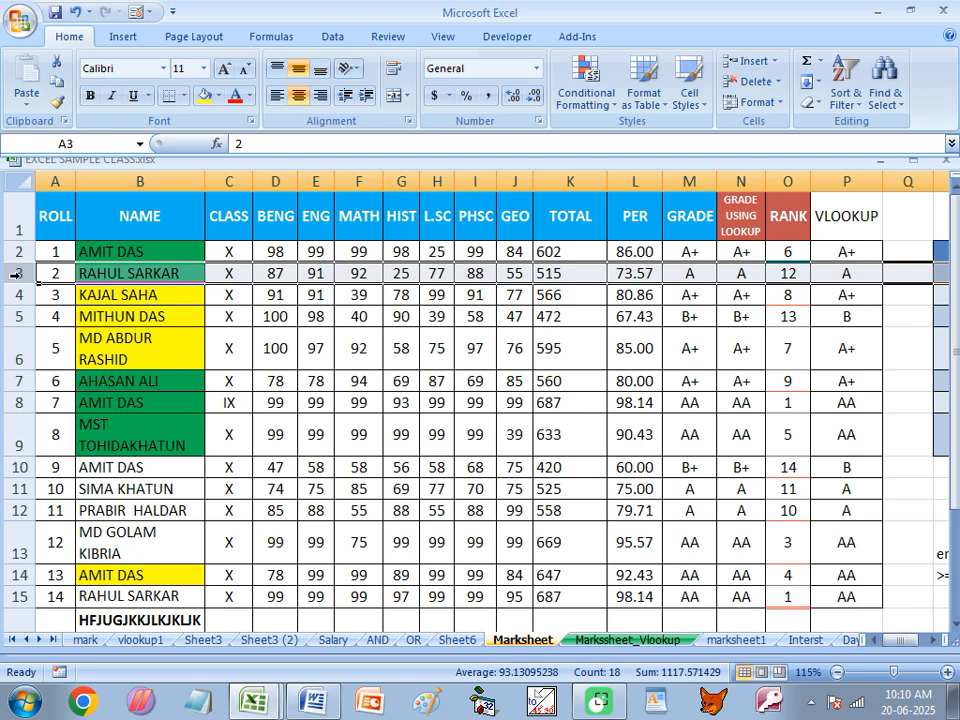
{"action": "left_click", "coordinate": [53, 276]}
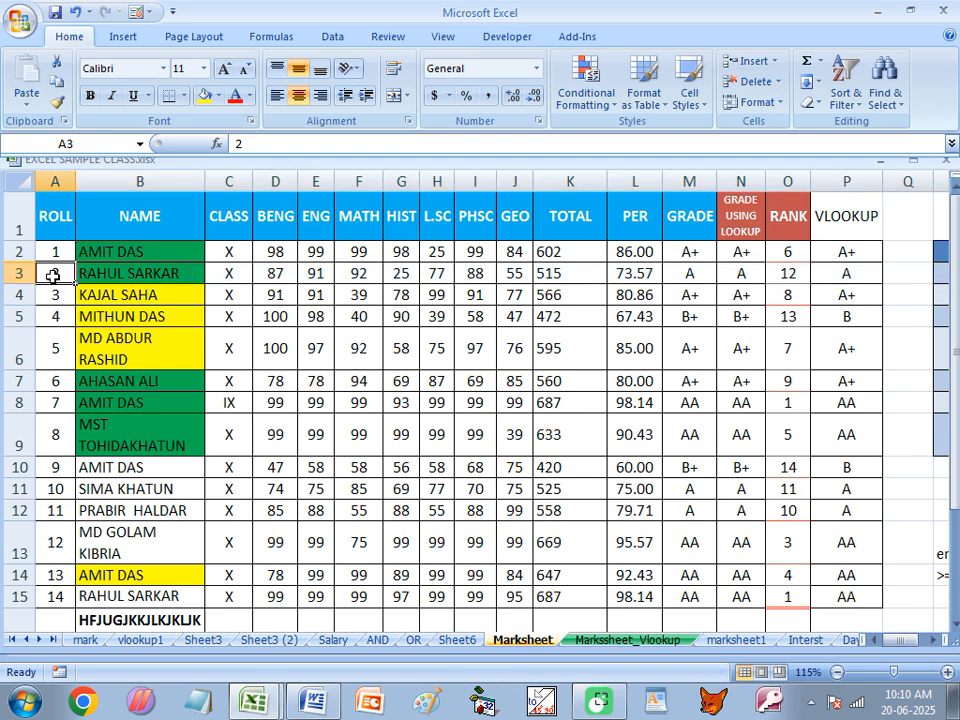
{"action": "left_click", "coordinate": [774, 62]}
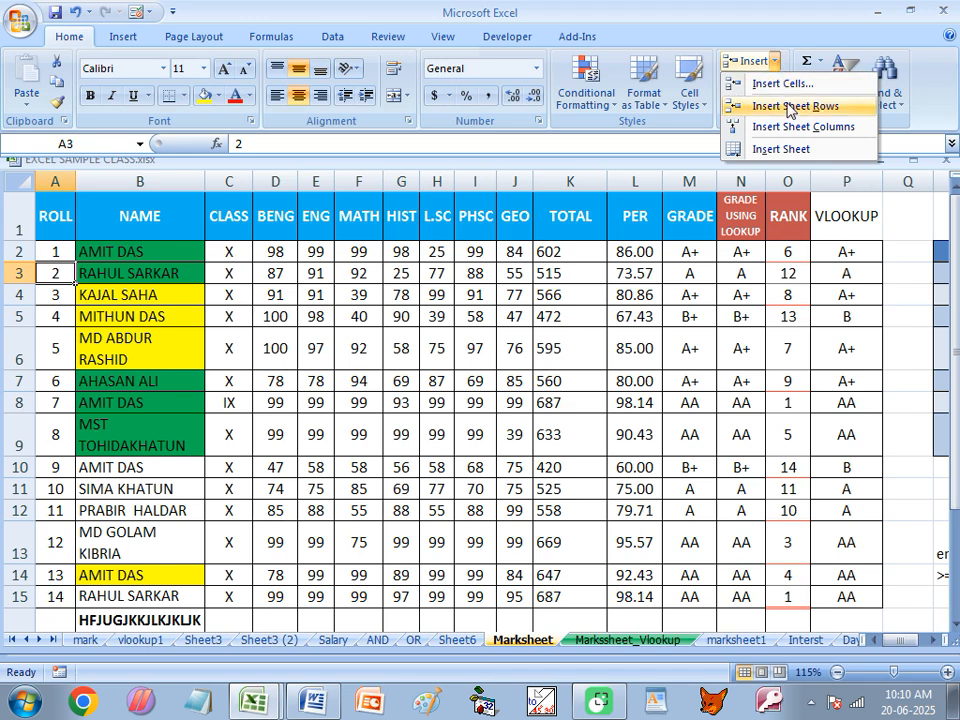
{"action": "left_click", "coordinate": [790, 107]}
{"action": "left_click", "coordinate": [17, 272]}
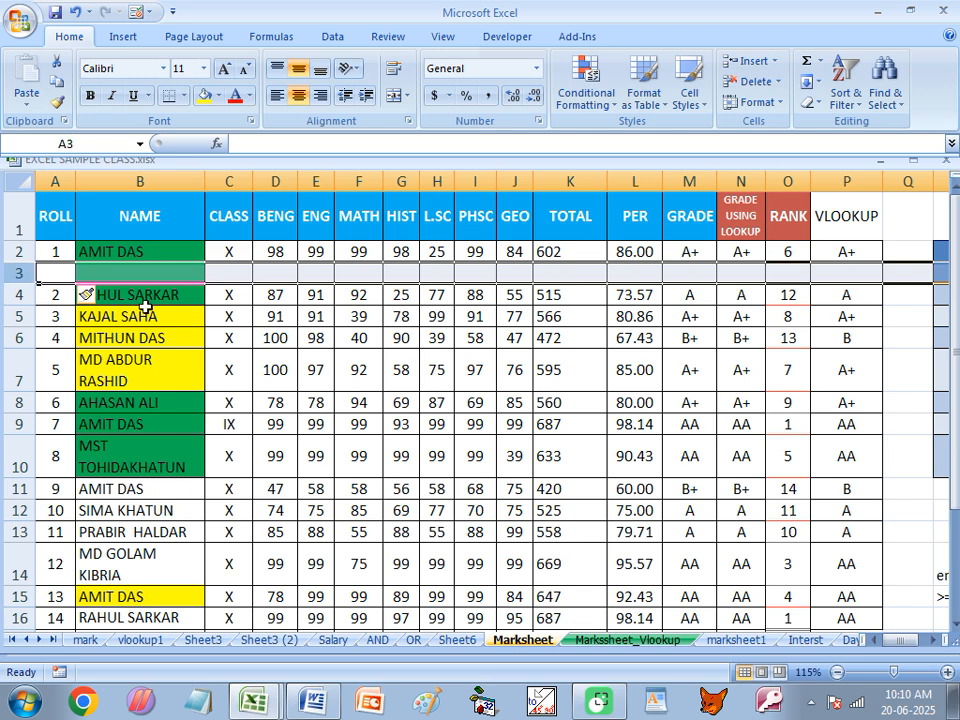
Step: Insert a blank row above row 5, the record with roll 3
{"action": "left_click", "coordinate": [14, 315]}
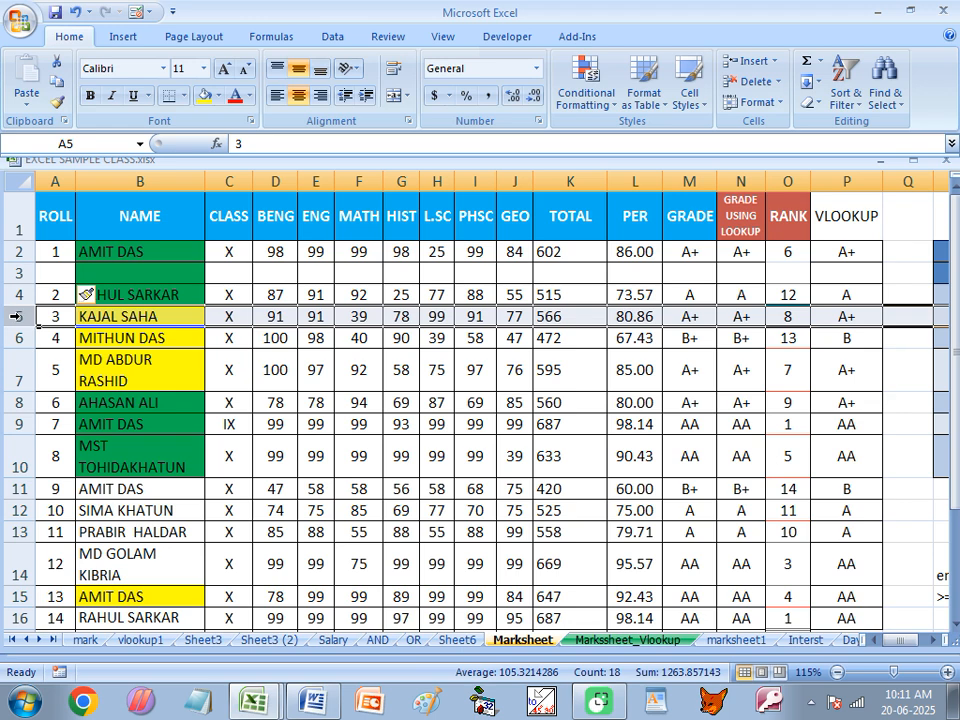
{"action": "right_click", "coordinate": [14, 315]}
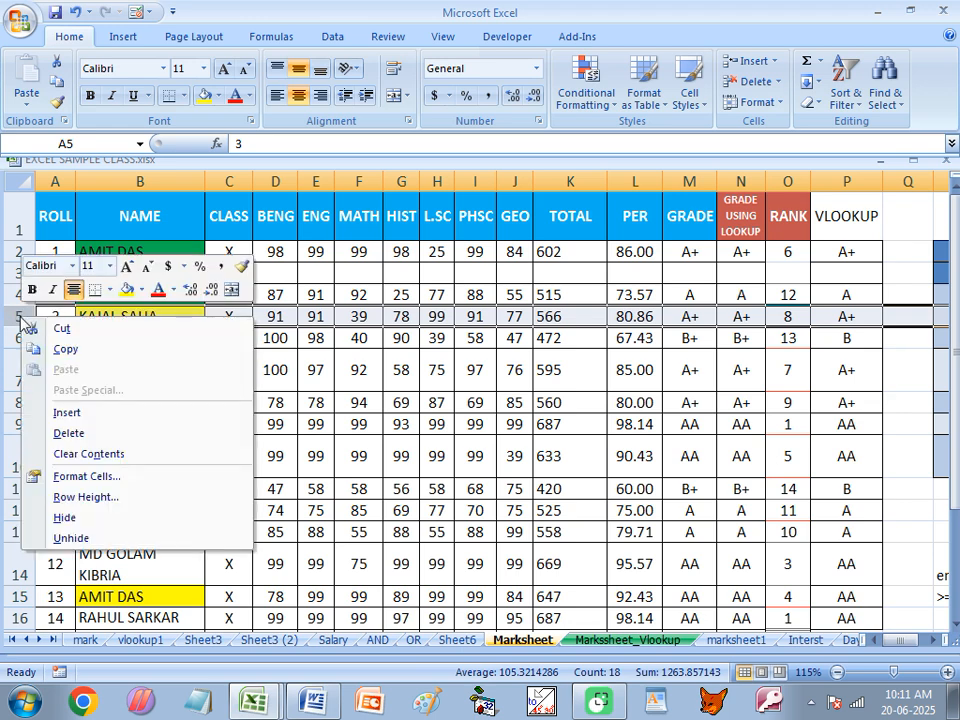
{"action": "left_click", "coordinate": [67, 413]}
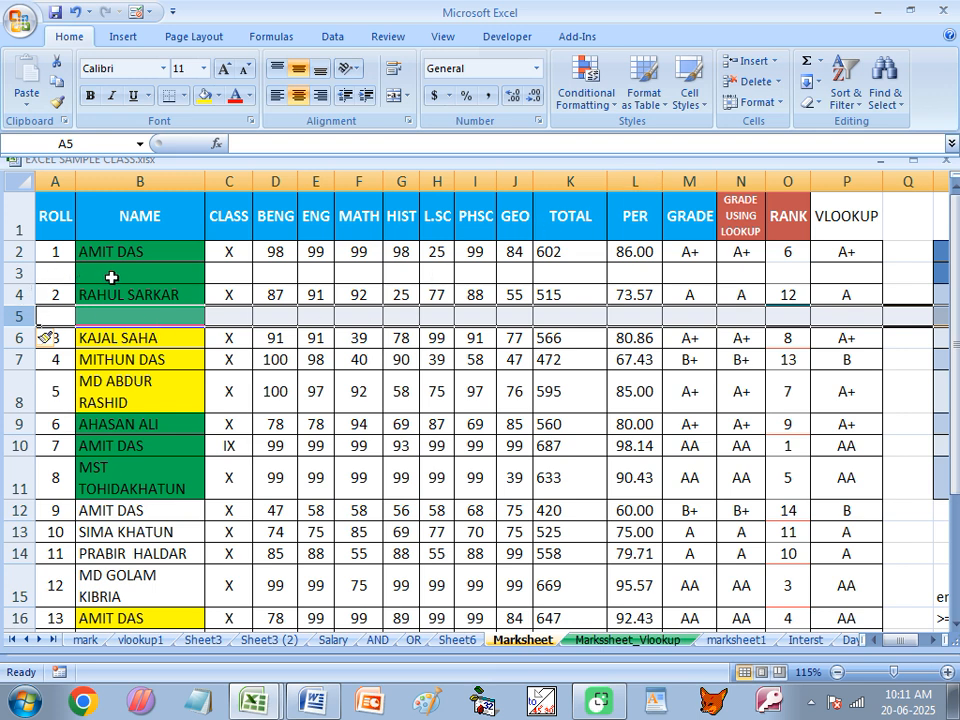
Step: Insert a blank sheet column between the ROLL and NAME columns
{"action": "left_click", "coordinate": [150, 251]}
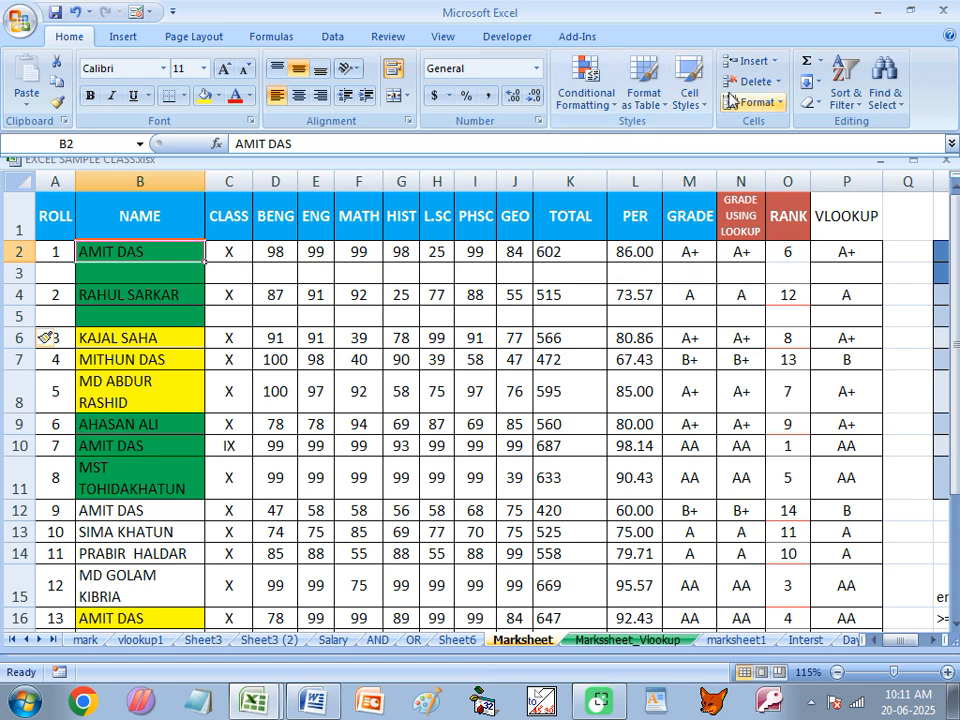
{"action": "left_click", "coordinate": [772, 61]}
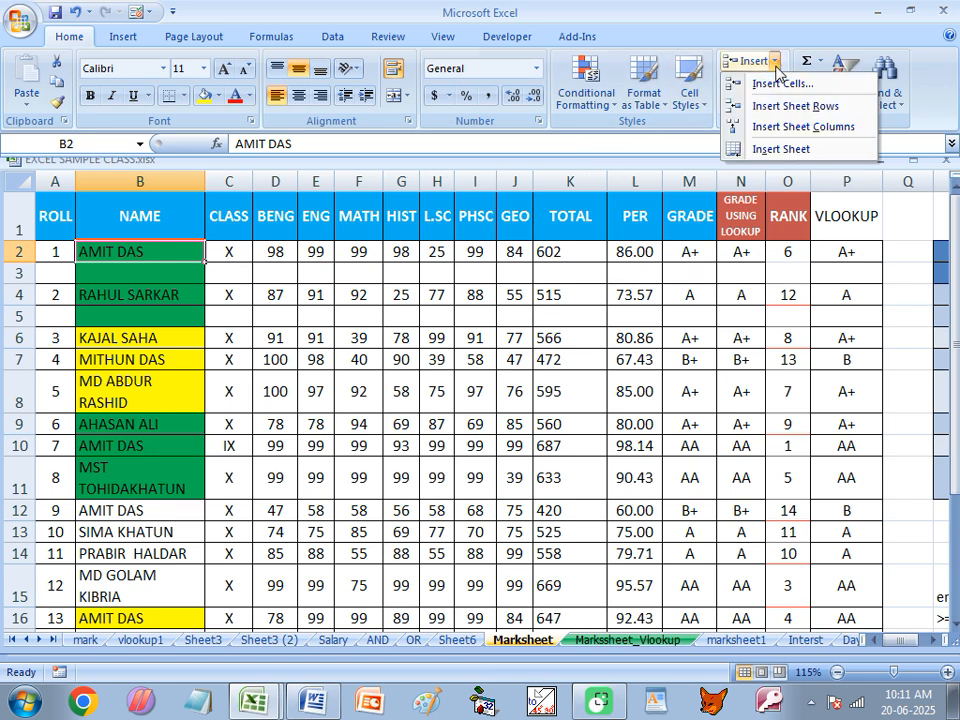
{"action": "left_click", "coordinate": [787, 127]}
{"action": "left_click_drag", "start_coordinate": [94, 251], "coordinate": [107, 422]}
{"action": "left_click", "coordinate": [82, 300]}
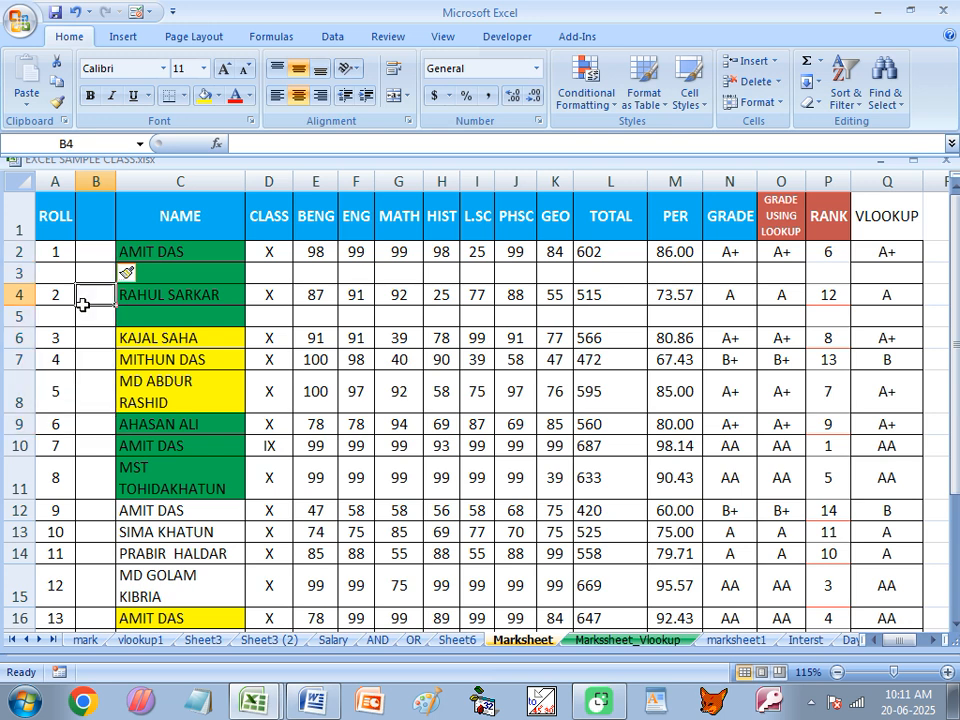
Step: Insert a blank column before the CLASS column
{"action": "left_click", "coordinate": [272, 180]}
{"action": "right_click", "coordinate": [279, 185]}
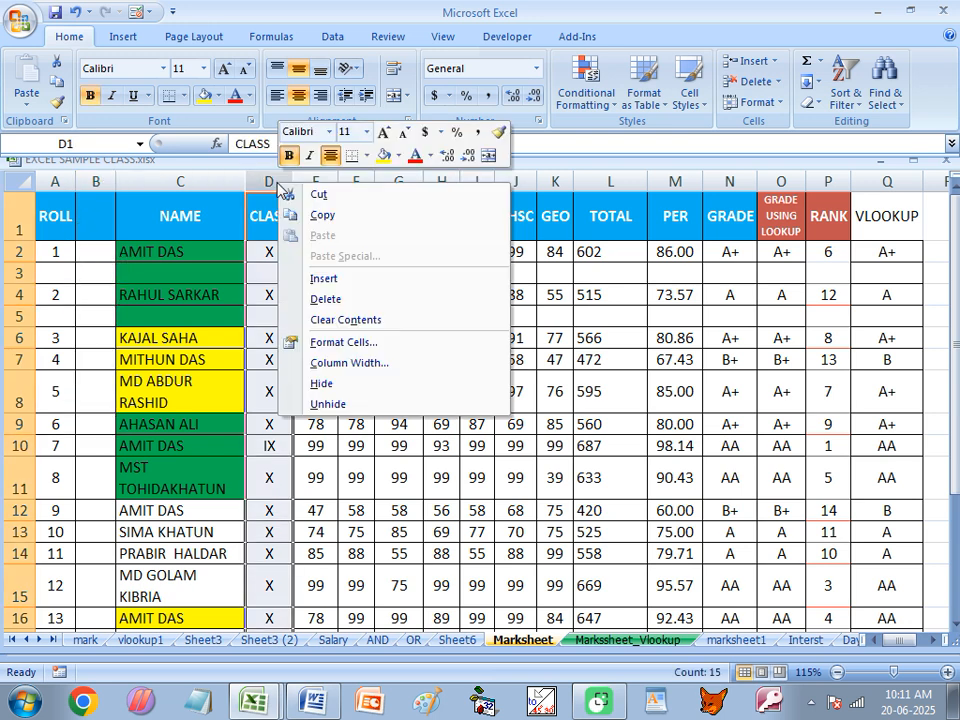
{"action": "left_click", "coordinate": [336, 288]}
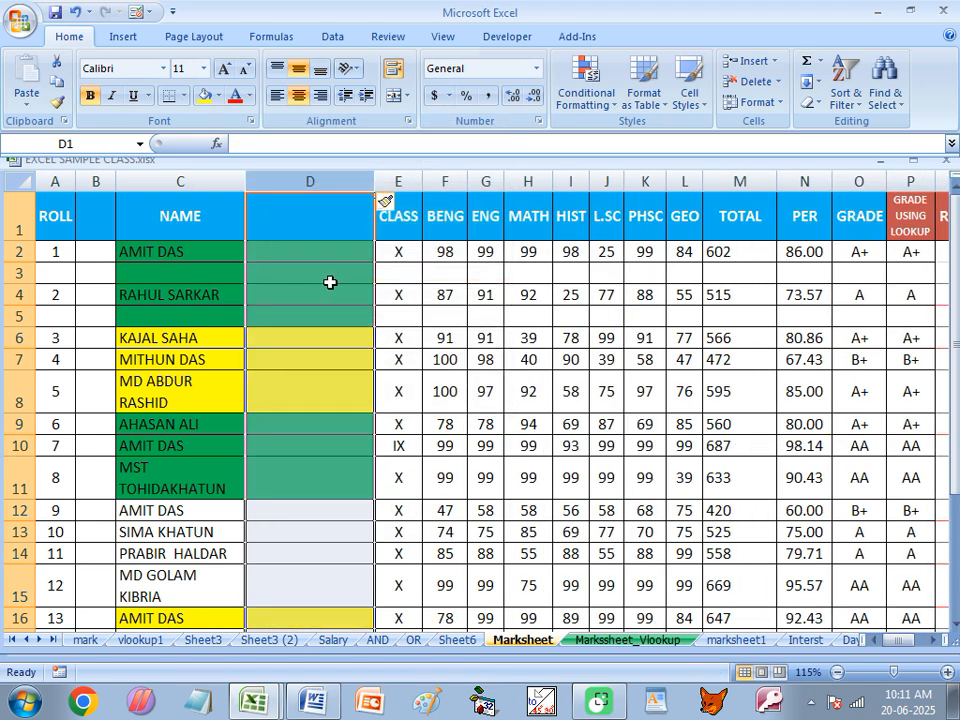
{"action": "right_click", "coordinate": [306, 306]}
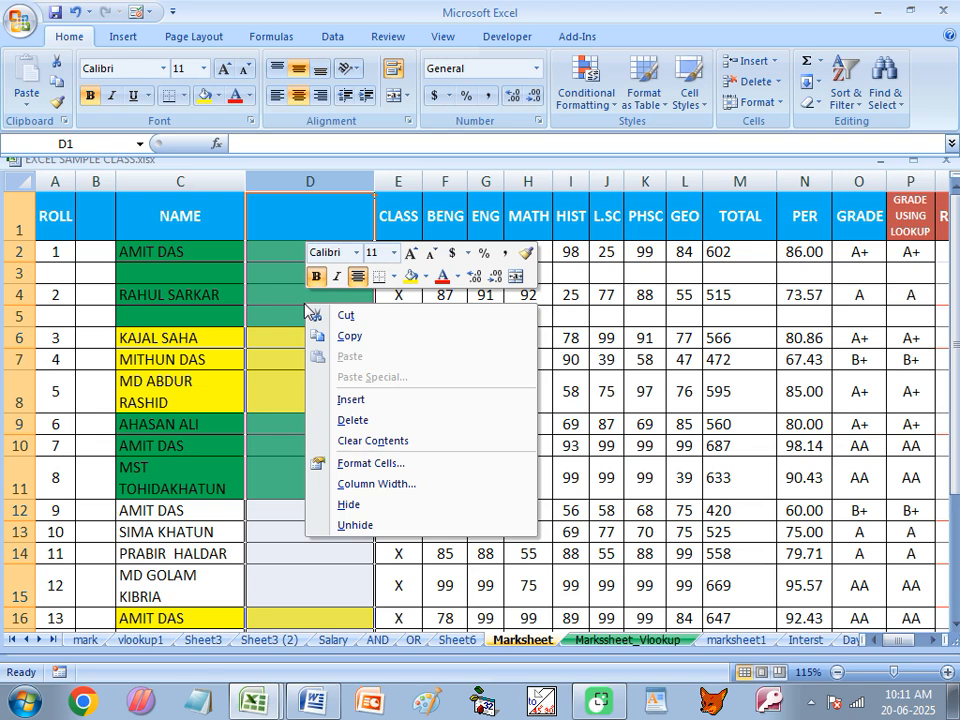
{"action": "right_click", "coordinate": [313, 176]}
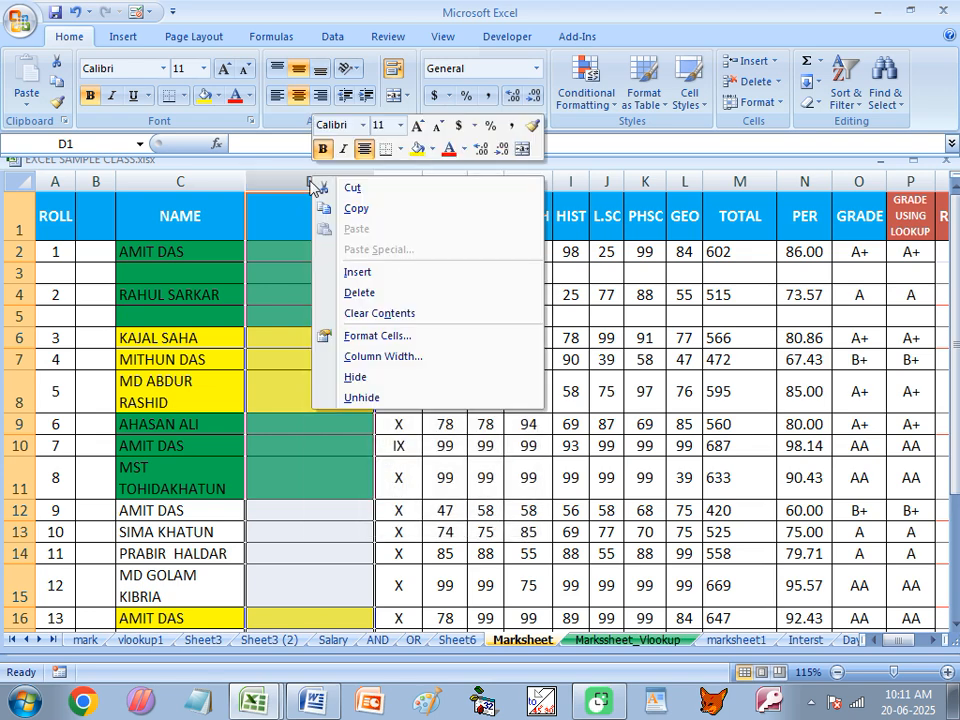
{"action": "key", "text": "Escape"}
{"action": "left_click", "coordinate": [291, 232]}
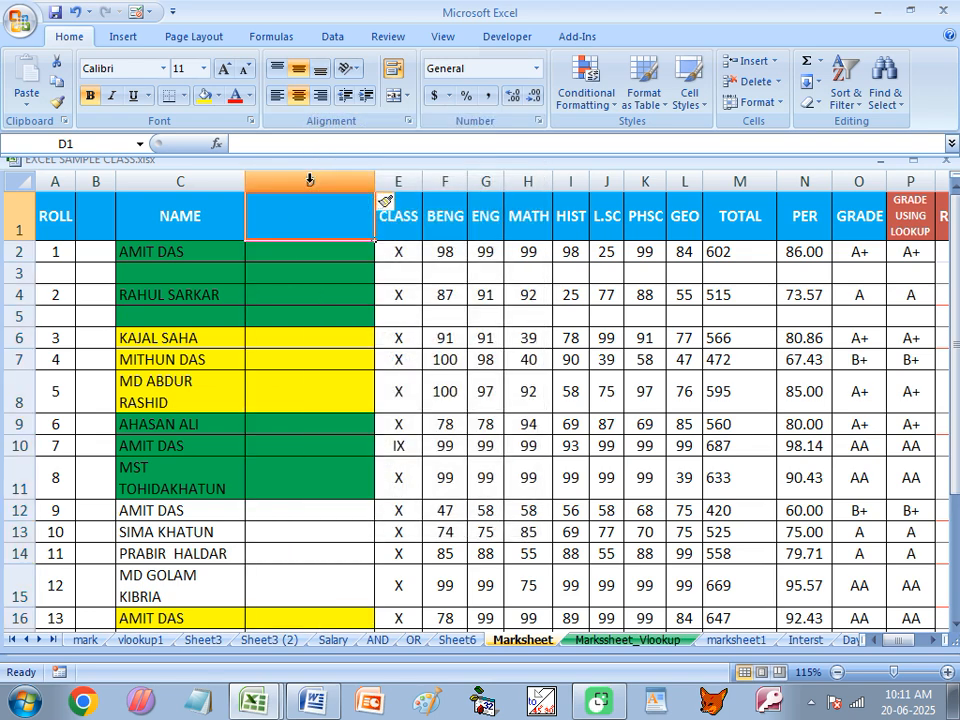
{"action": "right_click", "coordinate": [309, 179]}
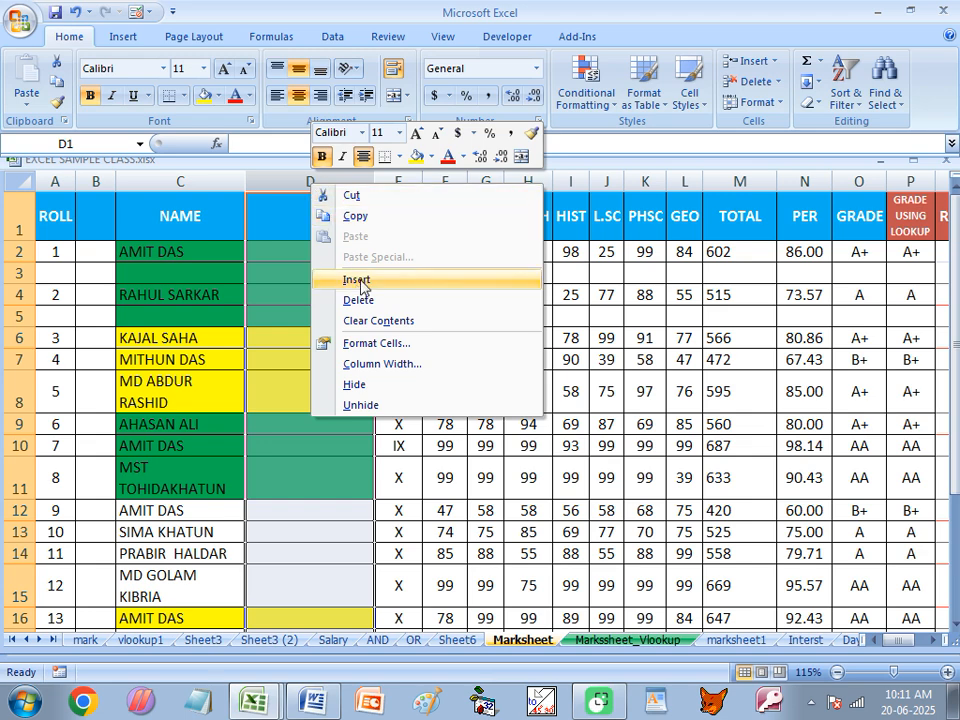
{"action": "right_click", "coordinate": [17, 294]}
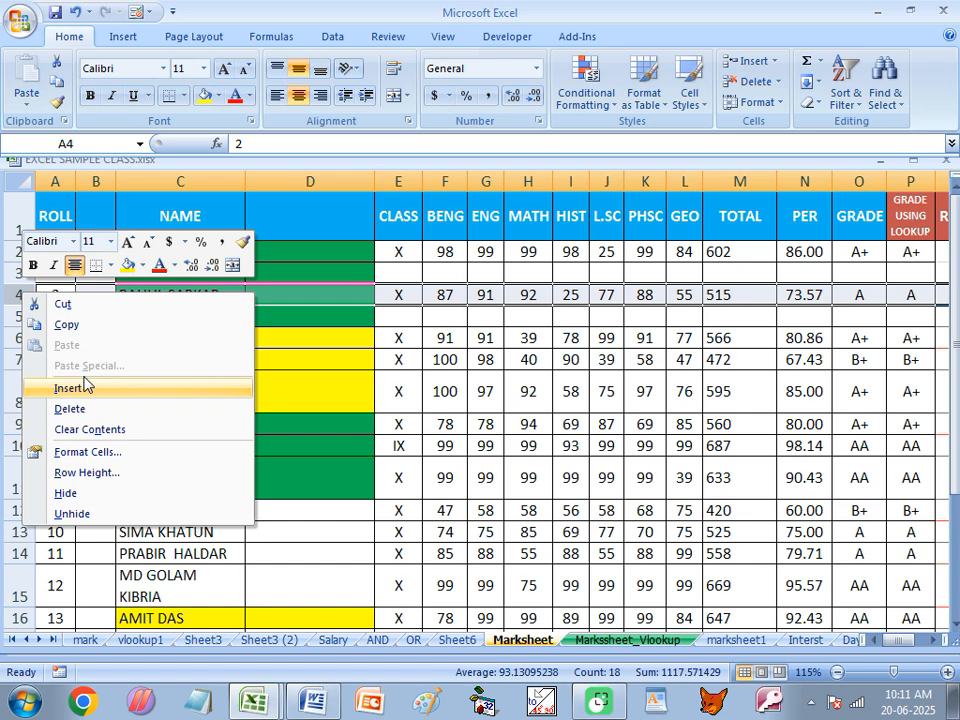
{"action": "key", "text": "Escape"}
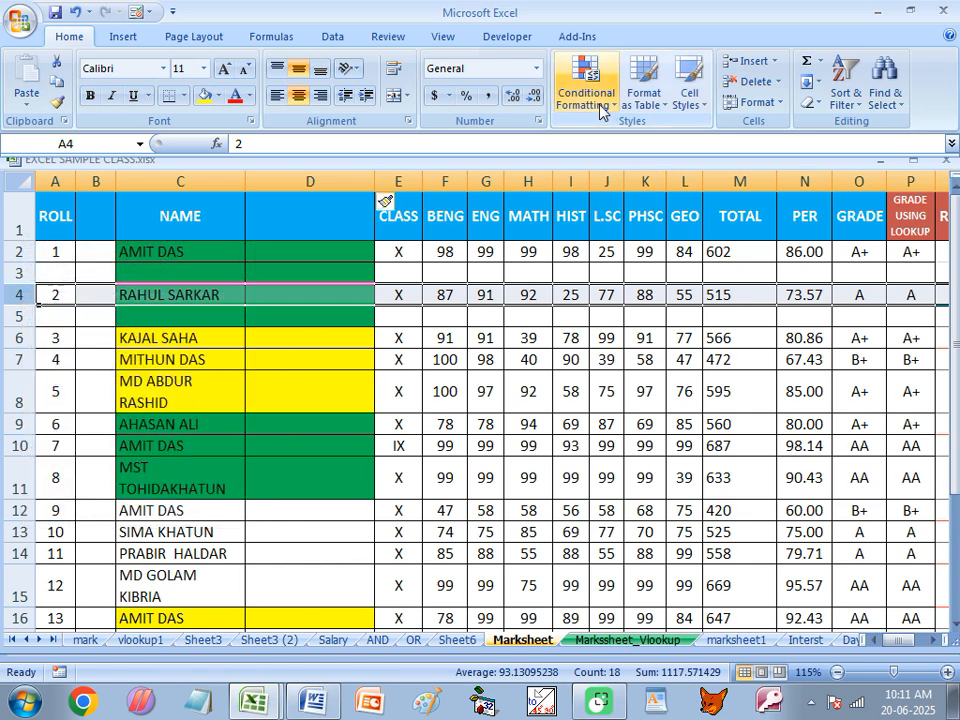
{"action": "left_click", "coordinate": [773, 84]}
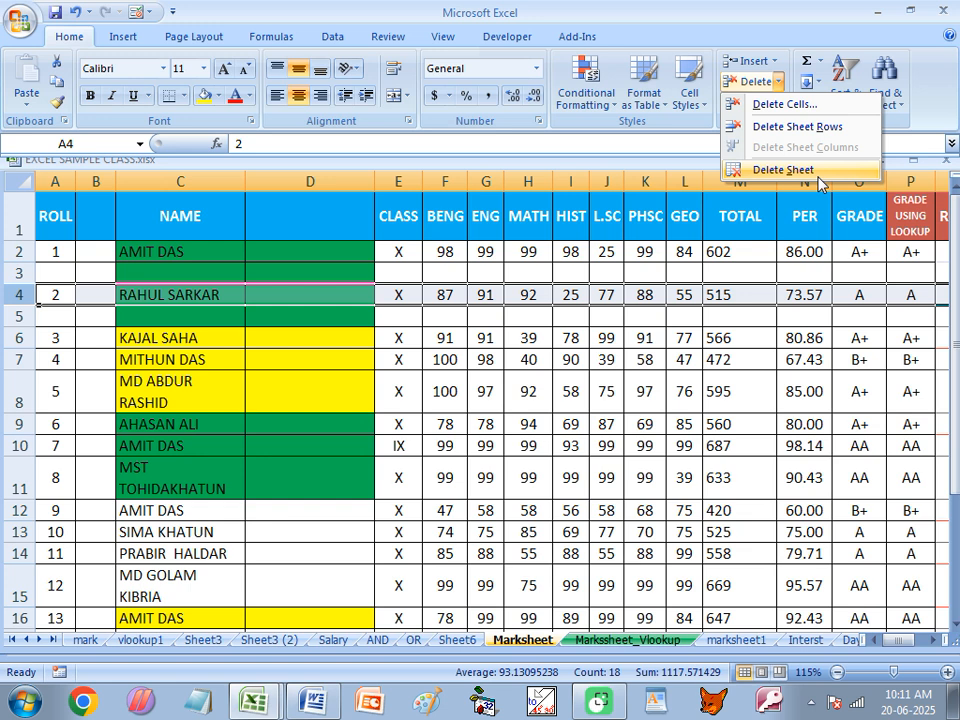
{"action": "left_click", "coordinate": [272, 377]}
Step: Delete the blank column B between ROLL and NAME
{"action": "left_click", "coordinate": [100, 179]}
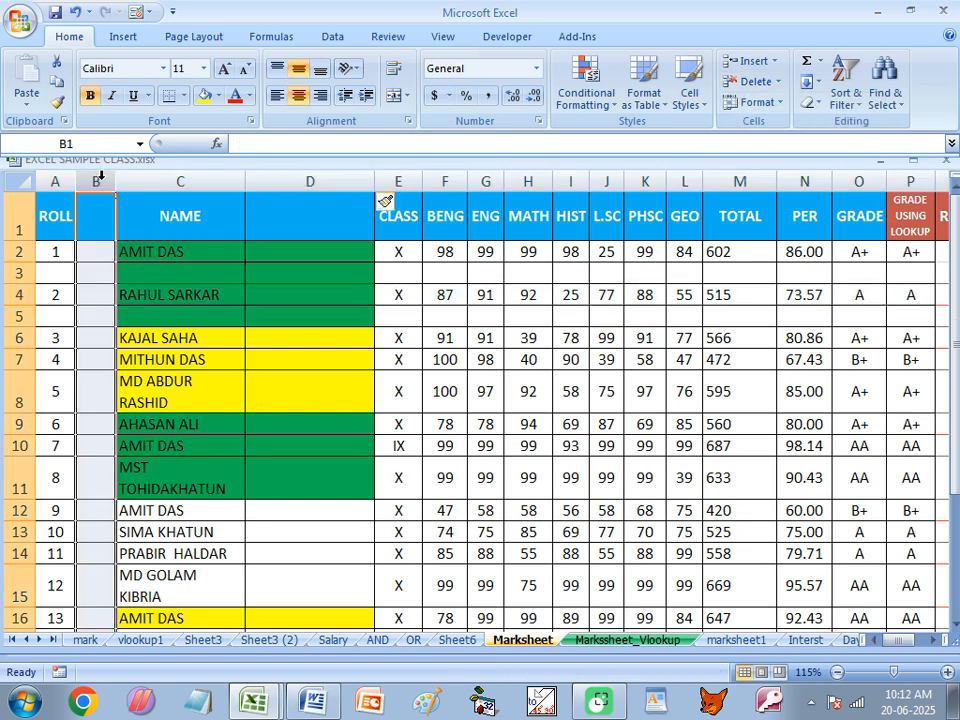
{"action": "right_click", "coordinate": [100, 176]}
{"action": "left_click", "coordinate": [87, 175]}
{"action": "right_click", "coordinate": [96, 178]}
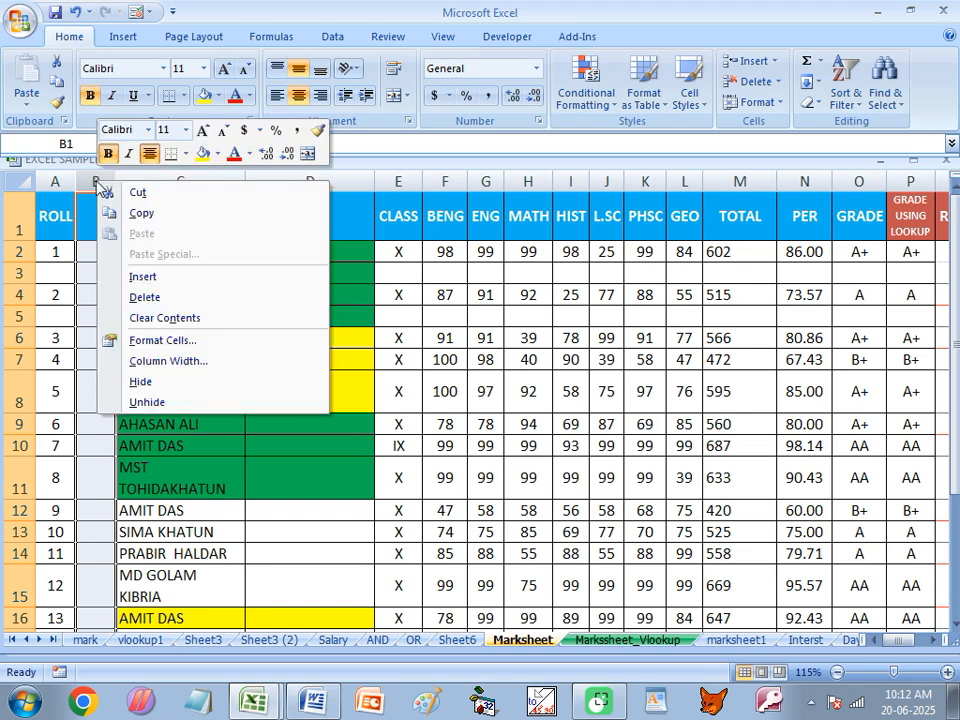
{"action": "left_click", "coordinate": [145, 298]}
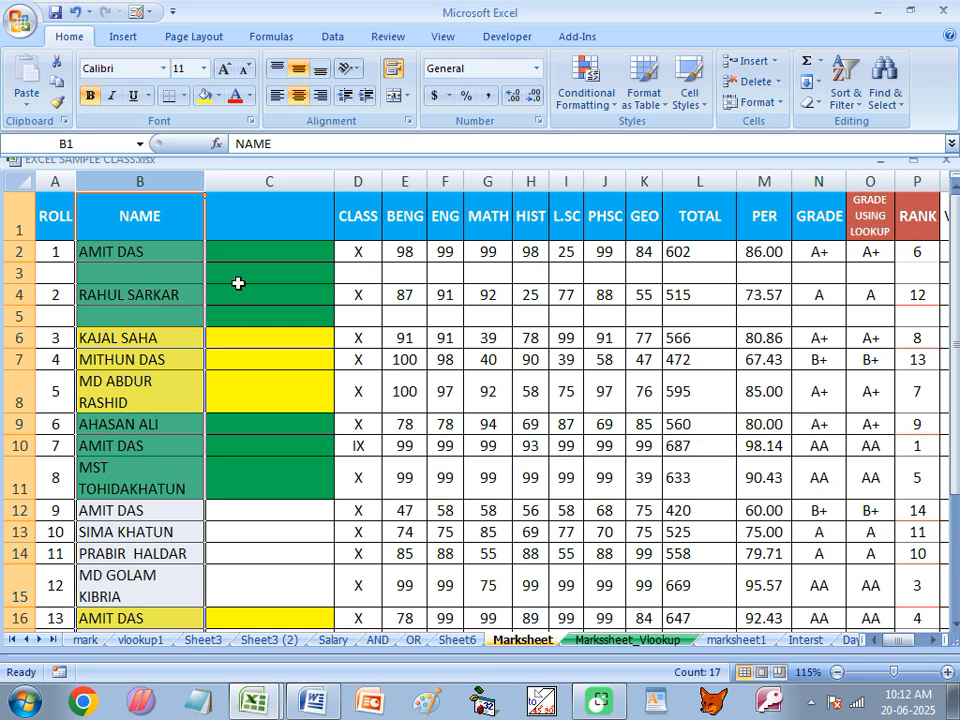
Step: Delete the blank column C between NAME and CLASS
{"action": "left_click", "coordinate": [290, 178]}
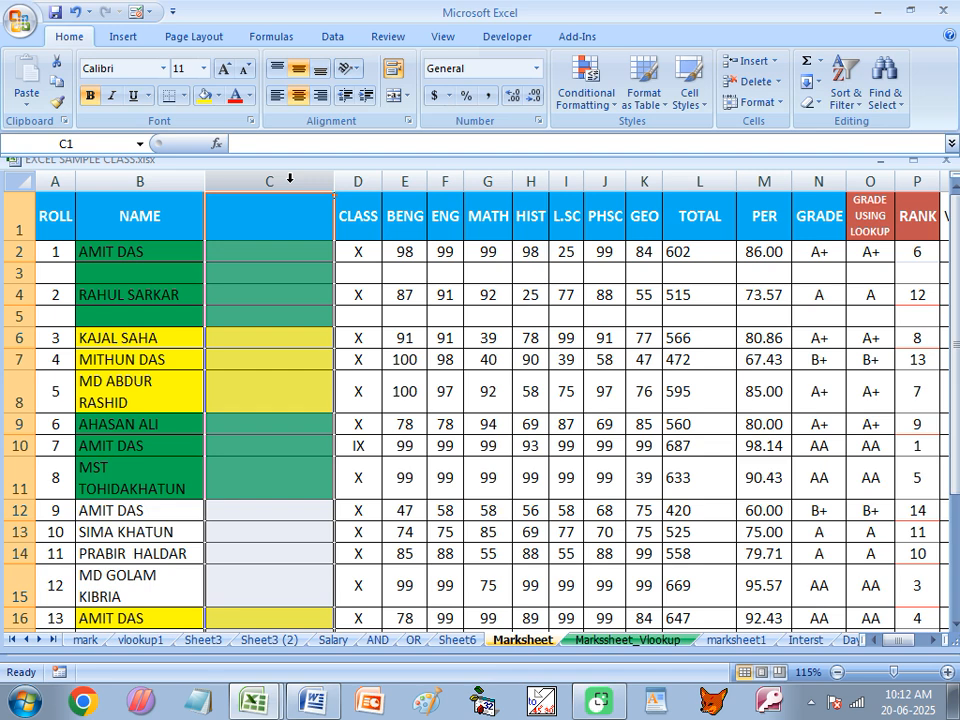
{"action": "right_click", "coordinate": [290, 178]}
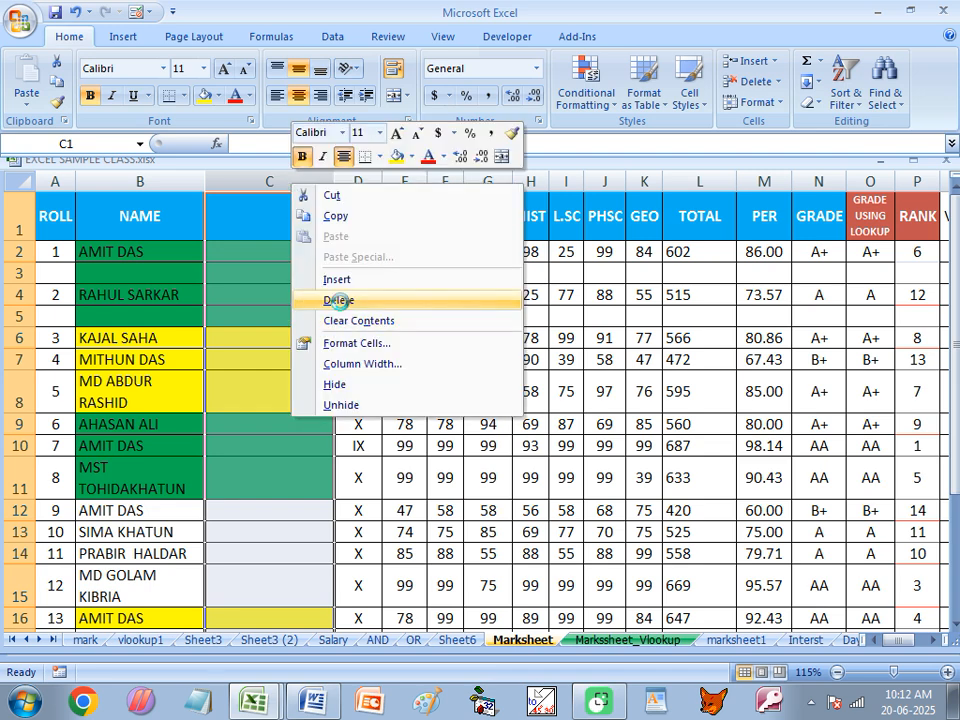
{"action": "left_click", "coordinate": [339, 300]}
Step: Delete the blank row 5 between the records with roll 2 and roll 3
{"action": "left_click", "coordinate": [16, 316]}
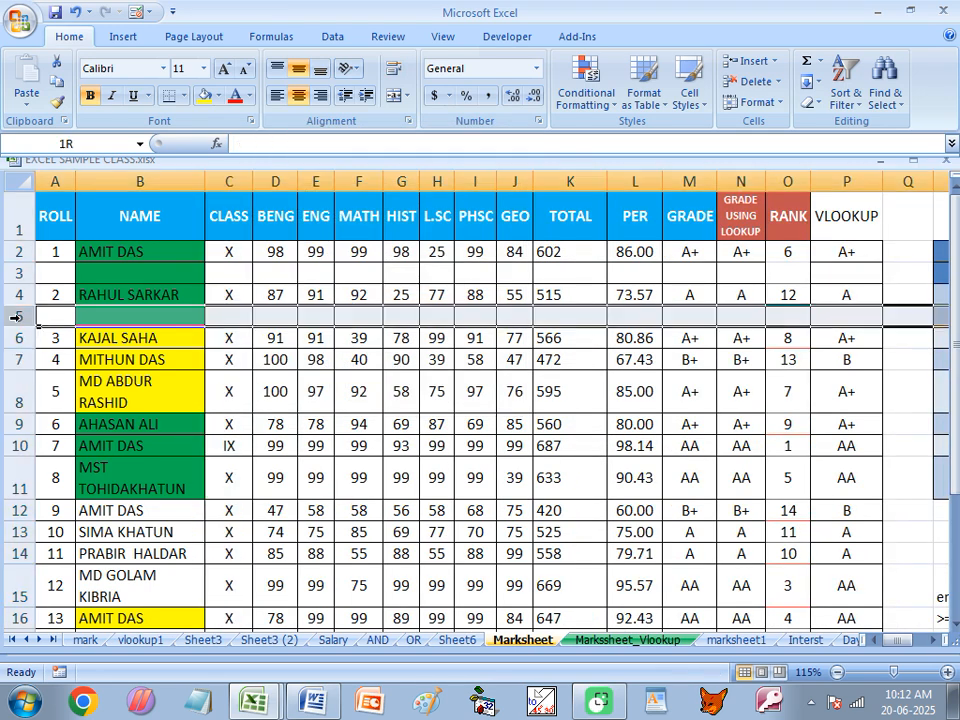
{"action": "right_click", "coordinate": [16, 316]}
{"action": "left_click", "coordinate": [47, 433]}
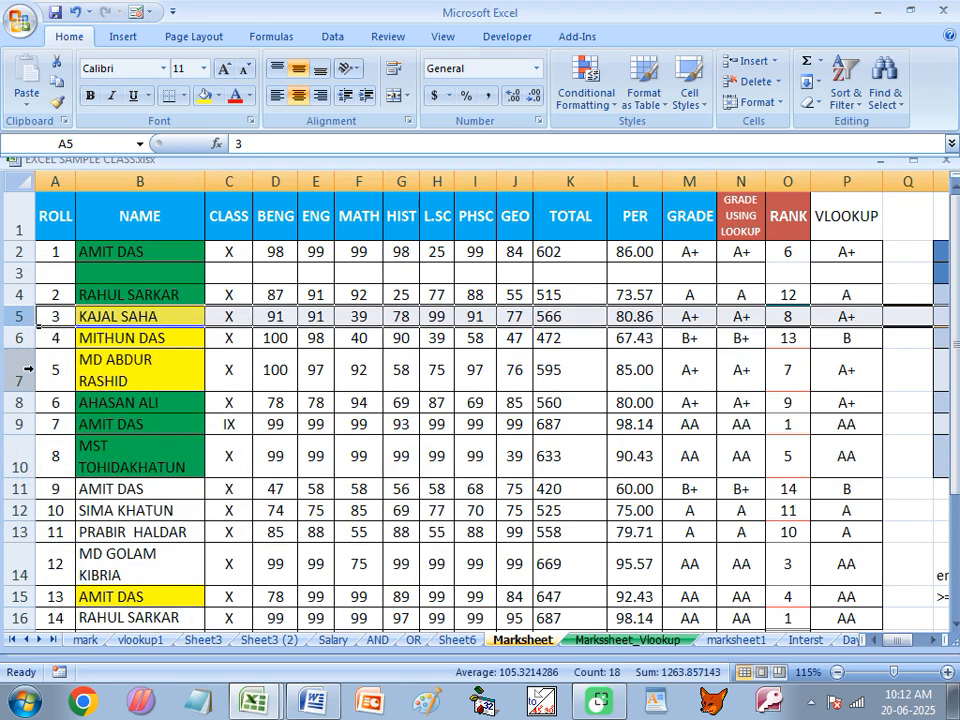
Step: Delete the blank row 3 between the records with roll 1 and roll 2
{"action": "left_click", "coordinate": [60, 274]}
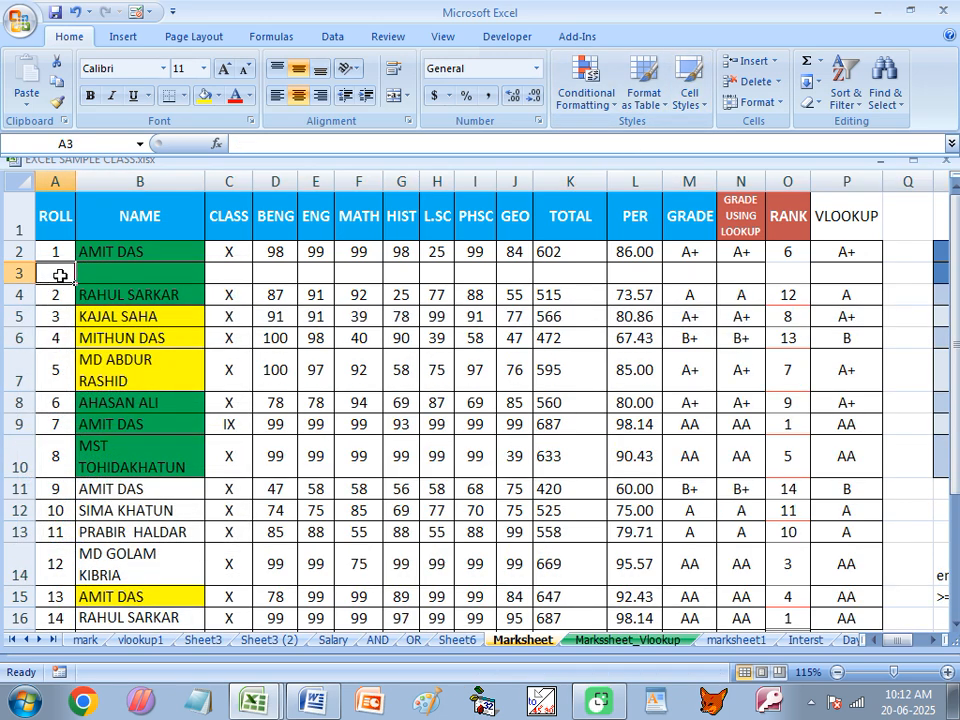
{"action": "left_click", "coordinate": [776, 88]}
{"action": "left_click", "coordinate": [820, 127]}
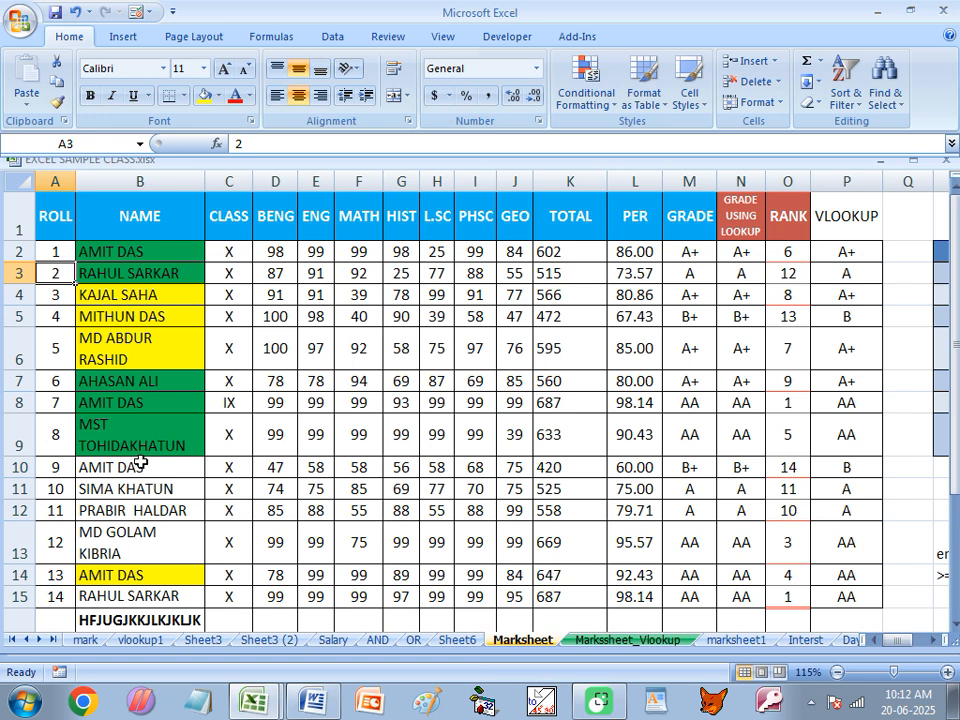
{"action": "left_click", "coordinate": [781, 104]}
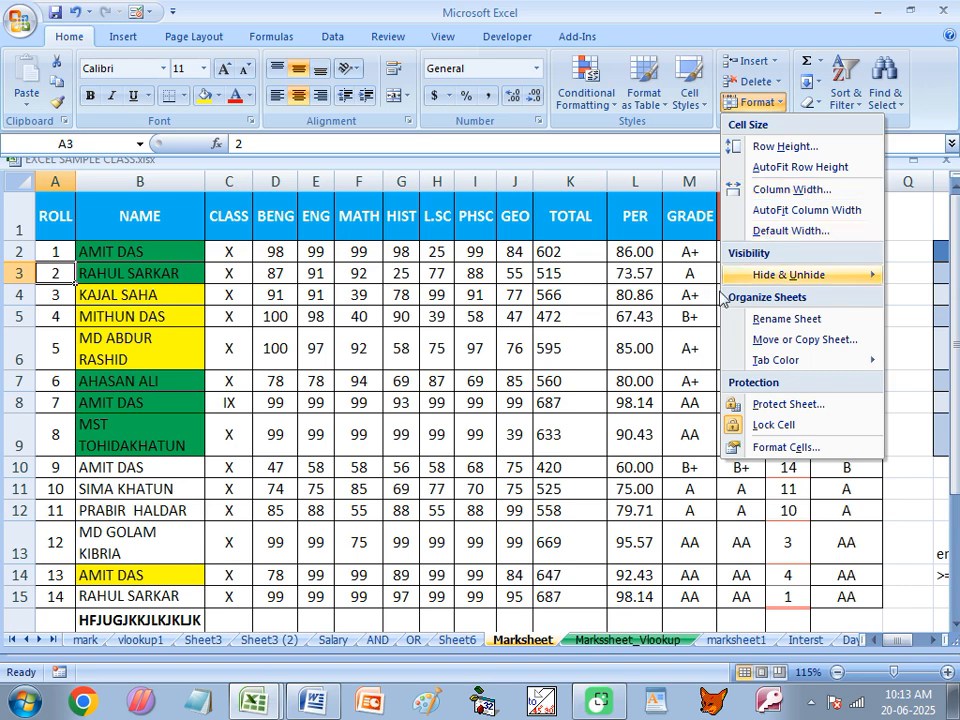
{"action": "left_click", "coordinate": [325, 346]}
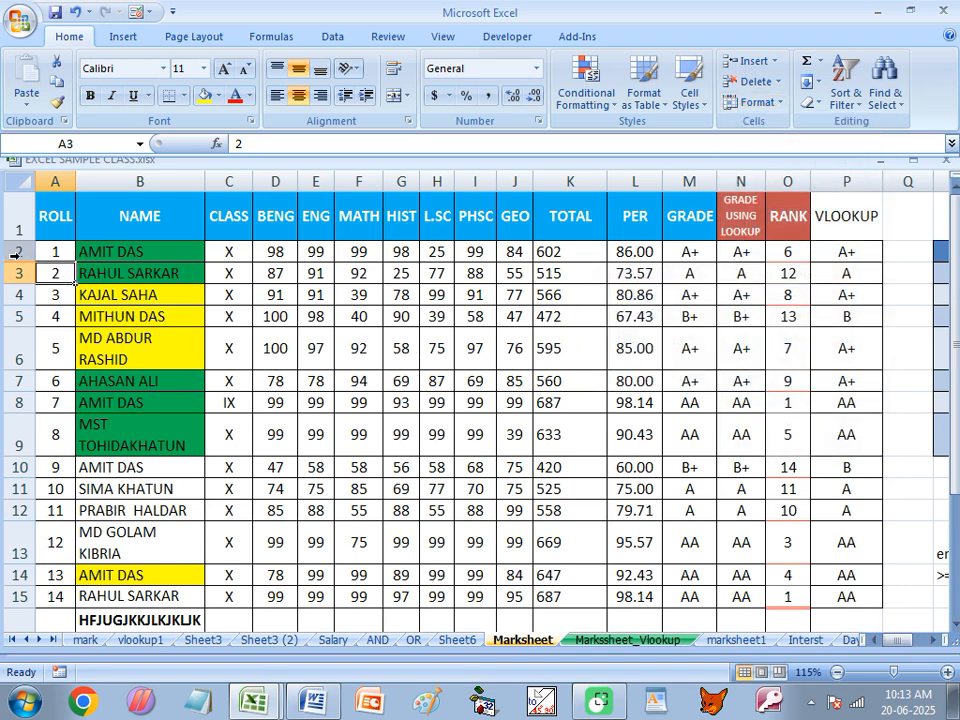
{"action": "left_click_drag", "start_coordinate": [55, 252], "coordinate": [596, 608]}
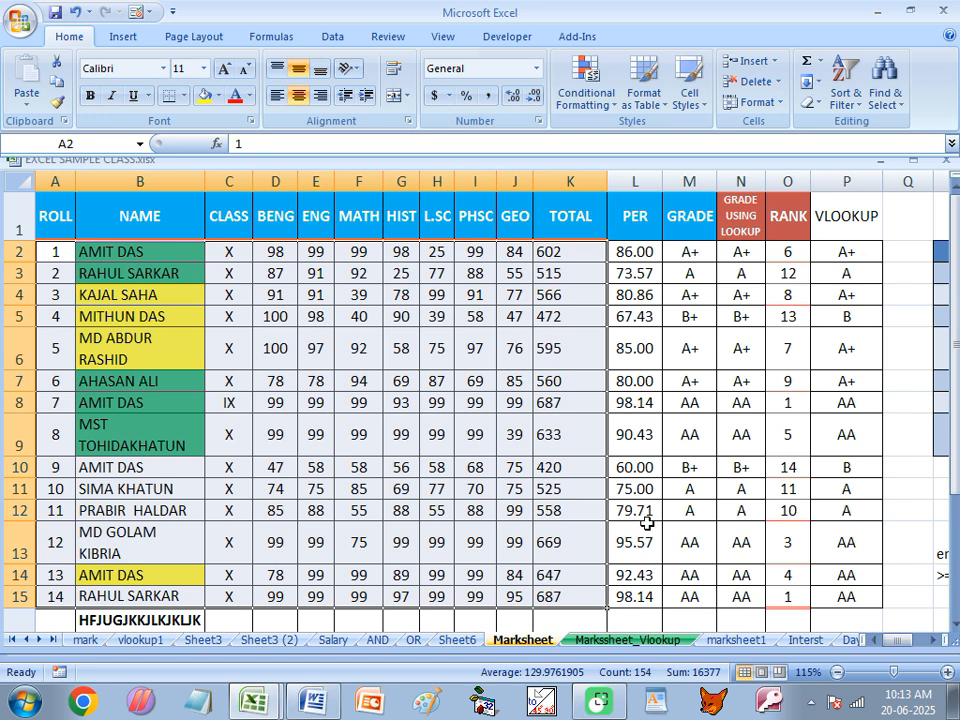
{"action": "left_click", "coordinate": [210, 354]}
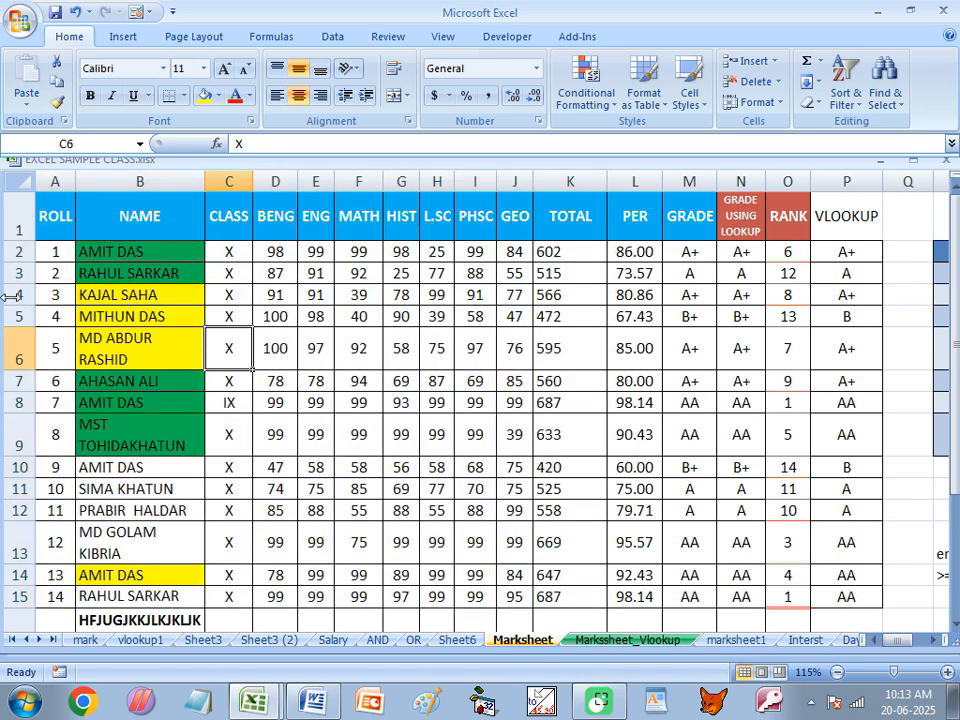
Step: Make row 3 more than three times as tall and widen the NAME column by resizing them freehand
{"action": "left_click_drag", "start_coordinate": [11, 284], "coordinate": [11, 340]}
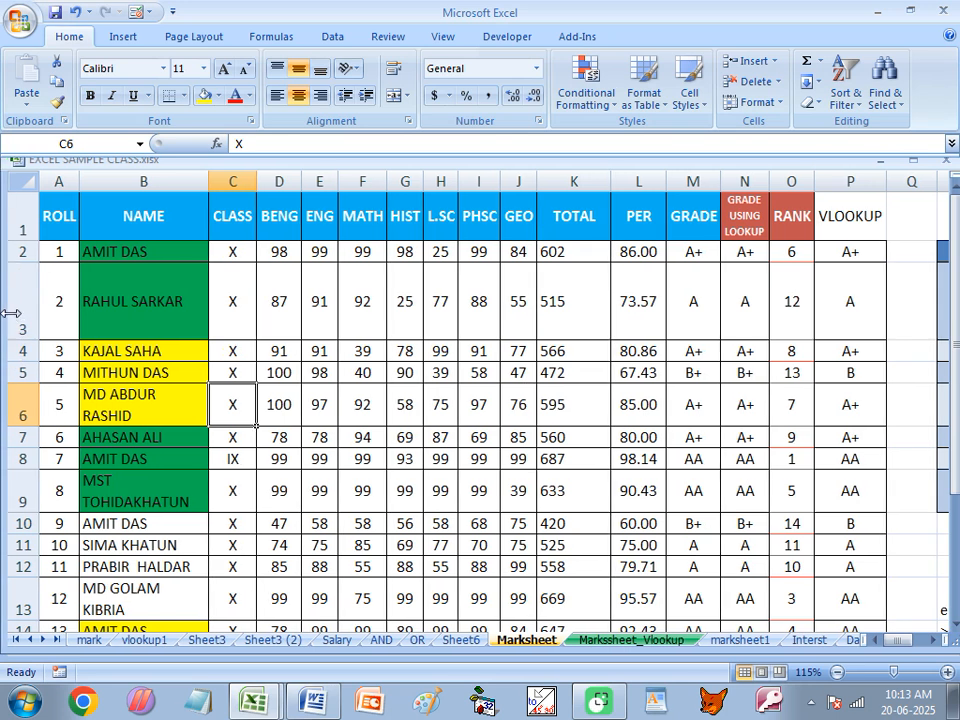
{"action": "left_click", "coordinate": [10, 318]}
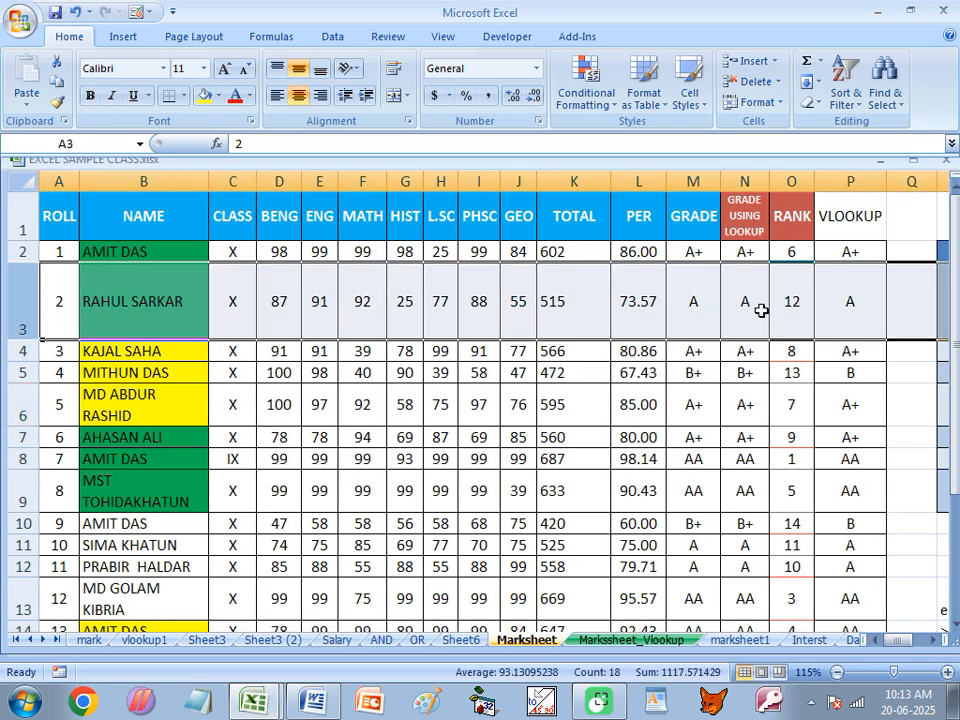
{"action": "left_click_drag", "start_coordinate": [208, 180], "coordinate": [252, 180]}
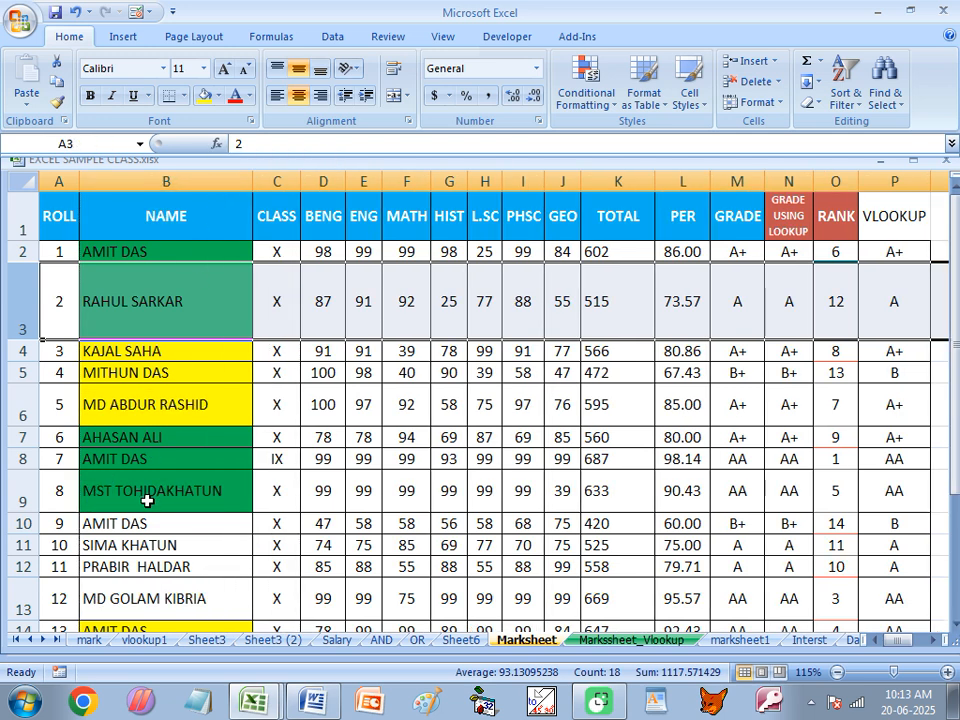
{"action": "left_click_drag", "start_coordinate": [252, 180], "coordinate": [498, 182]}
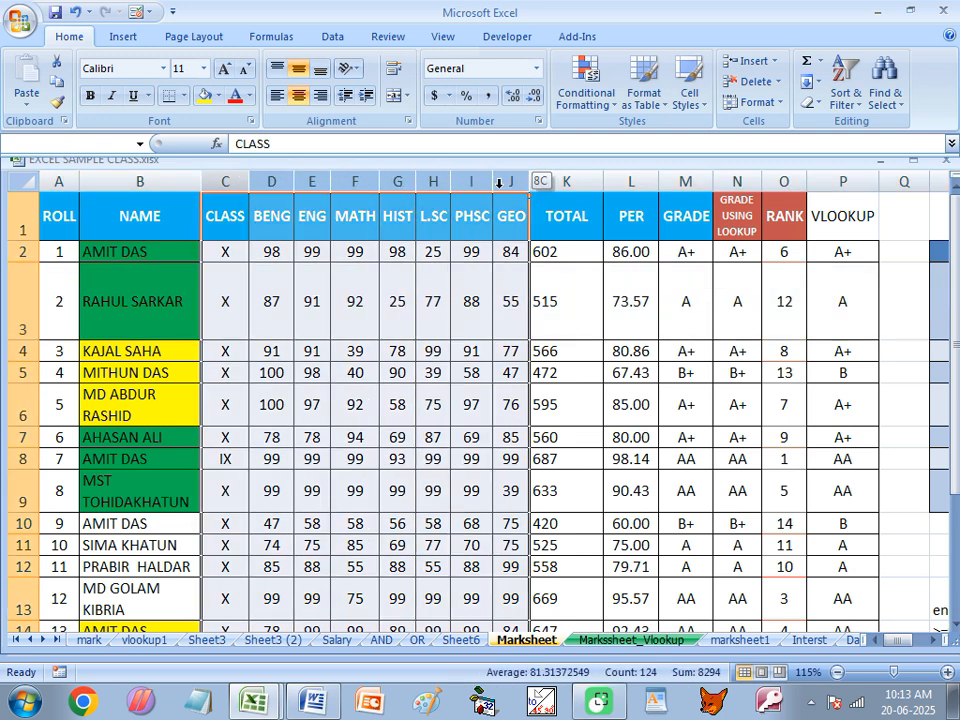
{"action": "left_click", "coordinate": [412, 280]}
Step: Set the column width of the CLASS through TOTAL columns (C1:K15) to 8
{"action": "left_click_drag", "start_coordinate": [225, 215], "coordinate": [568, 501]}
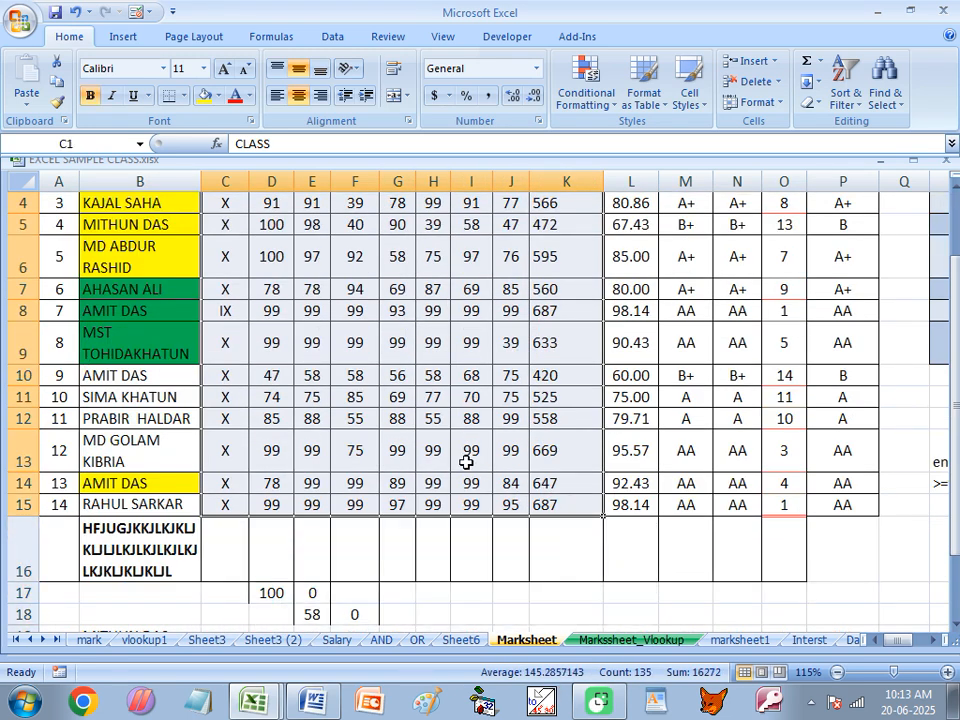
{"action": "left_click", "coordinate": [772, 104]}
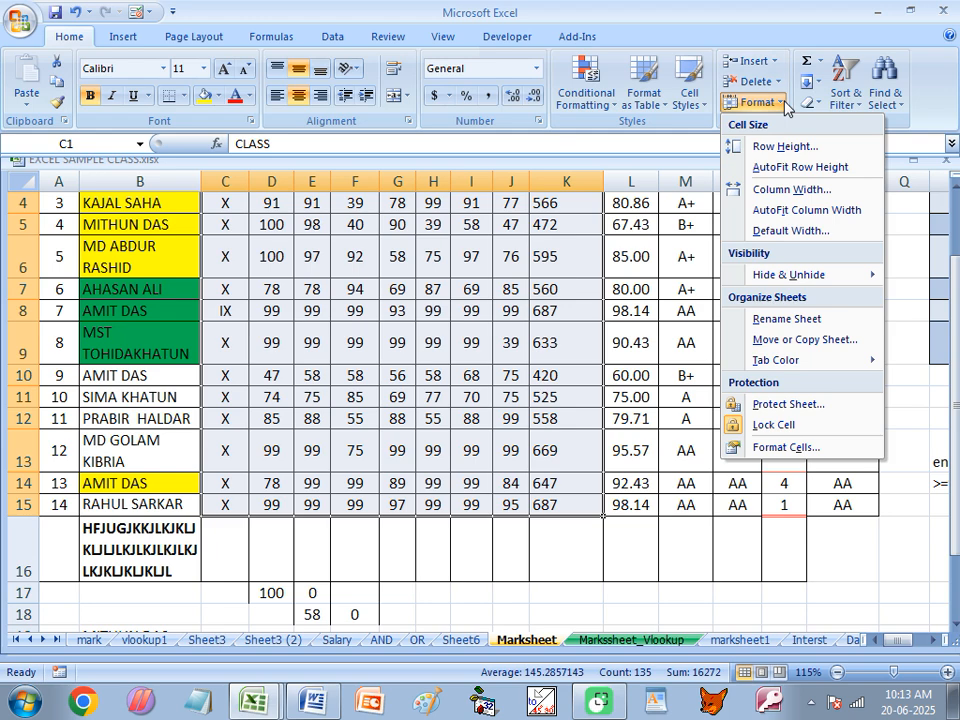
{"action": "left_click", "coordinate": [809, 191]}
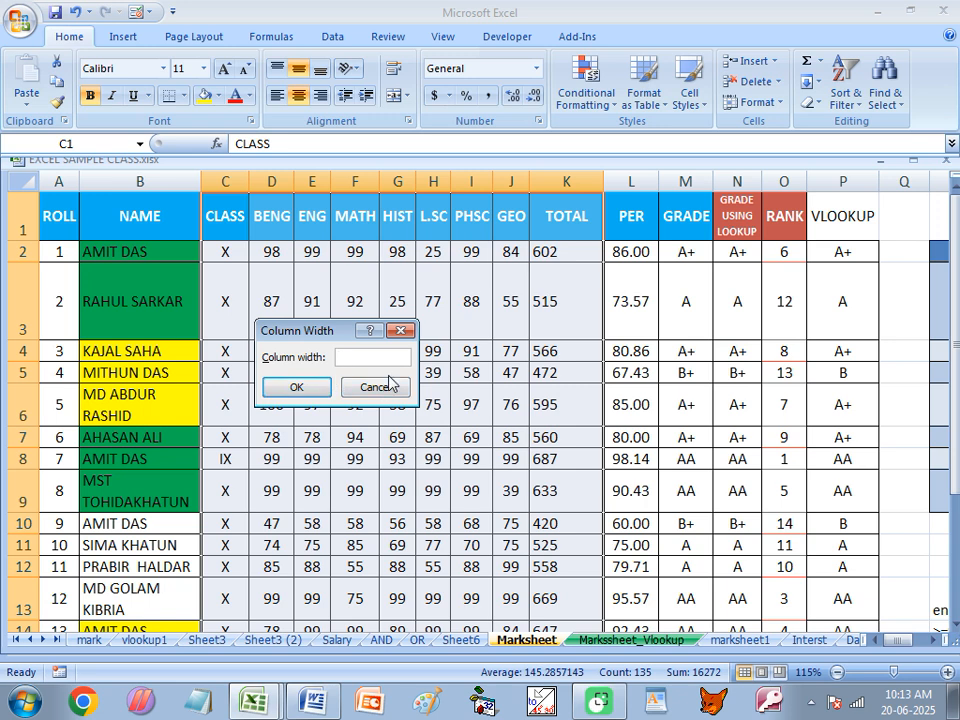
{"action": "type", "text": "8"}
{"action": "left_click", "coordinate": [282, 387]}
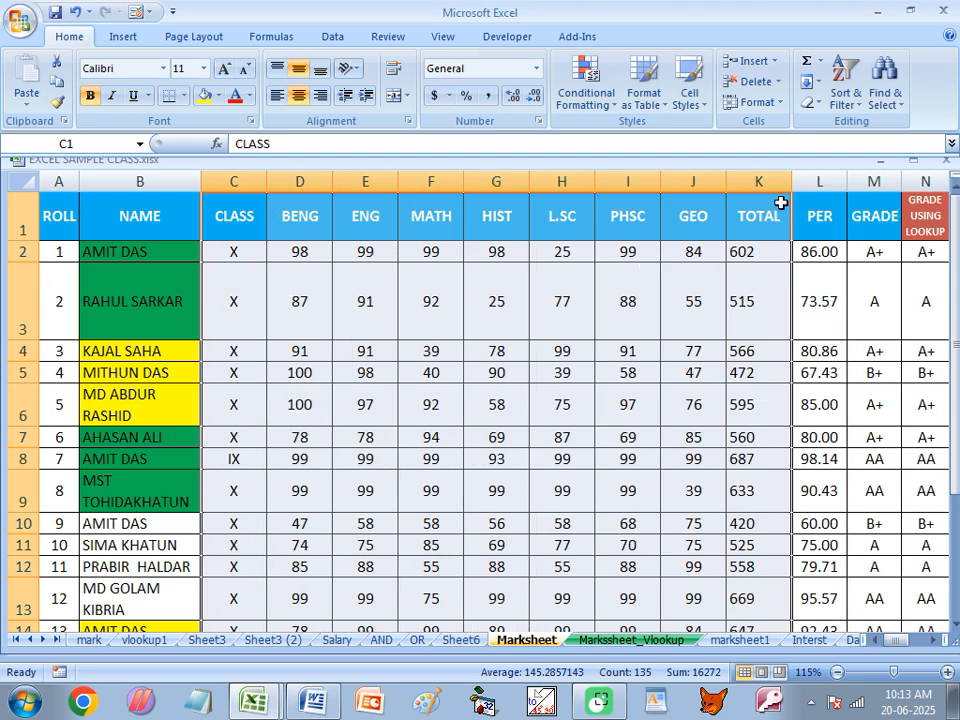
Step: Narrow the CLASS through TOTAL columns by entering a smaller column width
{"action": "left_click", "coordinate": [784, 105]}
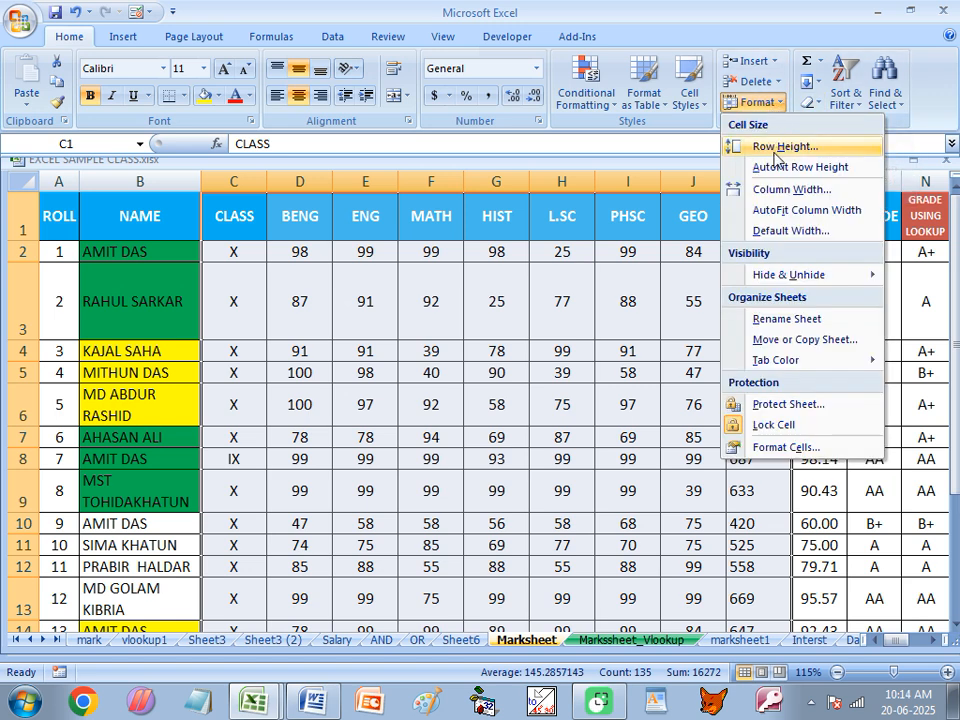
{"action": "left_click", "coordinate": [761, 188]}
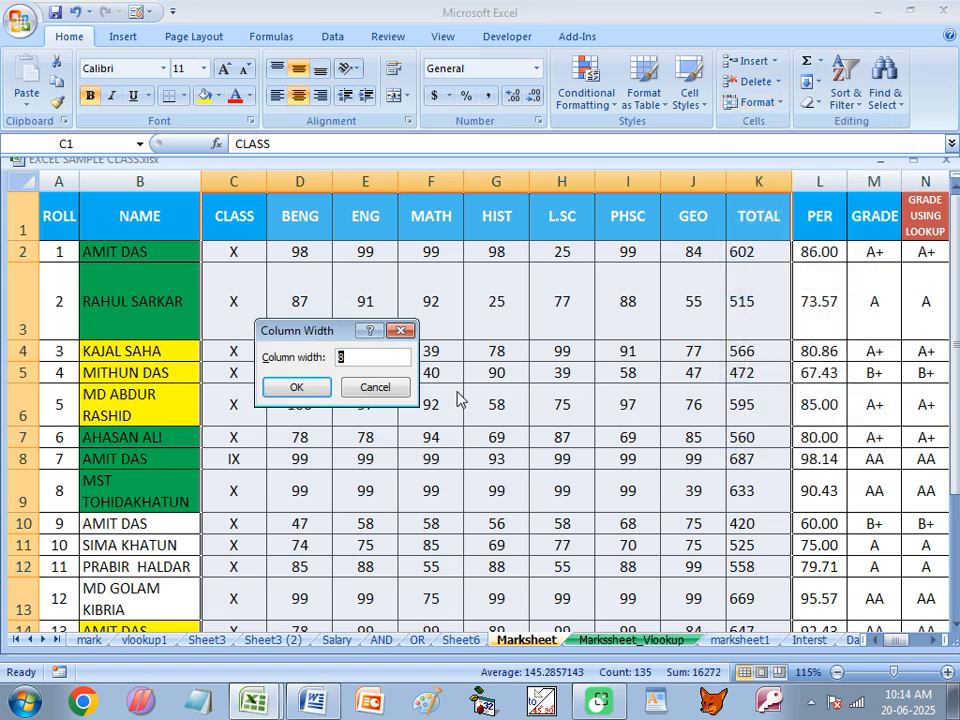
{"action": "left_click", "coordinate": [296, 387]}
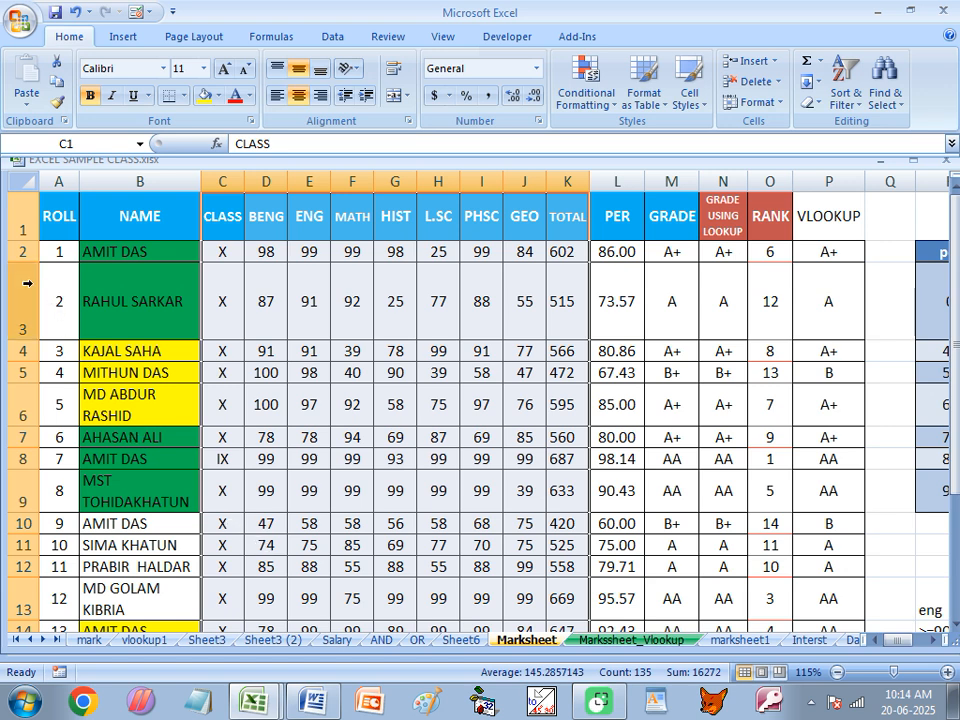
Step: Set the row height of rows 2 to 16 to 5
{"action": "left_click_drag", "start_coordinate": [66, 251], "coordinate": [257, 551]}
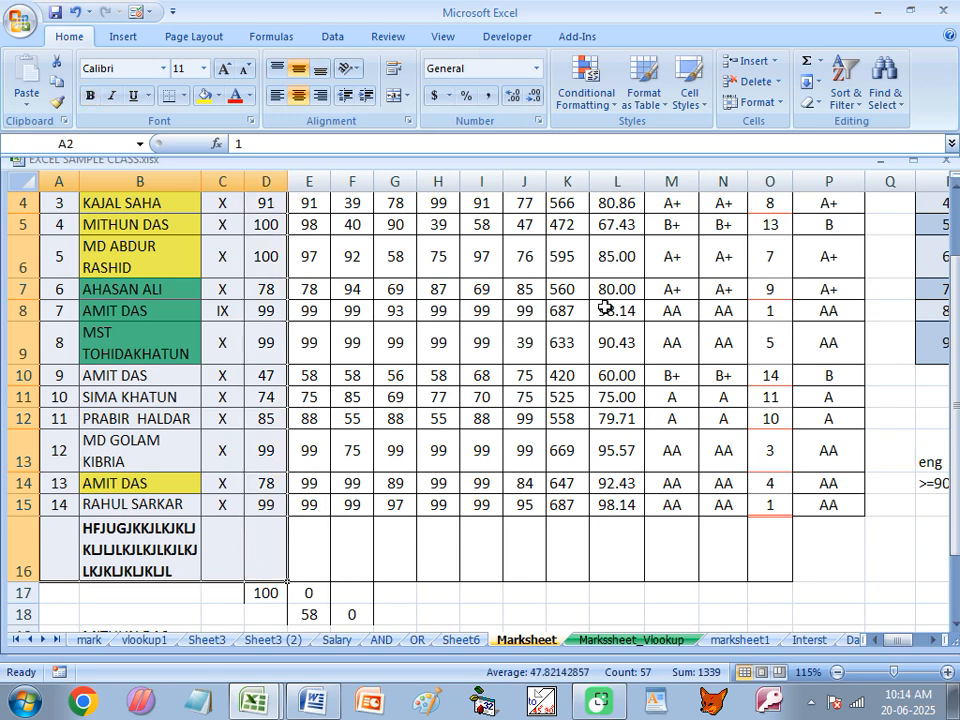
{"action": "left_click", "coordinate": [784, 105]}
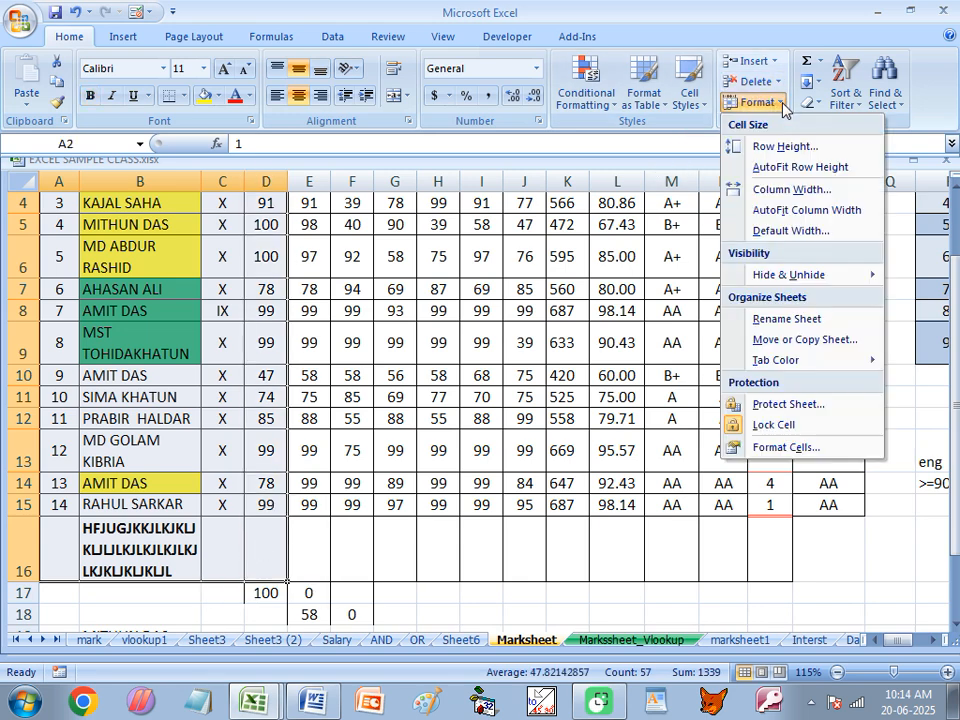
{"action": "left_click", "coordinate": [783, 147]}
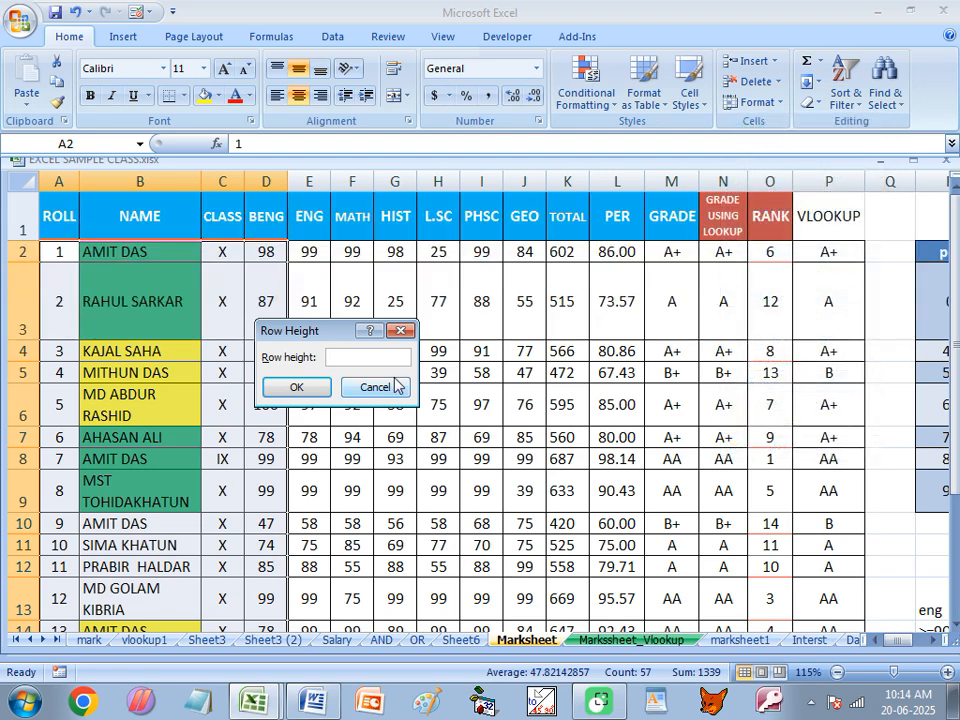
{"action": "type", "text": "5"}
{"action": "left_click", "coordinate": [298, 387]}
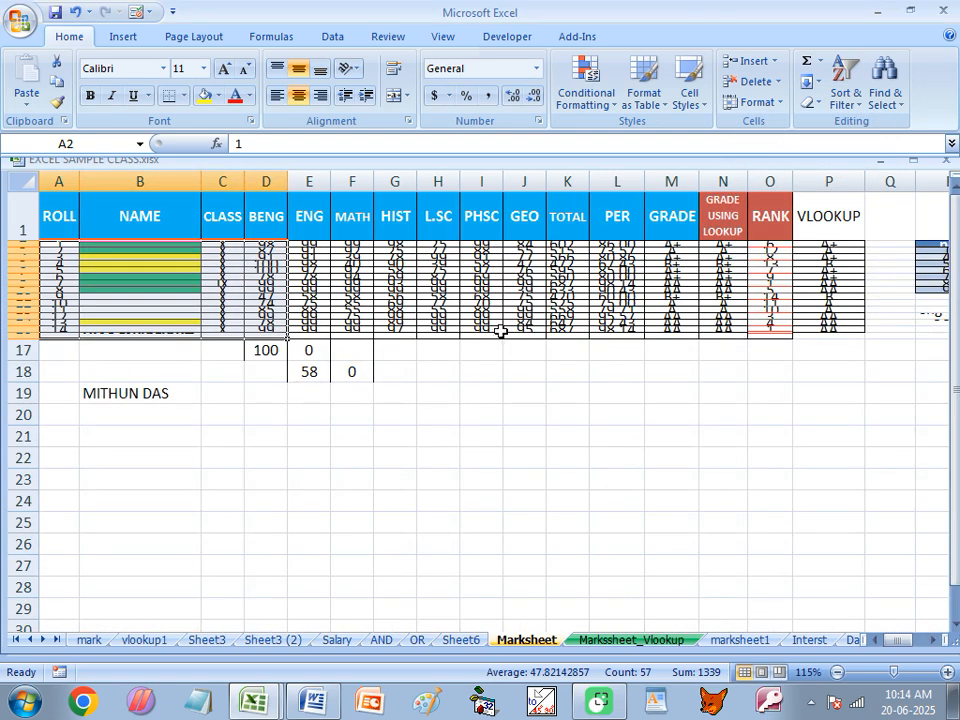
Step: Change the row height of rows 2 to 16 to 10
{"action": "left_click", "coordinate": [768, 105]}
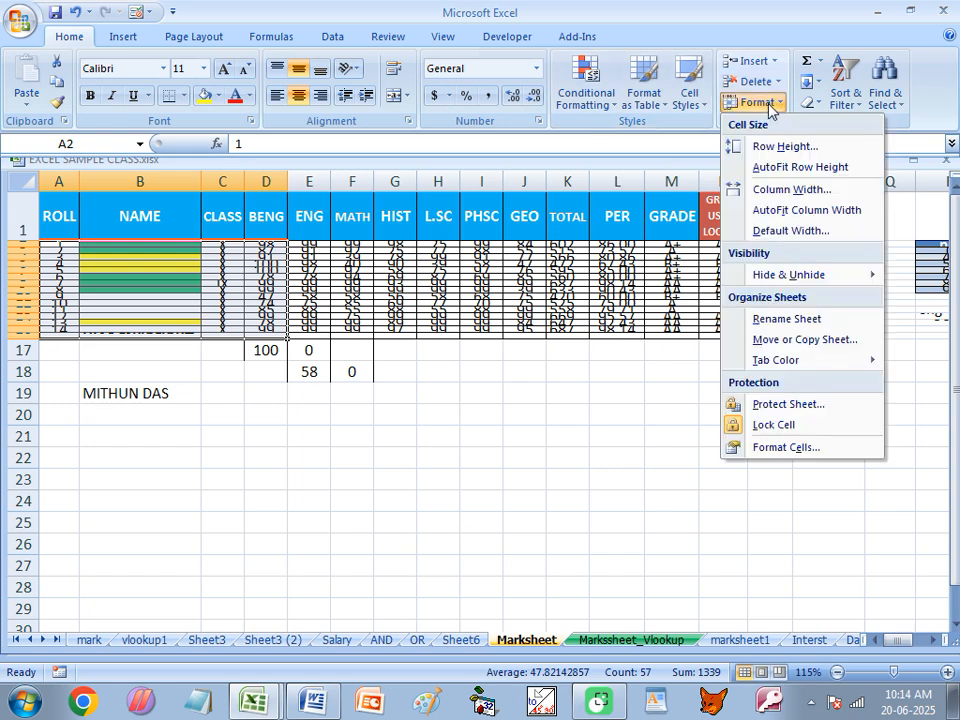
{"action": "left_click", "coordinate": [762, 148]}
{"action": "type", "text": "10"}
{"action": "left_click", "coordinate": [287, 390]}
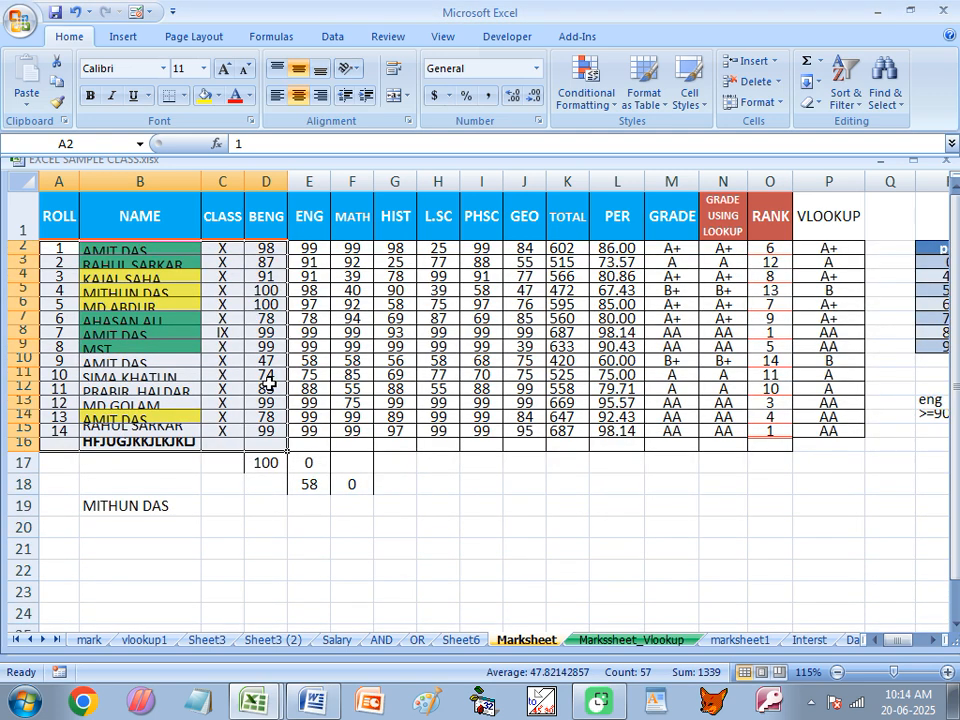
Step: Enter a larger row height for rows 2 to 16 so their text fits more comfortably
{"action": "left_click", "coordinate": [755, 103]}
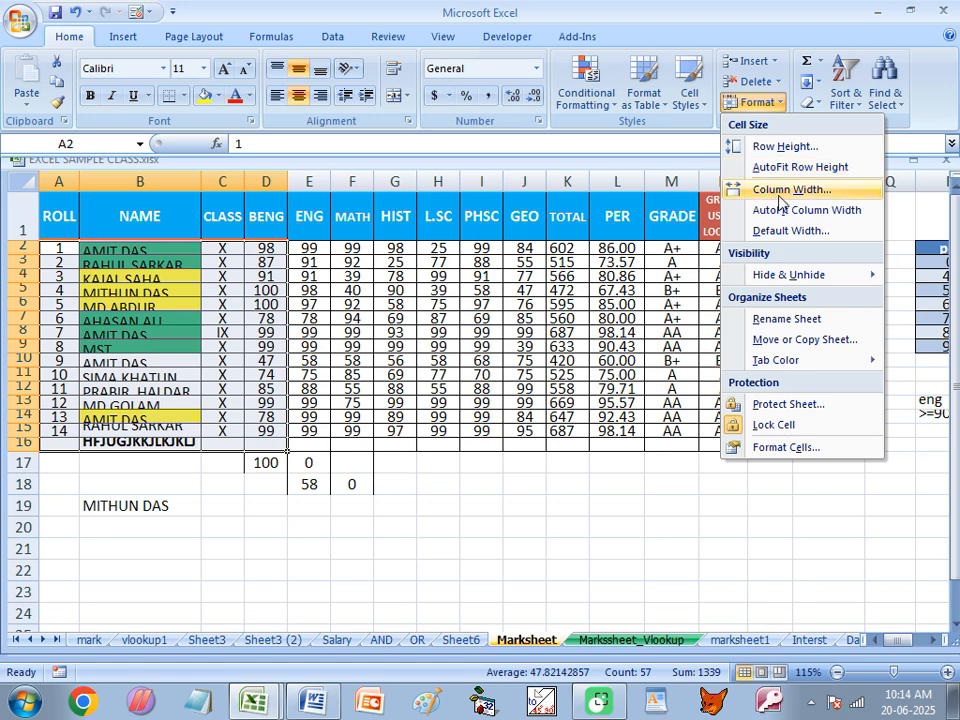
{"action": "left_click", "coordinate": [795, 152]}
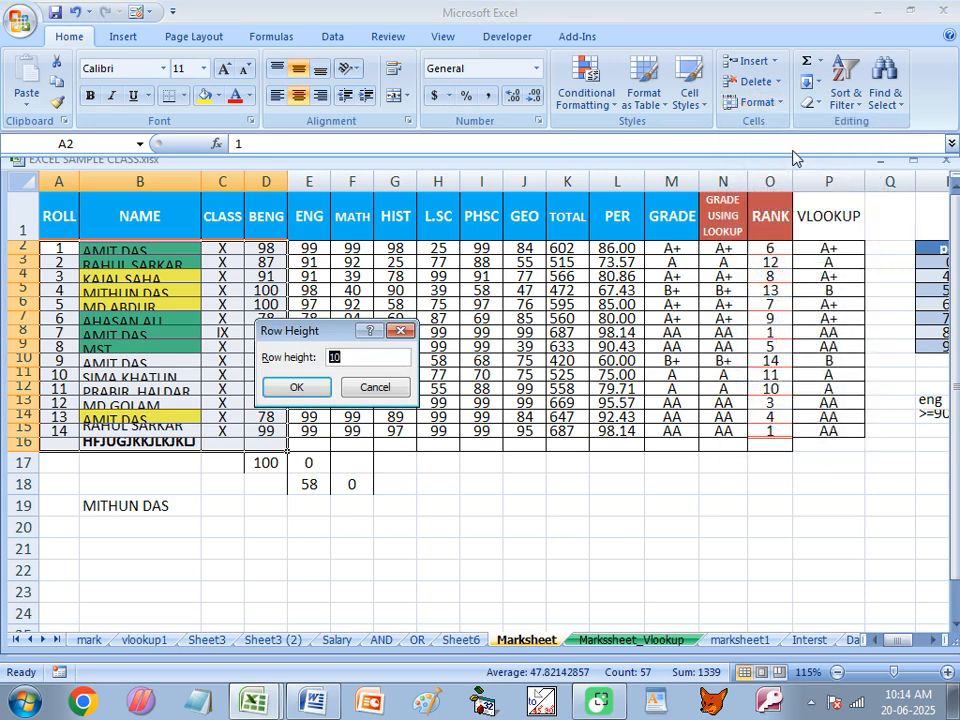
{"action": "type", "text": "5"}
{"action": "left_click", "coordinate": [289, 388]}
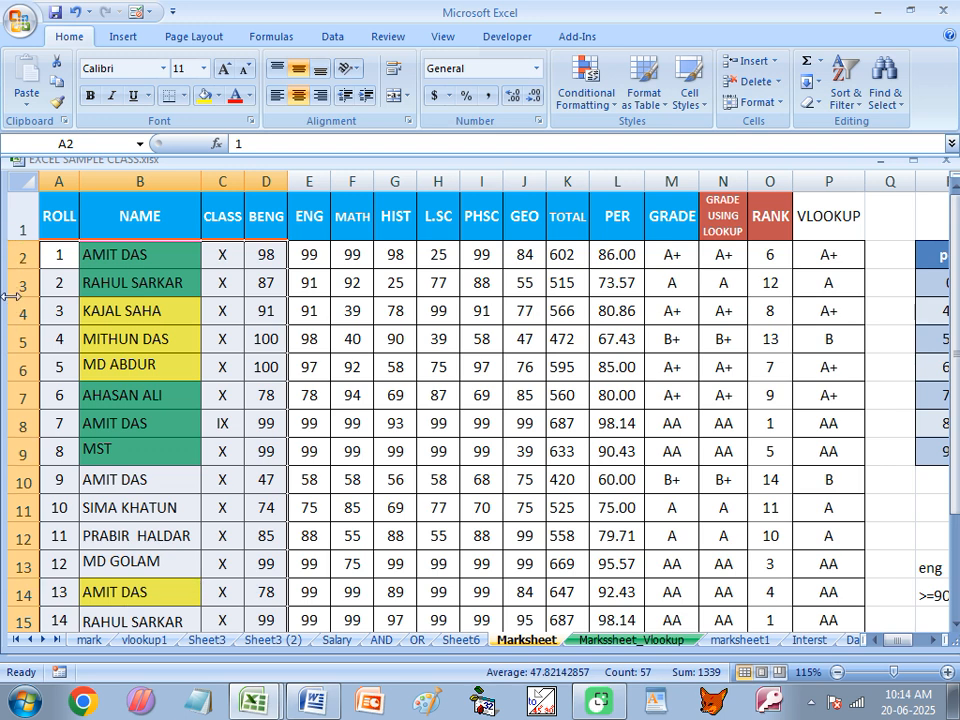
{"action": "left_click", "coordinate": [342, 215]}
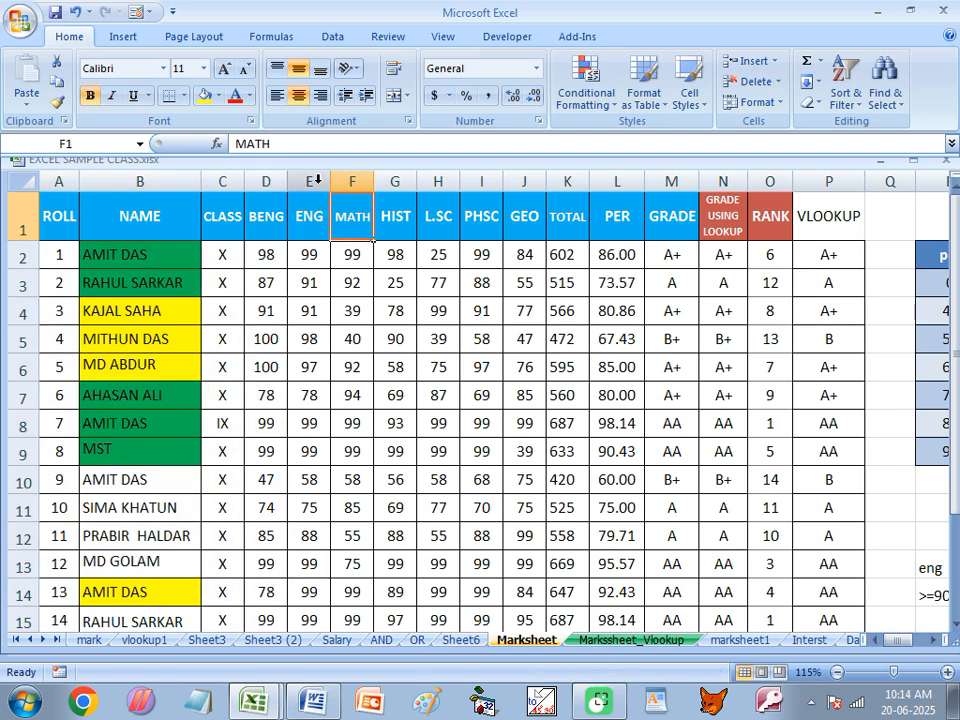
{"action": "left_click_drag", "start_coordinate": [222, 181], "coordinate": [551, 203]}
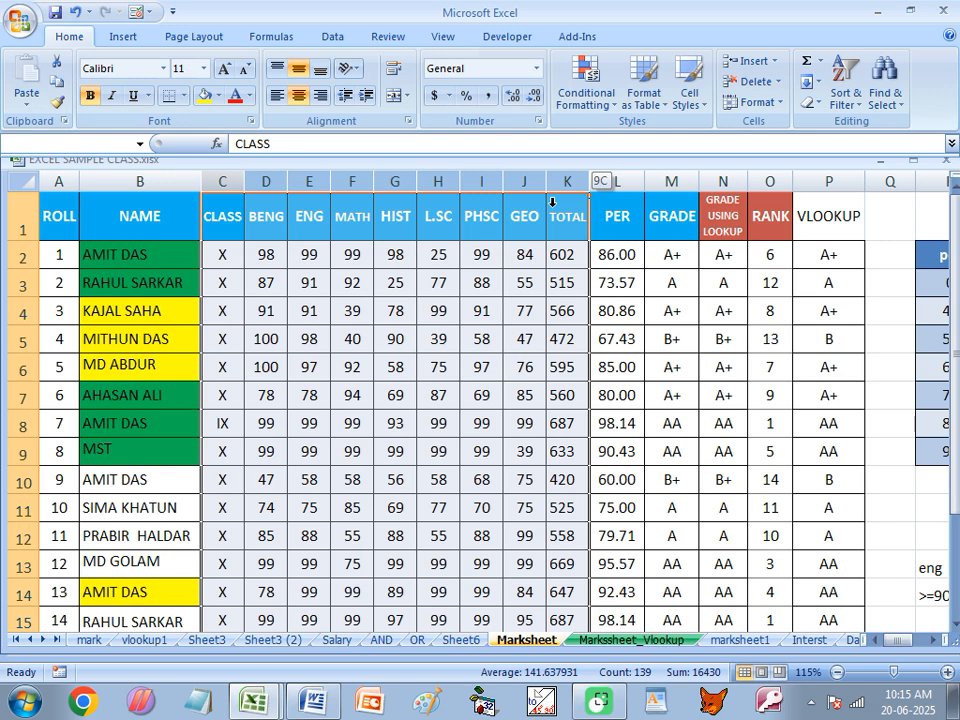
{"action": "left_click_drag", "start_coordinate": [551, 203], "coordinate": [551, 203]}
{"action": "left_click", "coordinate": [440, 366]}
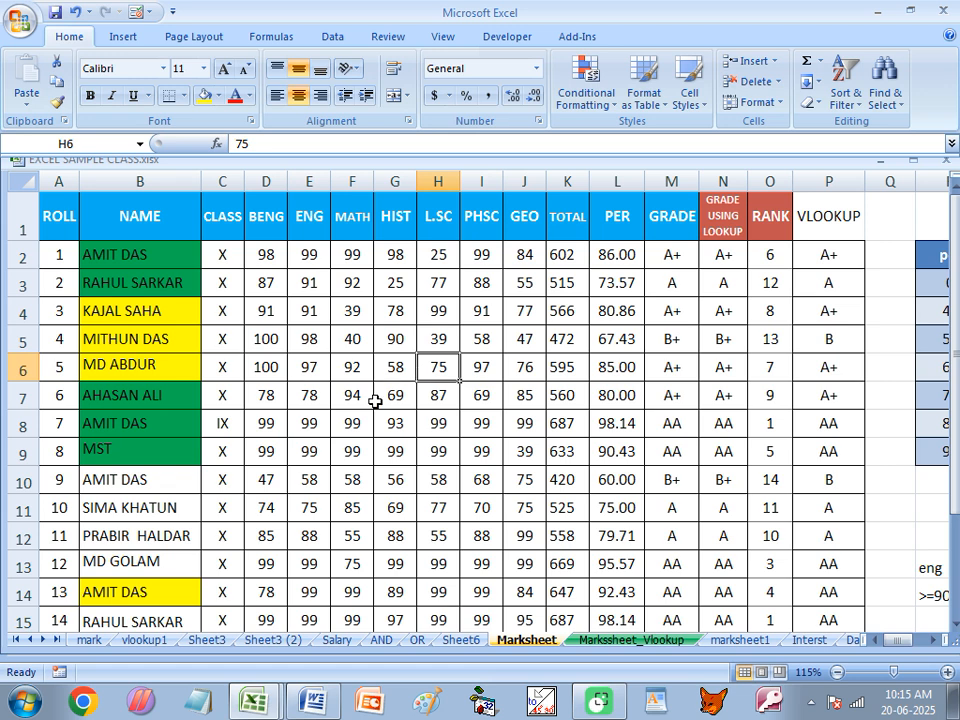
{"action": "left_click", "coordinate": [758, 102]}
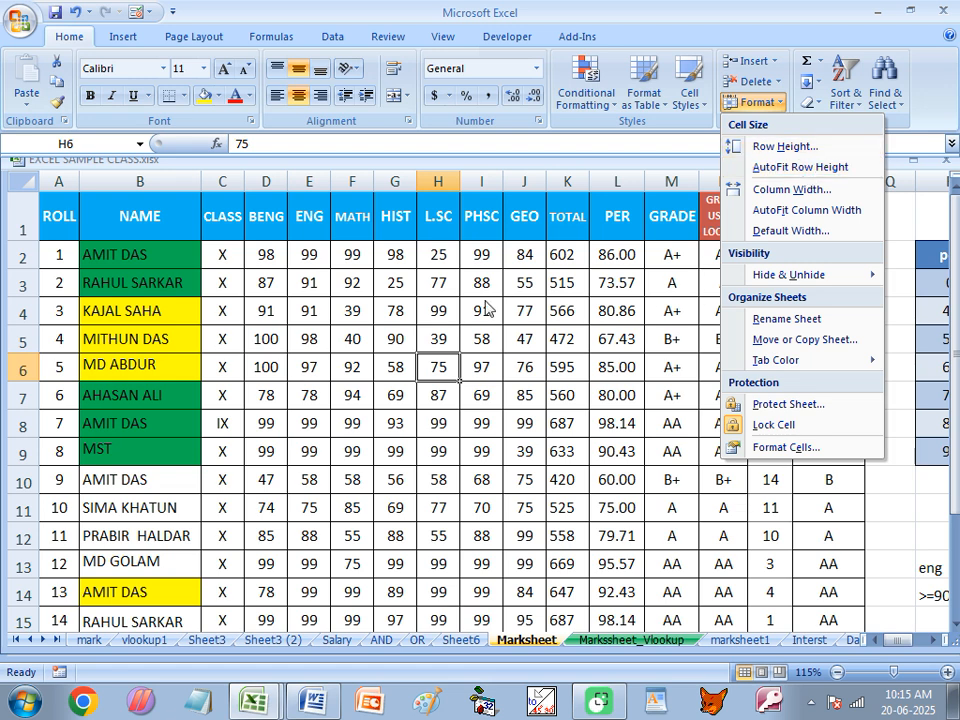
{"action": "left_click", "coordinate": [527, 305]}
{"action": "left_click", "coordinate": [776, 105]}
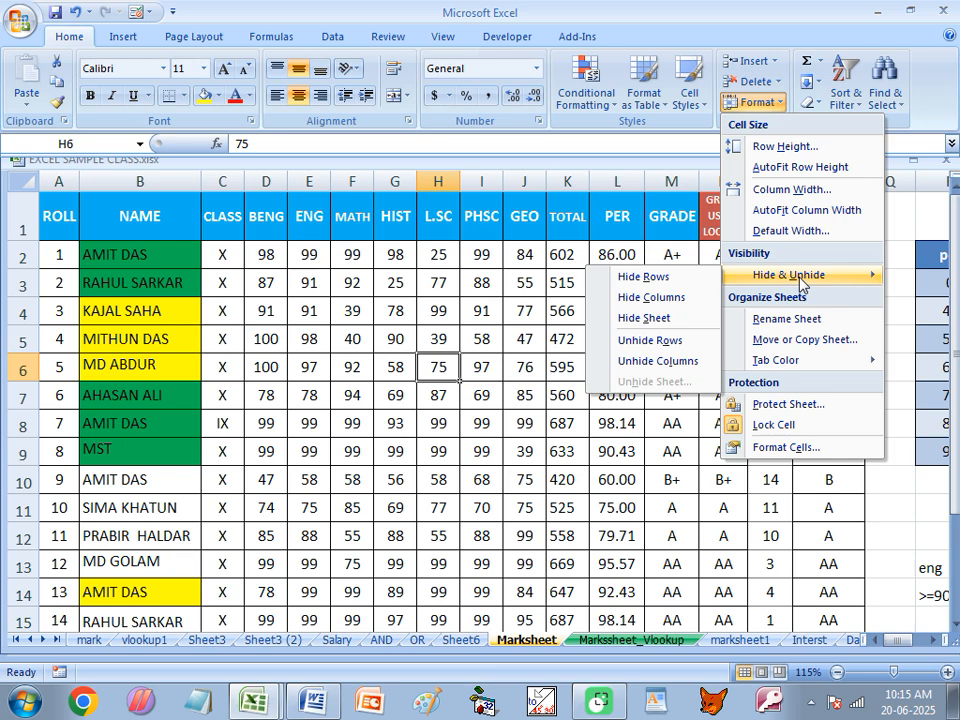
{"action": "left_click", "coordinate": [370, 389]}
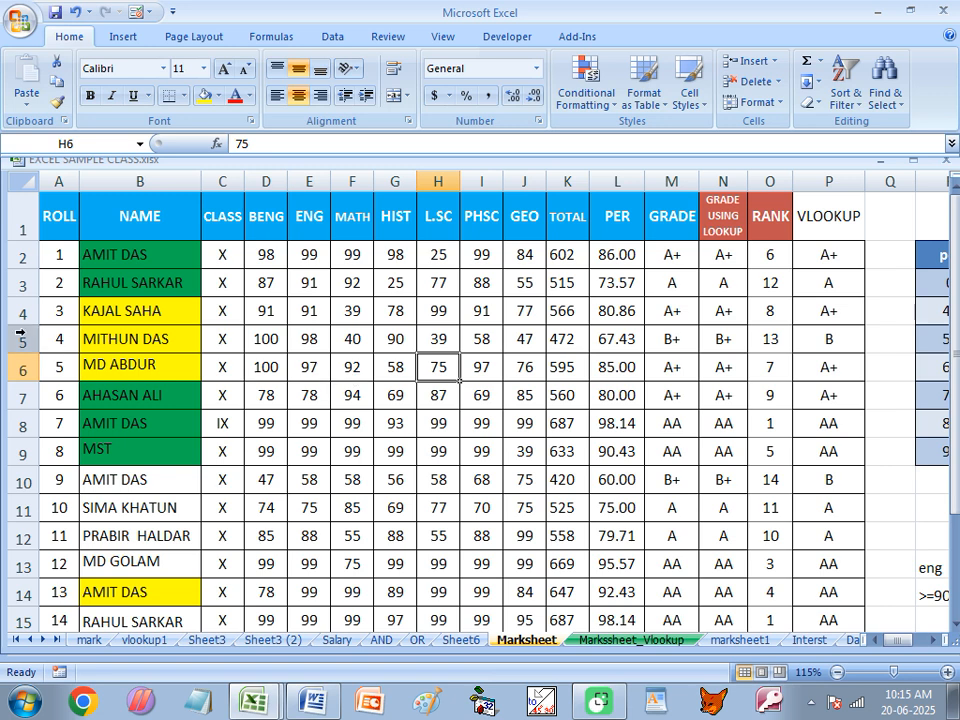
Step: Hide rows 4 to 6 of the marksheet
{"action": "left_click", "coordinate": [92, 309]}
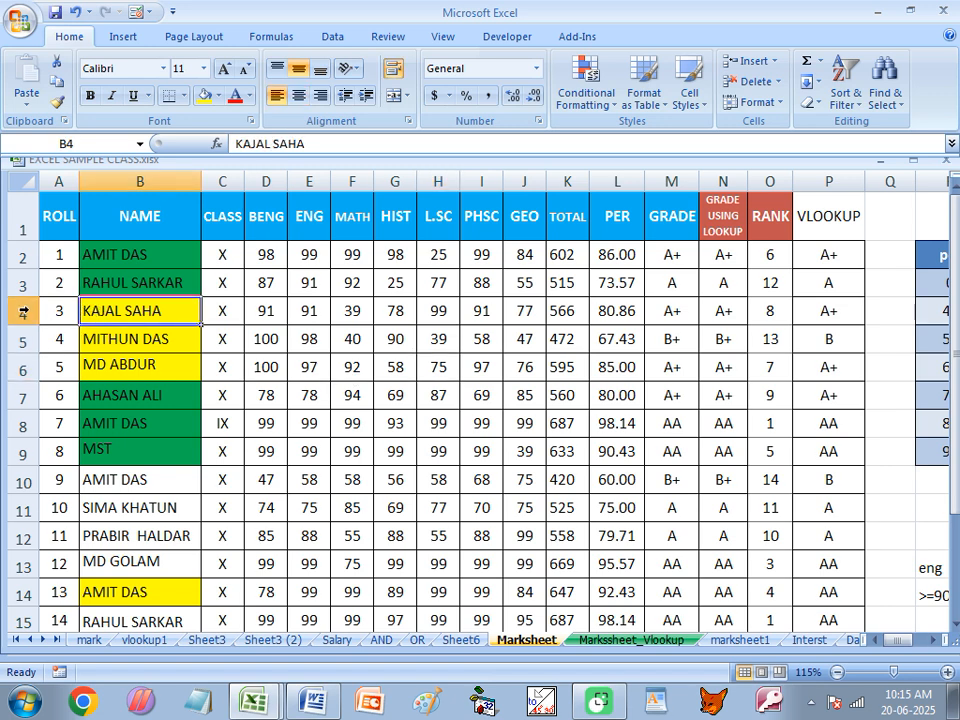
{"action": "left_click_drag", "start_coordinate": [96, 315], "coordinate": [112, 361]}
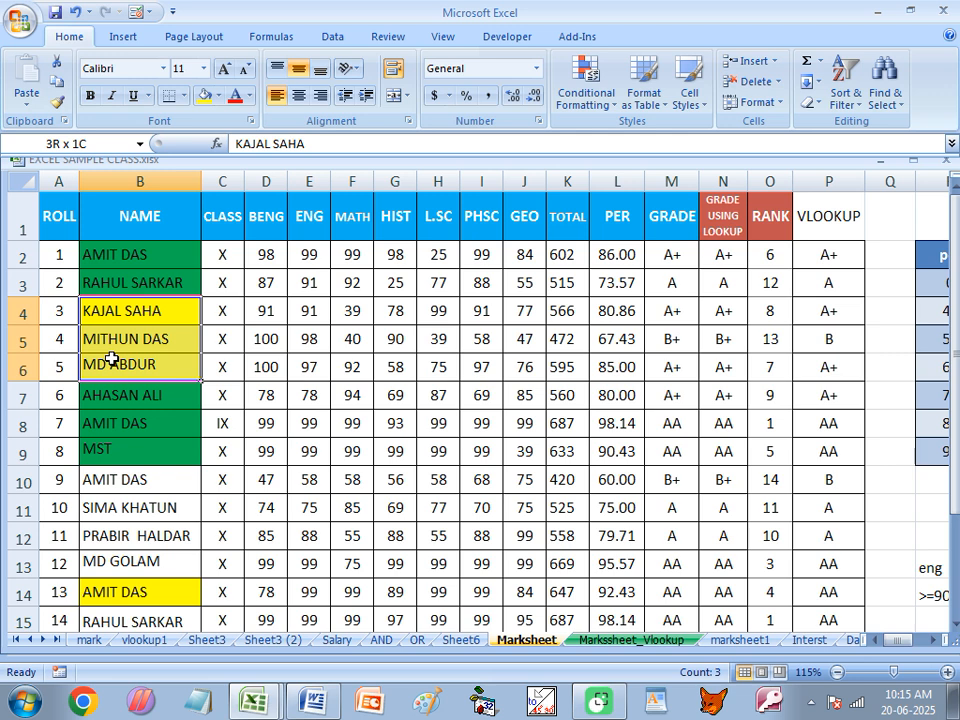
{"action": "left_click_drag", "start_coordinate": [112, 361], "coordinate": [112, 361]}
{"action": "left_click", "coordinate": [777, 108]}
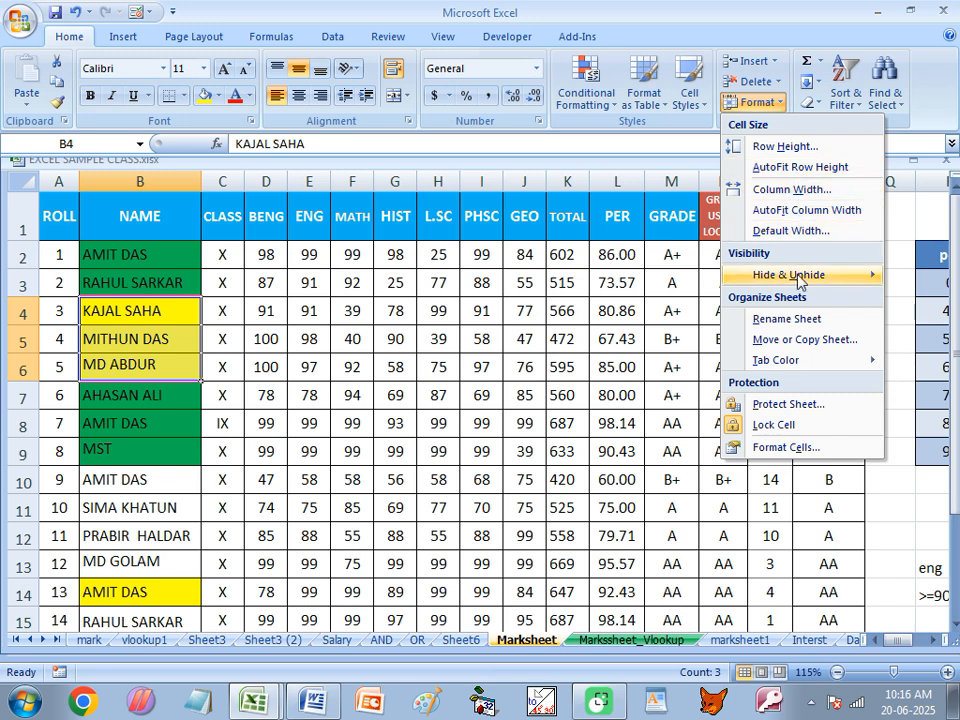
{"action": "mouse_move", "coordinate": [770, 280]}
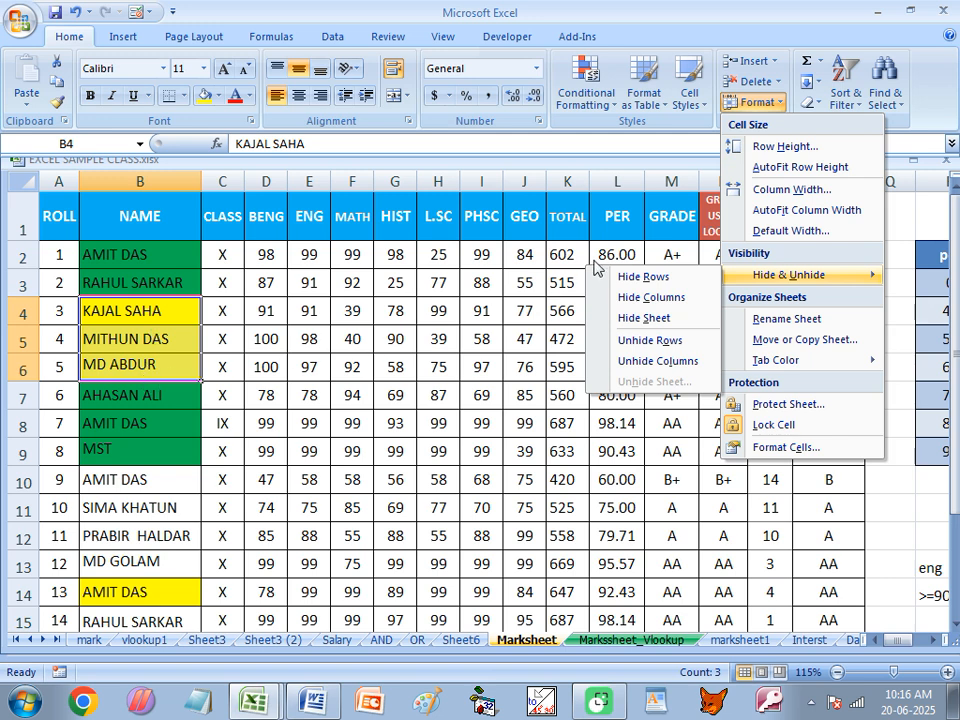
{"action": "left_click", "coordinate": [652, 279]}
{"action": "left_click", "coordinate": [352, 423]}
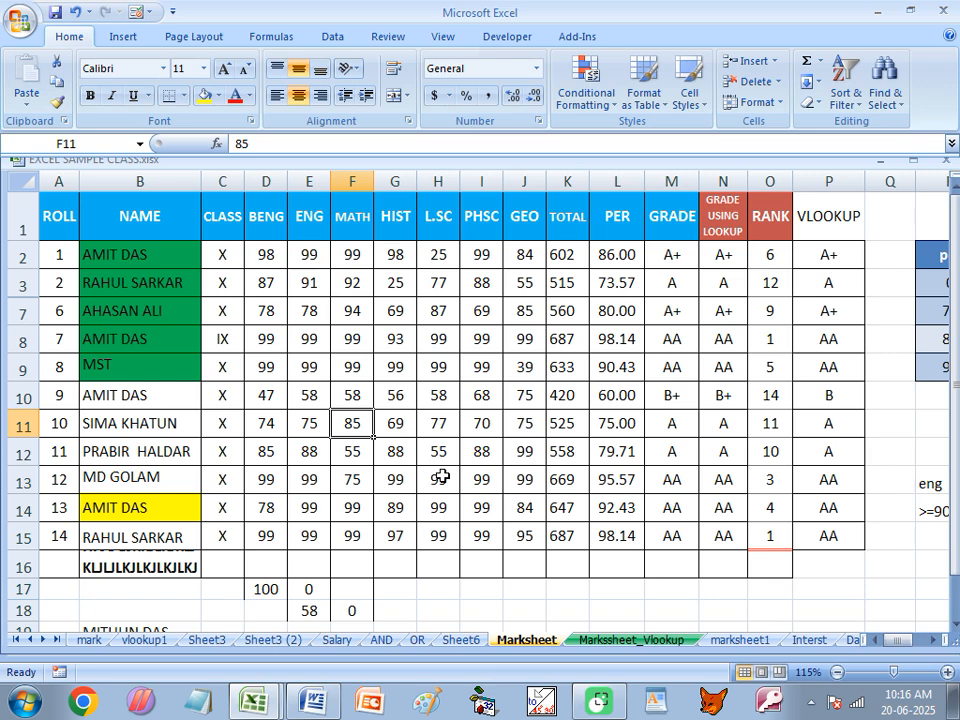
Step: Check the marksheet in print preview with the page zoomed in, and return to the worksheet
{"action": "key", "text": "ctrl+F2"}
{"action": "left_click", "coordinate": [443, 253]}
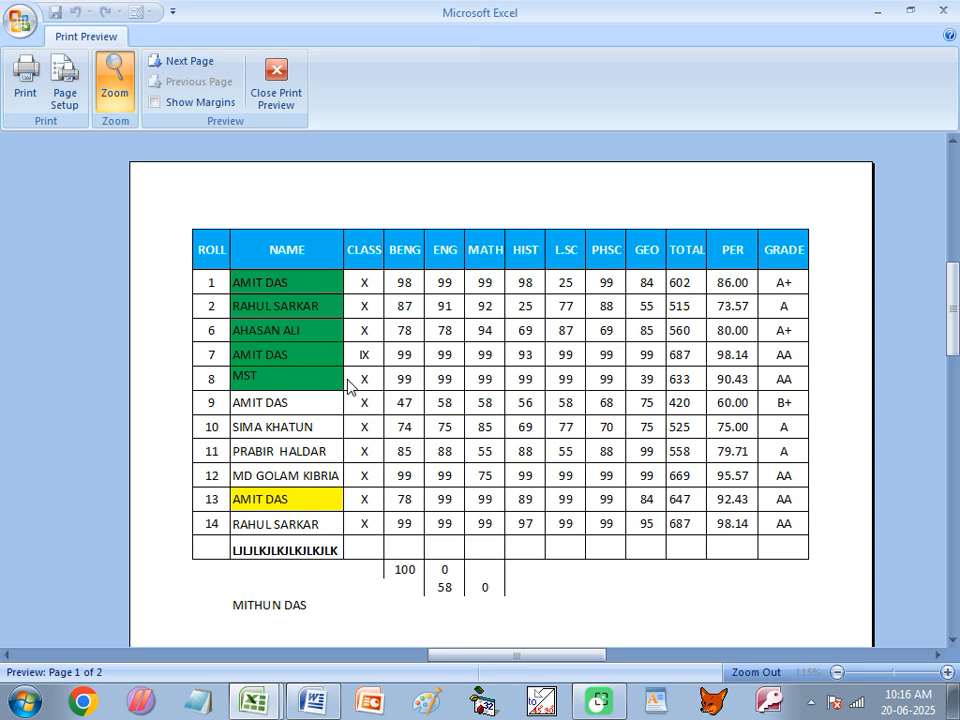
{"action": "left_click", "coordinate": [293, 100]}
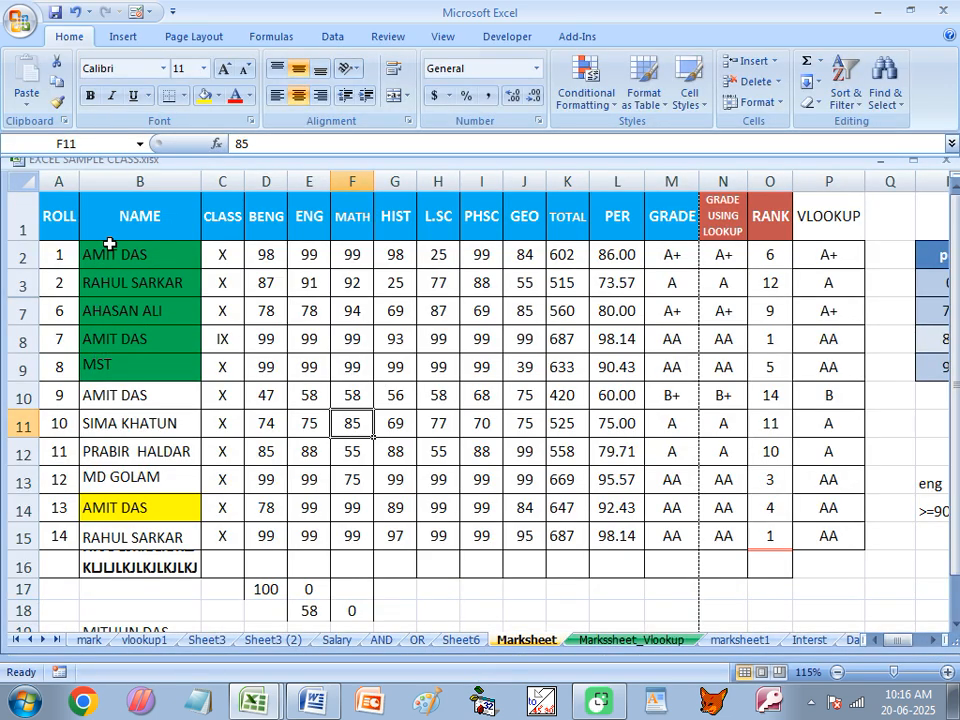
Step: Unhide the rows between rows 3 and 8 of the marksheet
{"action": "left_click_drag", "start_coordinate": [66, 281], "coordinate": [157, 538]}
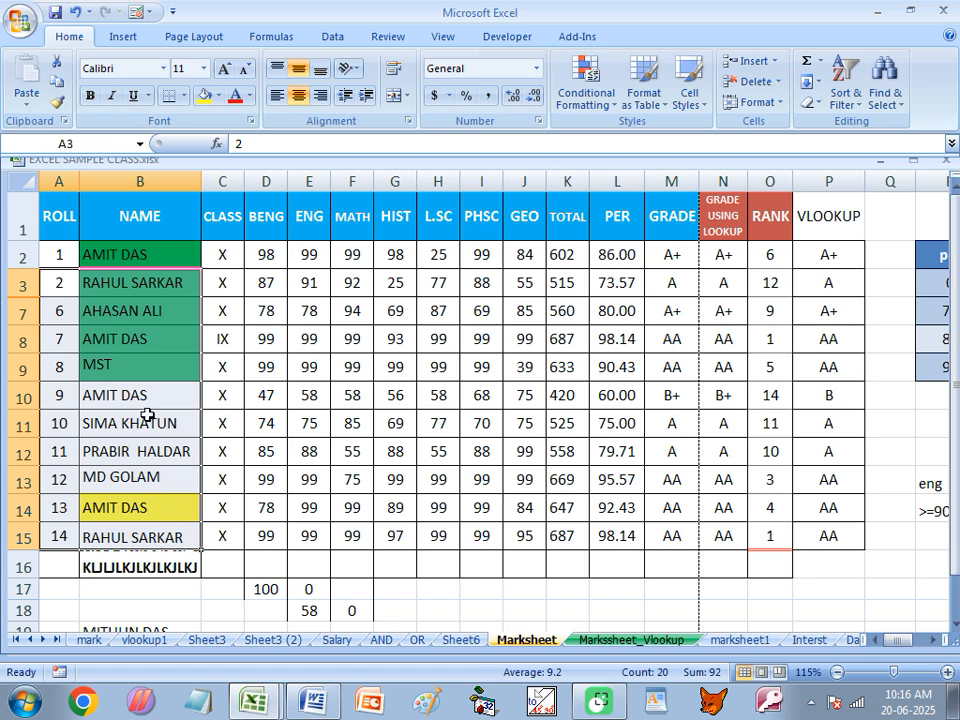
{"action": "left_click", "coordinate": [105, 282]}
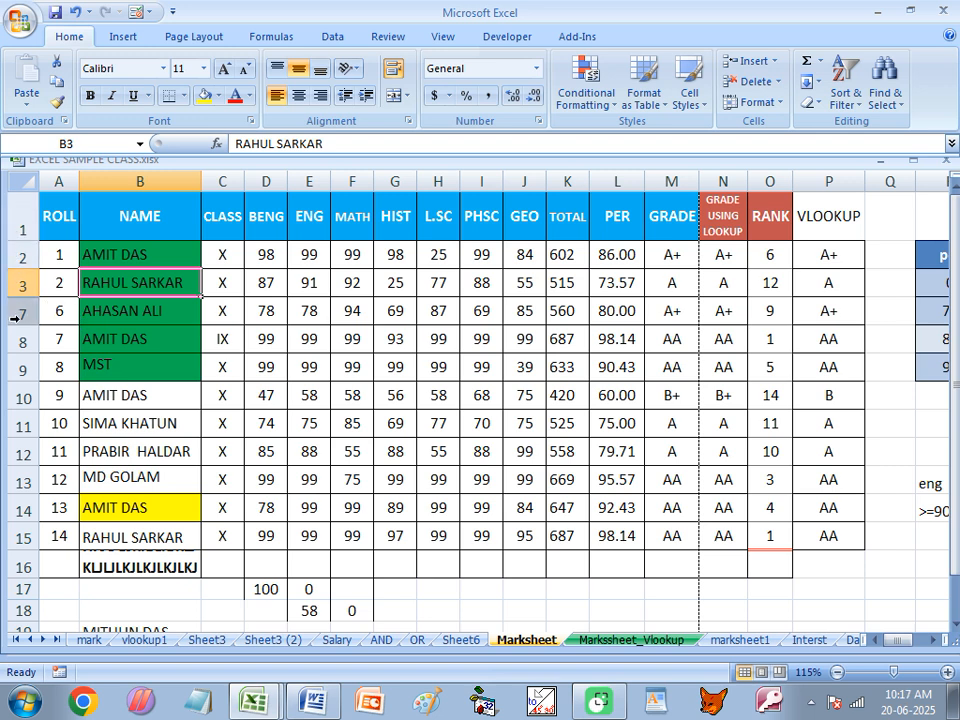
{"action": "left_click_drag", "start_coordinate": [75, 280], "coordinate": [130, 334]}
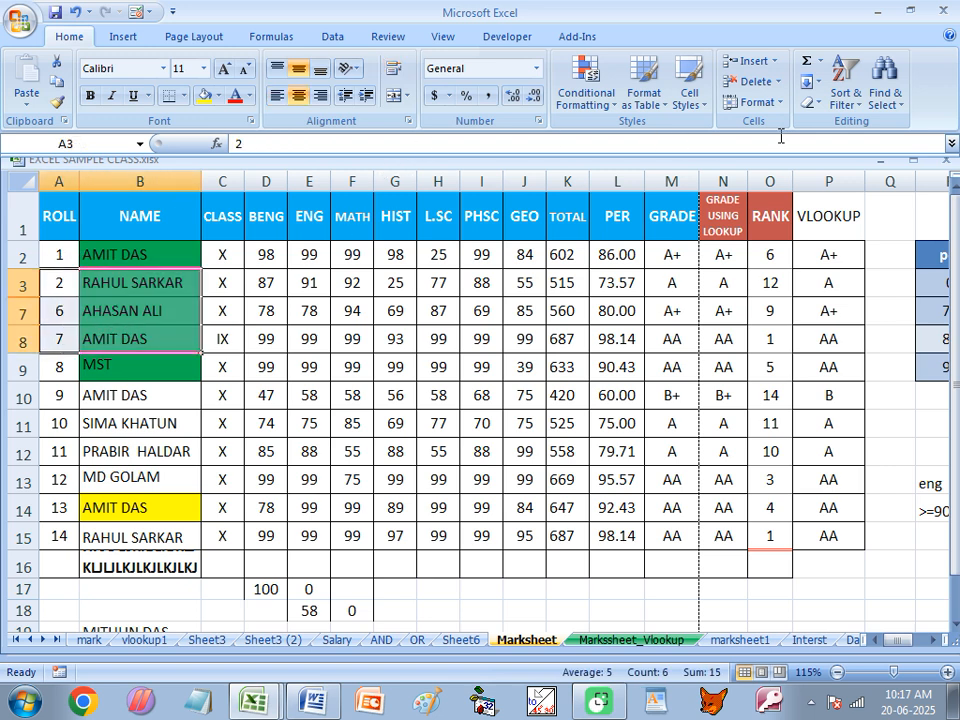
{"action": "left_click", "coordinate": [758, 102]}
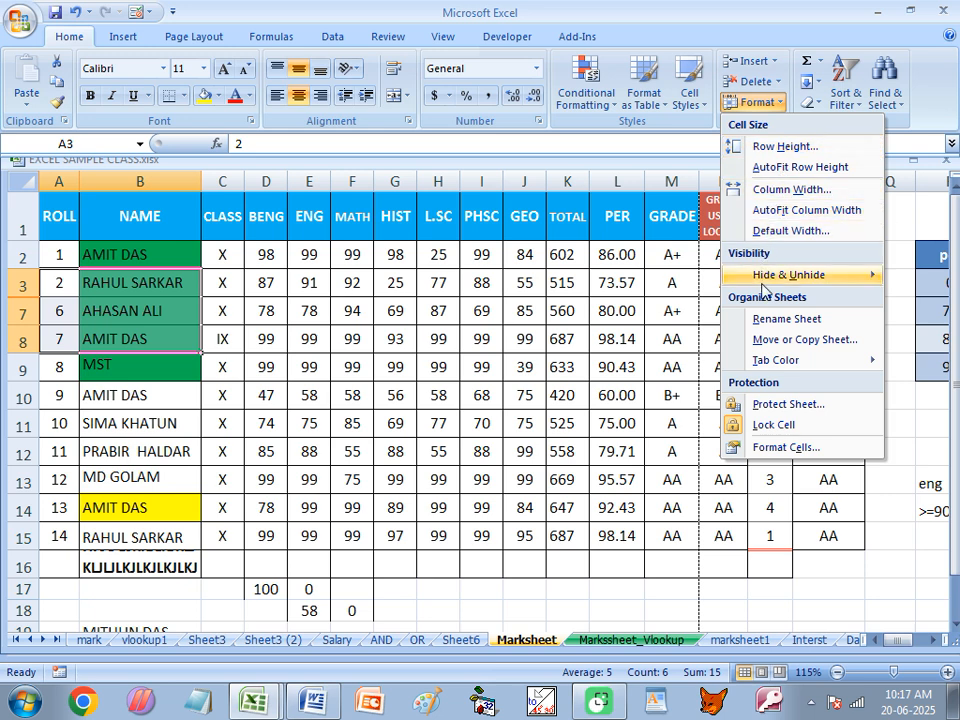
{"action": "mouse_move", "coordinate": [765, 280]}
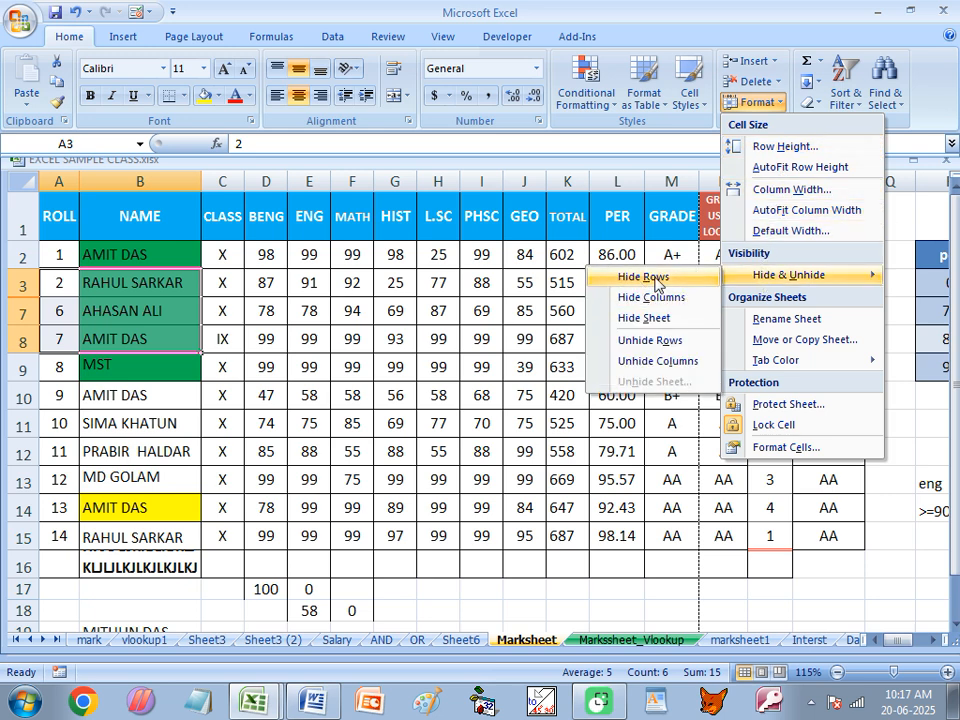
{"action": "left_click", "coordinate": [662, 344]}
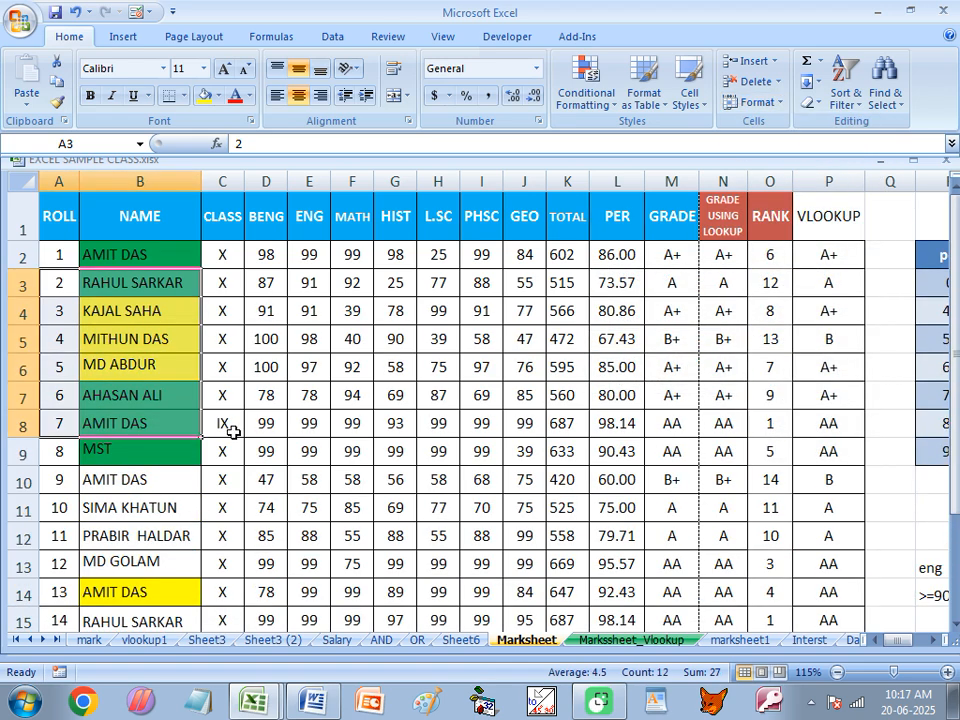
{"action": "left_click", "coordinate": [101, 424]}
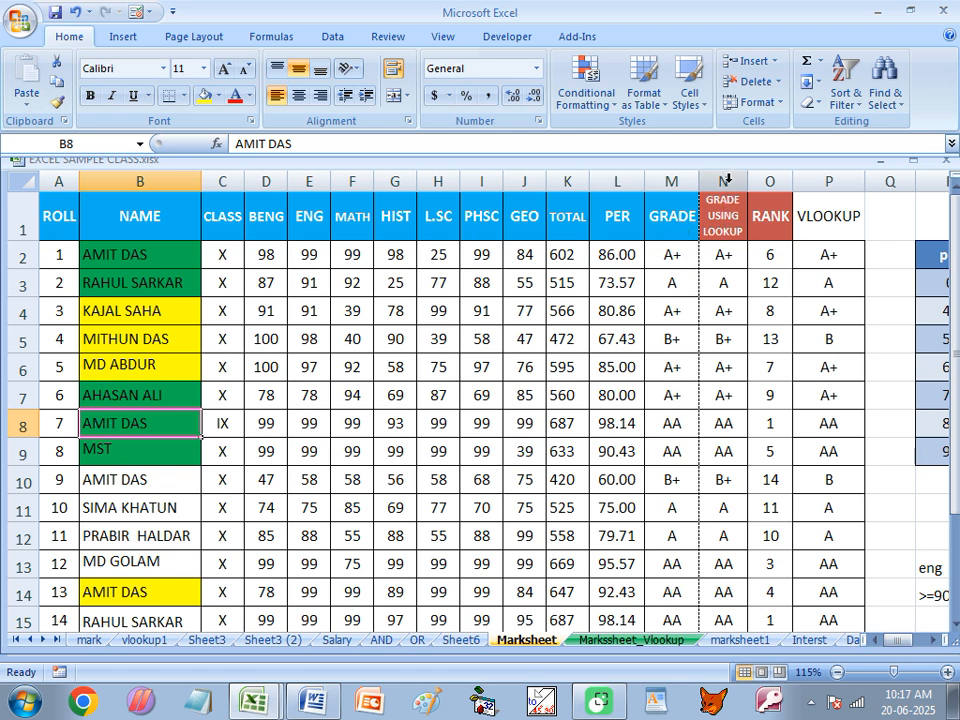
Step: Hide columns N to S, from GRADE USING LOOKUP through the per and grade lookup table
{"action": "left_click_drag", "start_coordinate": [727, 178], "coordinate": [811, 201]}
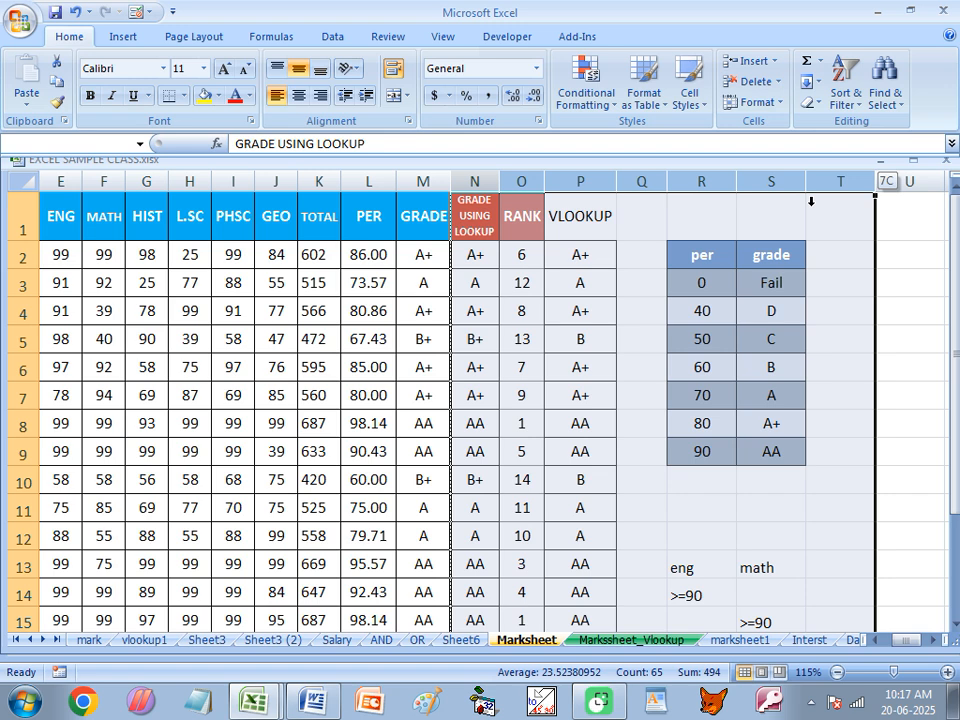
{"action": "left_click_drag", "start_coordinate": [811, 201], "coordinate": [806, 206]}
{"action": "left_click_drag", "start_coordinate": [454, 229], "coordinate": [775, 515]}
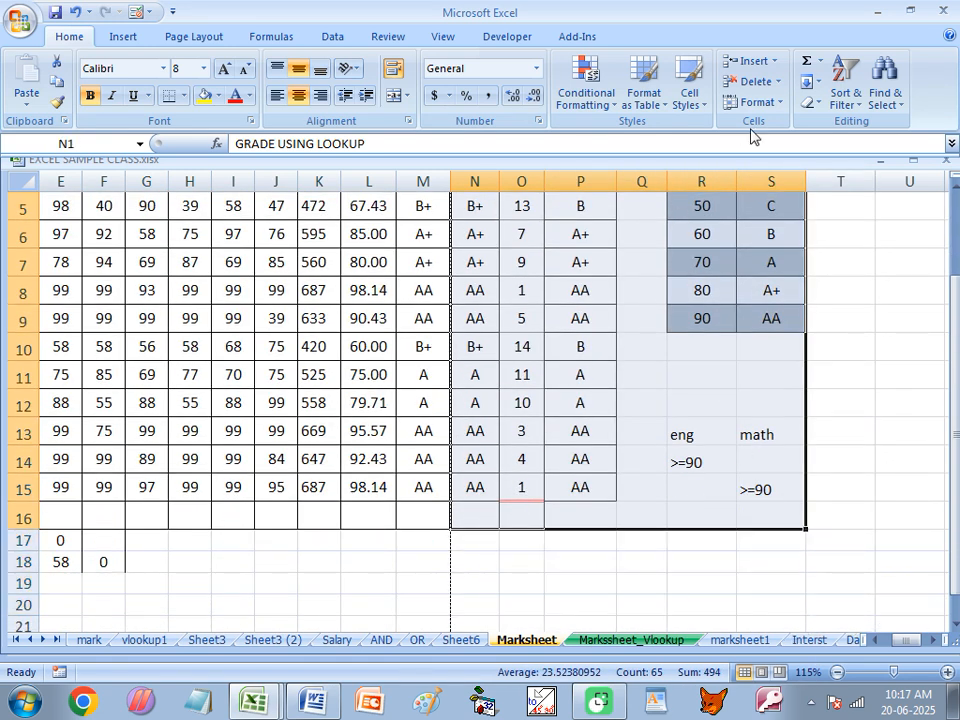
{"action": "left_click", "coordinate": [779, 102]}
{"action": "mouse_move", "coordinate": [808, 281]}
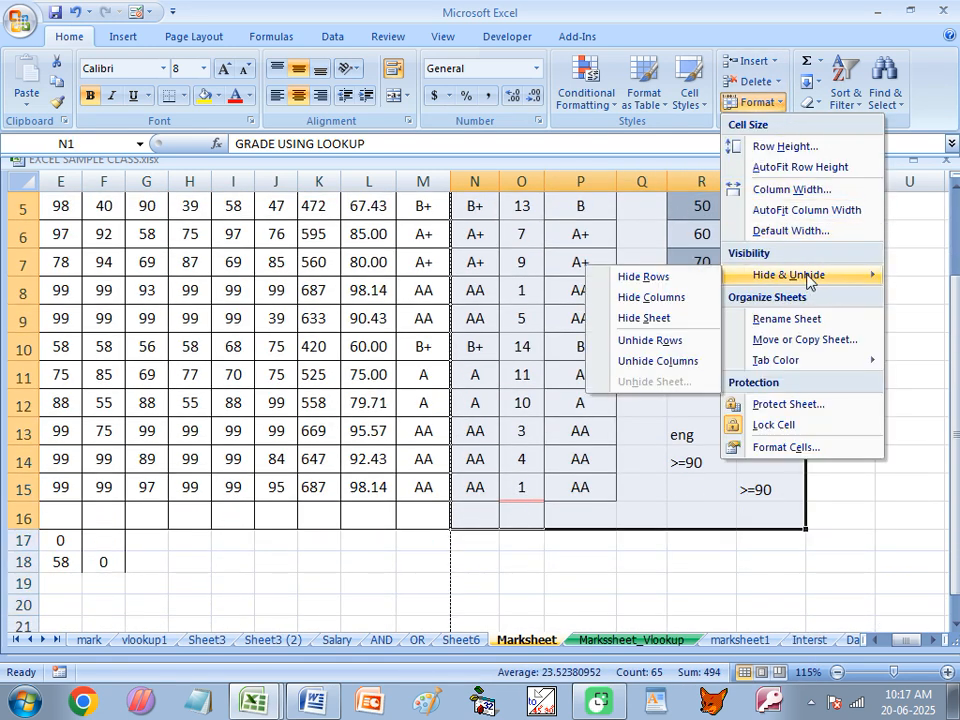
{"action": "left_click", "coordinate": [650, 297]}
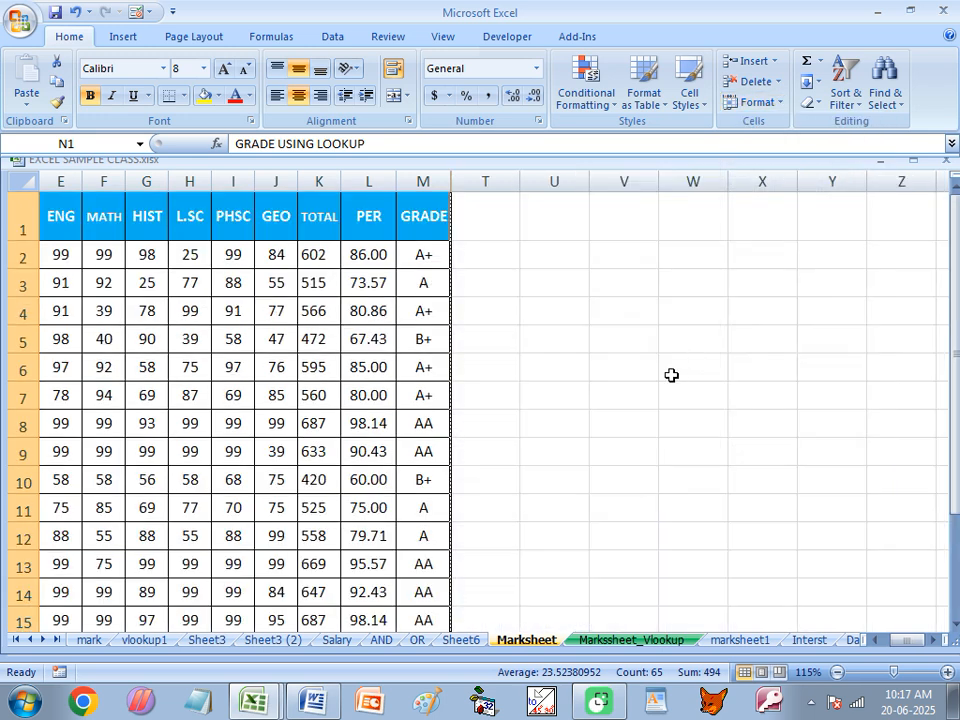
{"action": "left_click", "coordinate": [551, 362]}
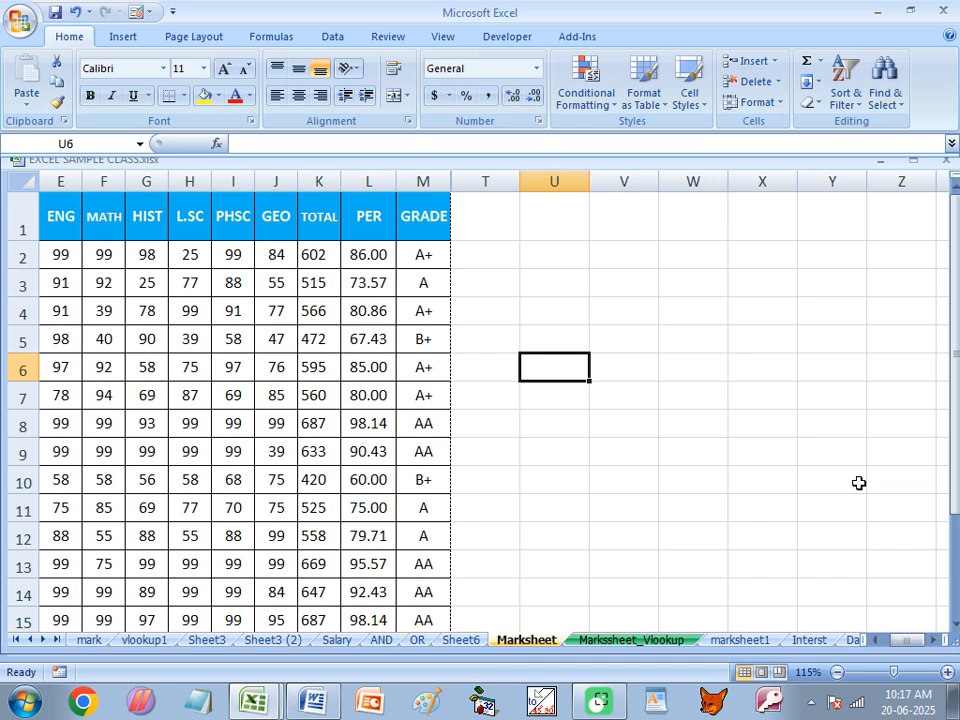
Step: Unhide the columns between the GRADE column M and column T
{"action": "left_click_drag", "start_coordinate": [436, 176], "coordinate": [765, 274]}
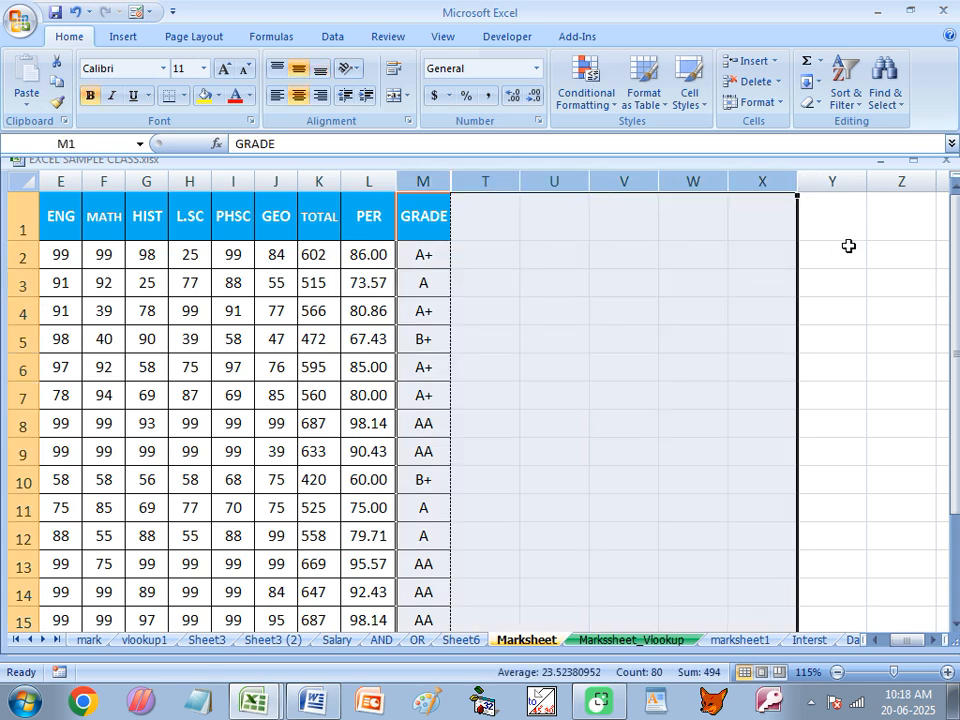
{"action": "left_click", "coordinate": [780, 105]}
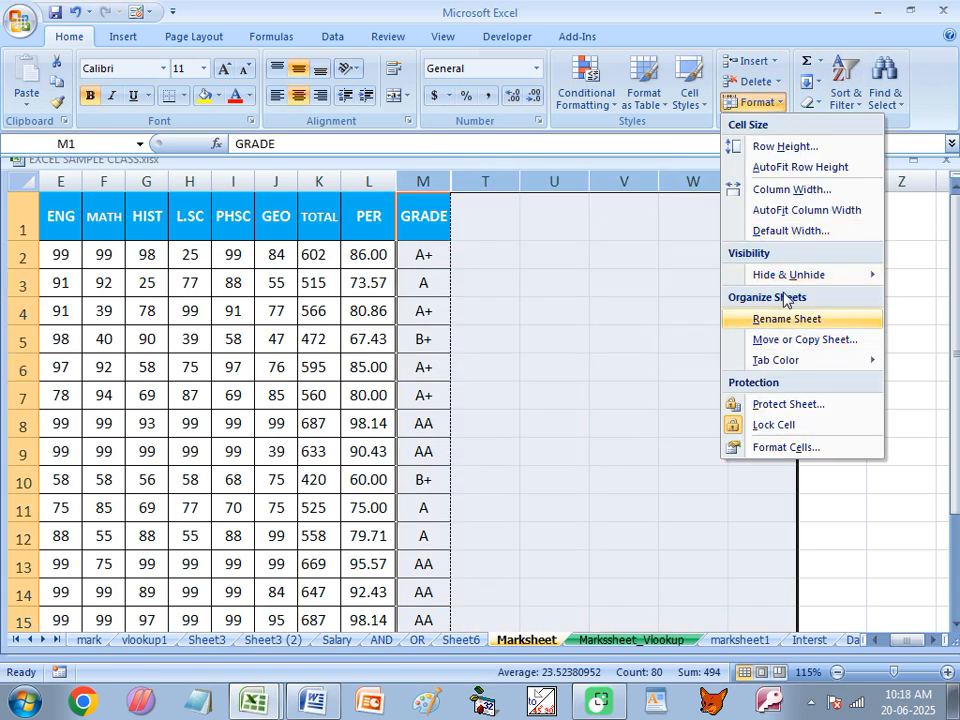
{"action": "mouse_move", "coordinate": [808, 278]}
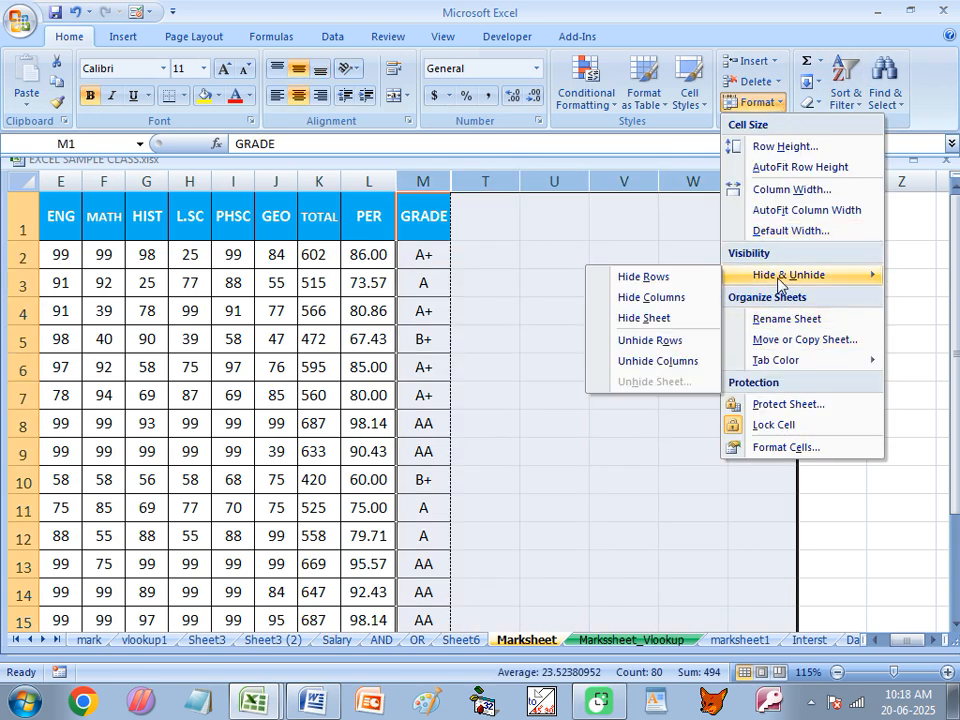
{"action": "left_click", "coordinate": [640, 362]}
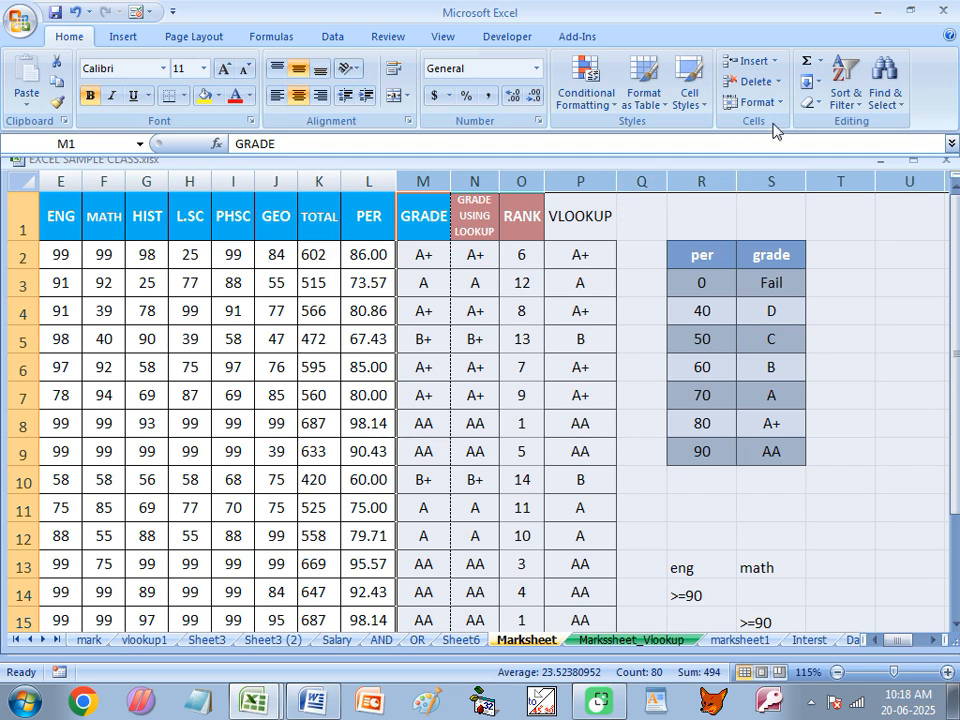
{"action": "left_click", "coordinate": [742, 102]}
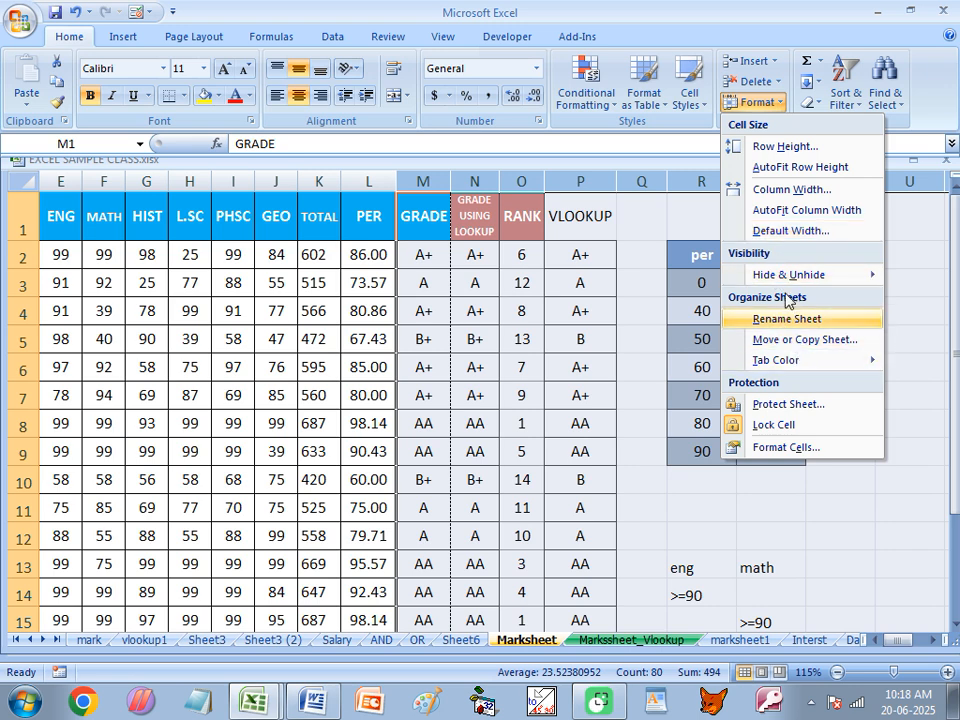
{"action": "mouse_move", "coordinate": [806, 275]}
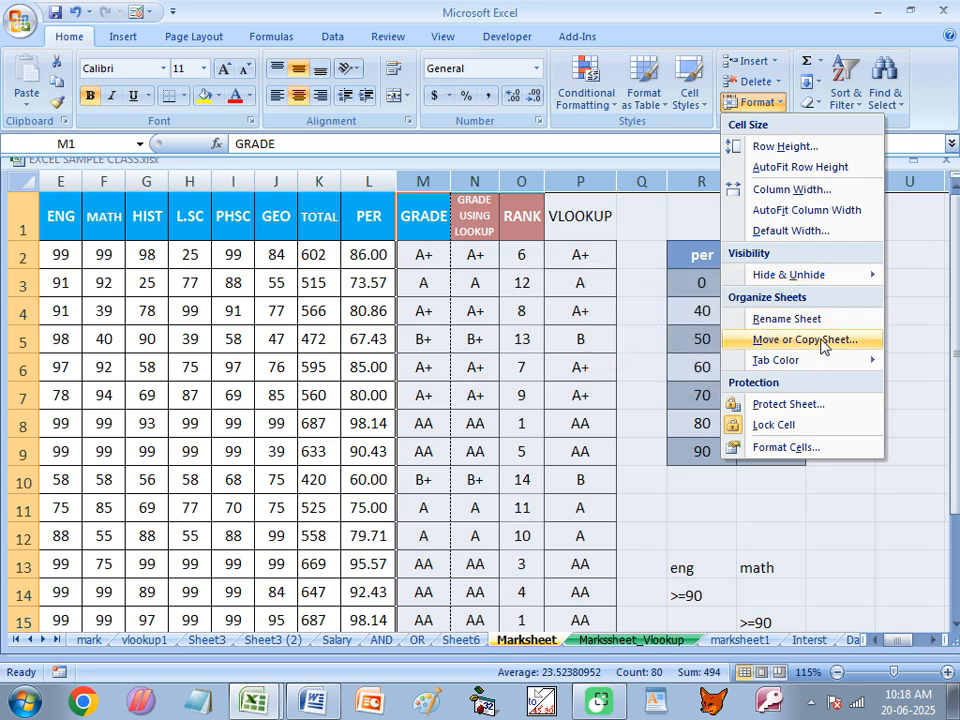
{"action": "mouse_move", "coordinate": [784, 366]}
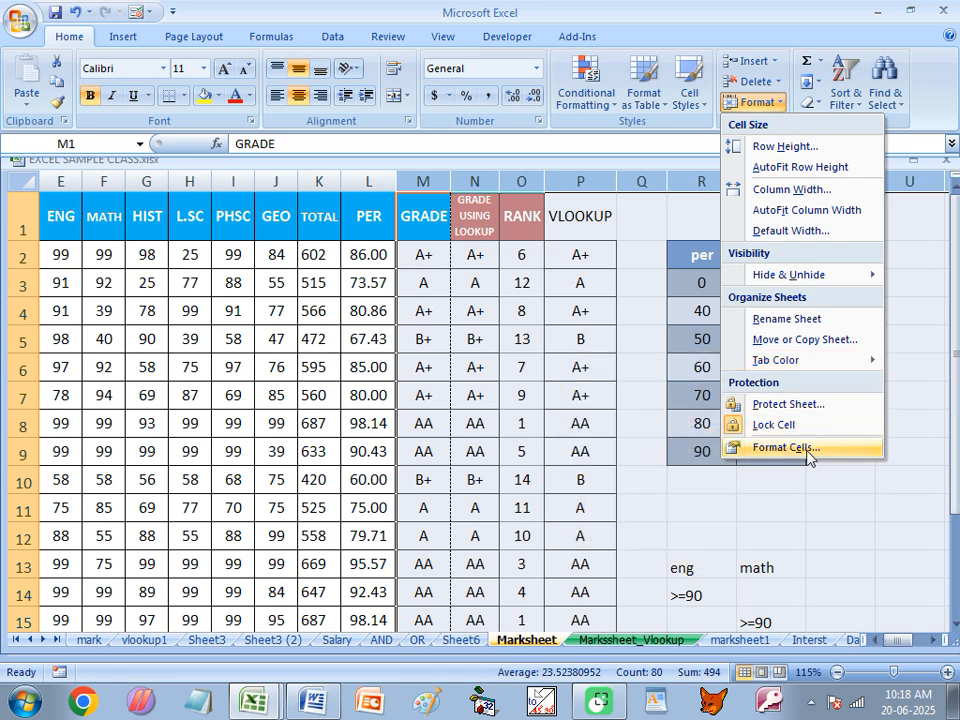
Step: Switch to the Book2 workbook and open its Sheet1
{"action": "left_click", "coordinate": [263, 703]}
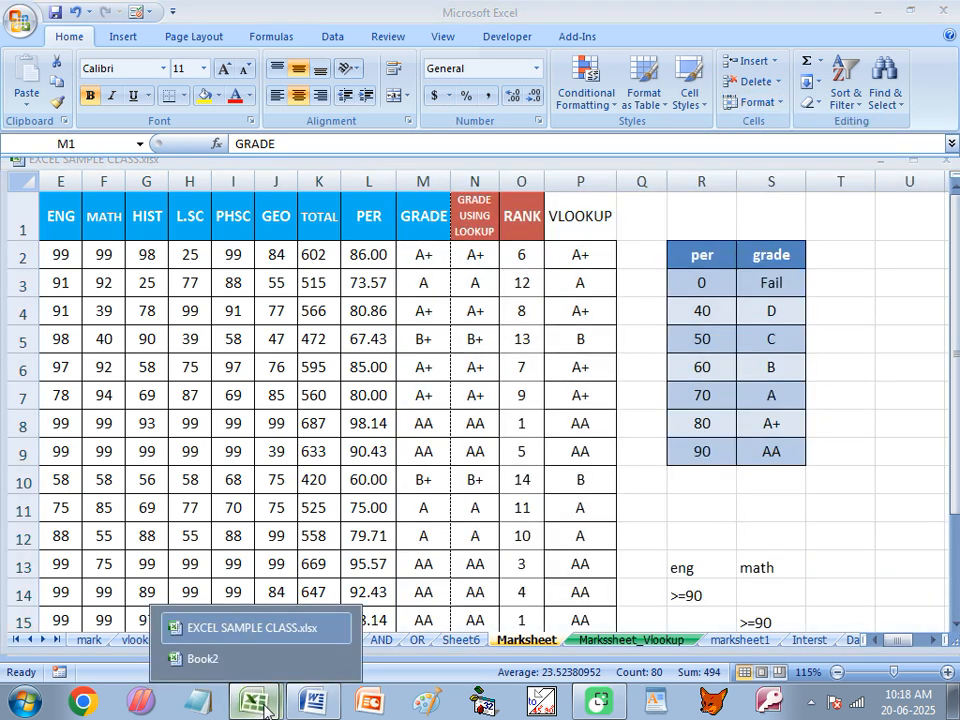
{"action": "left_click", "coordinate": [206, 660]}
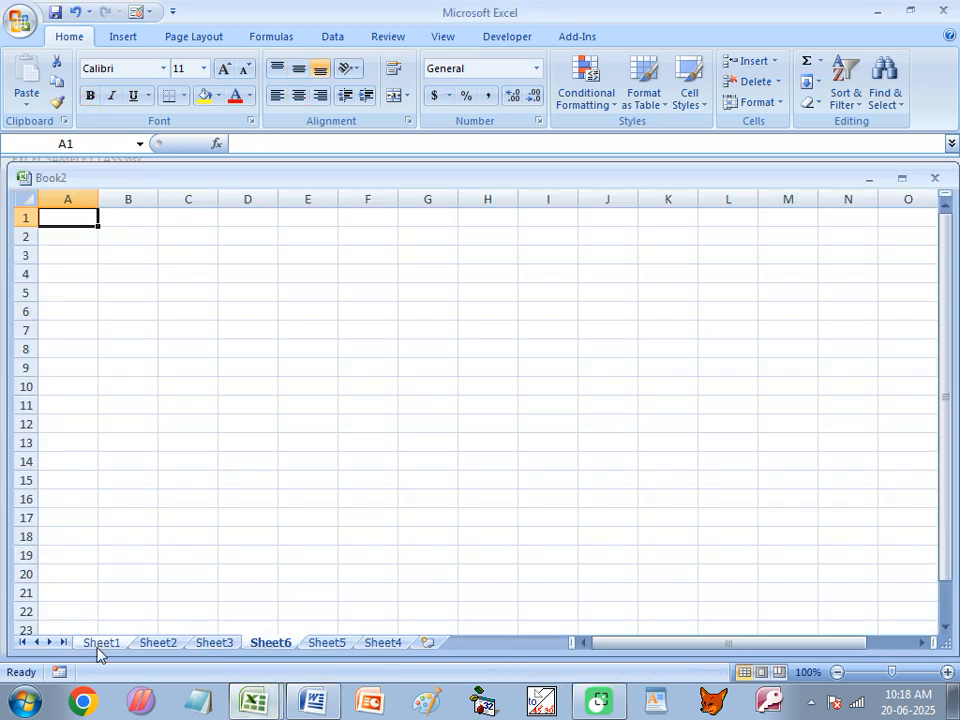
{"action": "left_click", "coordinate": [156, 643]}
{"action": "left_click", "coordinate": [204, 643]}
{"action": "left_click", "coordinate": [101, 643]}
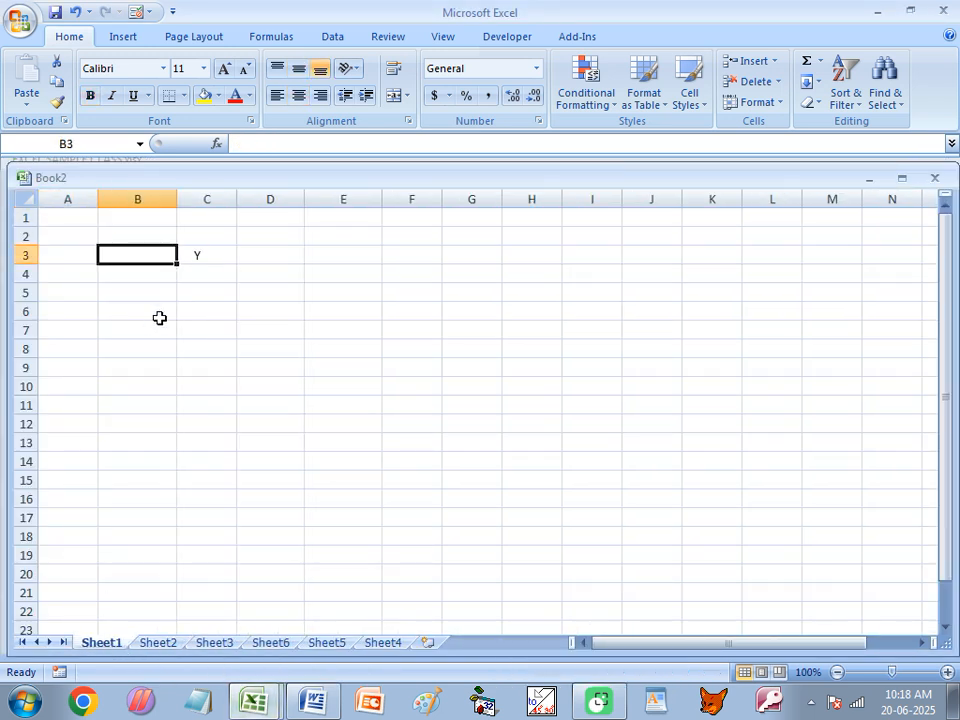
Step: Enter the sample text DRFGTDFG in cell B6, DFGDFG in D9 and DFGFD in B10
{"action": "key", "text": "Down"}
{"action": "key", "text": "Down"}
{"action": "key", "text": "Down"}
{"action": "type", "text": "DRFGTDFG"}
{"action": "left_click", "coordinate": [238, 368]}
{"action": "type", "text": "DFGDFG"}
{"action": "left_click", "coordinate": [167, 386]}
{"action": "type", "text": "DFGFD"}
Step: Add more sample text: DFGD in cell D15, DFGFD in D6 and DFGD in E12
{"action": "left_click", "coordinate": [255, 479]}
{"action": "type", "text": "DFGD"}
{"action": "left_click", "coordinate": [268, 311]}
{"action": "type", "text": "DFGFD"}
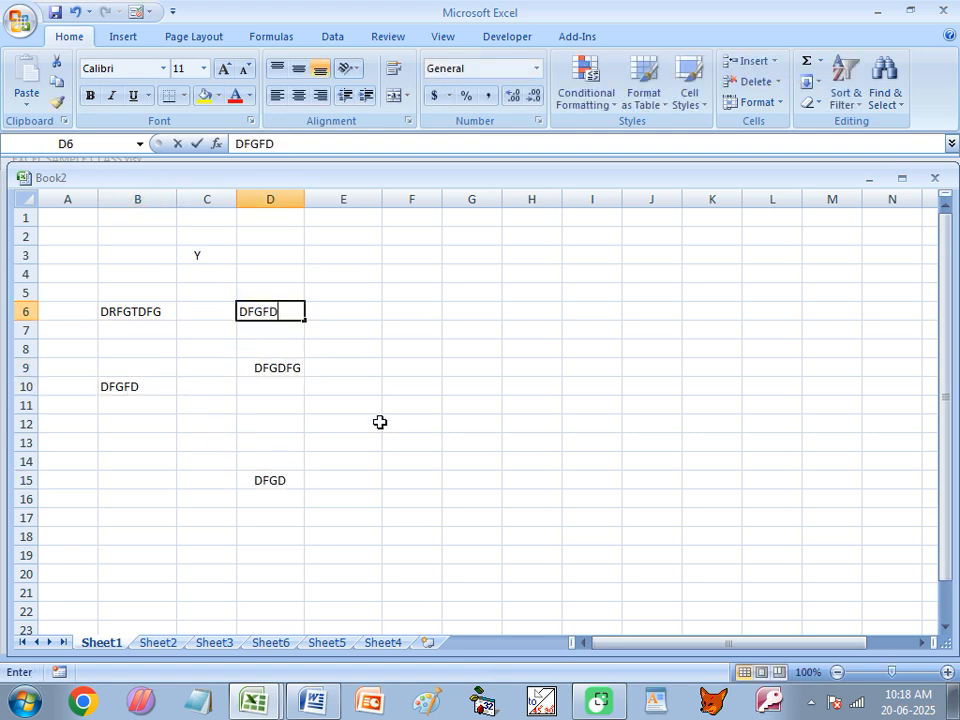
{"action": "left_click", "coordinate": [380, 422]}
{"action": "type", "text": "DFGD"}
{"action": "left_click", "coordinate": [195, 426]}
Step: View Sheet2 for comparison and return to Sheet1
{"action": "left_click", "coordinate": [158, 645]}
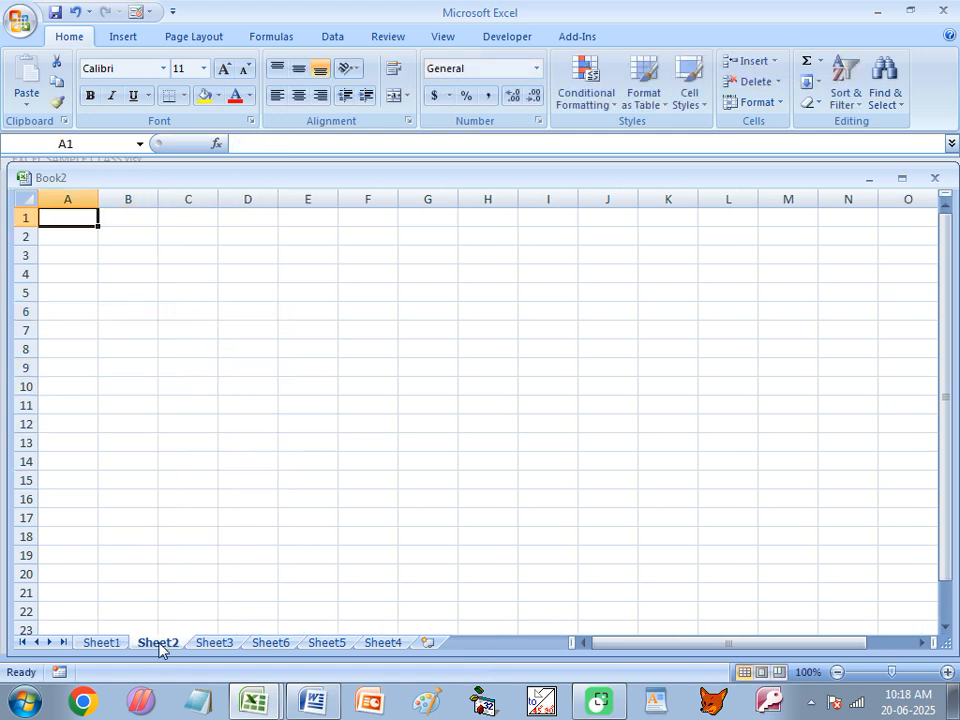
{"action": "left_click", "coordinate": [100, 645]}
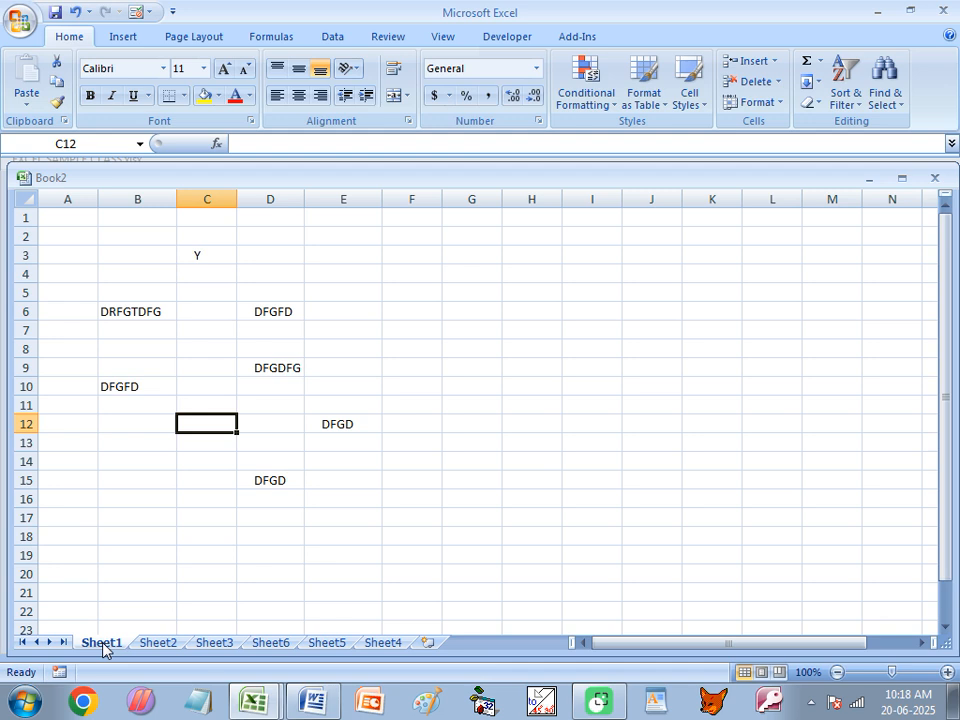
Step: Switch back to the EXCEL SAMPLE CLASS.xlsx workbook and look through the vlookup1 and Sheet3 worksheets
{"action": "left_click", "coordinate": [274, 696]}
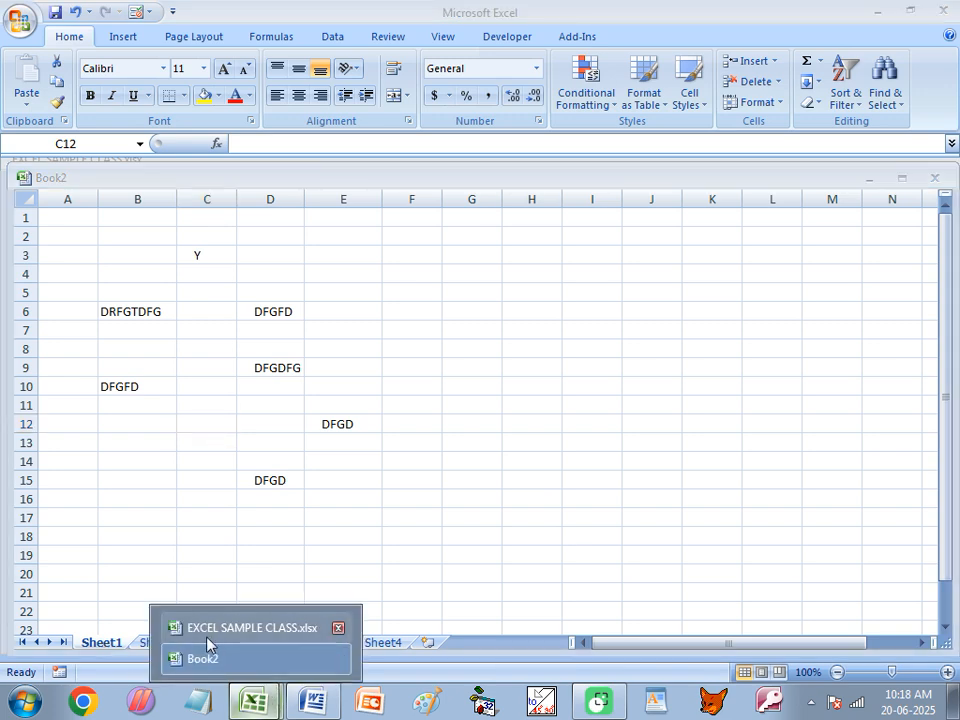
{"action": "left_click", "coordinate": [207, 628]}
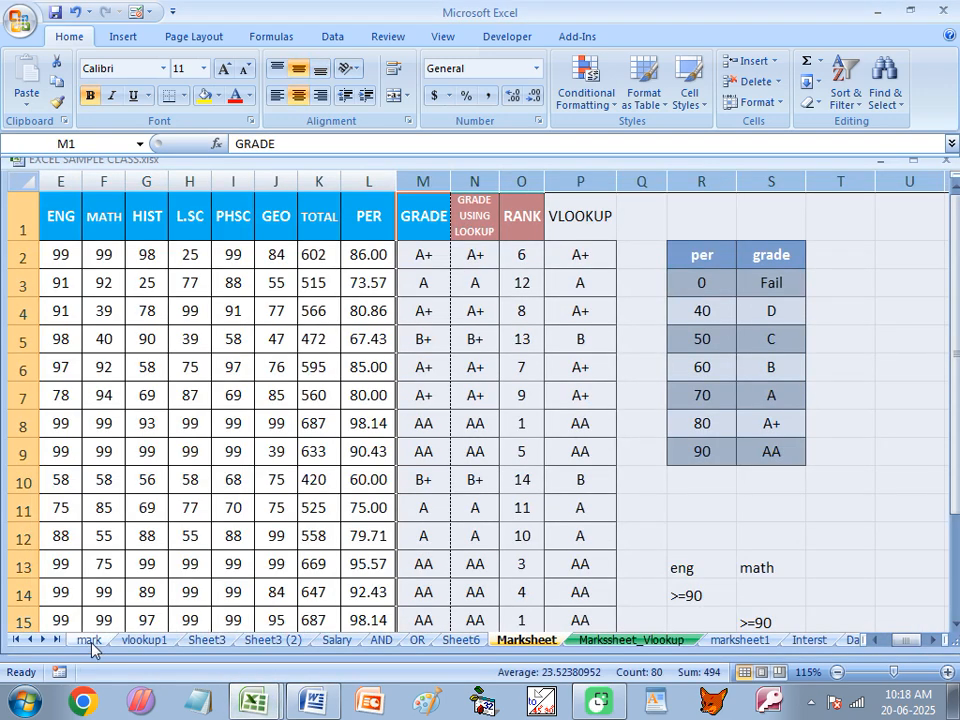
{"action": "left_click", "coordinate": [148, 643]}
{"action": "left_click", "coordinate": [208, 643]}
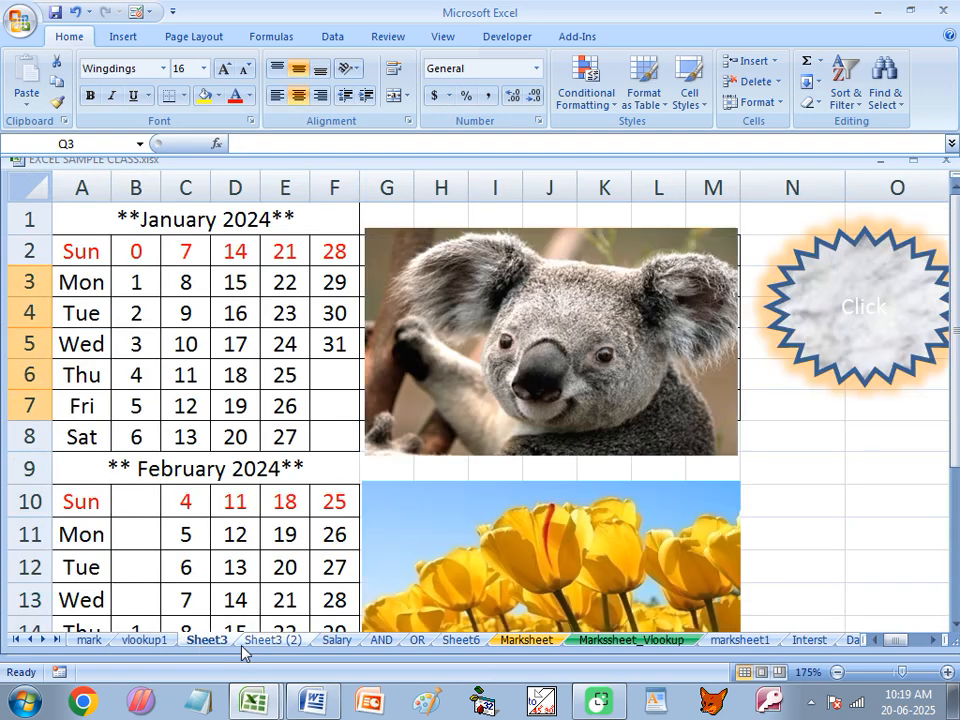
Step: Look through the Salary, AND, OR, Marksheet, Markssheet_Vlookup and mark worksheets of the sample workbook
{"action": "left_click", "coordinate": [338, 642]}
{"action": "left_click", "coordinate": [383, 641]}
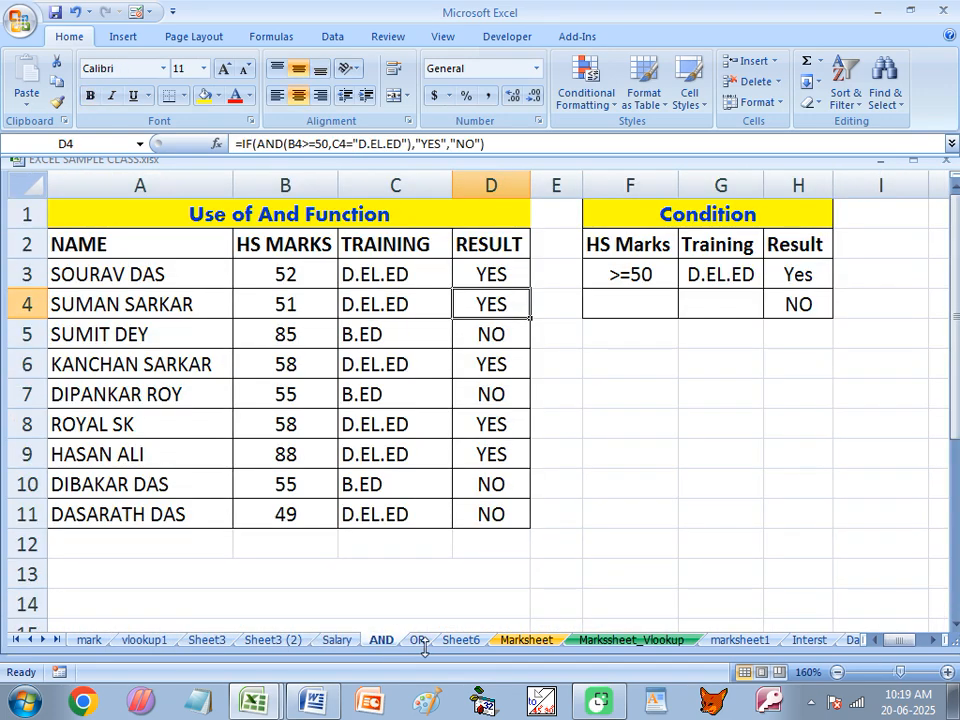
{"action": "left_click", "coordinate": [421, 643]}
{"action": "left_click", "coordinate": [525, 642]}
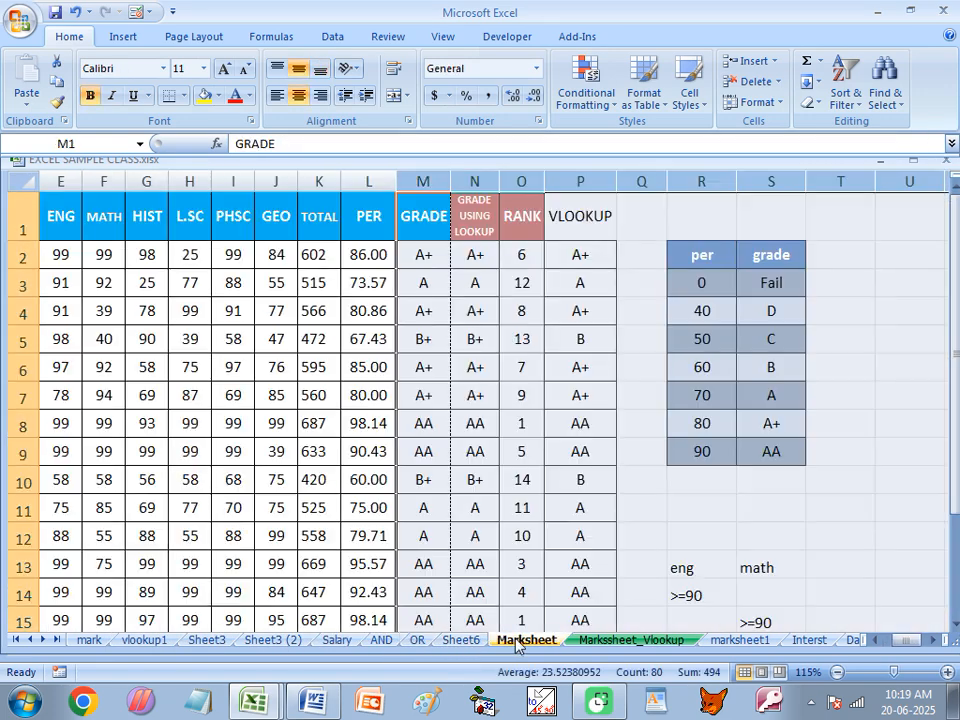
{"action": "left_click", "coordinate": [624, 642]}
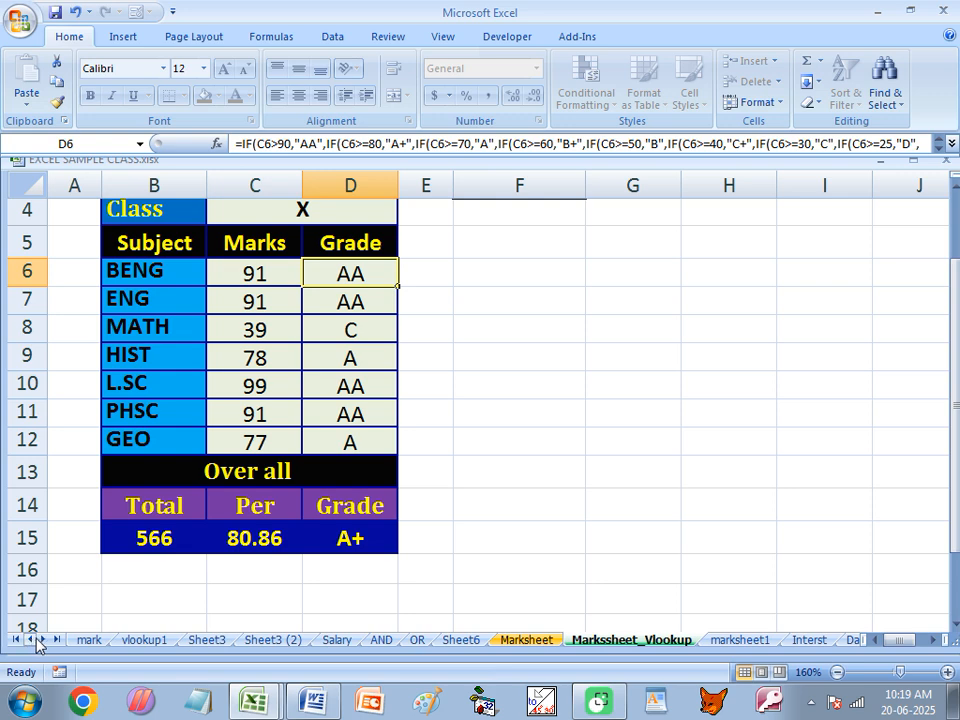
{"action": "left_click", "coordinate": [88, 640]}
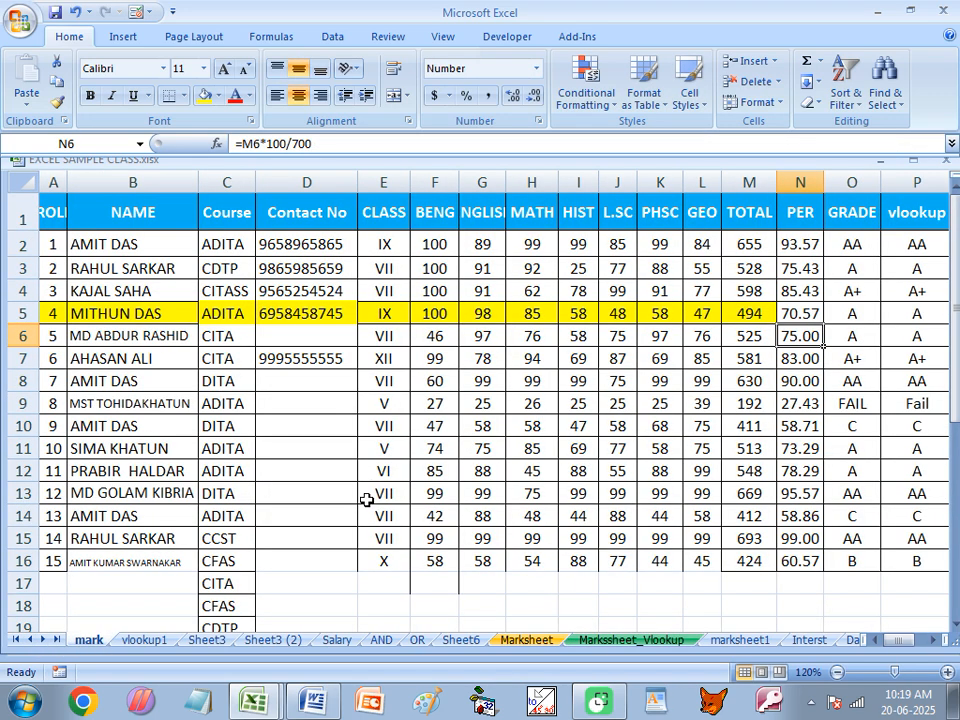
Step: Switch back to the Book2 workbook and rename Sheet1 as DFD
{"action": "mouse_move", "coordinate": [253, 700]}
{"action": "left_click", "coordinate": [196, 676]}
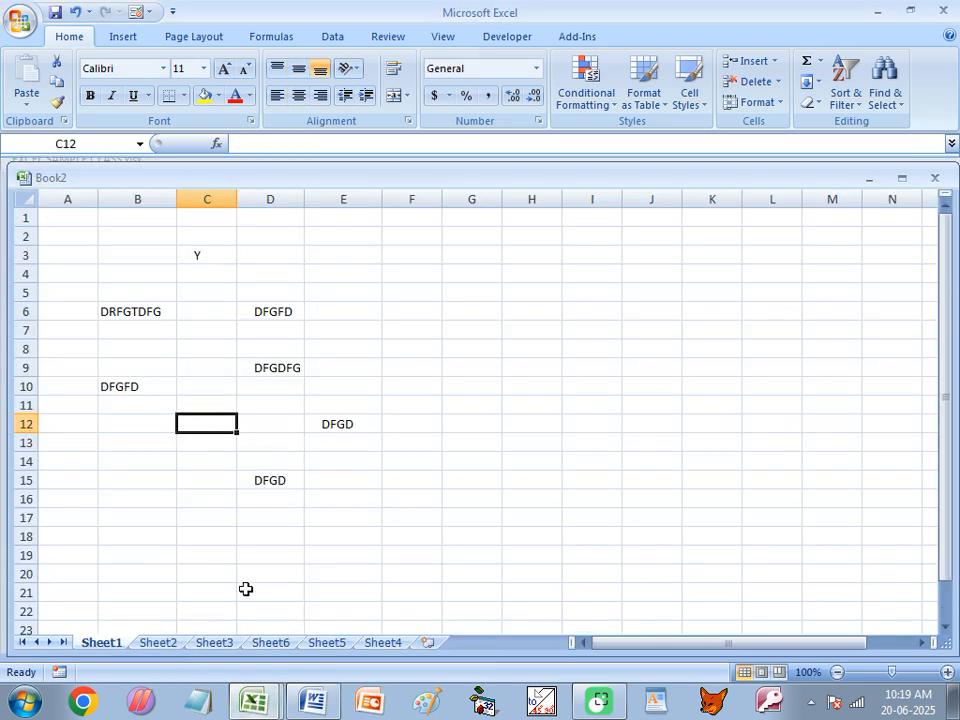
{"action": "double_click", "coordinate": [97, 643]}
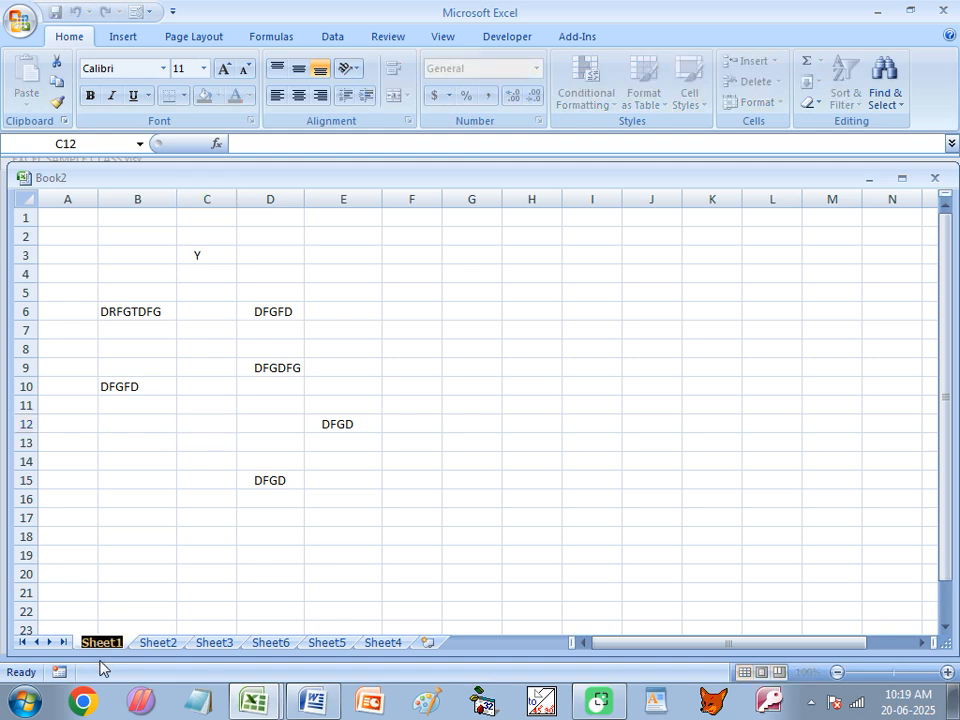
{"action": "left_click", "coordinate": [124, 611]}
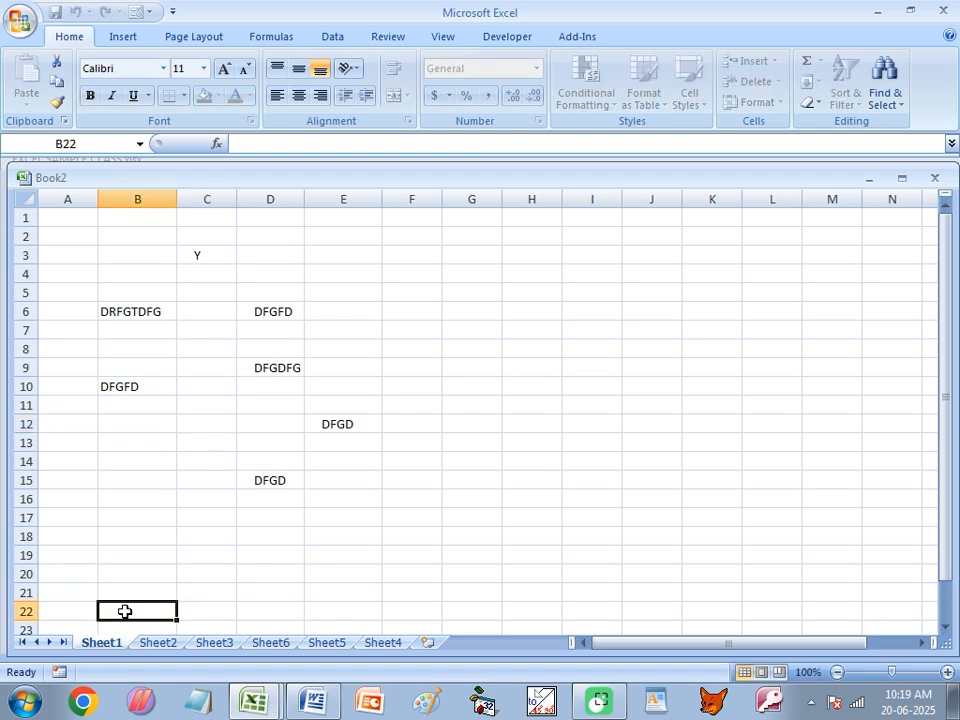
{"action": "double_click", "coordinate": [109, 646]}
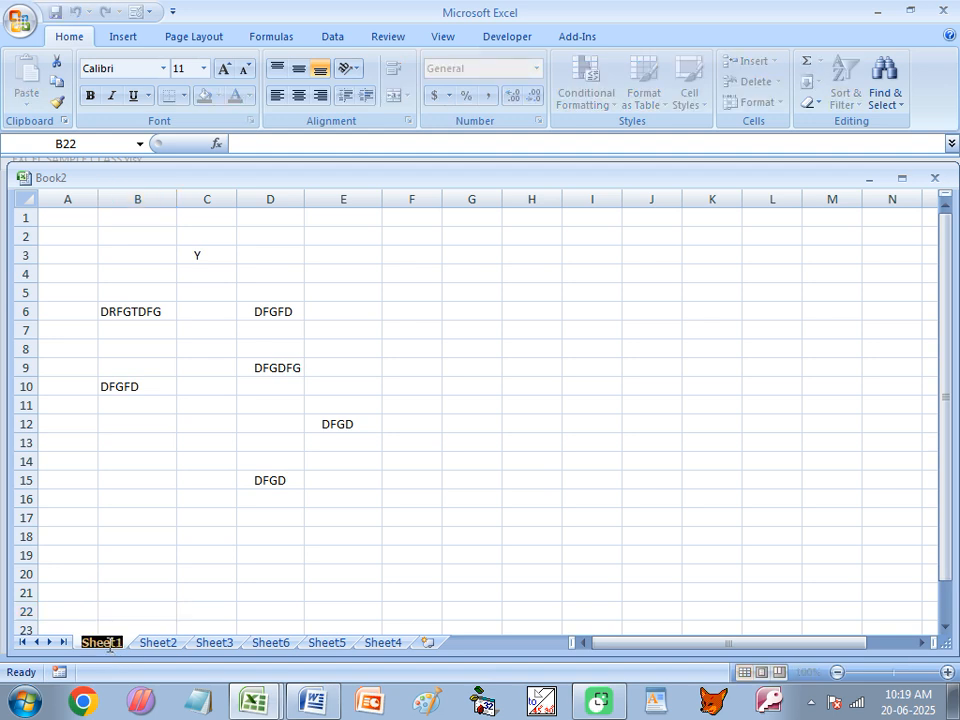
{"action": "type", "text": "DFD"}
{"action": "left_click", "coordinate": [114, 609]}
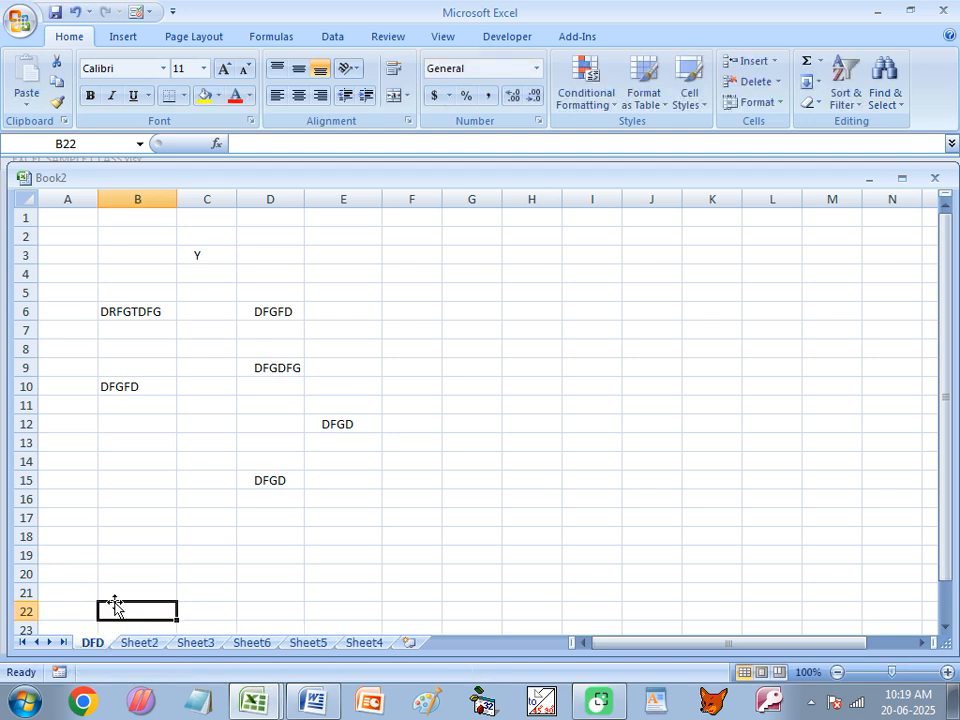
Step: Rename Sheet2 as FFDHDH
{"action": "left_click", "coordinate": [139, 645]}
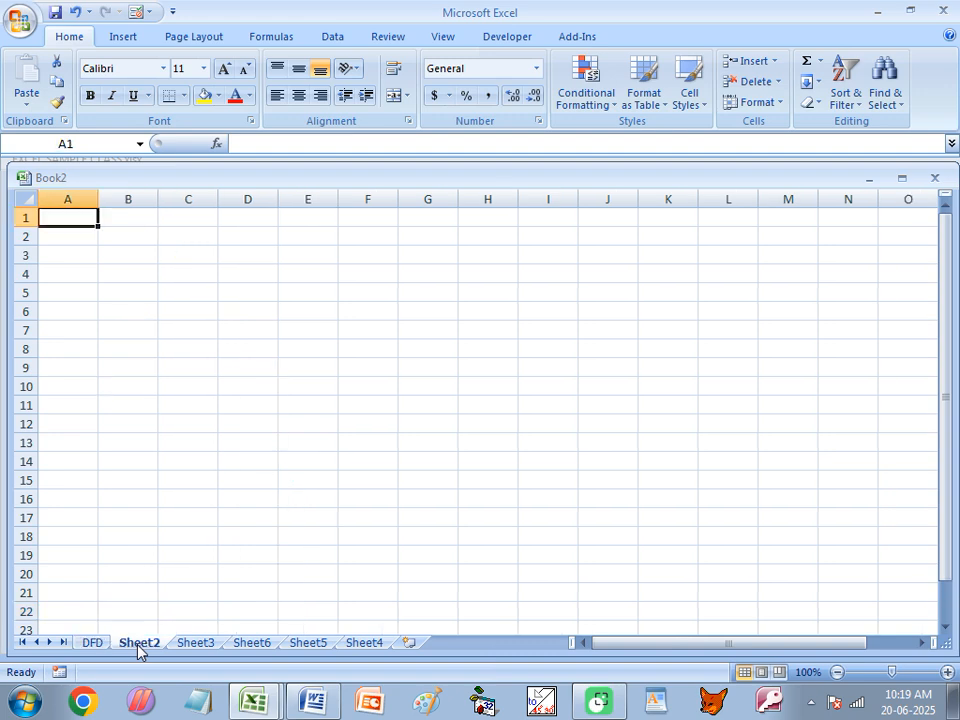
{"action": "right_click", "coordinate": [139, 644]}
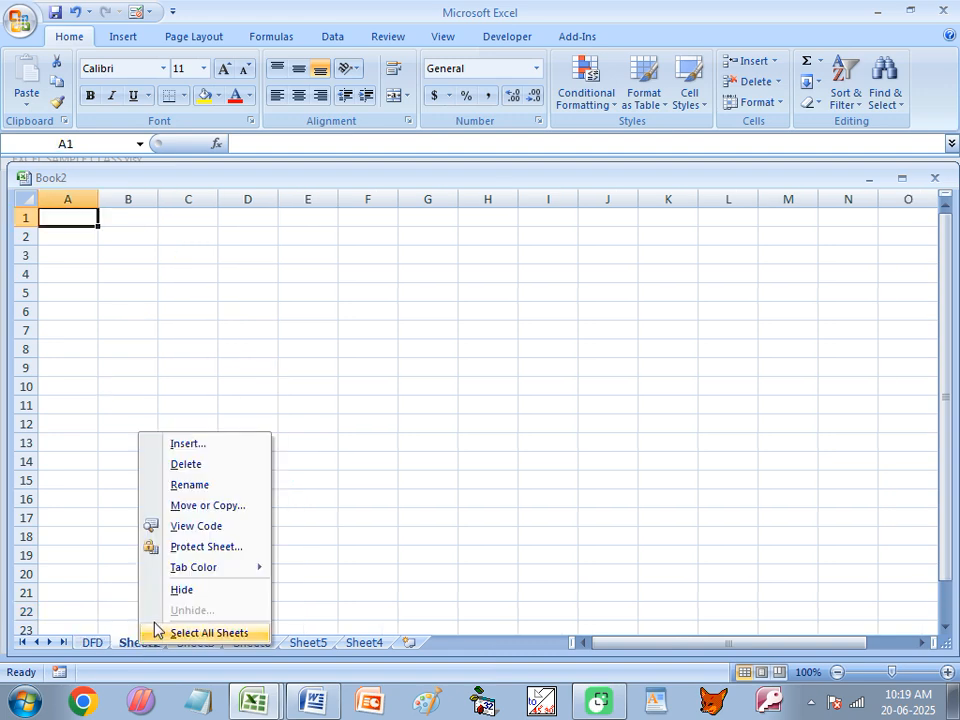
{"action": "left_click", "coordinate": [189, 485]}
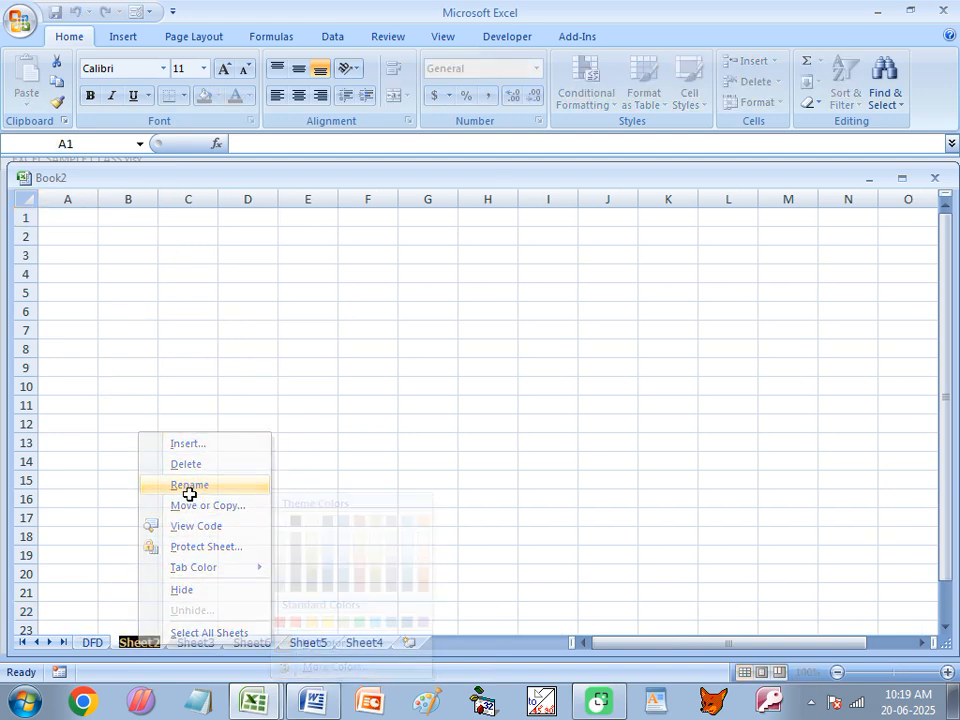
{"action": "type", "text": "FFDHDH"}
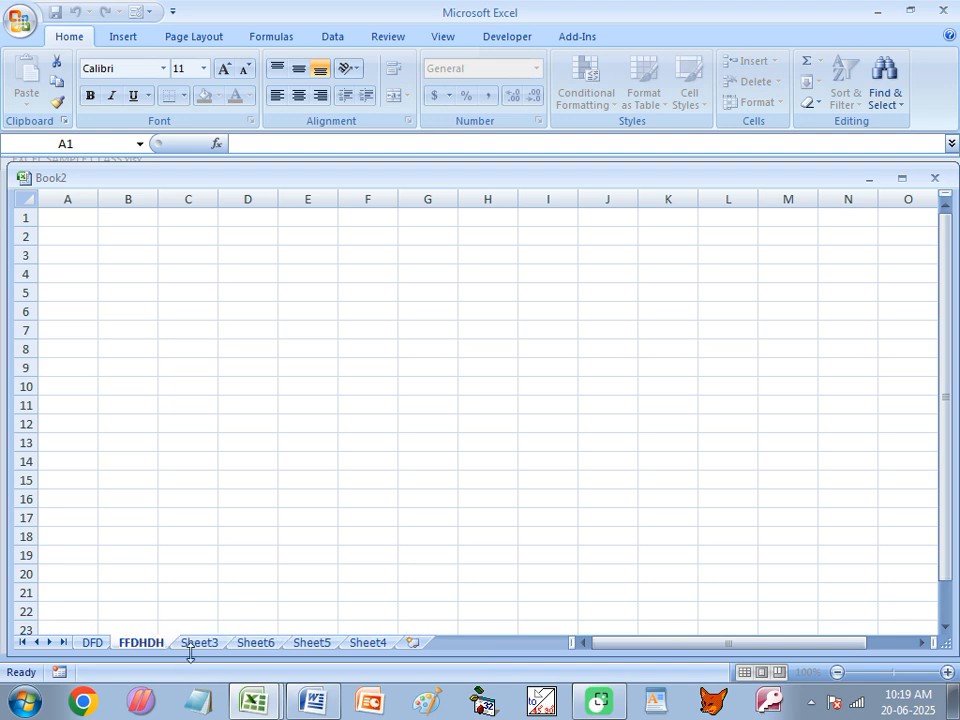
Step: Rename Sheet3 as YHGFHG using the Rename Sheet command for organizing sheets
{"action": "left_click", "coordinate": [199, 643]}
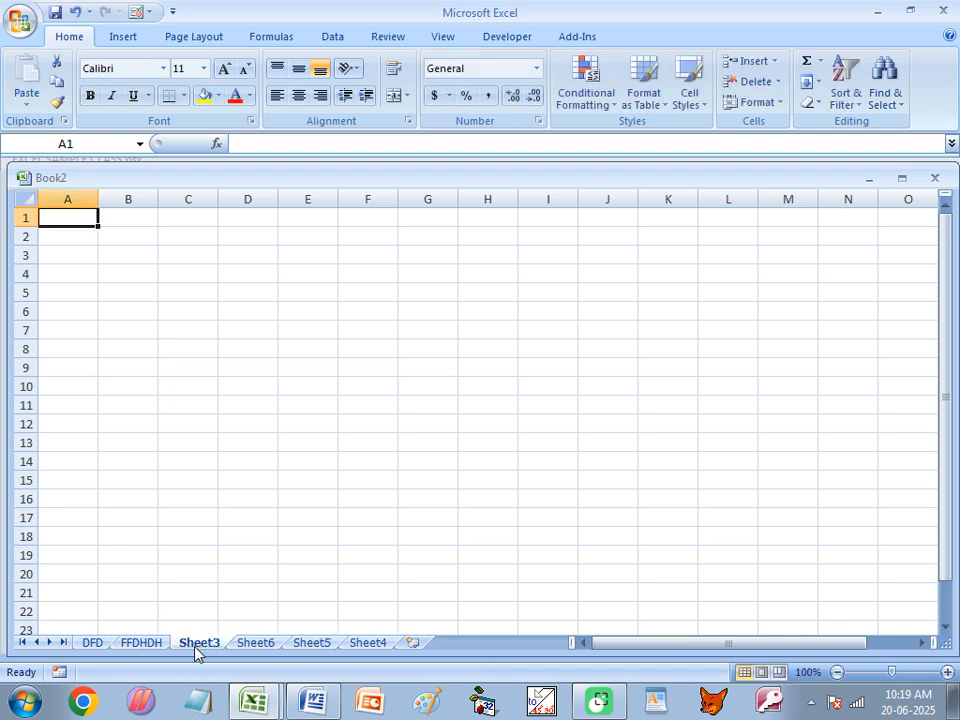
{"action": "left_click", "coordinate": [768, 104]}
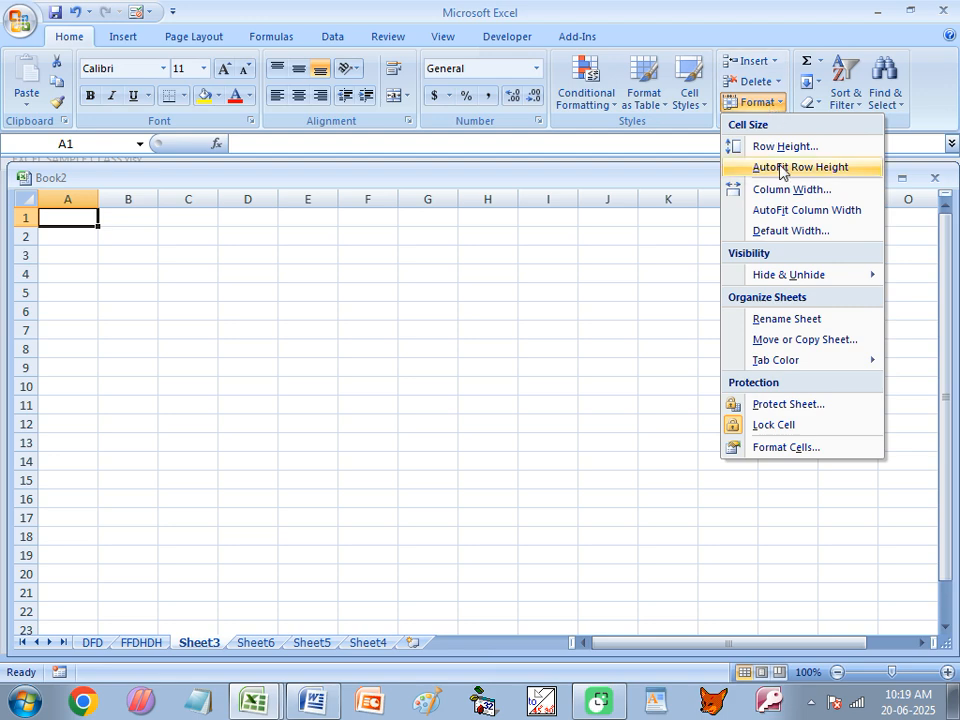
{"action": "left_click", "coordinate": [780, 318]}
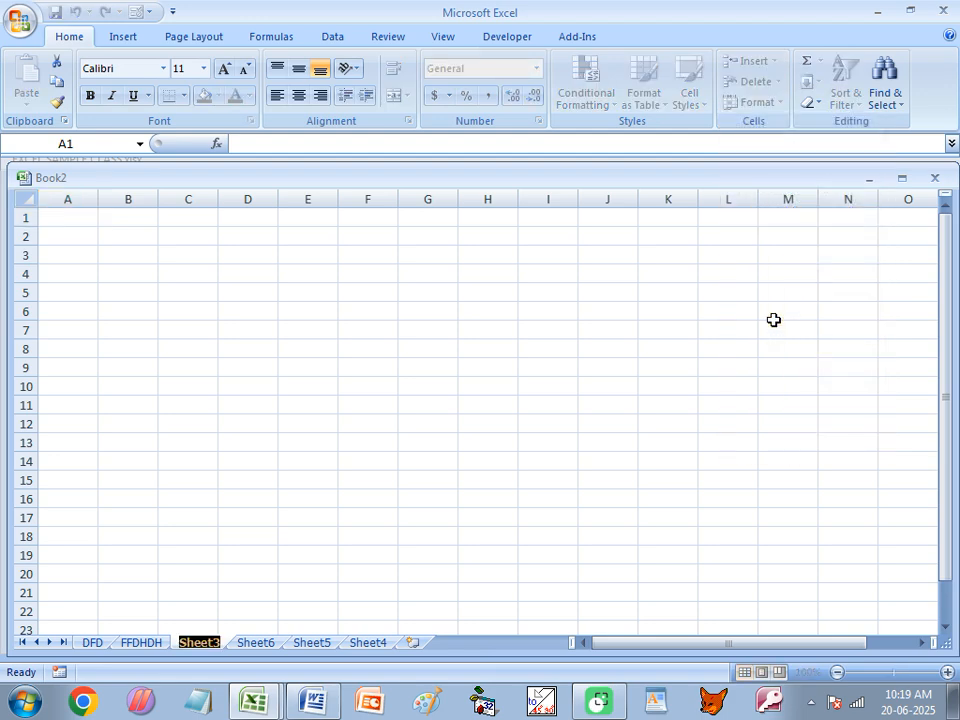
{"action": "type", "text": "YHGFHG"}
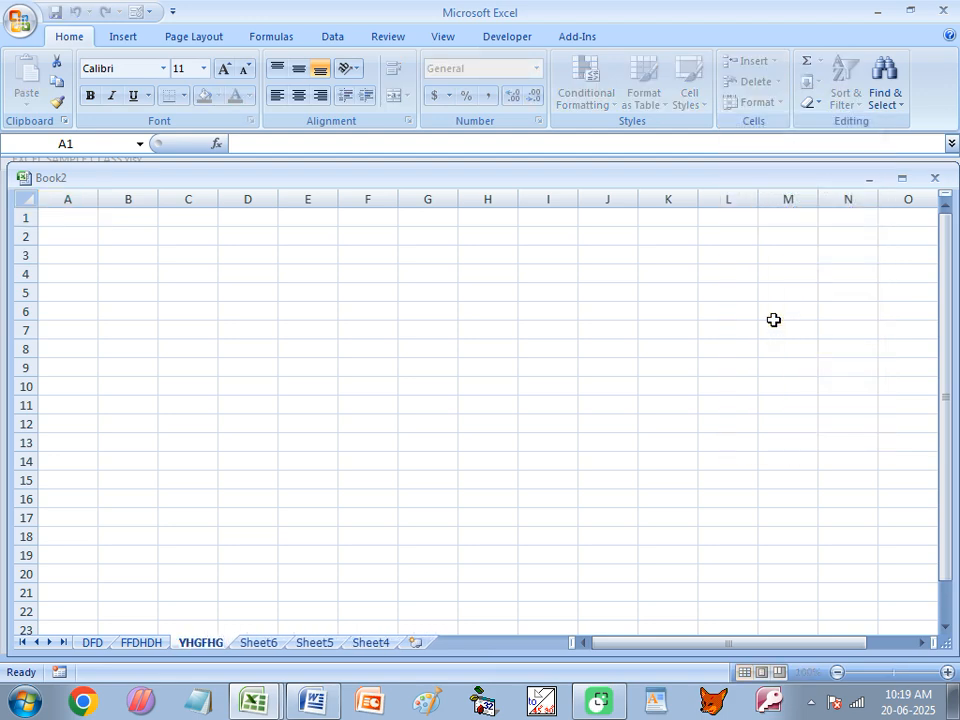
{"action": "left_click", "coordinate": [448, 458]}
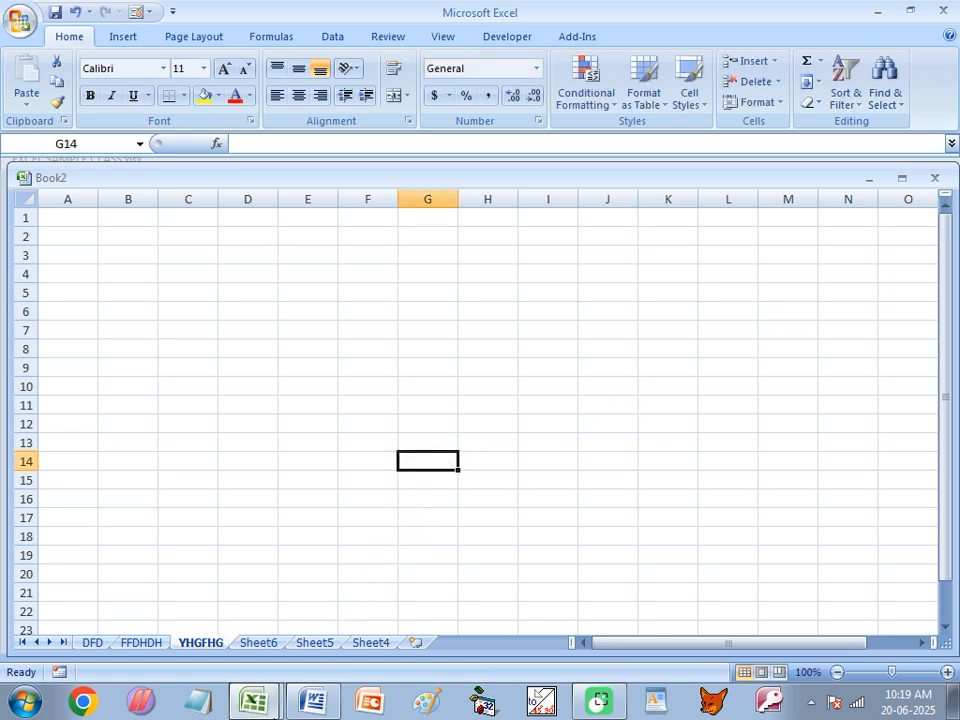
Step: Rename Sheet6 as HHHHH
{"action": "double_click", "coordinate": [258, 643]}
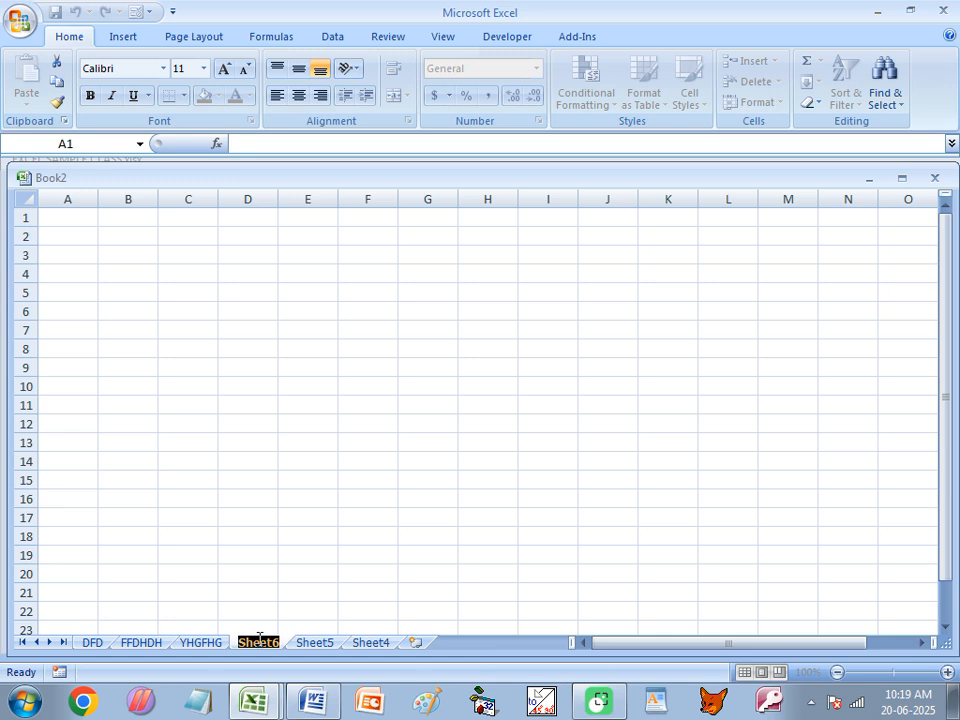
{"action": "type", "text": "HHHHH"}
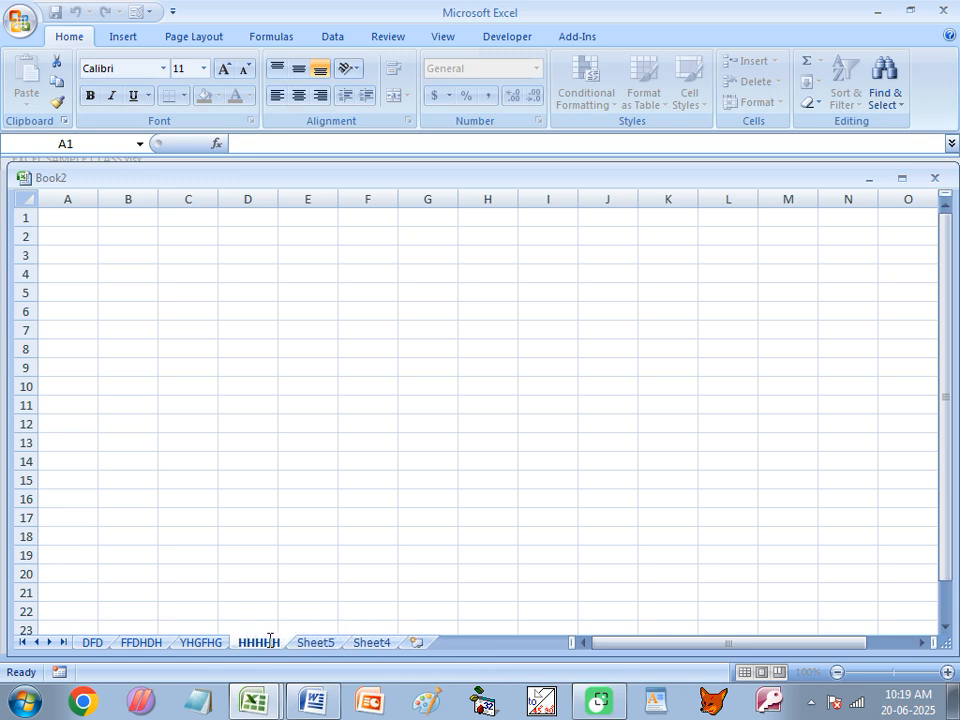
{"action": "left_click", "coordinate": [274, 570]}
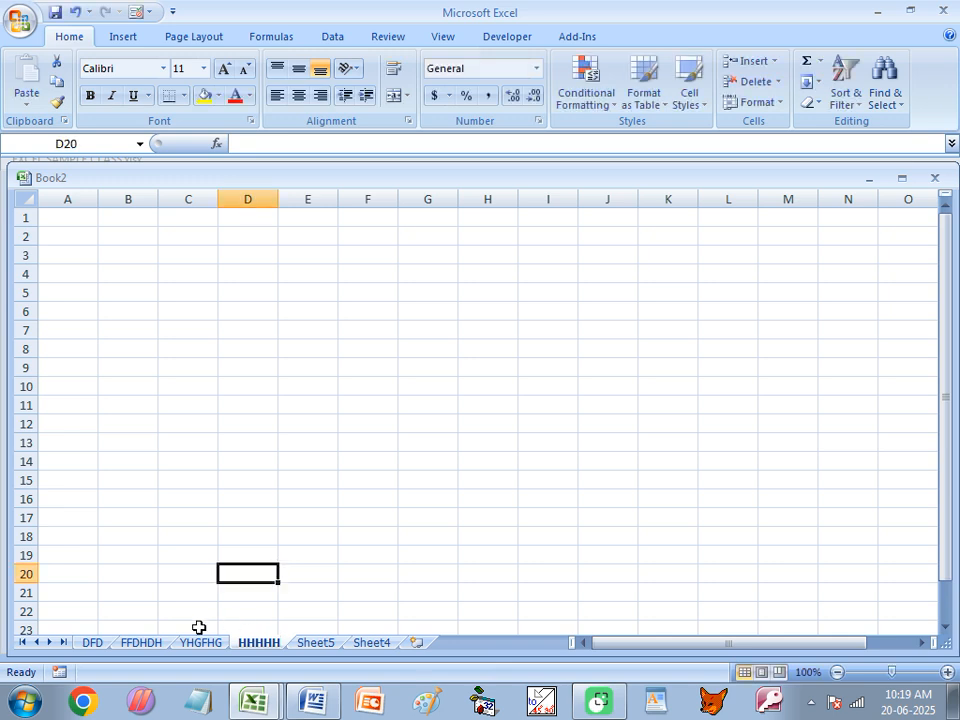
Step: Hide the DFD worksheet using the Hide Sheet command
{"action": "left_click", "coordinate": [92, 643]}
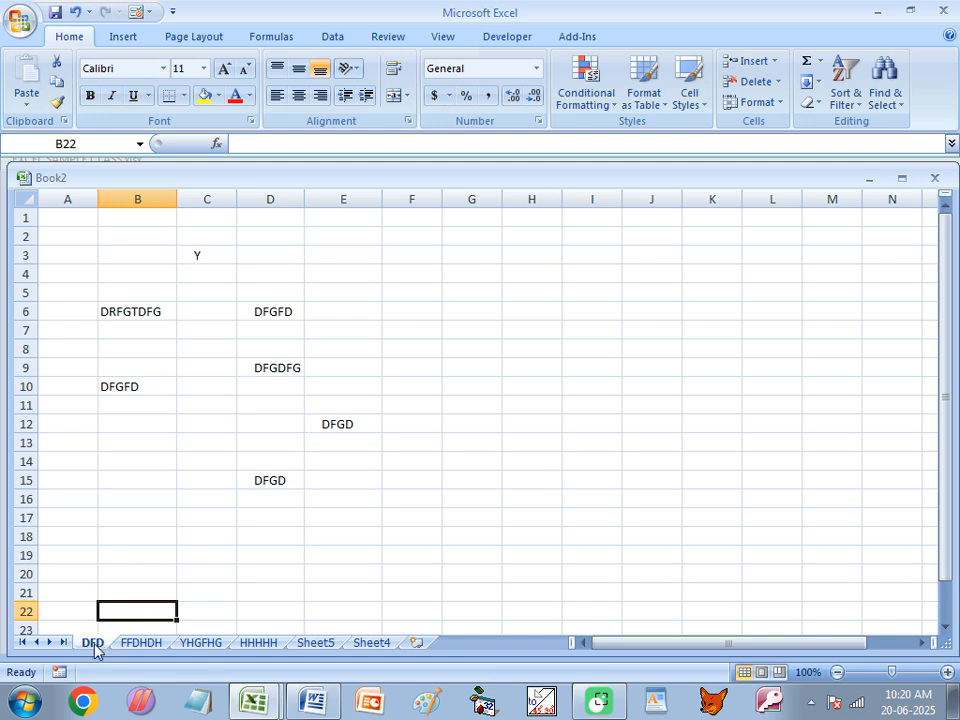
{"action": "left_click", "coordinate": [779, 103]}
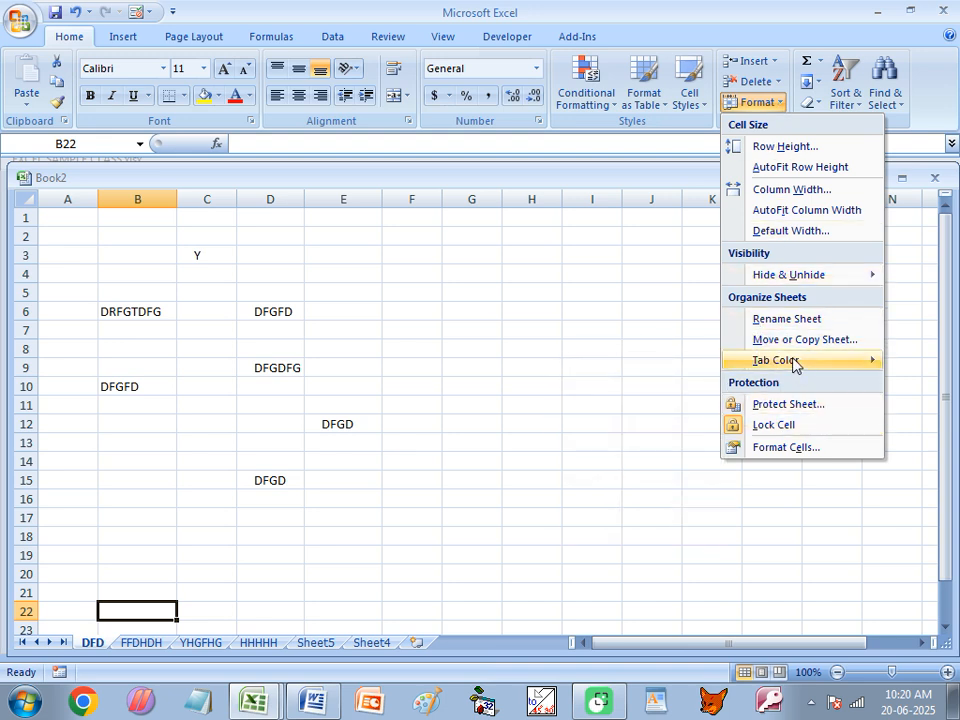
{"action": "mouse_move", "coordinate": [790, 274]}
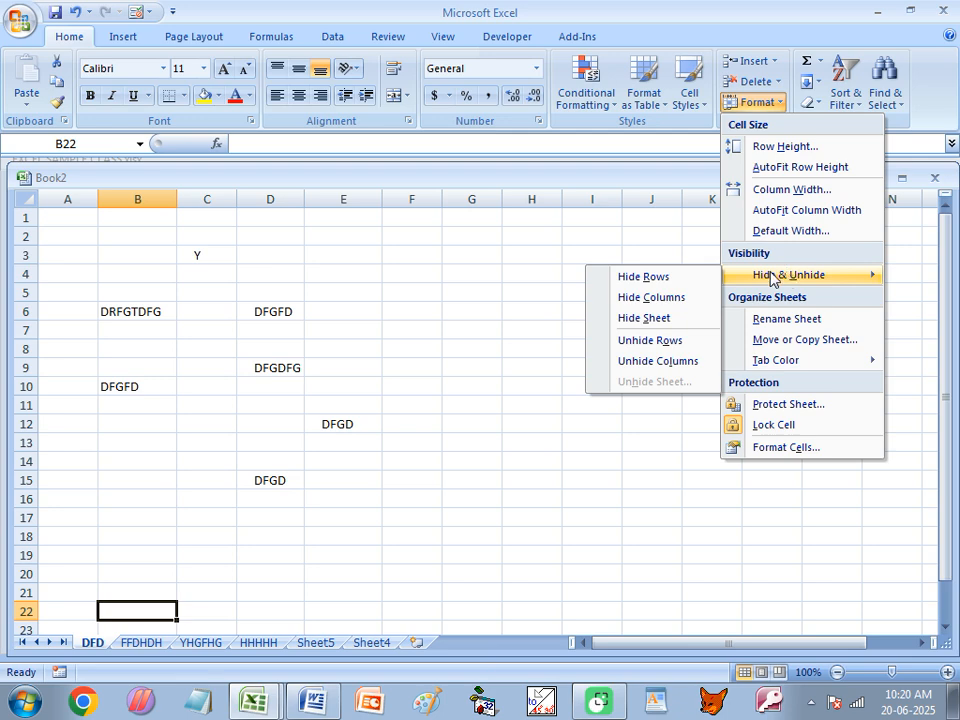
{"action": "left_click", "coordinate": [657, 322]}
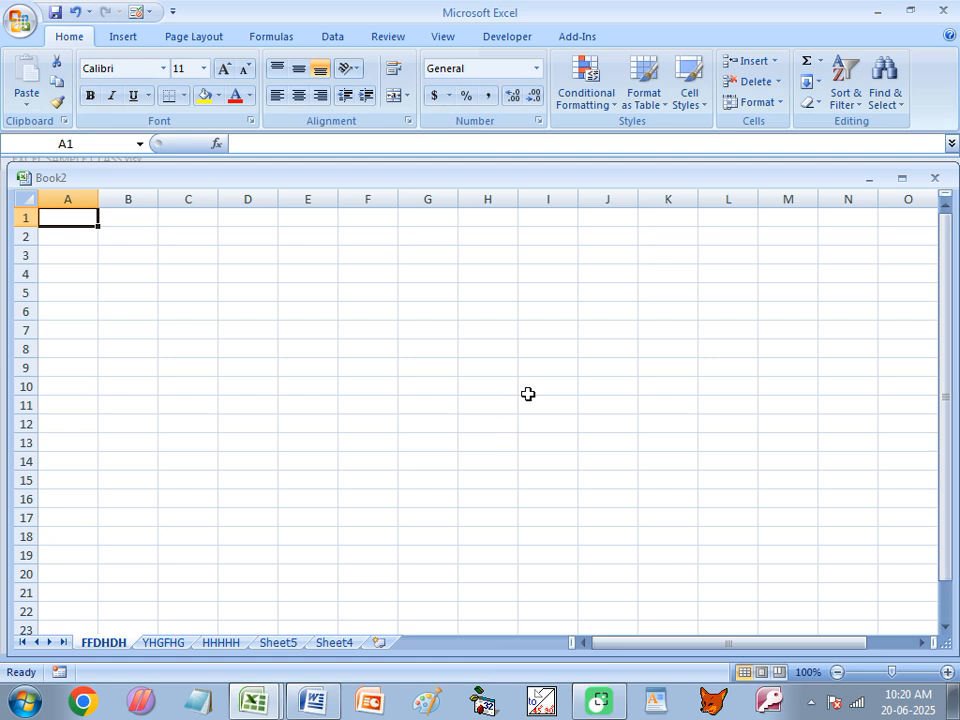
Step: Unhide the DFD worksheet
{"action": "left_click", "coordinate": [771, 108]}
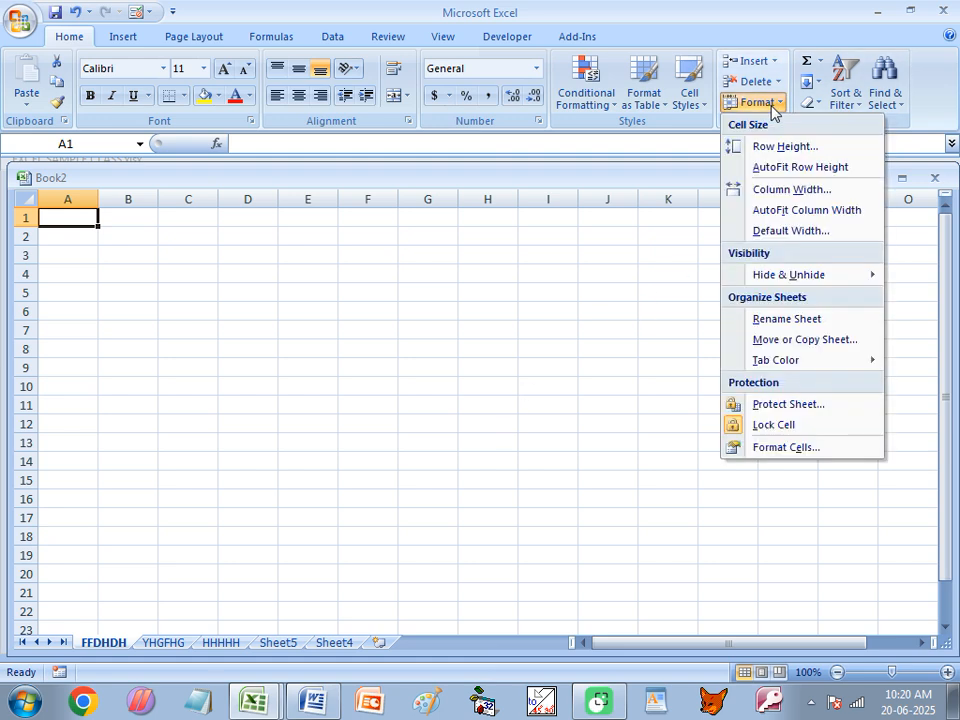
{"action": "mouse_move", "coordinate": [770, 282]}
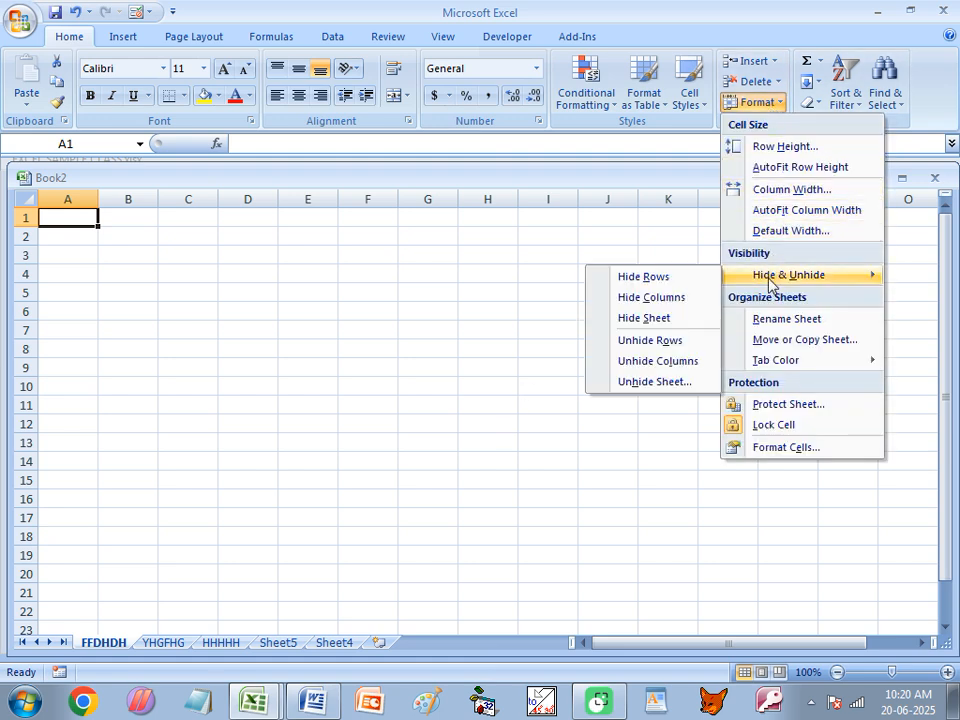
{"action": "left_click", "coordinate": [633, 383]}
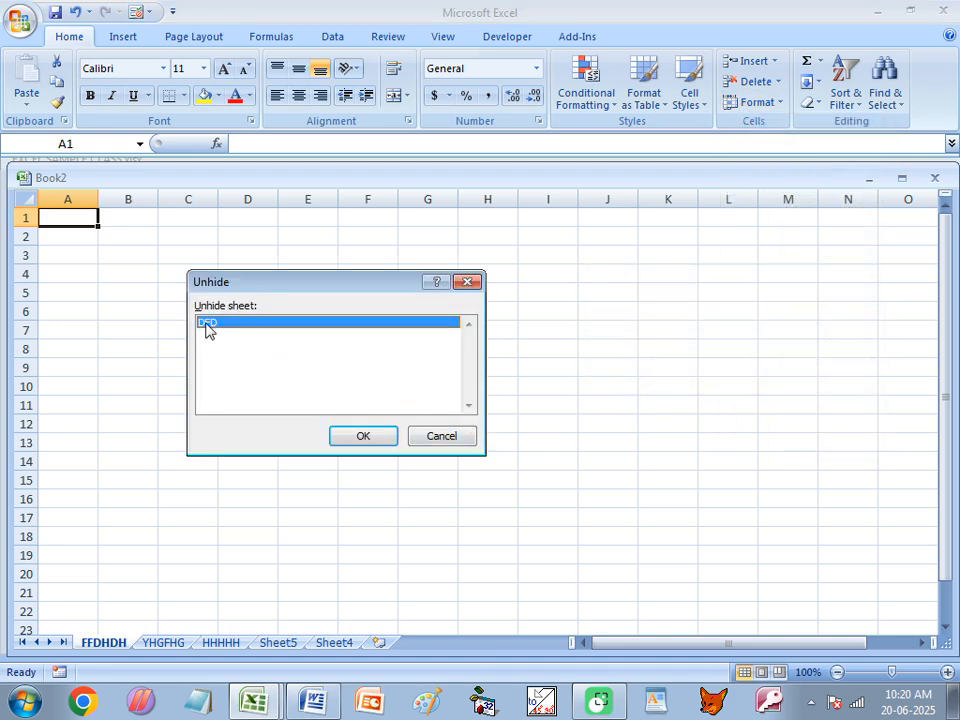
{"action": "left_click", "coordinate": [364, 435]}
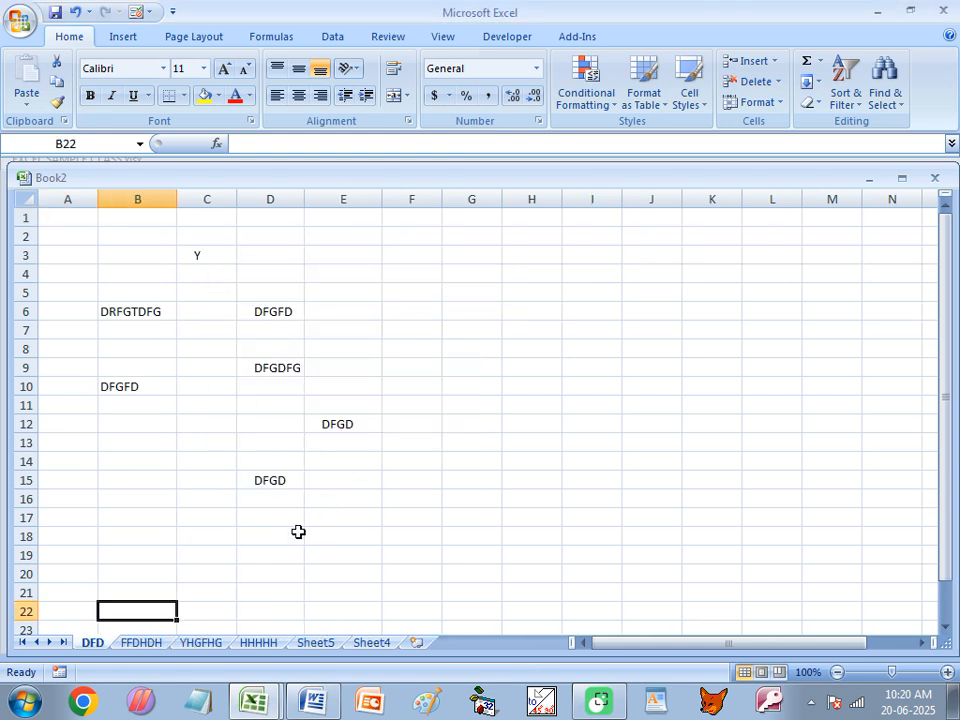
Step: Hide the DFD and HHHHH worksheets, one after the other
{"action": "right_click", "coordinate": [90, 645]}
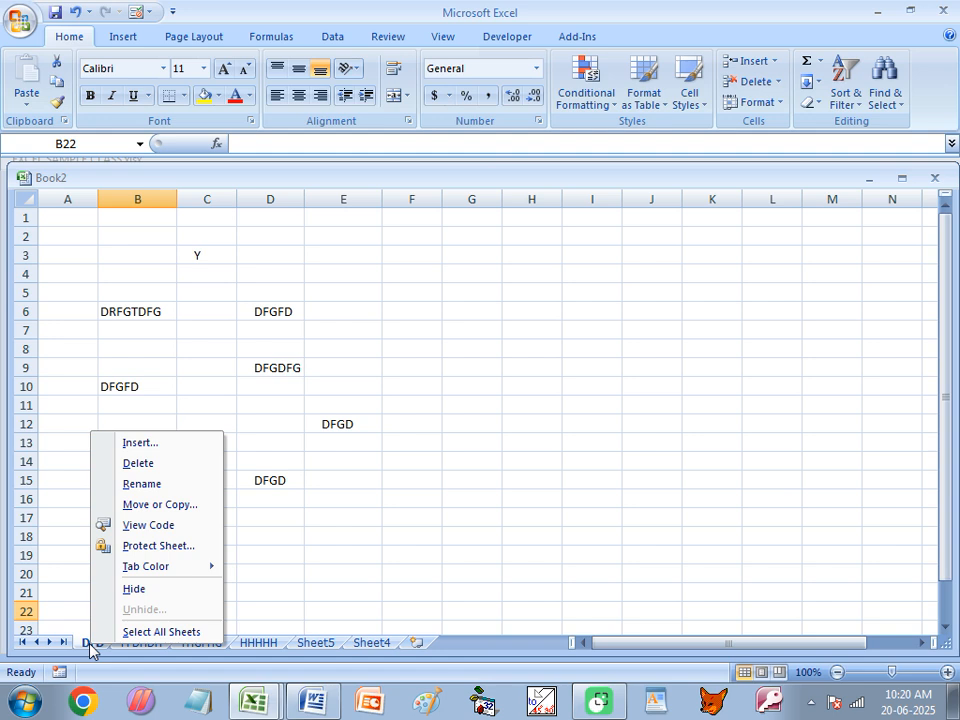
{"action": "left_click", "coordinate": [136, 590]}
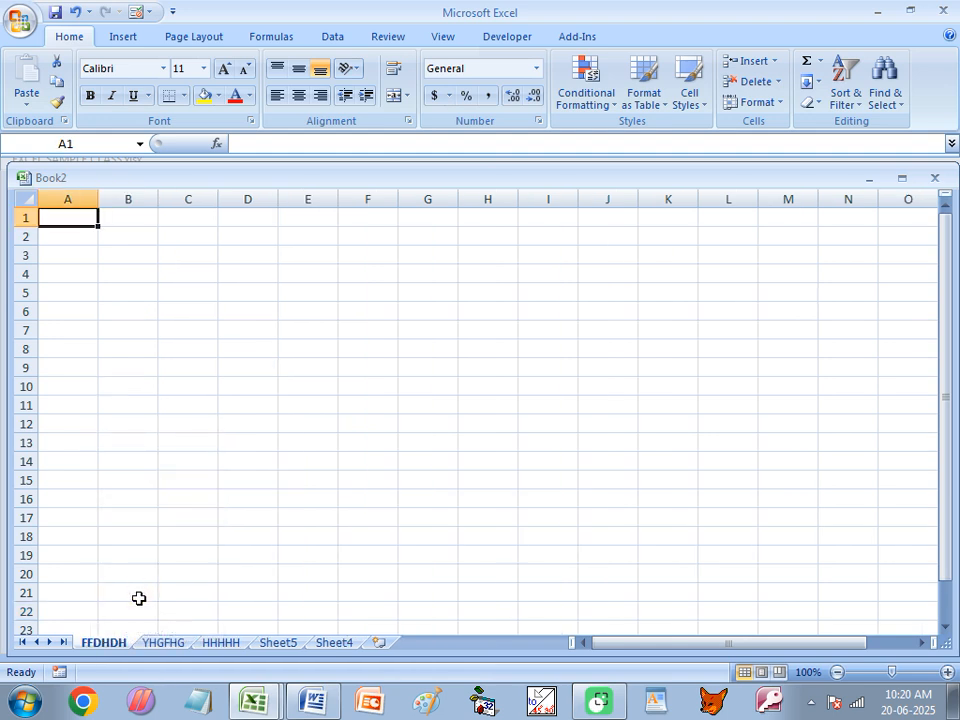
{"action": "right_click", "coordinate": [224, 649]}
{"action": "left_click", "coordinate": [272, 590]}
{"action": "left_click", "coordinate": [247, 484]}
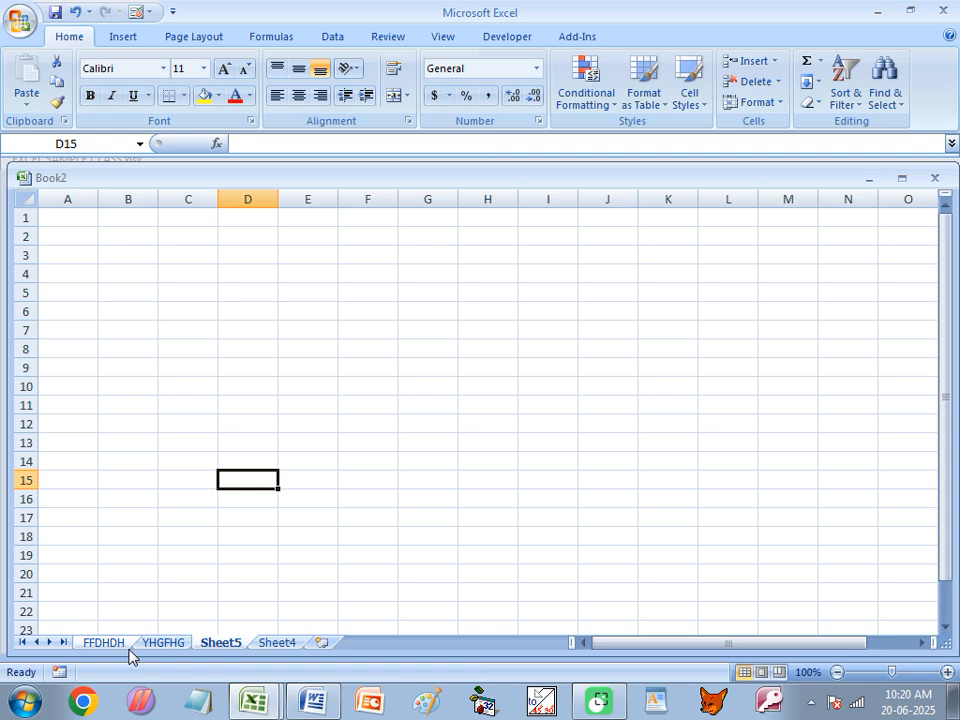
Step: Unhide only the HHHHH worksheet from the hidden sheets
{"action": "left_click", "coordinate": [770, 110]}
{"action": "mouse_move", "coordinate": [793, 274]}
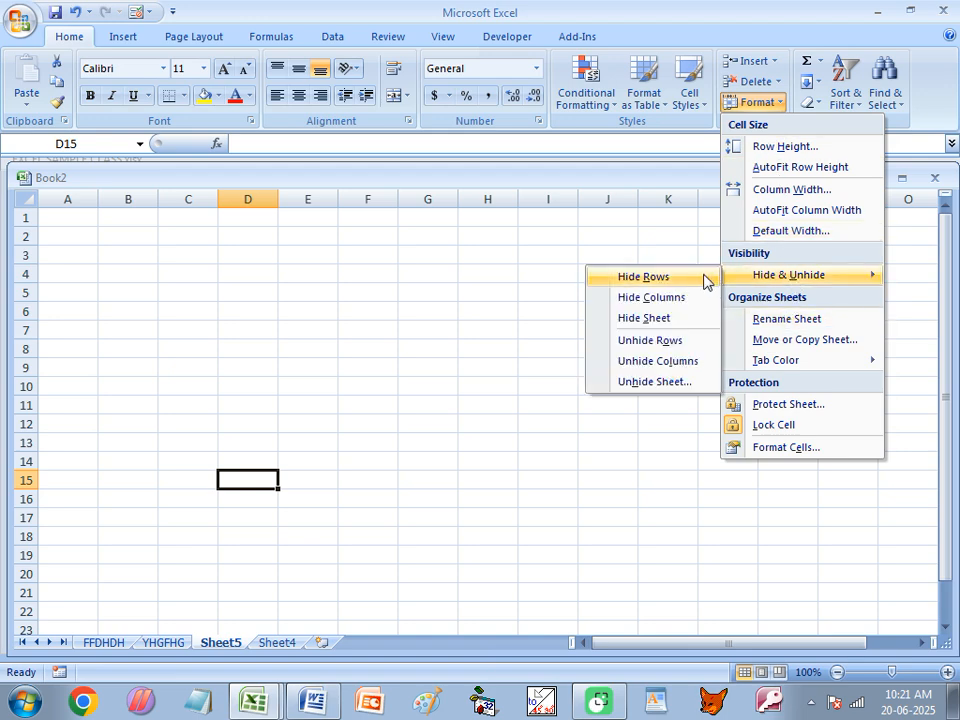
{"action": "left_click", "coordinate": [636, 384]}
{"action": "left_click", "coordinate": [214, 335]}
{"action": "left_click", "coordinate": [215, 323]}
{"action": "left_click", "coordinate": [214, 335]}
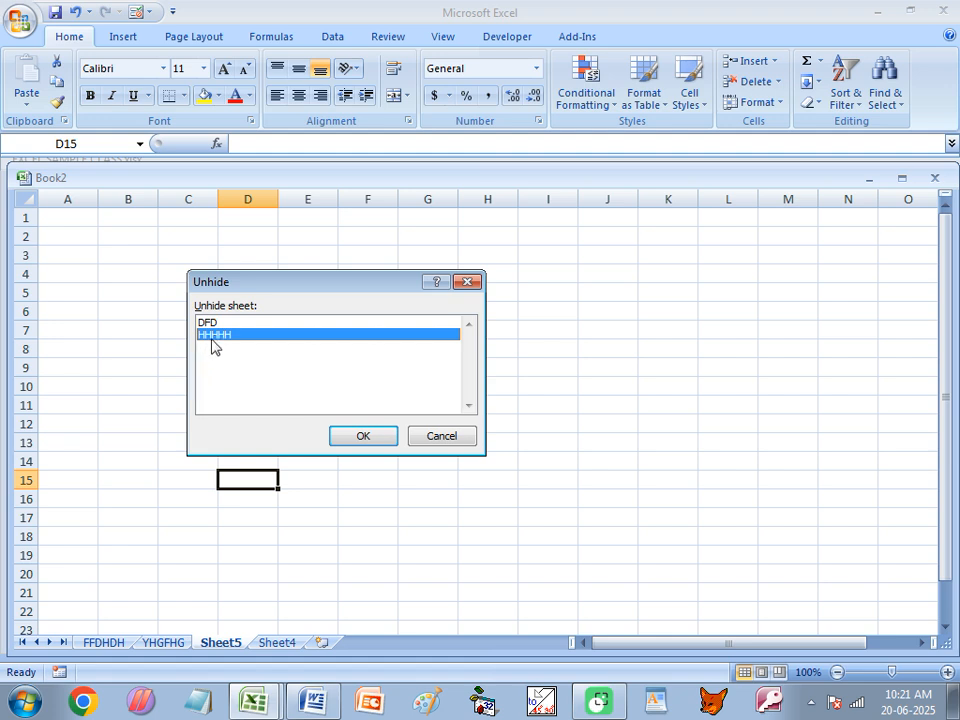
{"action": "left_click", "coordinate": [365, 434]}
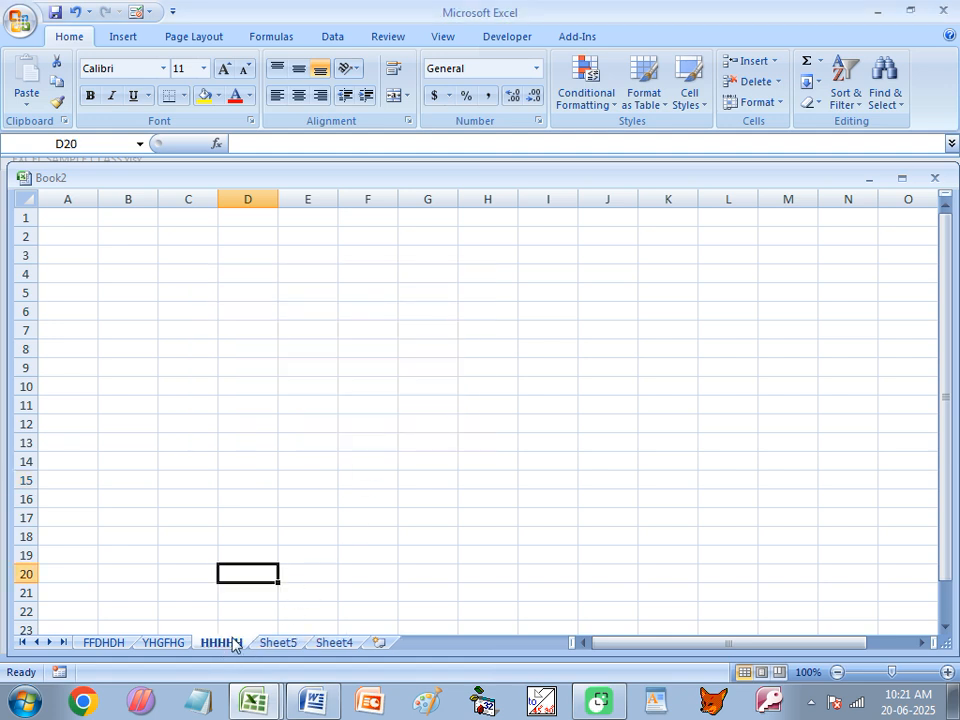
Step: Unhide the remaining hidden worksheet, DFD, with the Unhide Sheet command
{"action": "left_click", "coordinate": [757, 102]}
{"action": "mouse_move", "coordinate": [738, 275]}
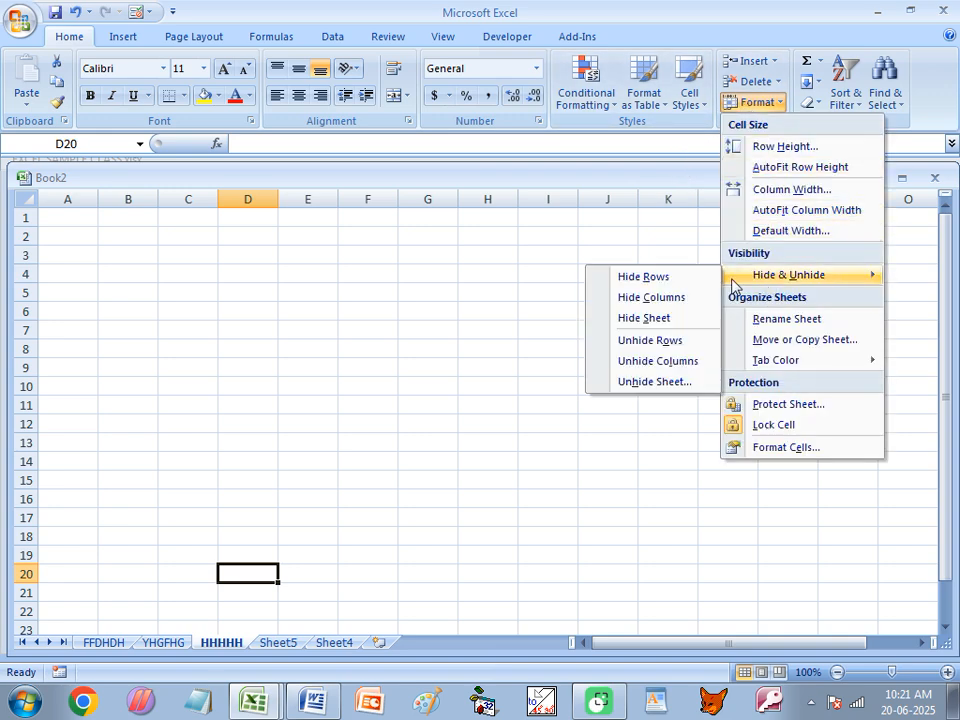
{"action": "left_click", "coordinate": [640, 385]}
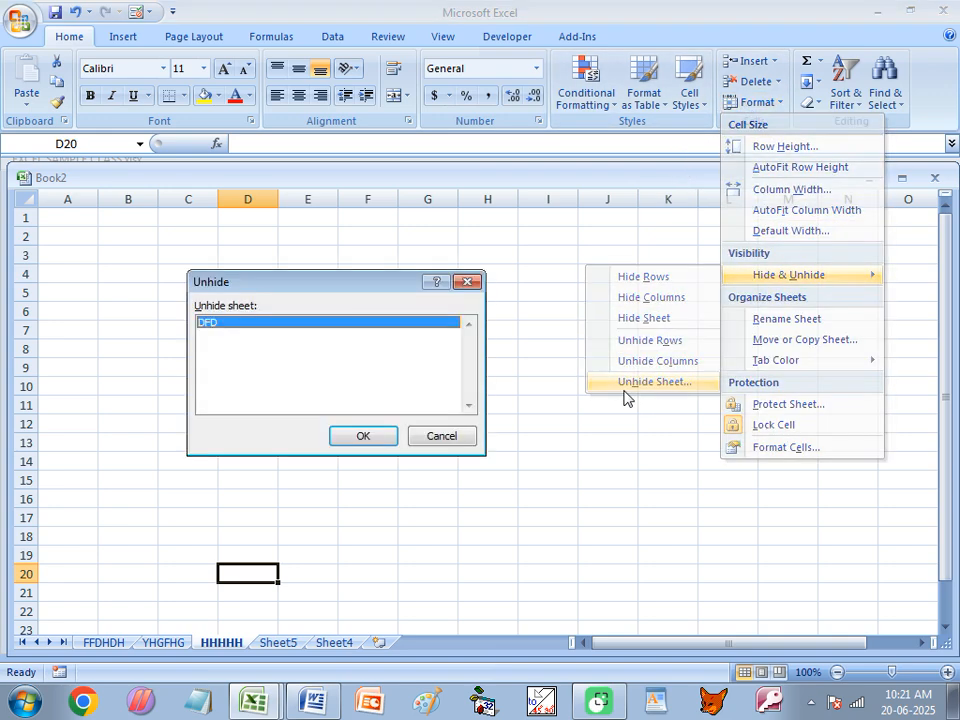
{"action": "left_click", "coordinate": [366, 440]}
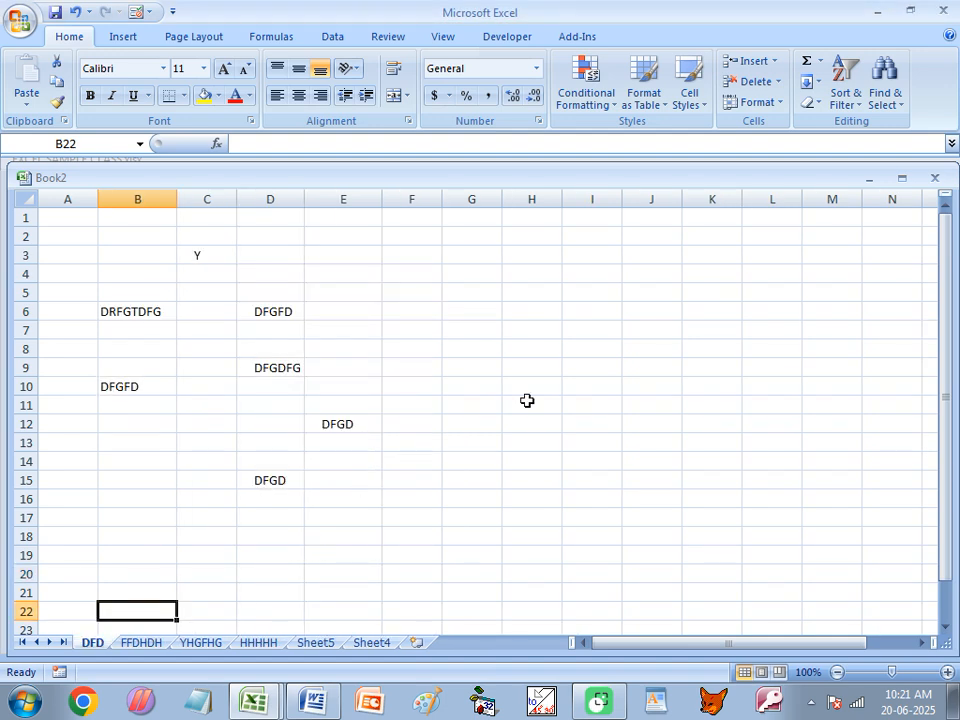
Step: Open the recent workbook class excel.xlsx and display its Sheet3 worksheet with the student marks table
{"action": "left_click", "coordinate": [782, 105]}
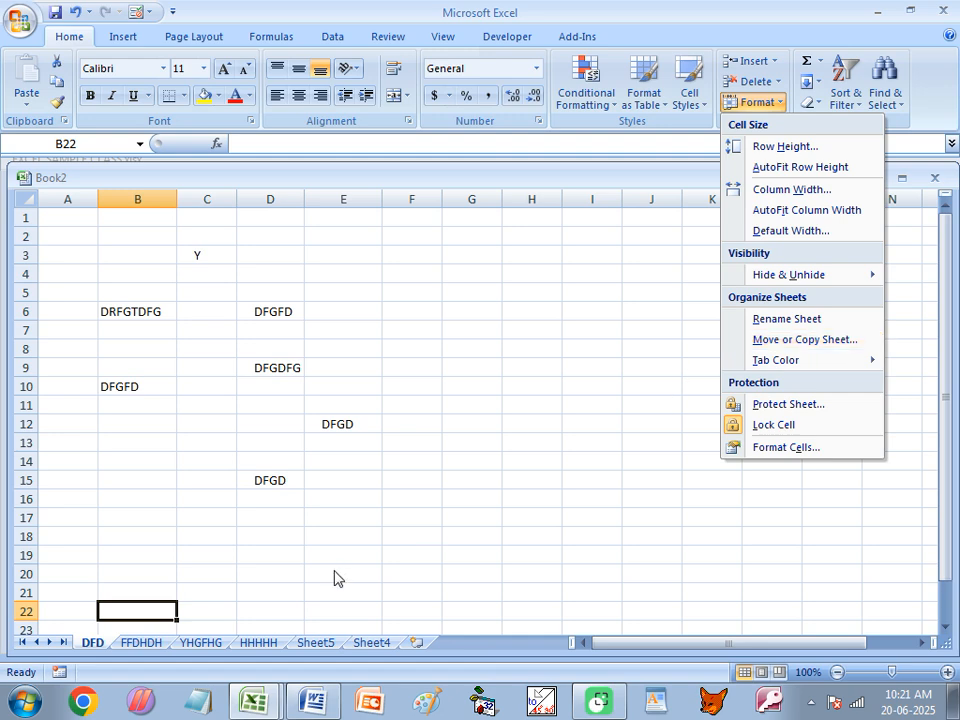
{"action": "left_click", "coordinate": [20, 21]}
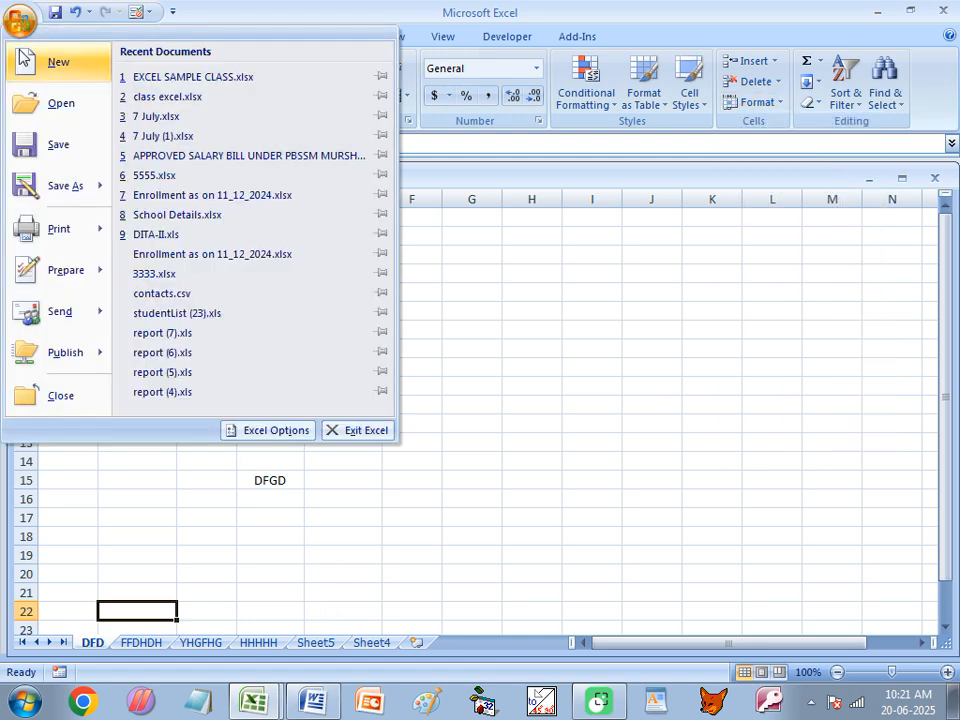
{"action": "left_click", "coordinate": [166, 98]}
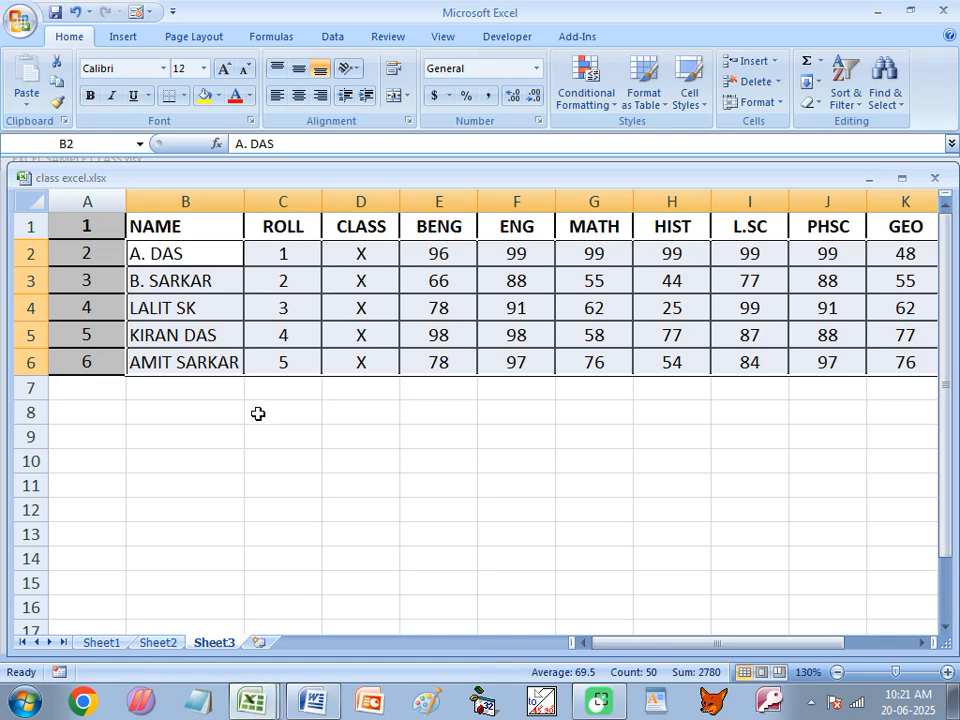
{"action": "left_click", "coordinate": [163, 643]}
{"action": "left_click", "coordinate": [101, 643]}
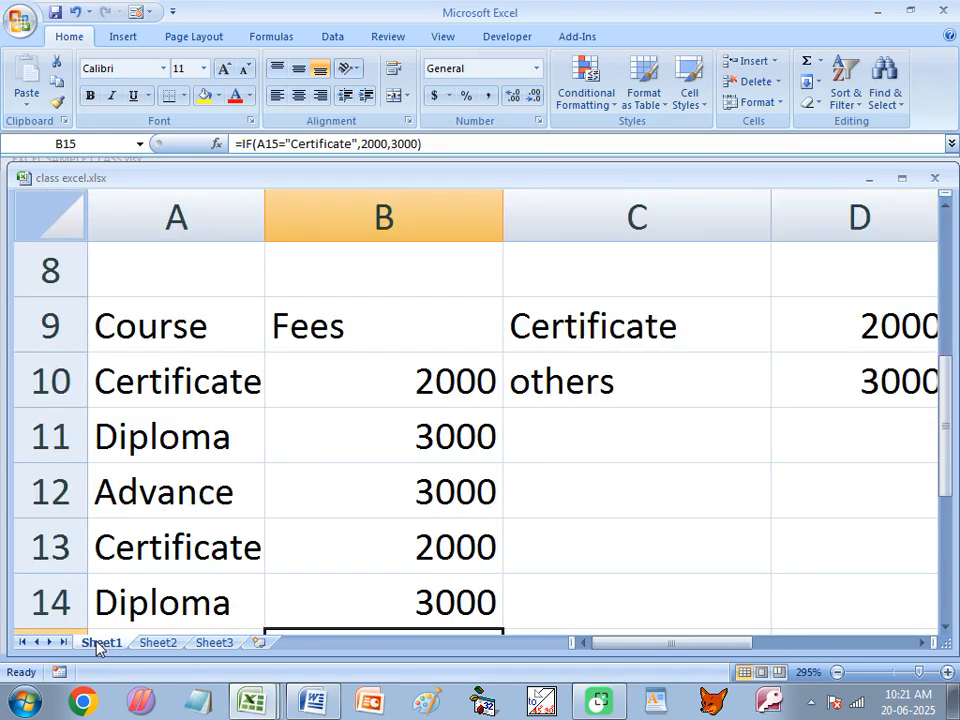
{"action": "left_click", "coordinate": [214, 643]}
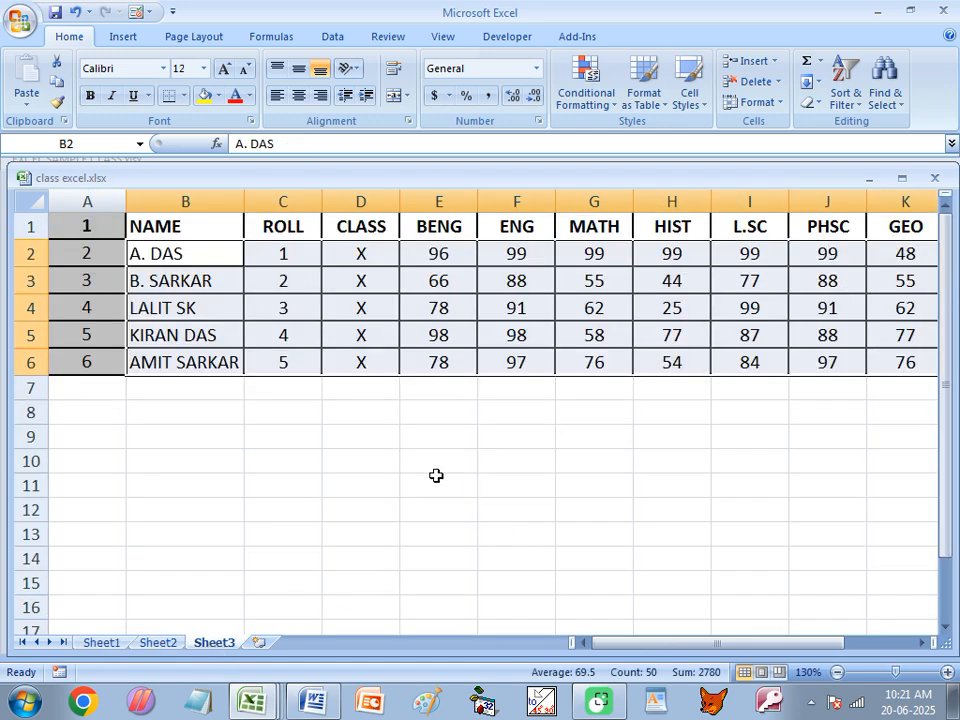
Step: AutoFit the widths of columns A through N in the student marks table
{"action": "scroll", "coordinate": [356, 334], "scroll_direction": "down", "scroll_amount": 1, "text": "ctrl"}
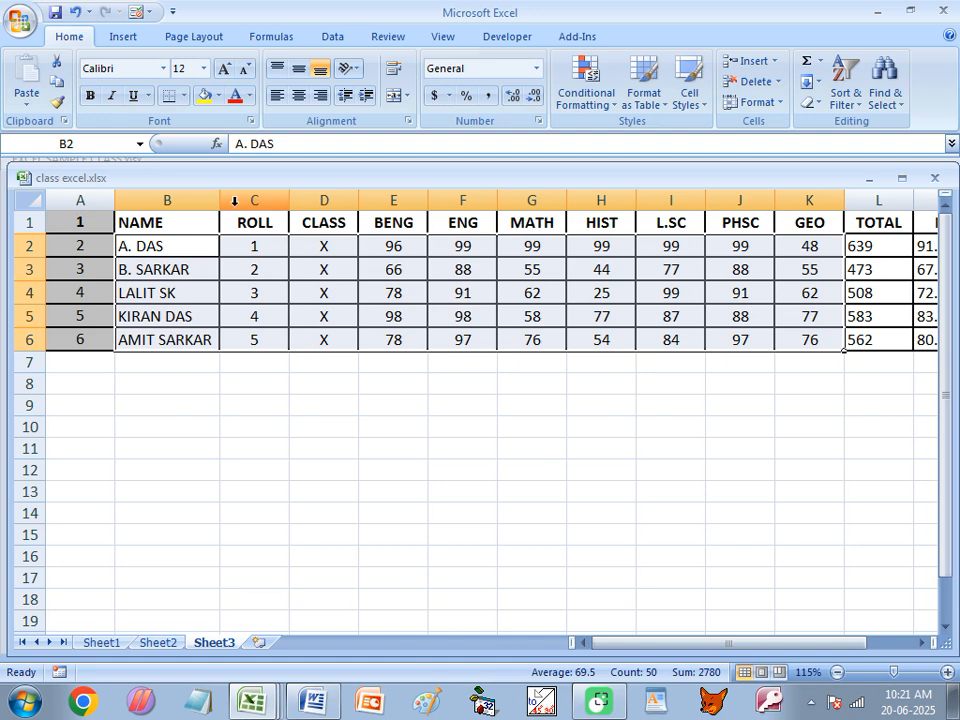
{"action": "left_click_drag", "start_coordinate": [247, 196], "coordinate": [812, 203]}
{"action": "left_click", "coordinate": [800, 192]}
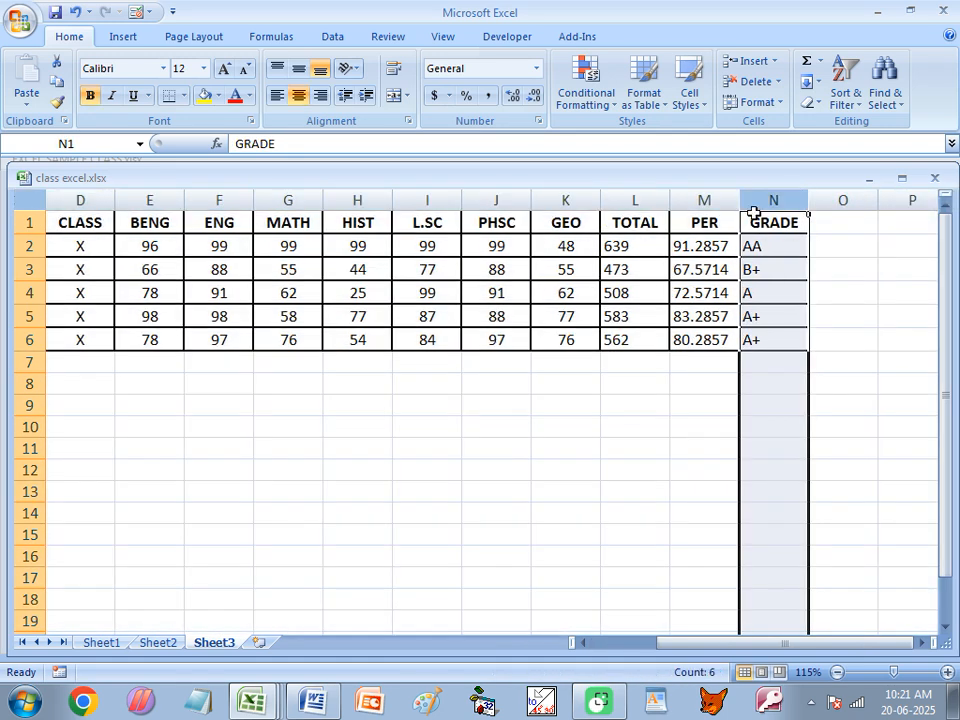
{"action": "left_click_drag", "start_coordinate": [780, 195], "coordinate": [9, 253]}
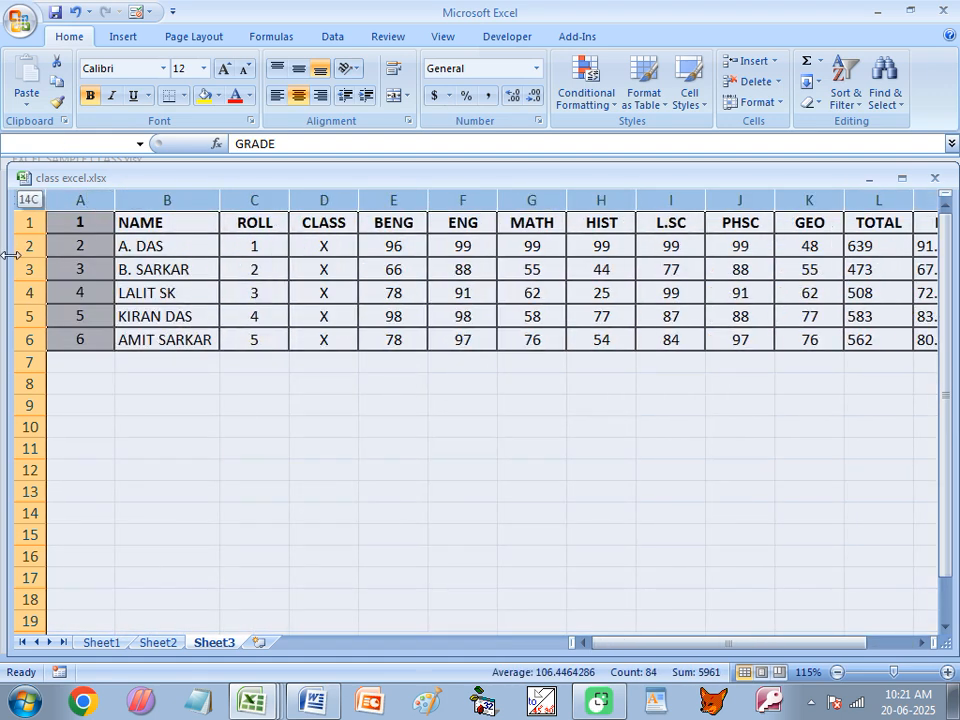
{"action": "left_click", "coordinate": [750, 102]}
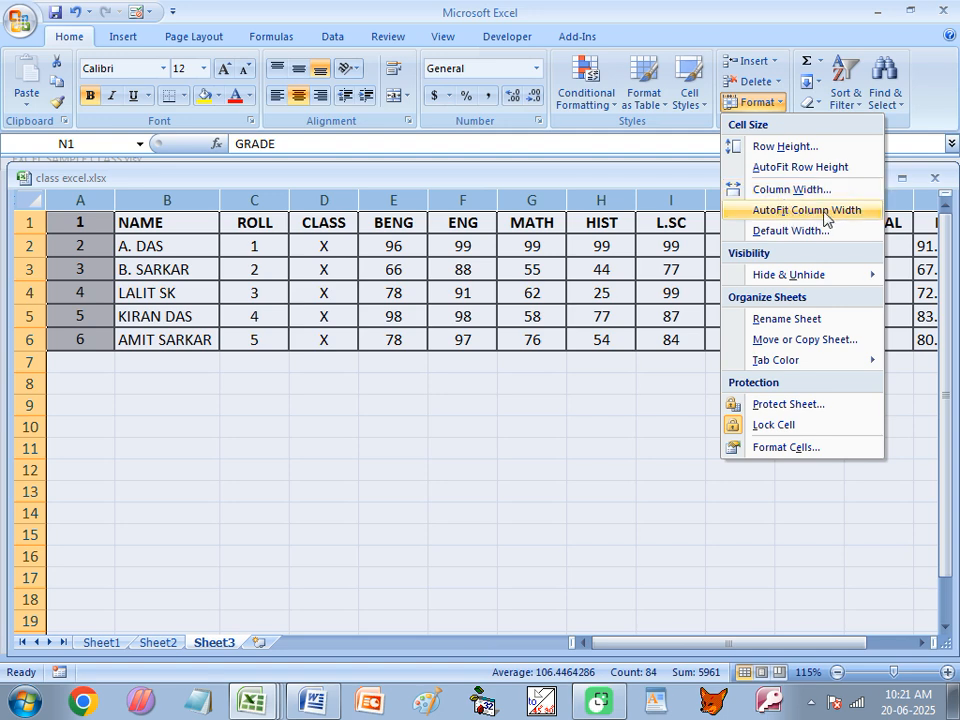
{"action": "left_click", "coordinate": [806, 210]}
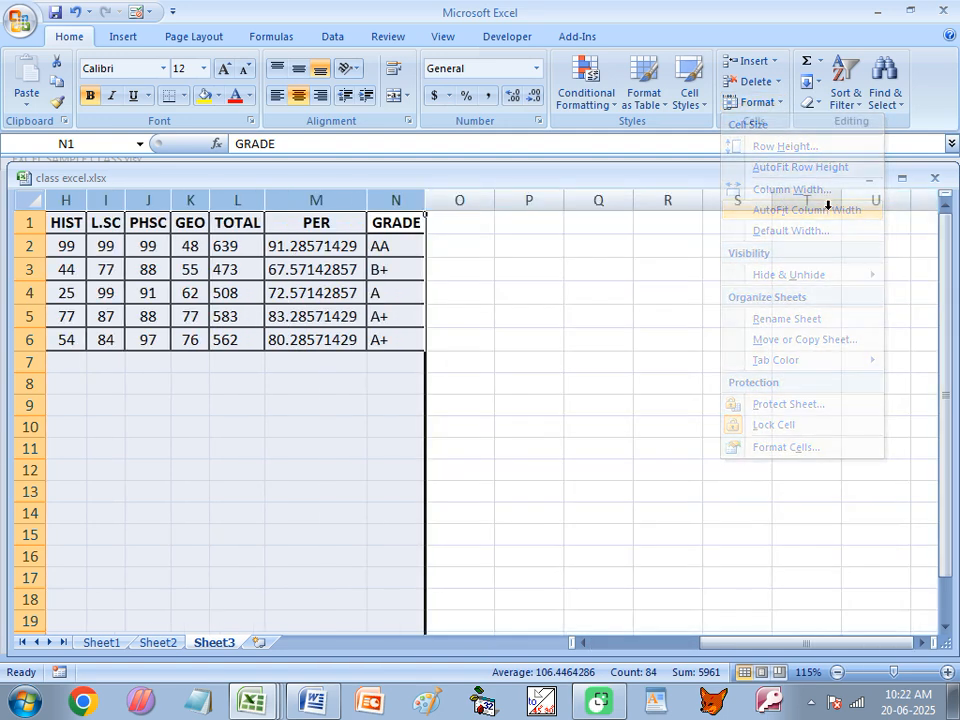
Step: Format the percentages in cells M2:M6 of the PER column to two decimal places
{"action": "left_click", "coordinate": [328, 199]}
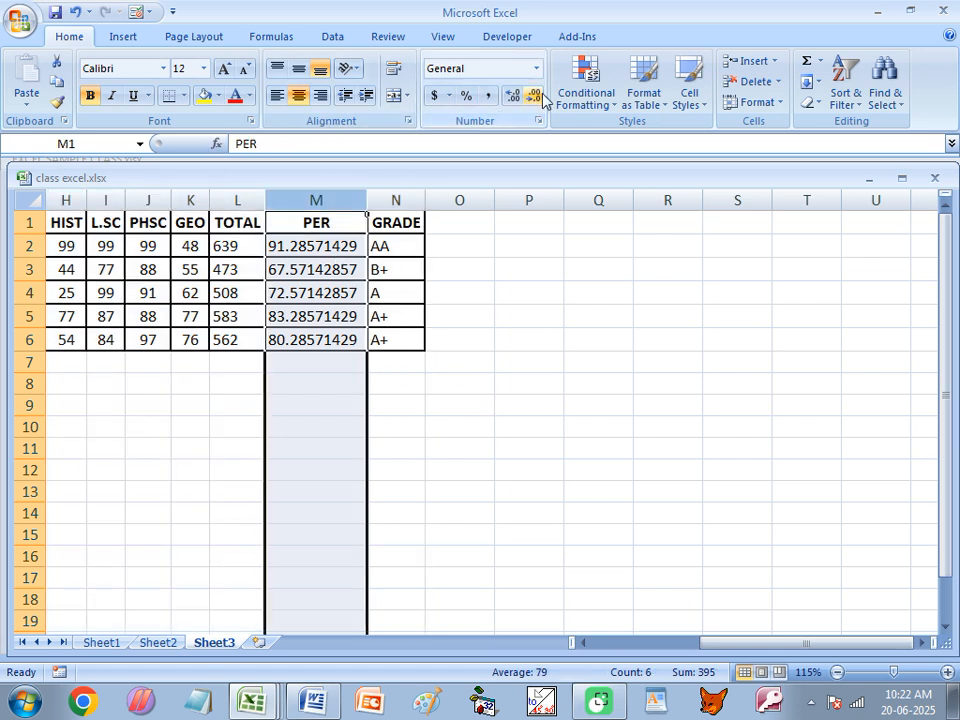
{"action": "left_click_drag", "start_coordinate": [339, 245], "coordinate": [329, 342]}
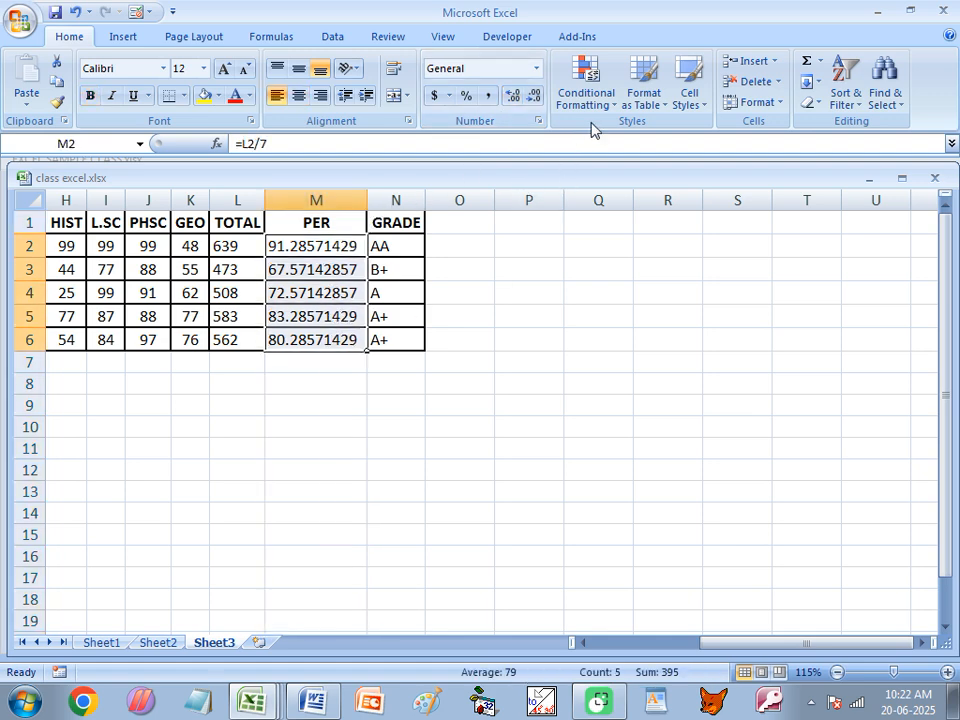
{"action": "left_click", "coordinate": [513, 96]}
{"action": "left_click", "coordinate": [513, 96]}
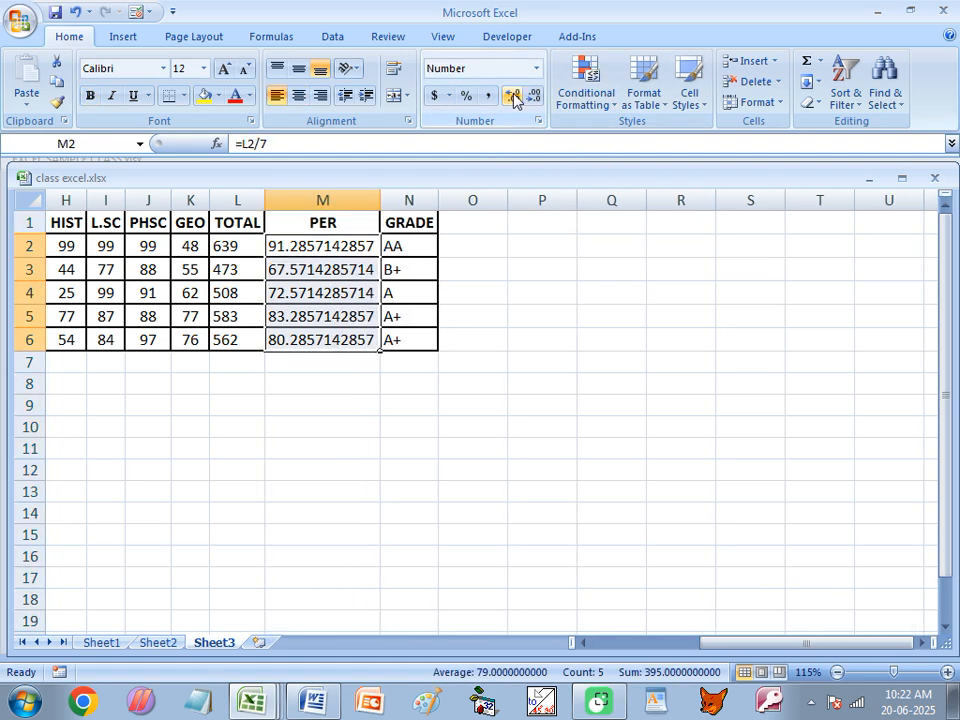
{"action": "left_click", "coordinate": [534, 96]}
{"action": "left_click", "coordinate": [535, 97]}
{"action": "left_click", "coordinate": [535, 97]}
{"action": "left_click", "coordinate": [535, 97]}
{"action": "left_click", "coordinate": [535, 97]}
{"action": "left_click", "coordinate": [535, 97]}
{"action": "left_click", "coordinate": [535, 97]}
{"action": "left_click", "coordinate": [535, 97]}
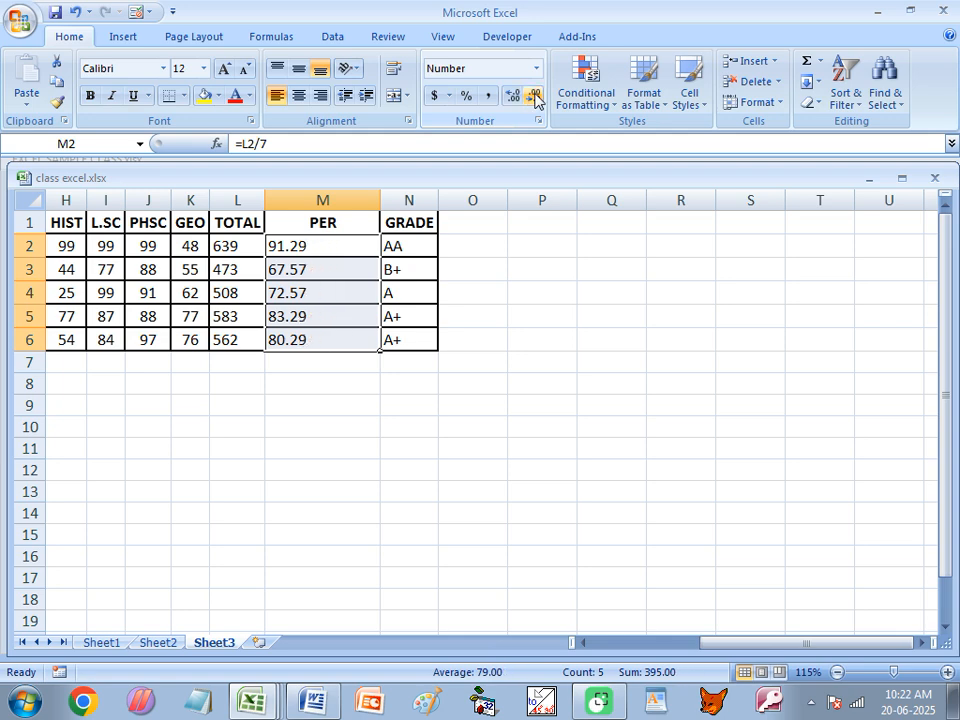
Step: Fit the width of the PER column to its shortened values and return to the start of the table
{"action": "double_click", "coordinate": [376, 192]}
{"action": "left_click_drag", "start_coordinate": [690, 643], "coordinate": [590, 645]}
{"action": "left_click", "coordinate": [293, 430]}
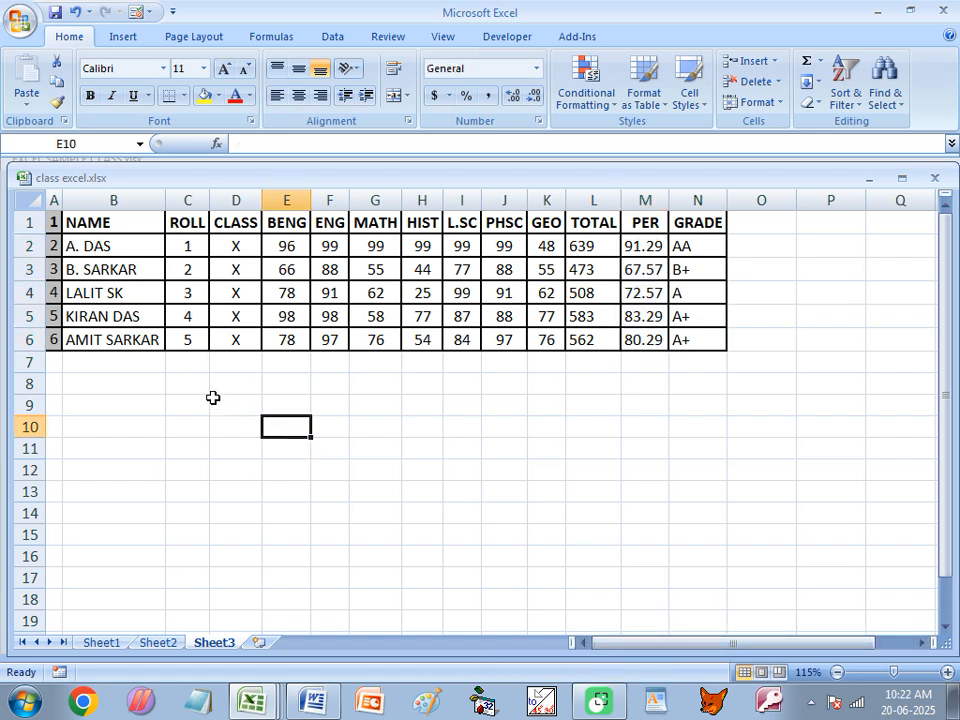
Step: Rename the Sheet3 worksheet as MARKSHEET
{"action": "double_click", "coordinate": [215, 643]}
{"action": "type", "text": "MA"}
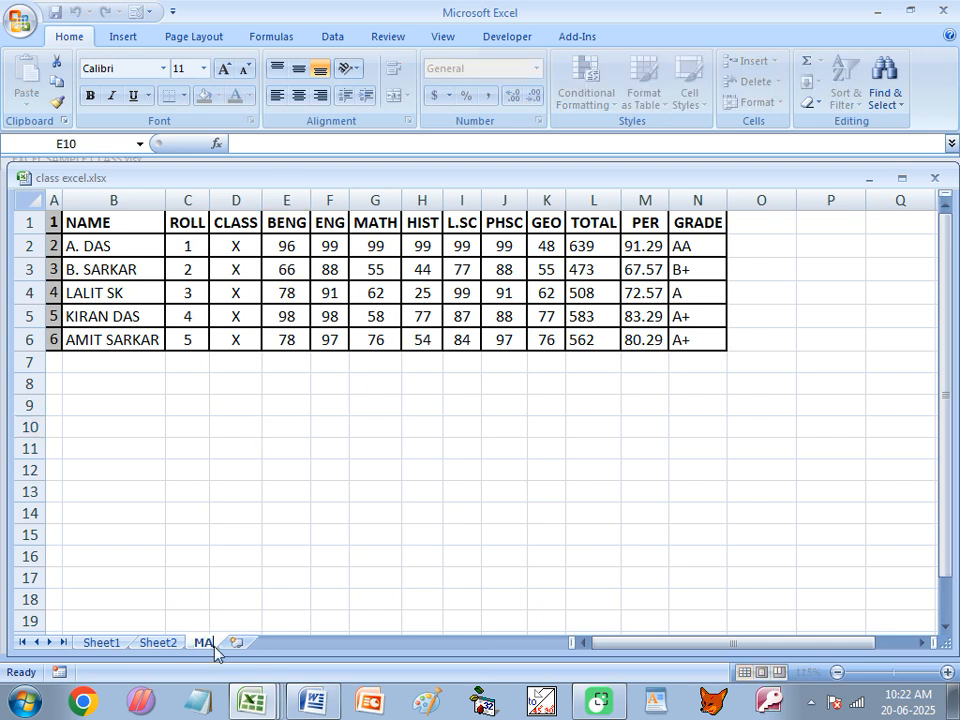
{"action": "type", "text": "RKSHEET"}
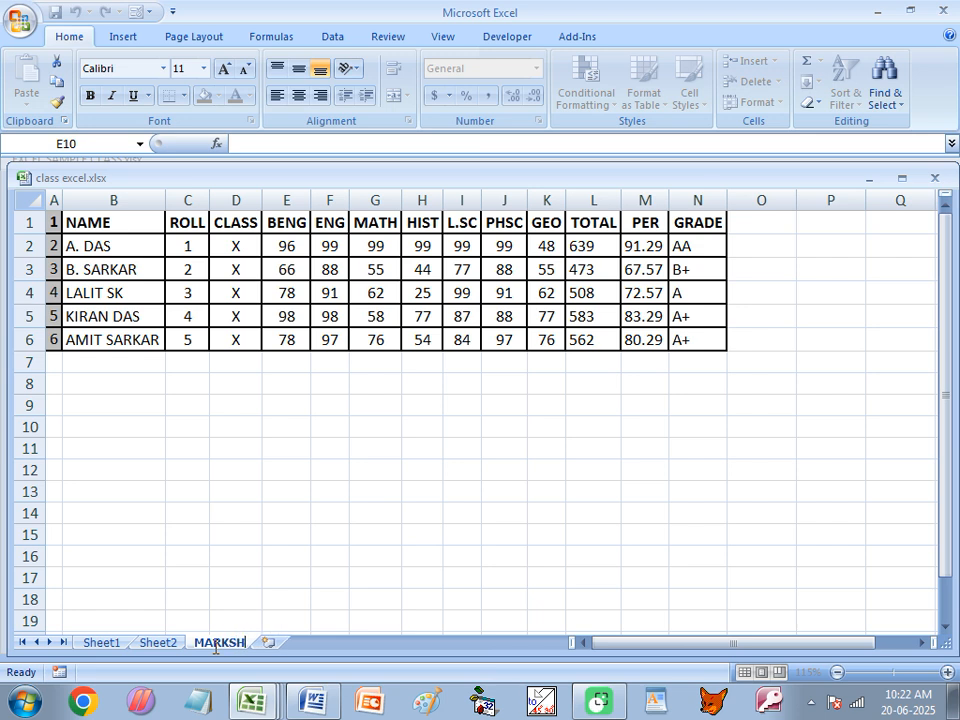
{"action": "left_click", "coordinate": [280, 580]}
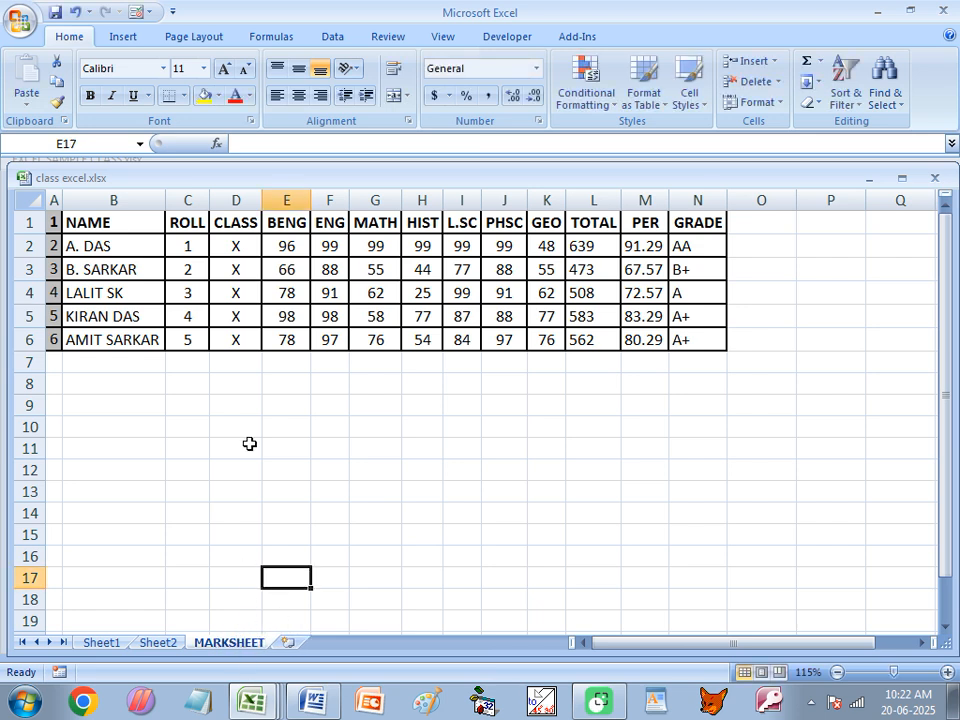
{"action": "left_click", "coordinate": [268, 248]}
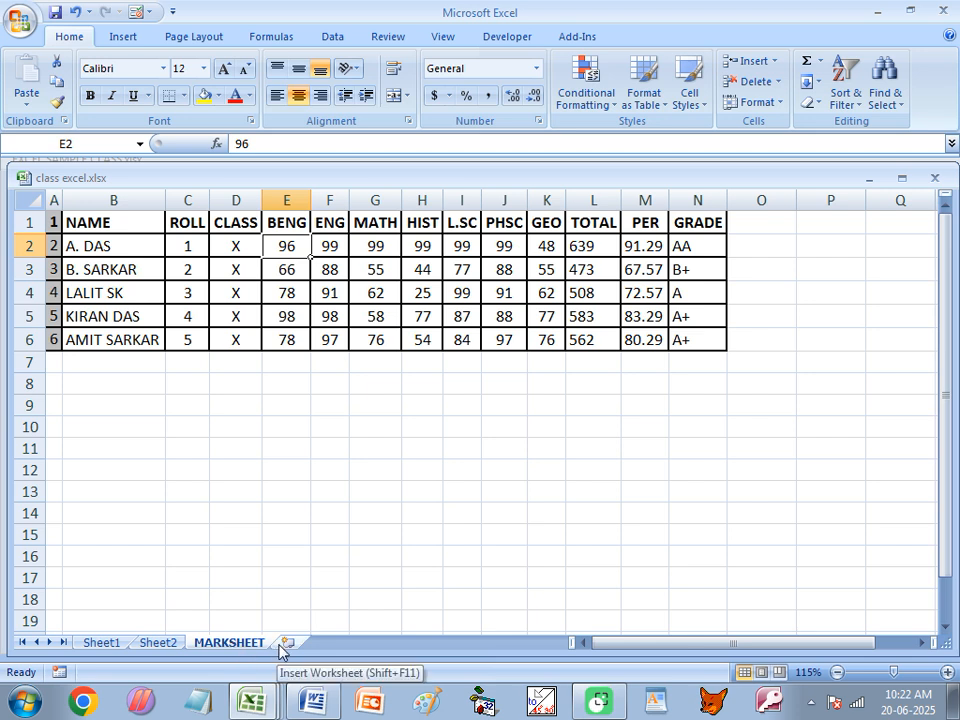
Step: Try the Move or Copy Sheet command on the MARKSHEET worksheet, placing it before MARKSHEET in class excel.xlsx
{"action": "left_click", "coordinate": [783, 106]}
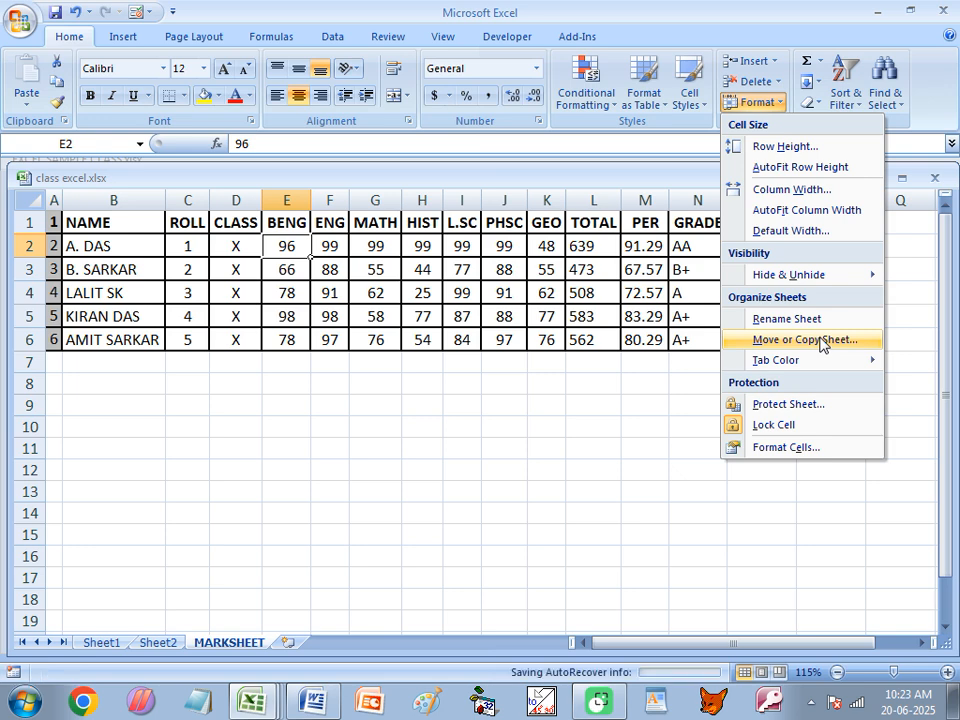
{"action": "left_click", "coordinate": [779, 341]}
{"action": "left_click_drag", "start_coordinate": [400, 272], "coordinate": [678, 358]}
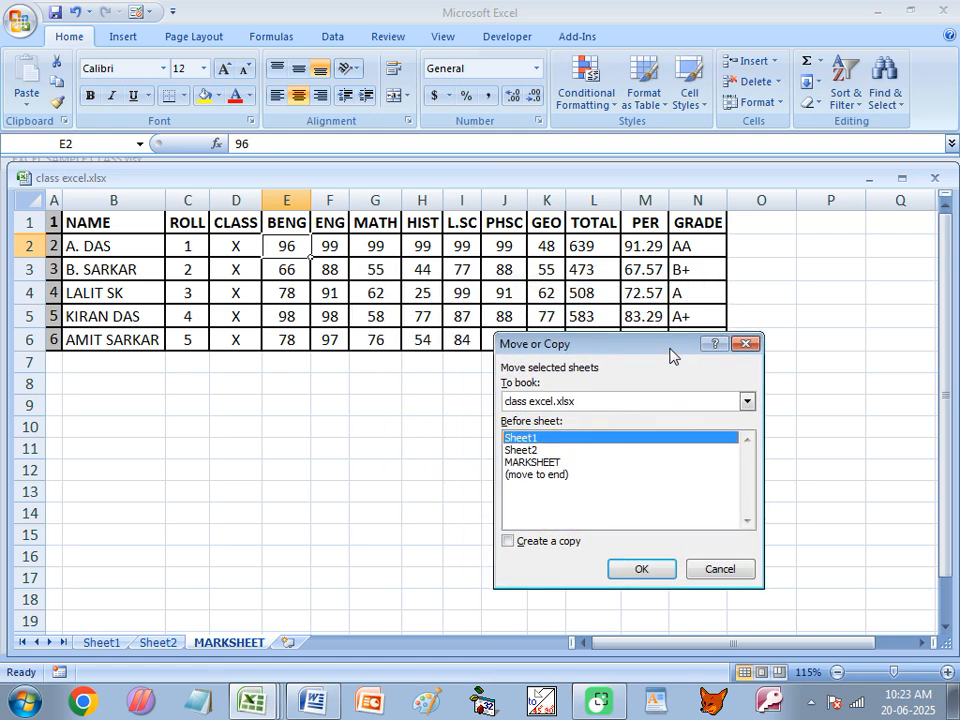
{"action": "left_click", "coordinate": [533, 463]}
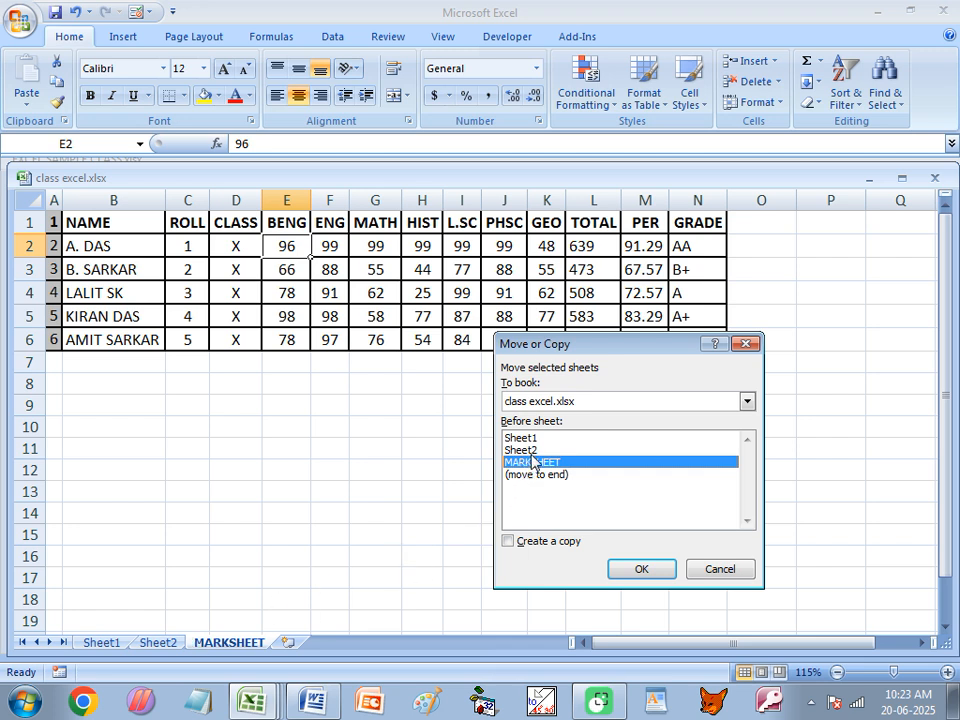
{"action": "left_click", "coordinate": [627, 570]}
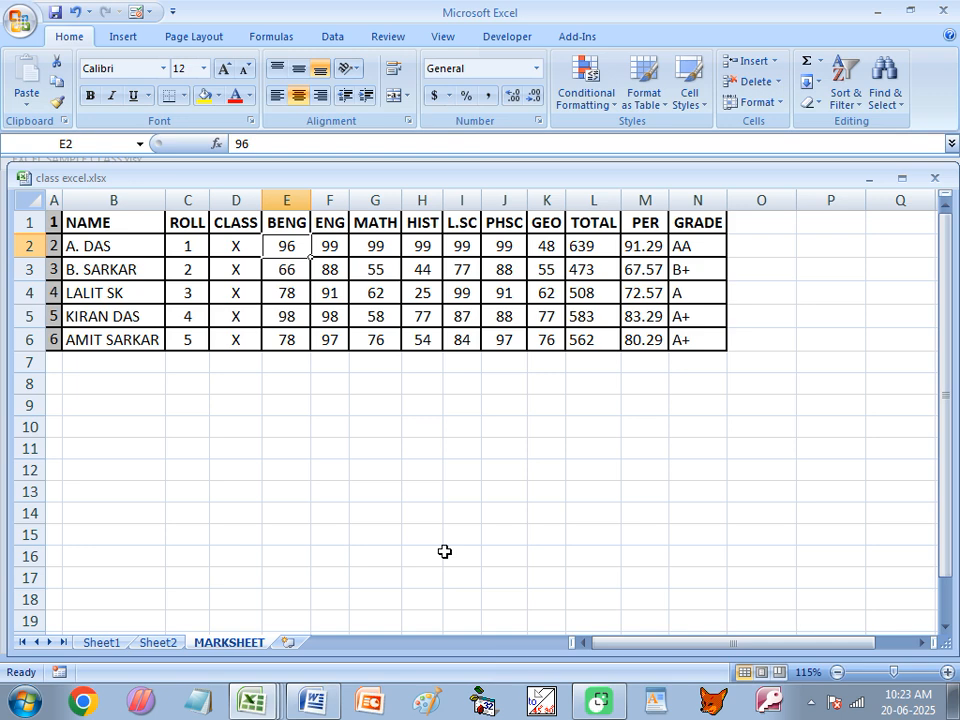
Step: Move the Sheet1 worksheet to the end of the class excel.xlsx workbook using Move or Copy Sheet
{"action": "left_click", "coordinate": [95, 645]}
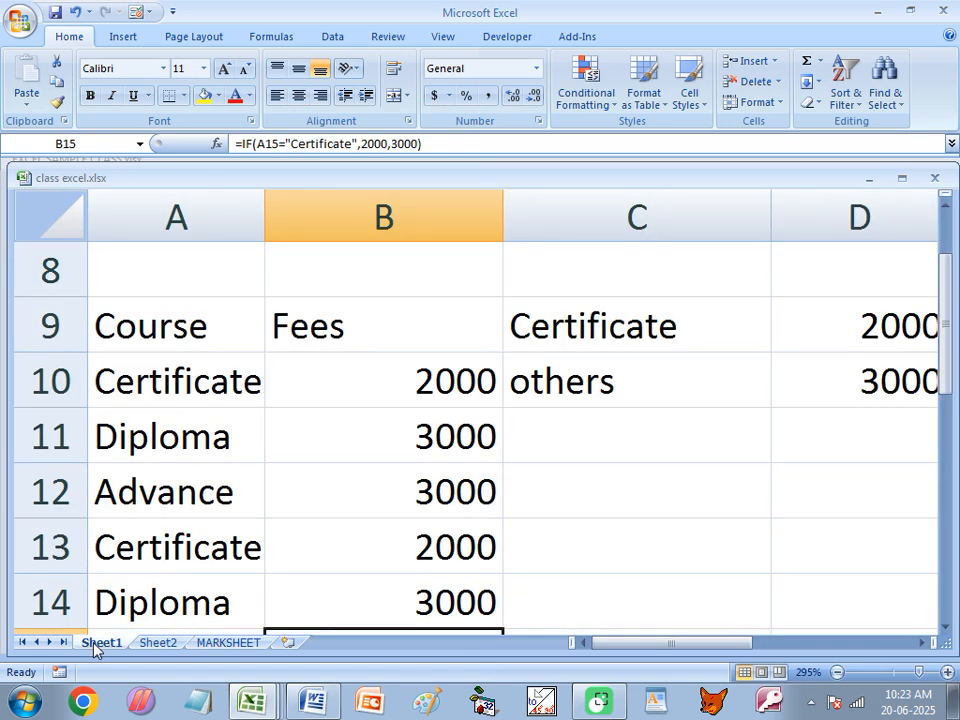
{"action": "left_click", "coordinate": [776, 104]}
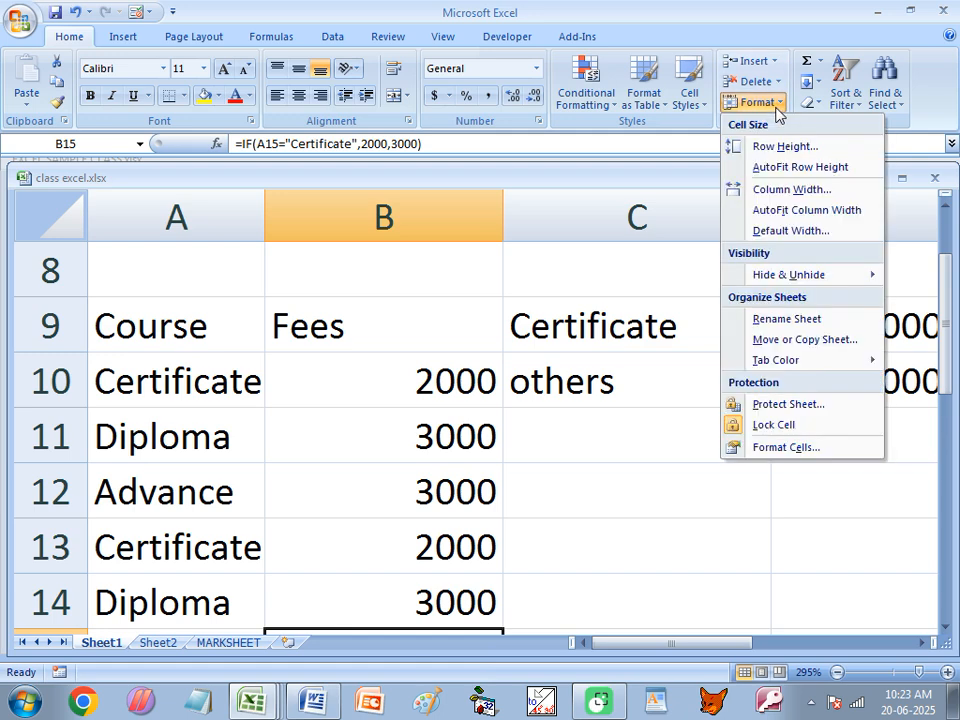
{"action": "left_click", "coordinate": [765, 339]}
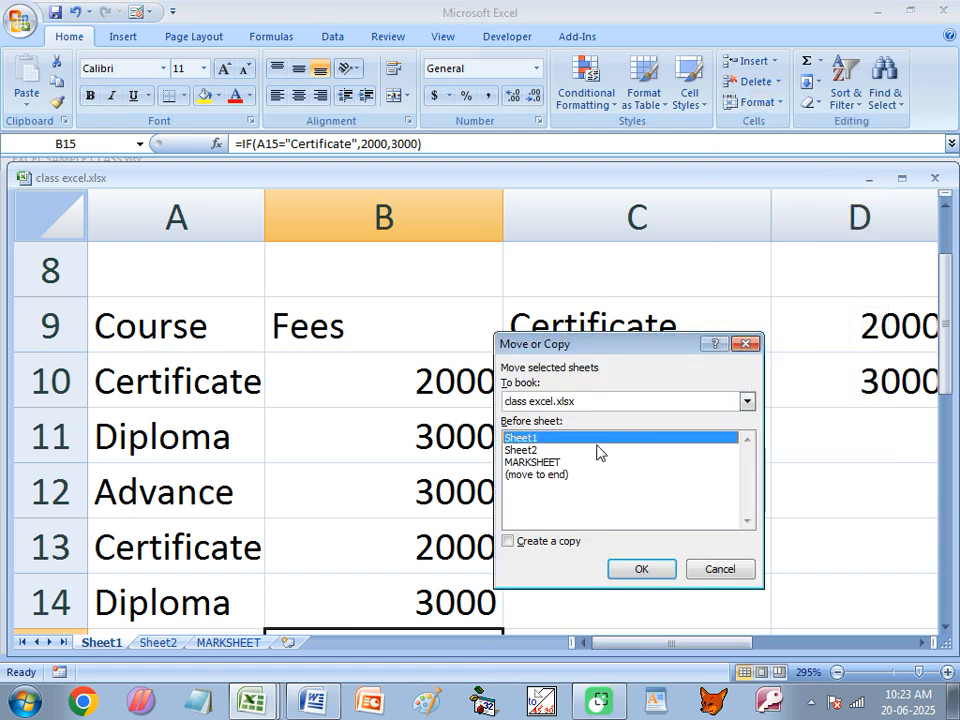
{"action": "left_click", "coordinate": [522, 475]}
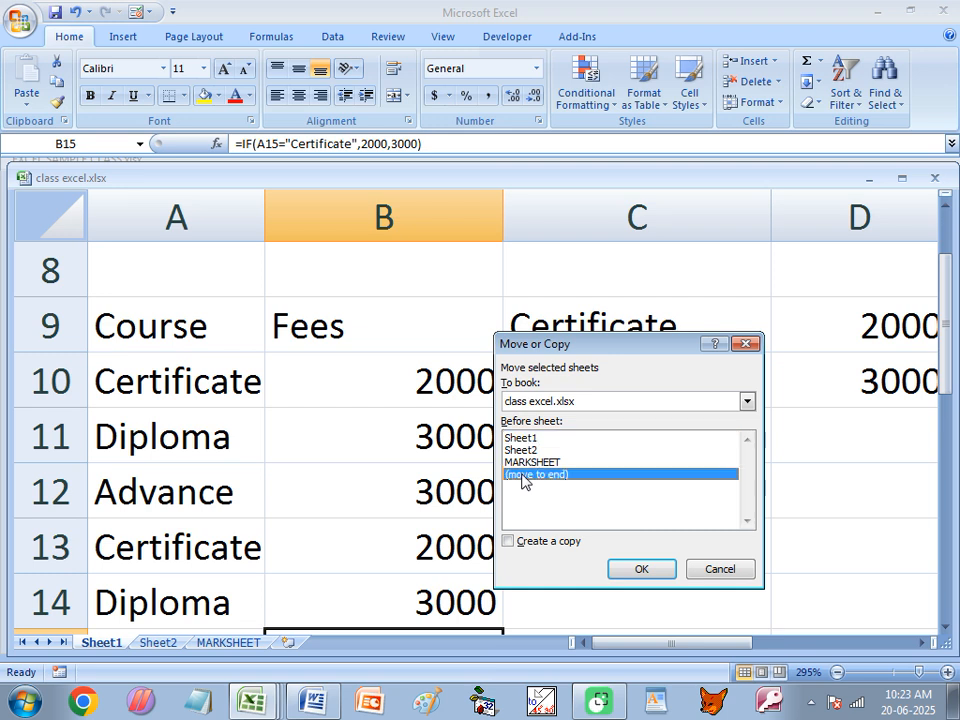
{"action": "left_click", "coordinate": [634, 569]}
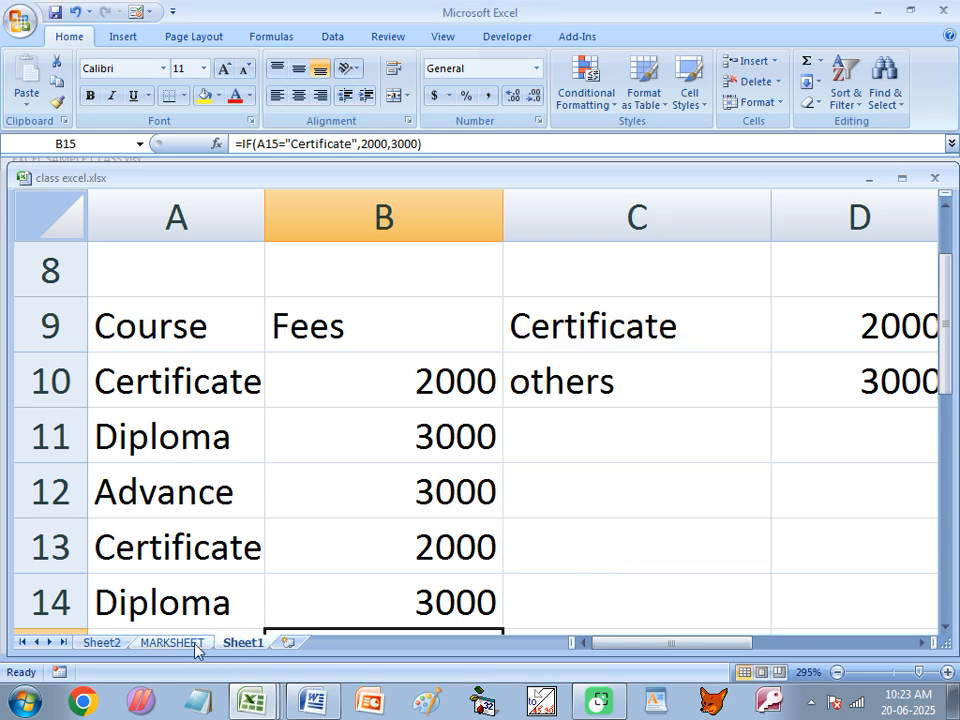
Step: Move the Sheet2 worksheet to the end of the class excel.xlsx workbook using Move or Copy Sheet
{"action": "left_click", "coordinate": [101, 642]}
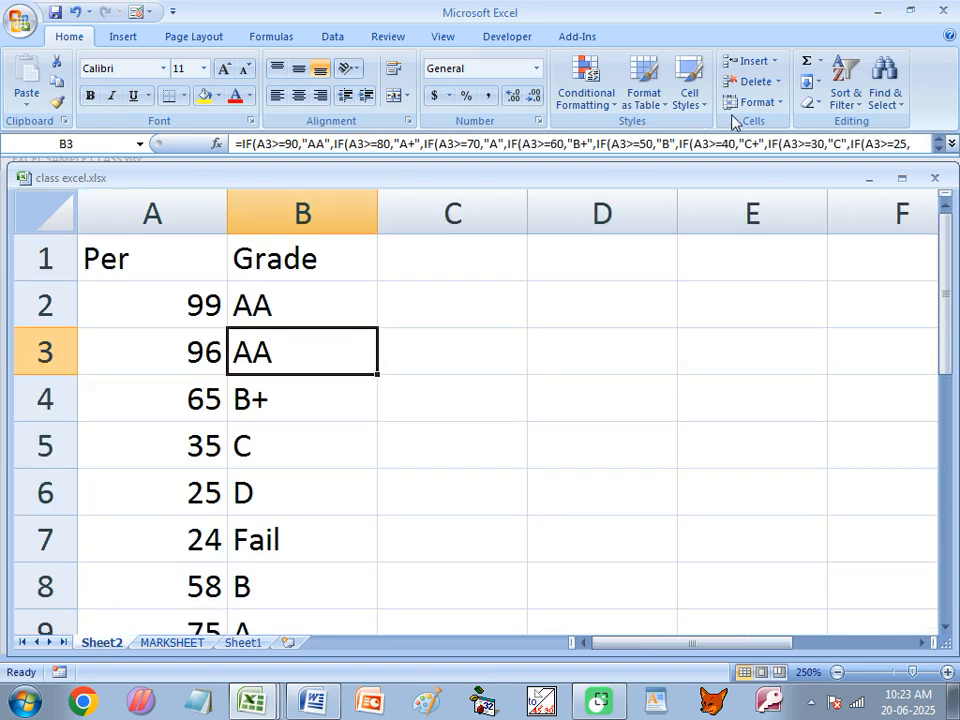
{"action": "left_click", "coordinate": [766, 106]}
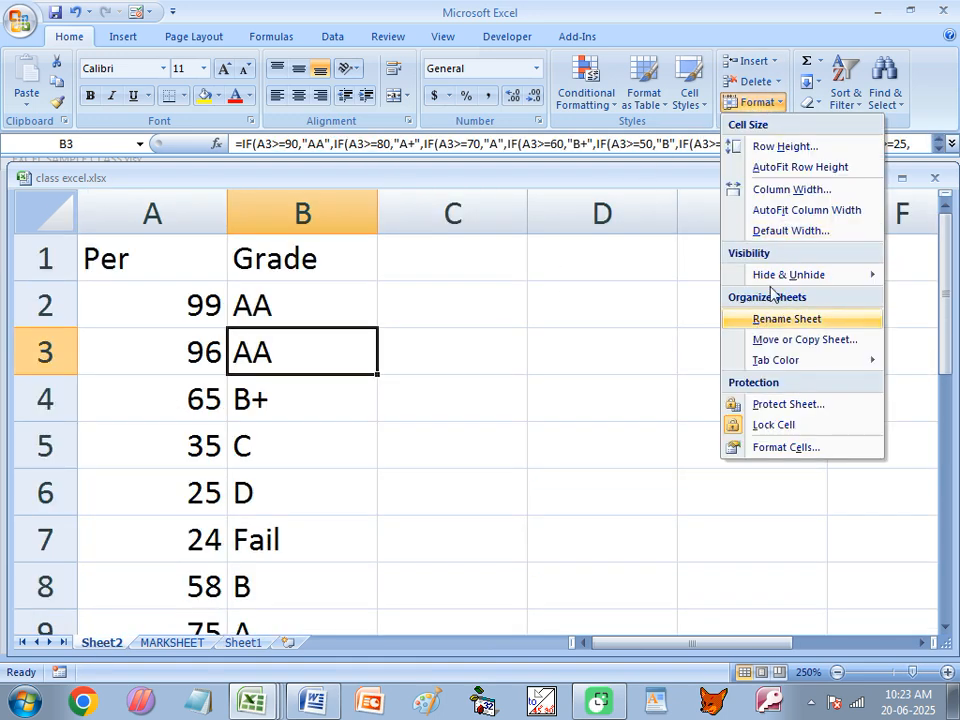
{"action": "left_click", "coordinate": [760, 339]}
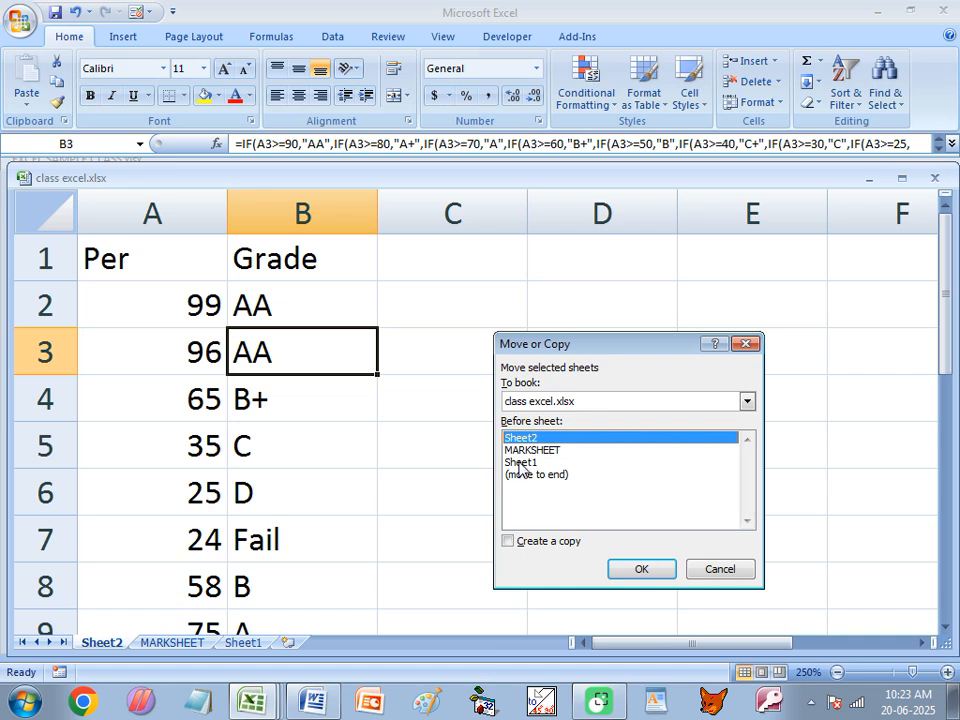
{"action": "left_click", "coordinate": [520, 475]}
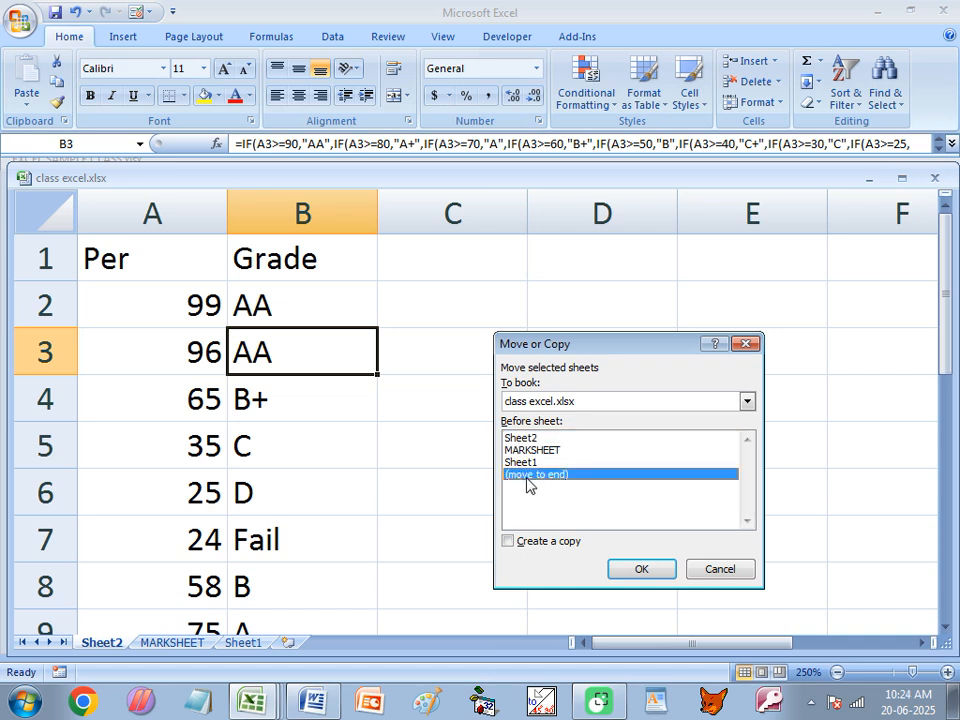
{"action": "left_click", "coordinate": [652, 571]}
Step: Try reordering the worksheets directly in the tab row as Sheet1, Sheet2, MARKSHEET, and return MARKSHEET to first place
{"action": "left_click", "coordinate": [108, 644]}
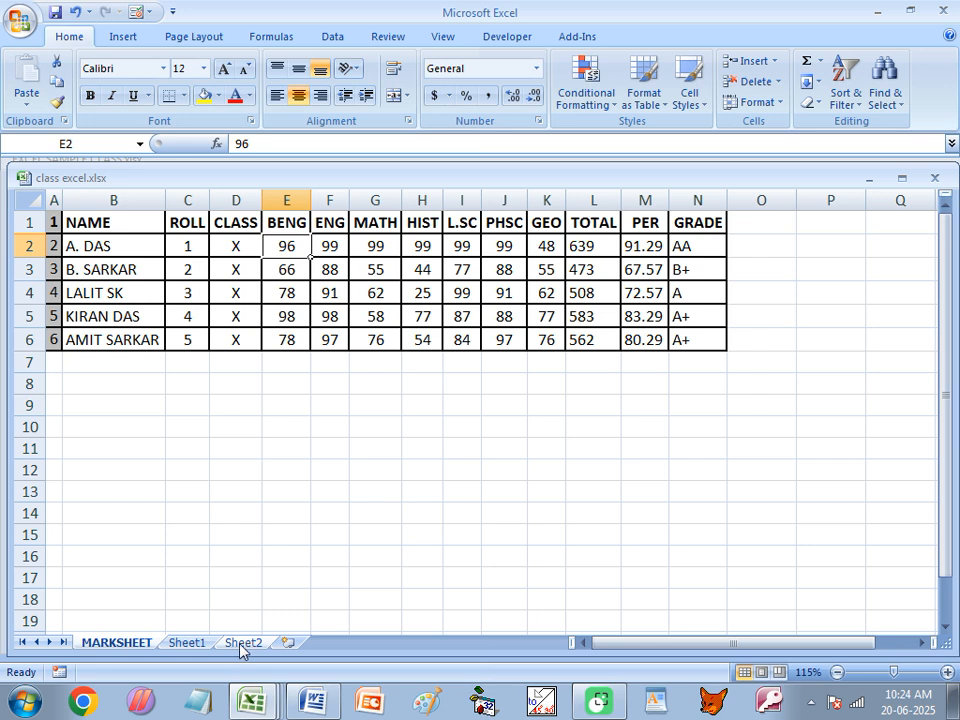
{"action": "mouse_move", "coordinate": [116, 647]}
{"action": "left_mouse_down"}
{"action": "mouse_move", "coordinate": [231, 640]}
{"action": "mouse_move", "coordinate": [242, 648]}
{"action": "left_mouse_up"}
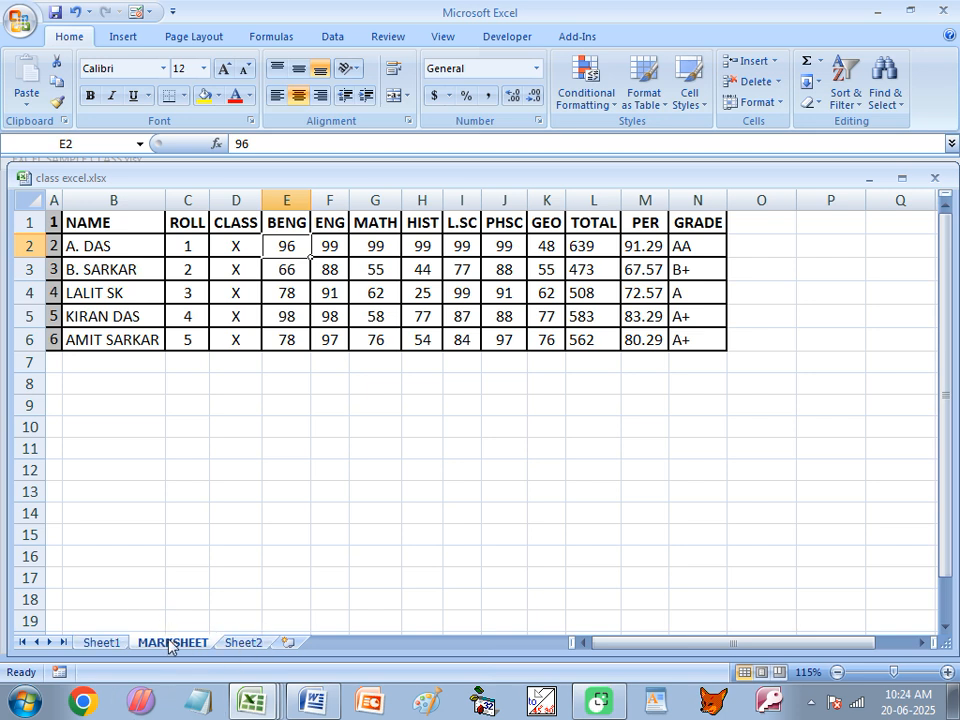
{"action": "left_click_drag", "start_coordinate": [245, 641], "coordinate": [156, 640]}
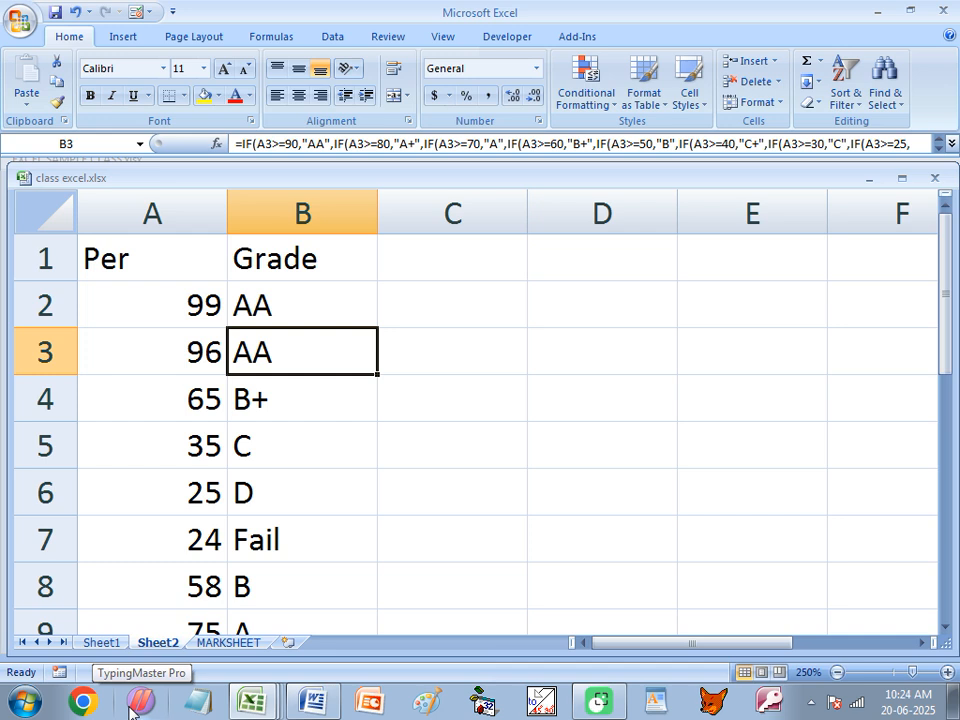
{"action": "right_click", "coordinate": [222, 652]}
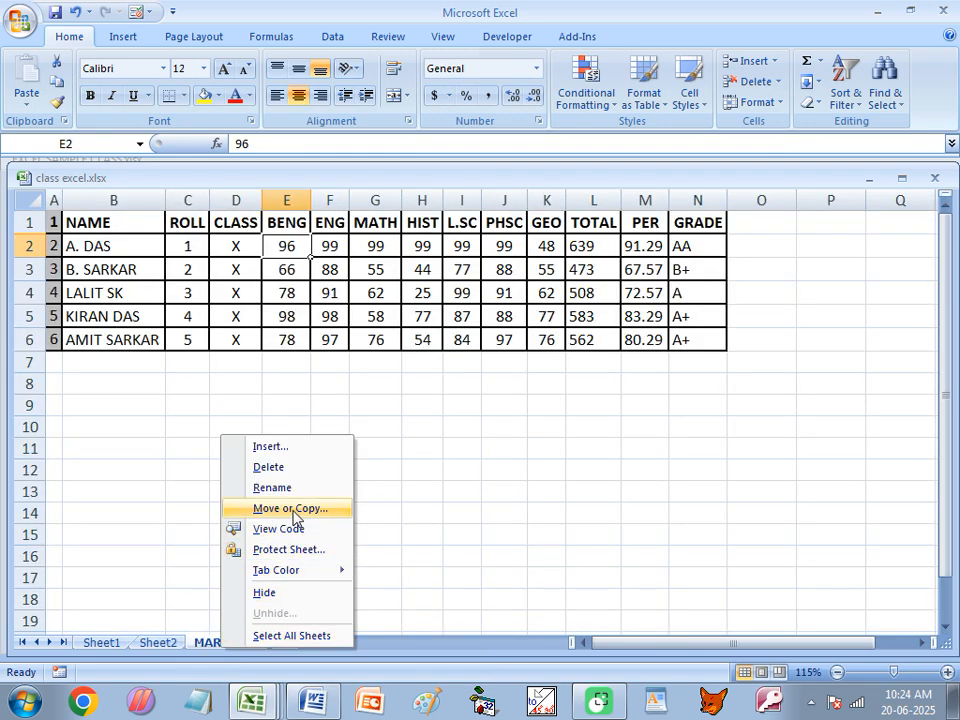
{"action": "left_click", "coordinate": [171, 641]}
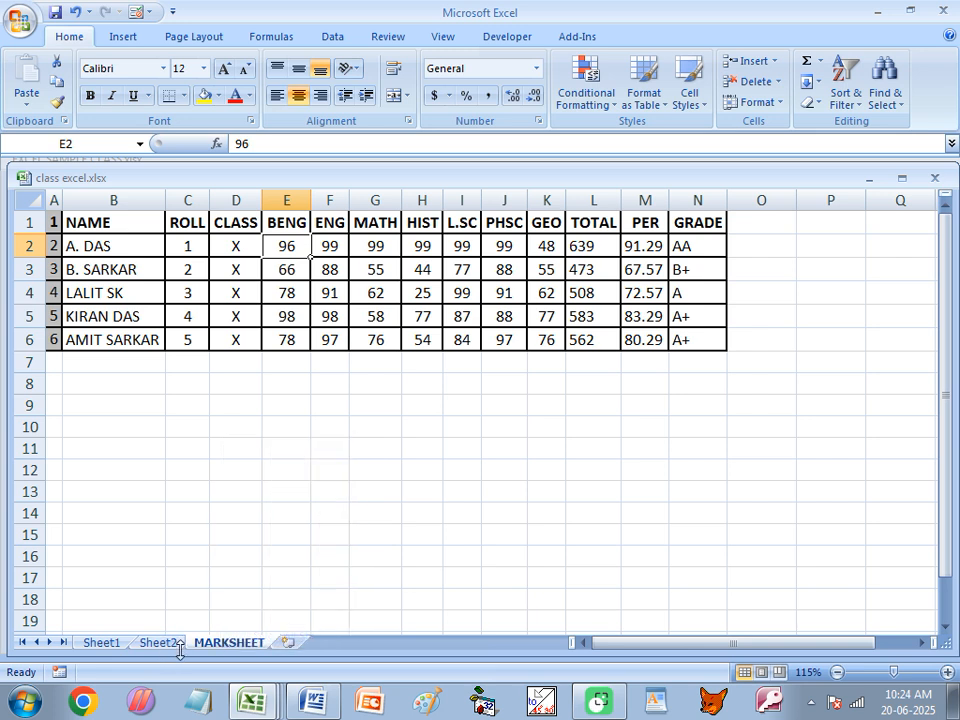
{"action": "left_click_drag", "start_coordinate": [227, 649], "coordinate": [101, 652]}
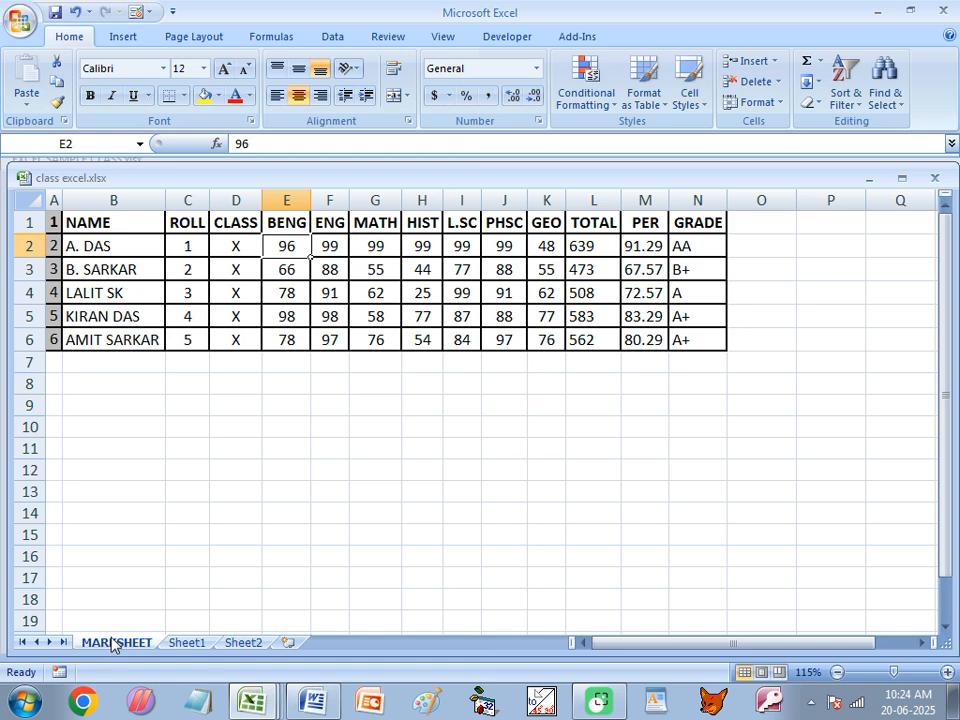
Step: Create a copy of the MARKSHEET worksheet at the end of class excel.xlsx using Move or Copy
{"action": "right_click", "coordinate": [112, 645]}
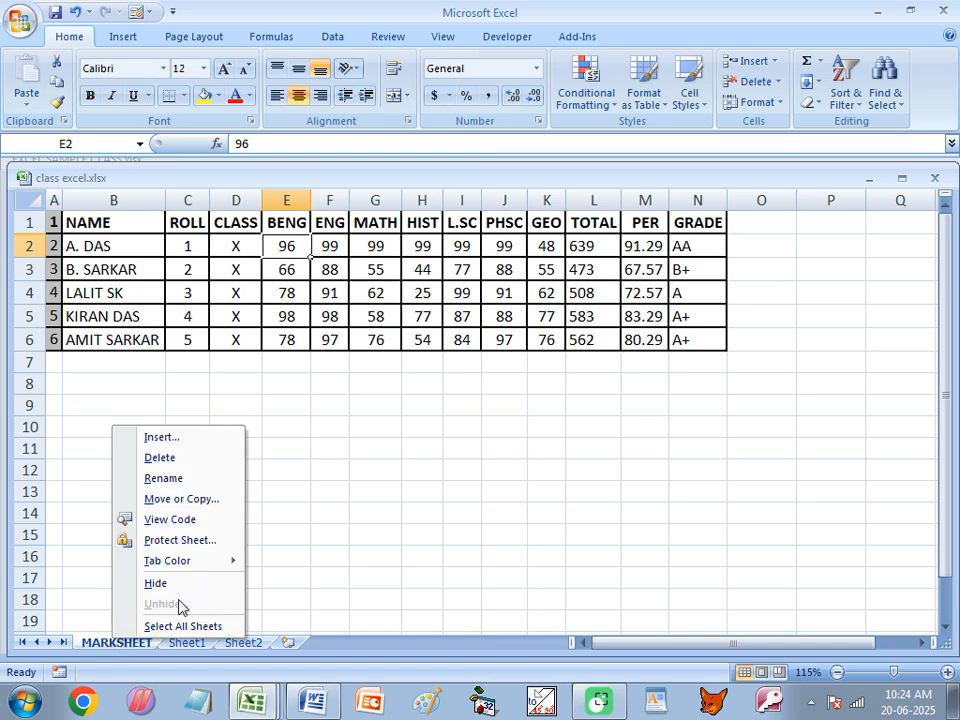
{"action": "left_click", "coordinate": [178, 500]}
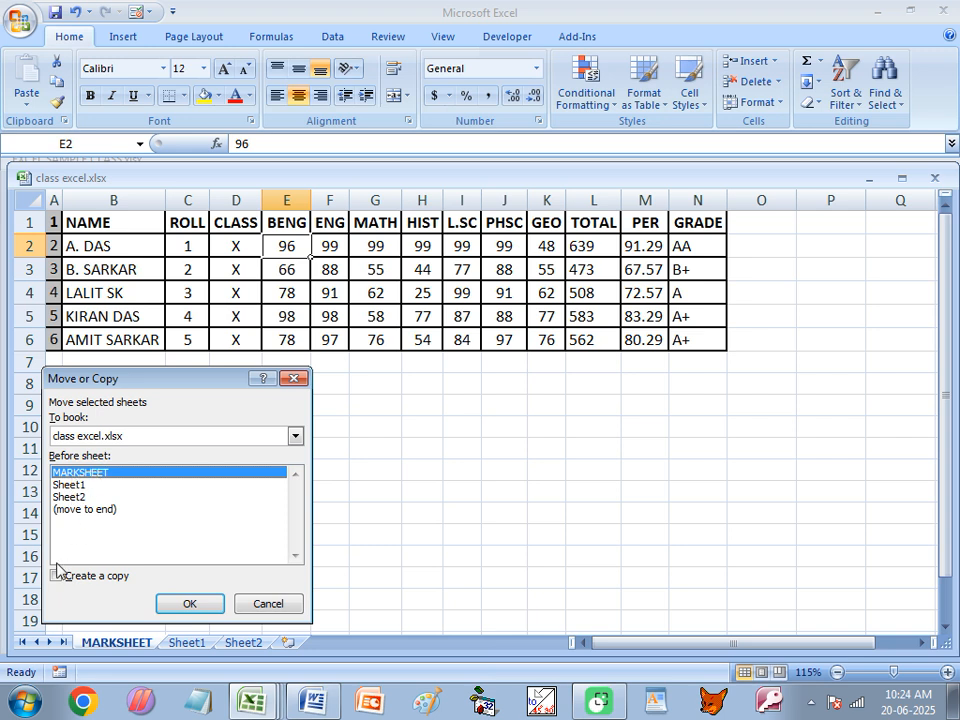
{"action": "left_click", "coordinate": [70, 511]}
{"action": "left_click", "coordinate": [57, 576]}
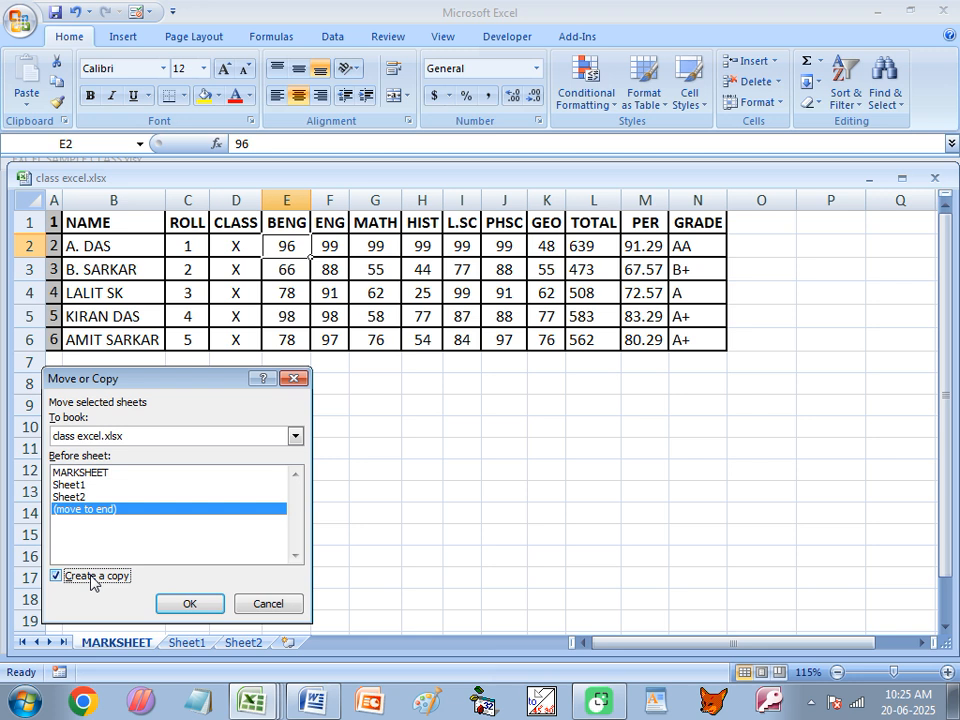
{"action": "left_click", "coordinate": [56, 577]}
{"action": "left_click", "coordinate": [189, 604]}
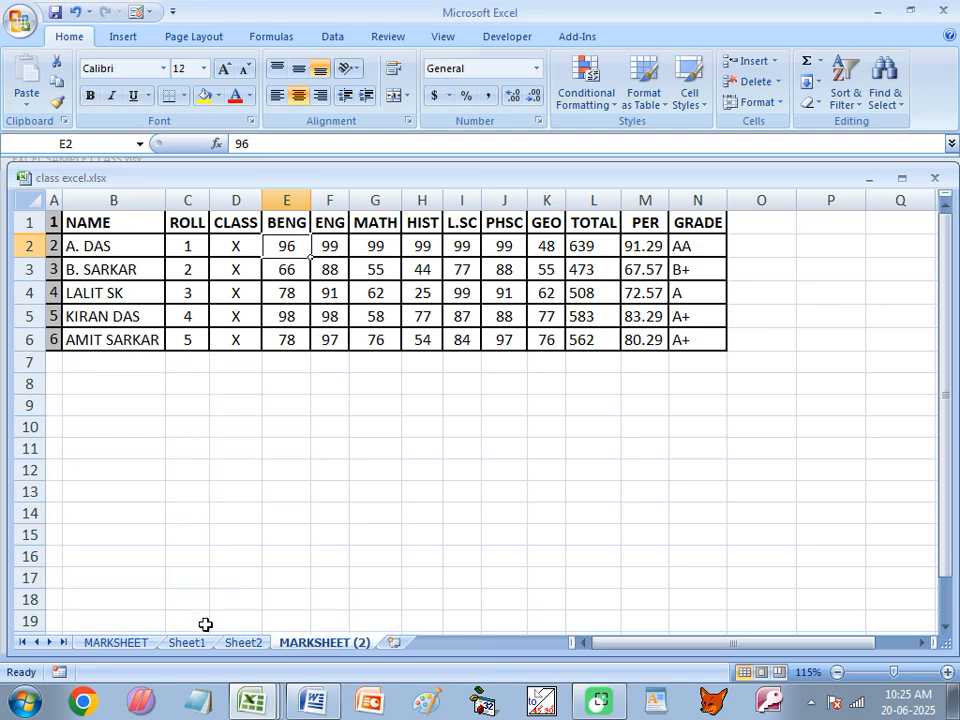
Step: Compare the original MARKSHEET worksheet with its copy and examine several marks in the copied table
{"action": "left_click", "coordinate": [112, 643]}
{"action": "left_click", "coordinate": [320, 645]}
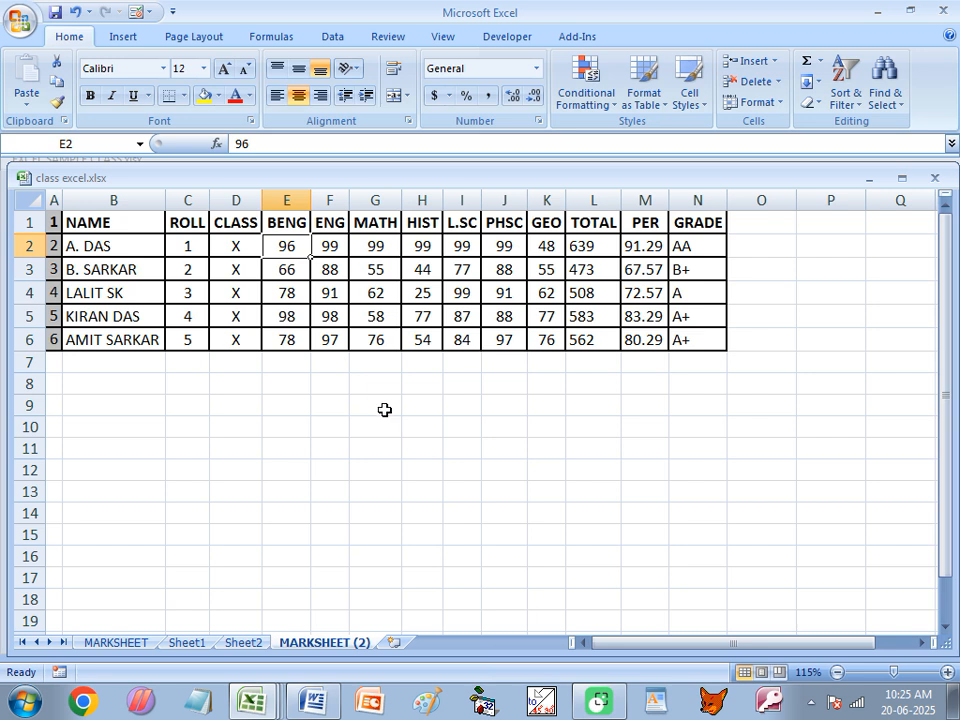
{"action": "left_click", "coordinate": [360, 269]}
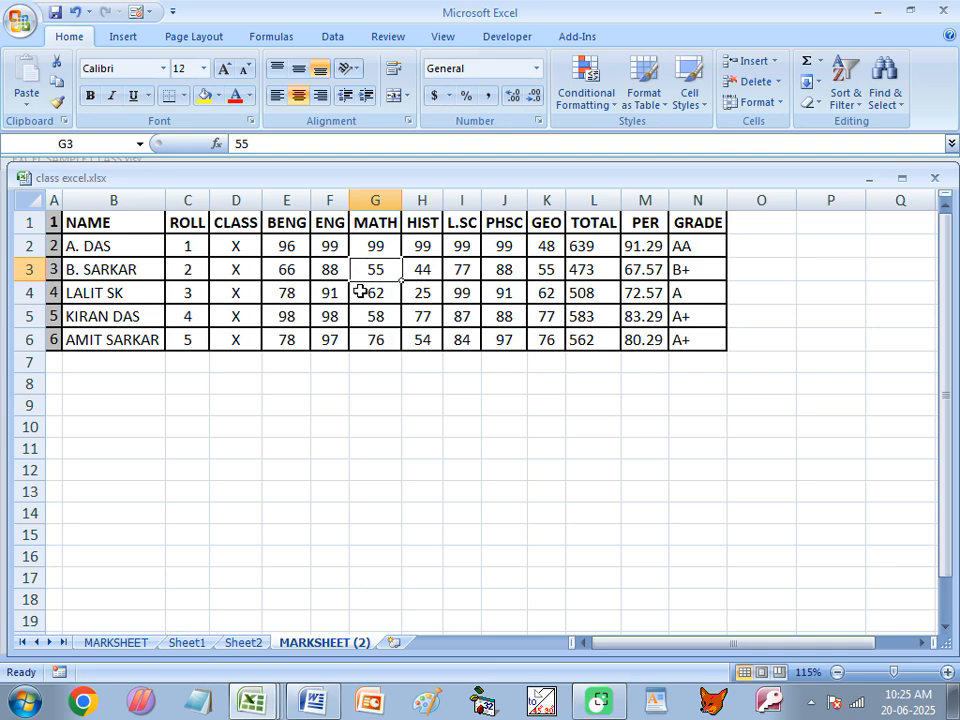
{"action": "left_click", "coordinate": [380, 292]}
{"action": "left_click", "coordinate": [425, 293]}
{"action": "left_click", "coordinate": [515, 300]}
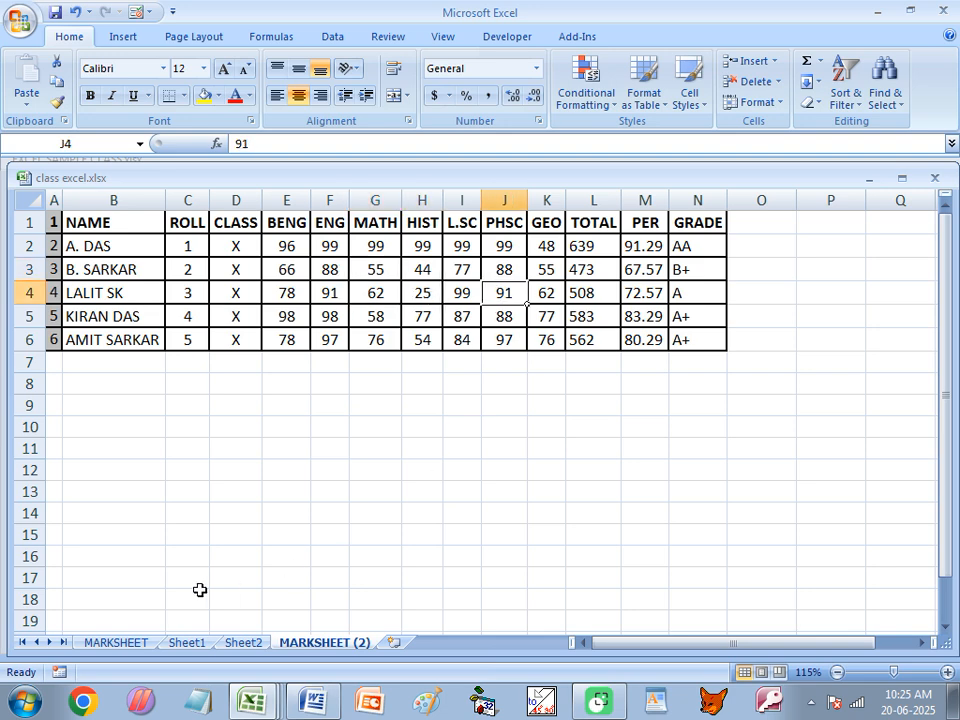
Step: Create a second copy of the original MARKSHEET worksheet at the end of the workbook and view both copies
{"action": "left_click", "coordinate": [132, 644]}
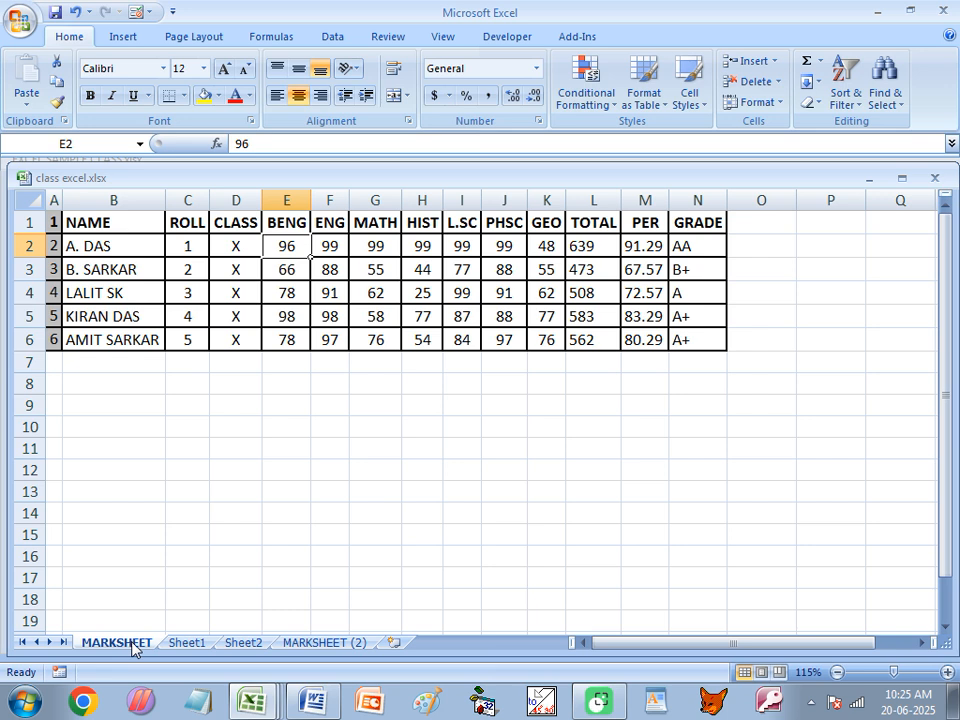
{"action": "right_click", "coordinate": [135, 648]}
{"action": "left_click", "coordinate": [202, 502]}
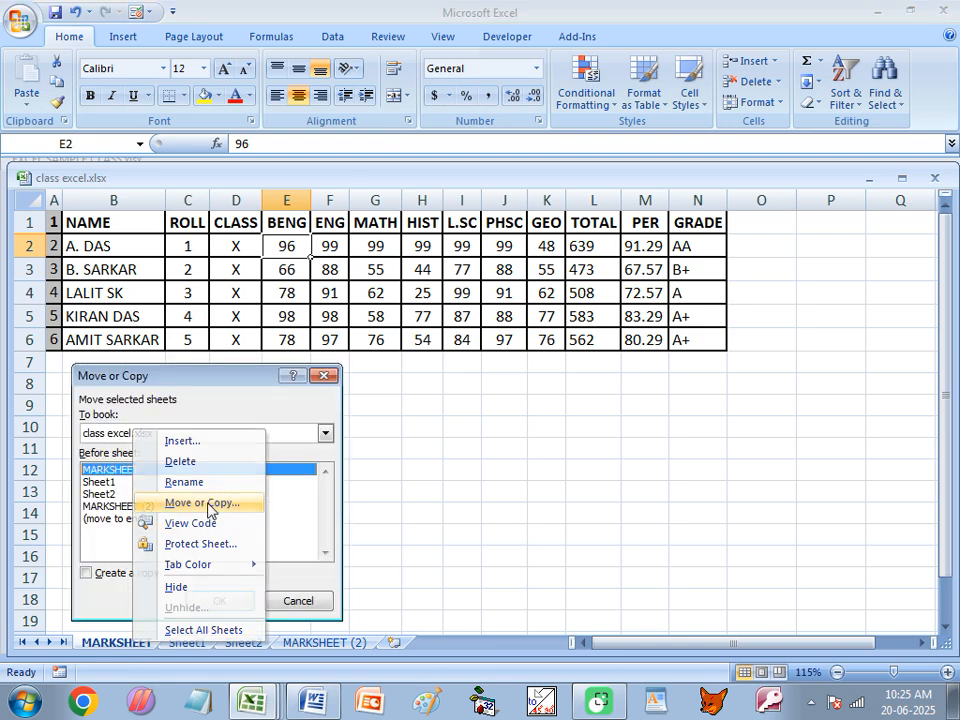
{"action": "left_click", "coordinate": [122, 519]}
{"action": "left_click", "coordinate": [88, 574]}
{"action": "left_click", "coordinate": [217, 601]}
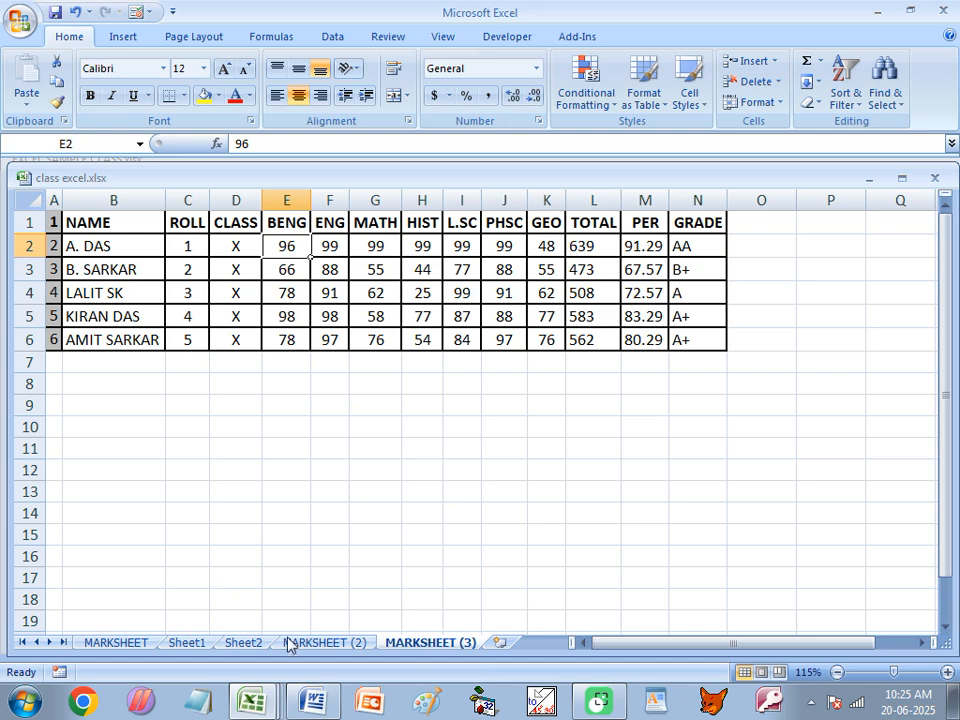
{"action": "left_click", "coordinate": [325, 642]}
{"action": "left_click", "coordinate": [410, 643]}
{"action": "left_click", "coordinate": [120, 643]}
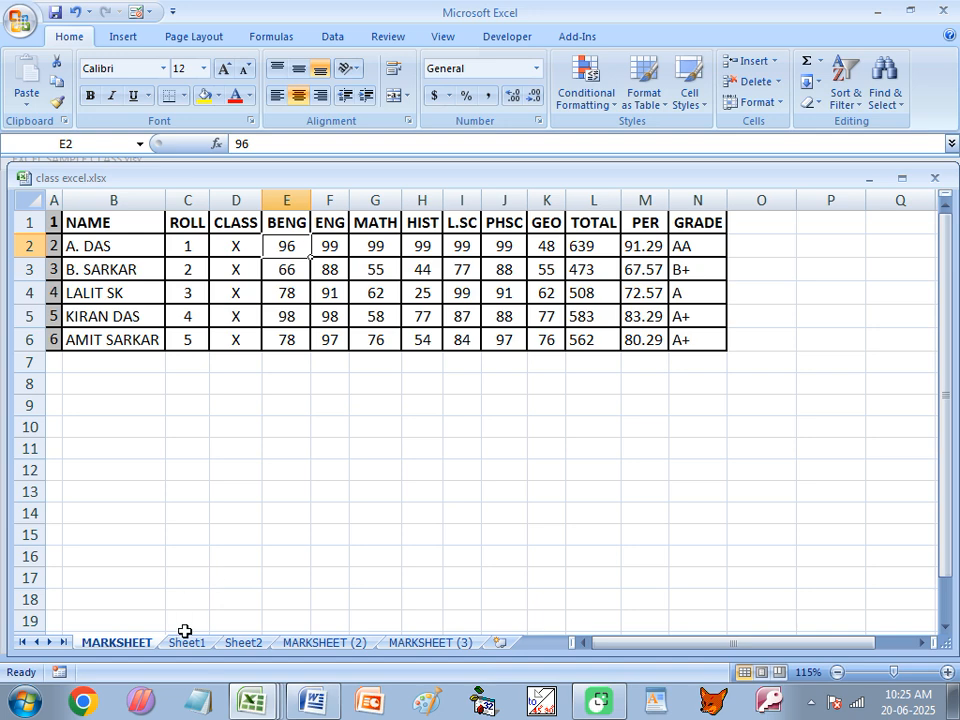
{"action": "right_click", "coordinate": [122, 644]}
{"action": "left_click", "coordinate": [212, 507]}
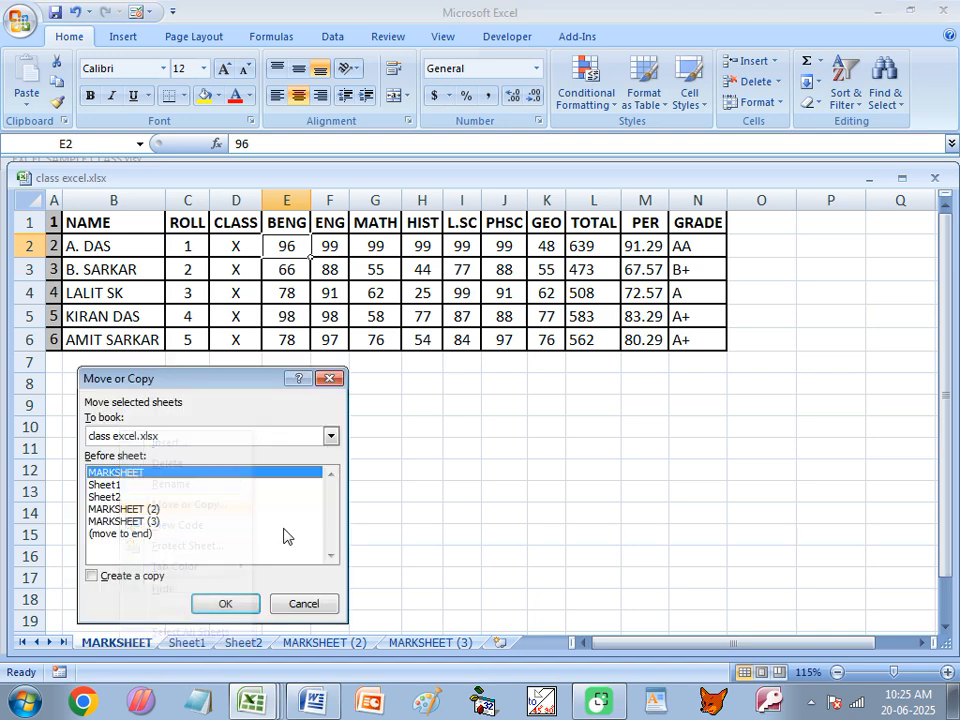
{"action": "left_click", "coordinate": [177, 442]}
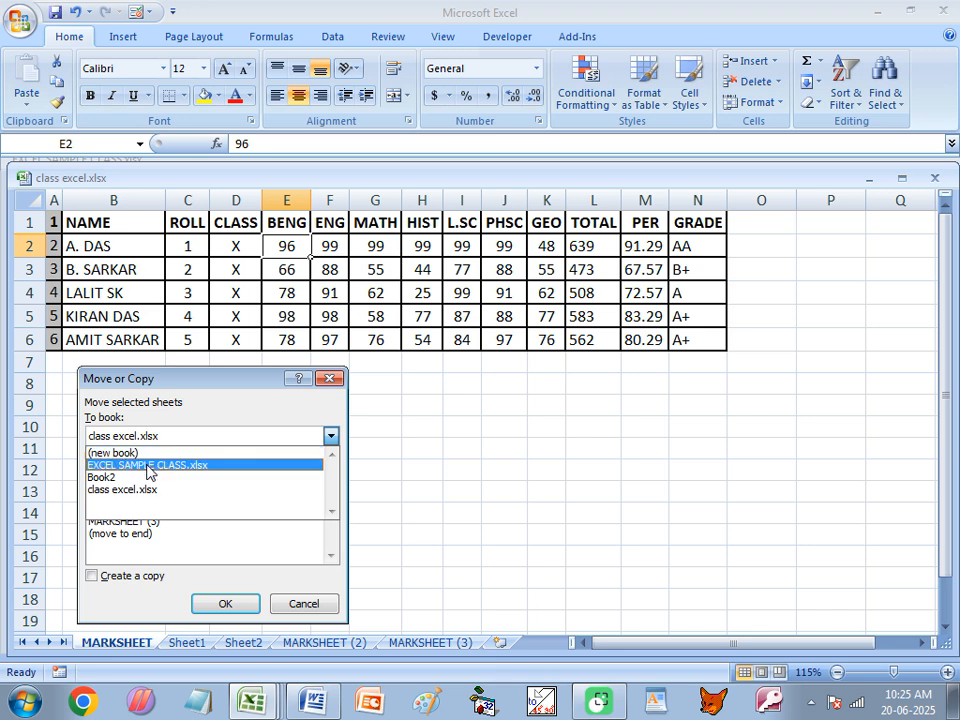
{"action": "left_click", "coordinate": [330, 384]}
{"action": "left_click", "coordinate": [327, 378]}
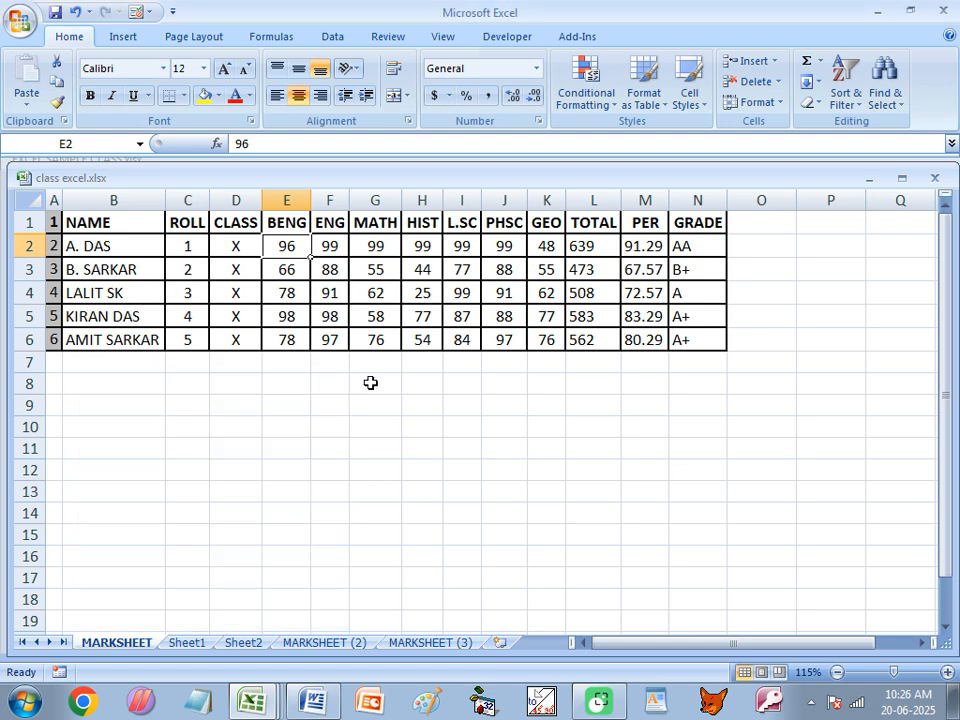
Step: Switch to the Book2 workbook and look through its worksheets from DFD to Sheet4
{"action": "left_click", "coordinate": [250, 700]}
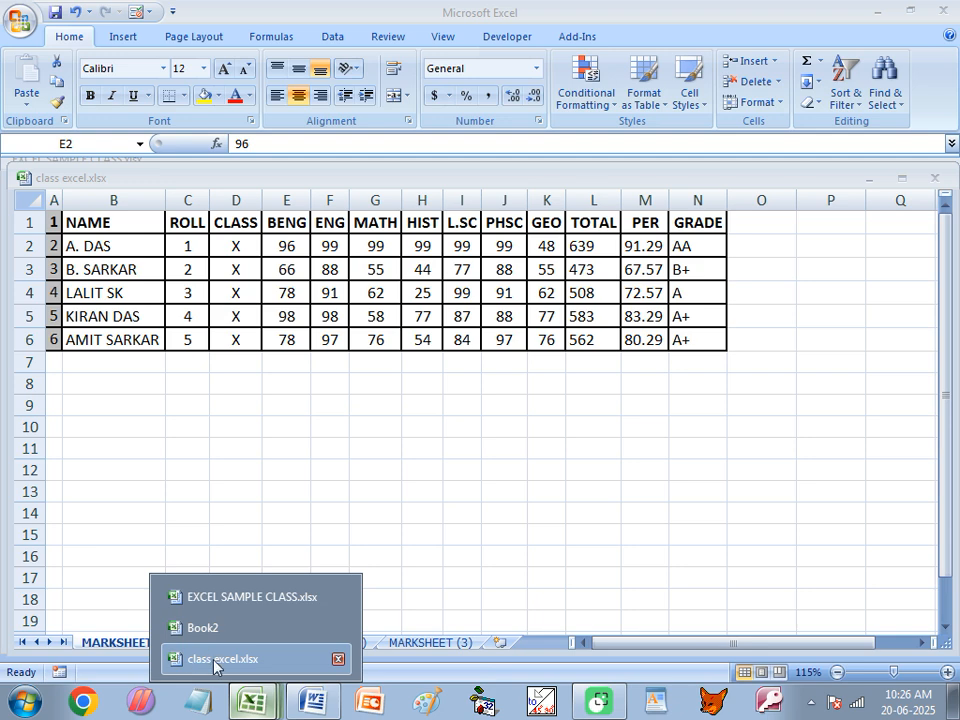
{"action": "left_click", "coordinate": [194, 627]}
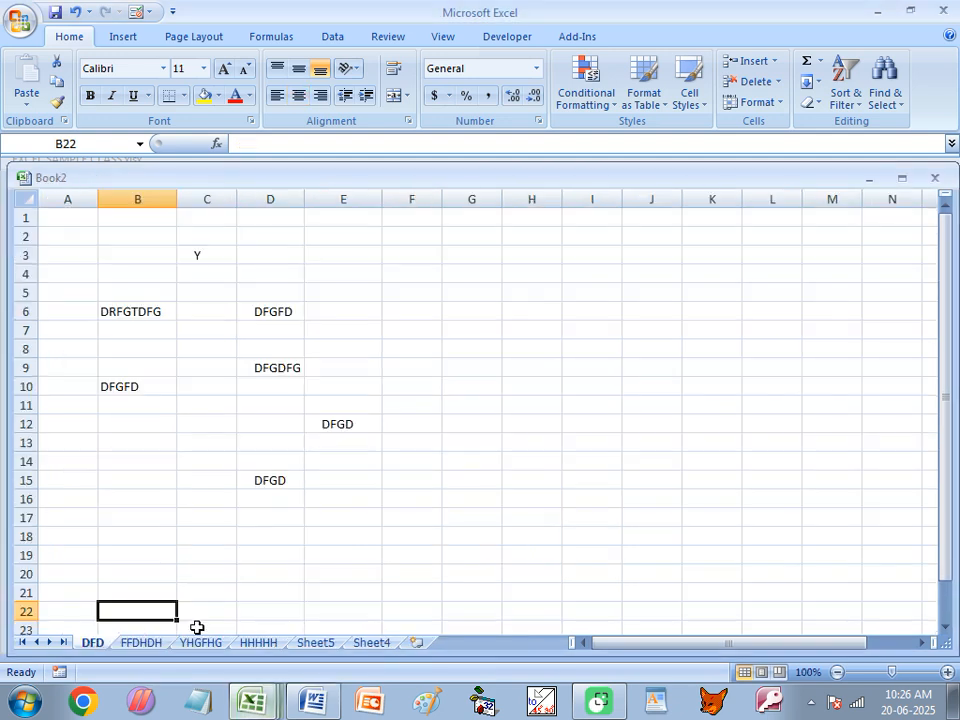
{"action": "left_click", "coordinate": [141, 643]}
{"action": "left_click", "coordinate": [201, 643]}
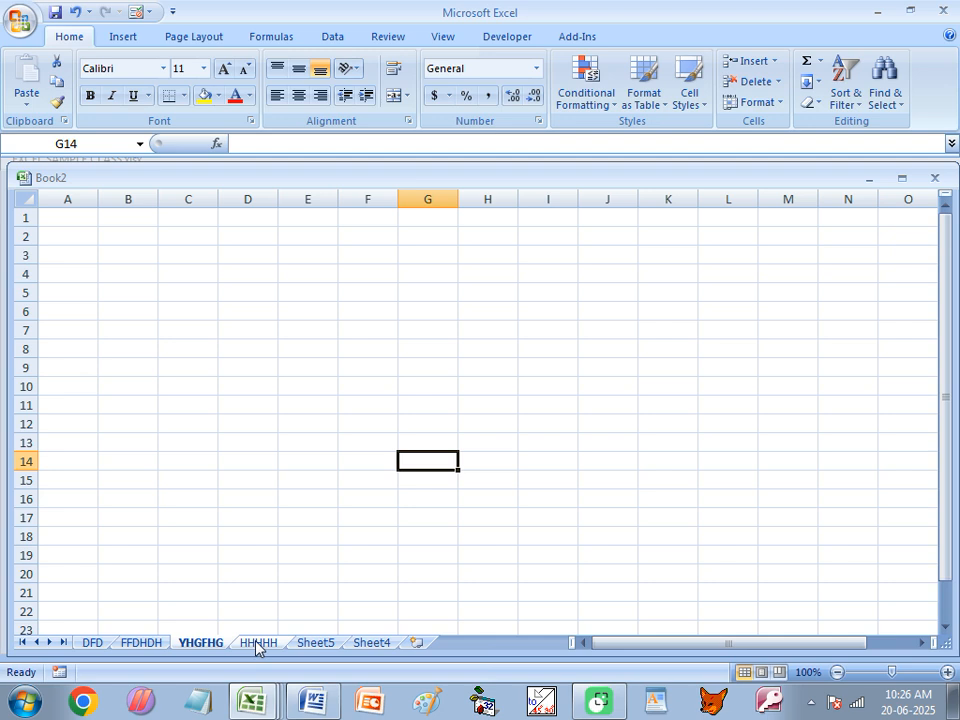
{"action": "left_click", "coordinate": [258, 643]}
{"action": "left_click", "coordinate": [302, 645]}
{"action": "left_click", "coordinate": [362, 645]}
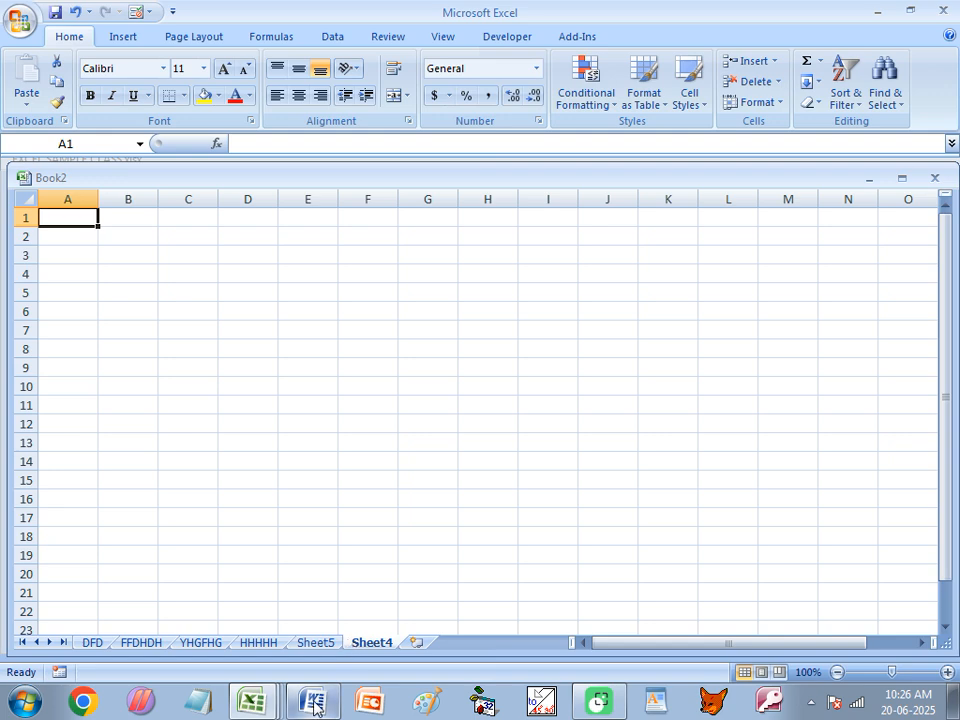
Step: Copy the MARKSHEET worksheet from class excel.xlsx into Book2, placing the copy before Sheet4
{"action": "left_click", "coordinate": [251, 700]}
{"action": "left_click", "coordinate": [204, 668]}
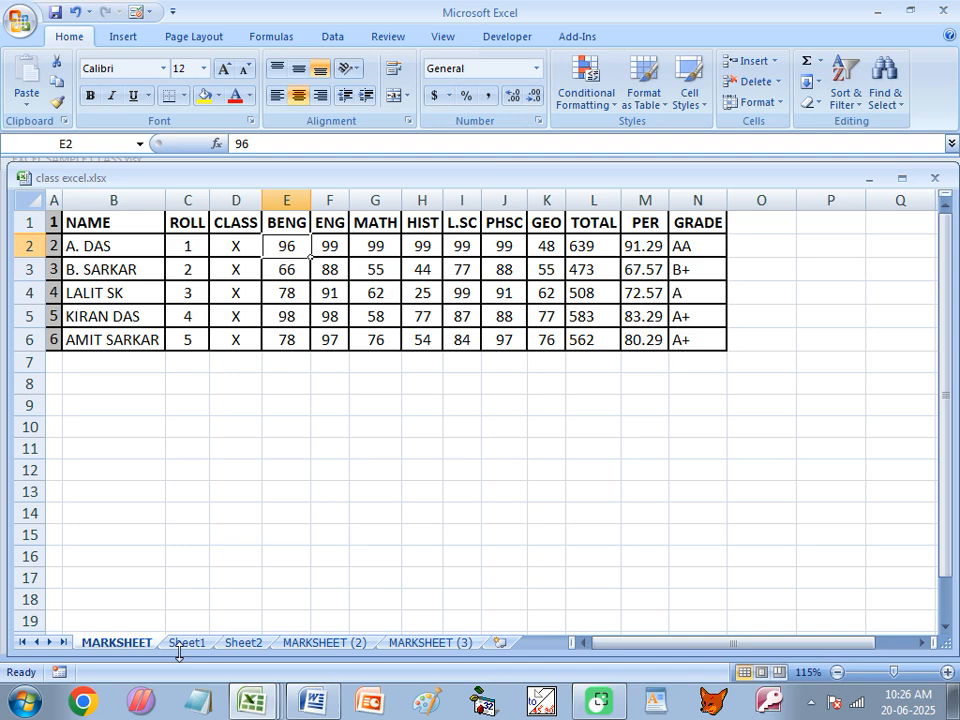
{"action": "right_click", "coordinate": [110, 644]}
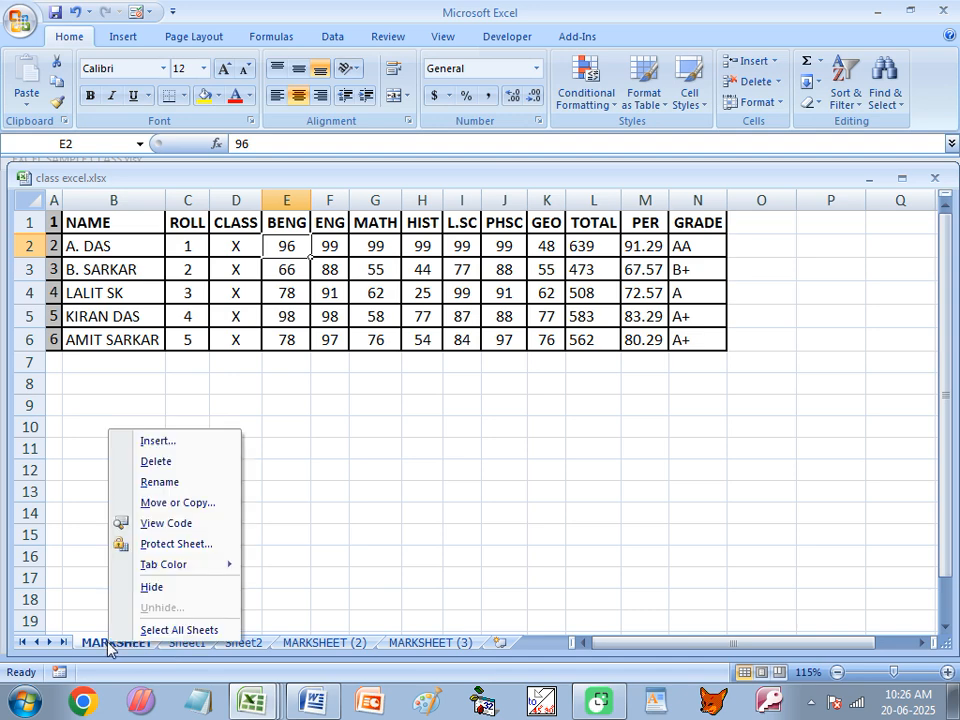
{"action": "left_click", "coordinate": [178, 504]}
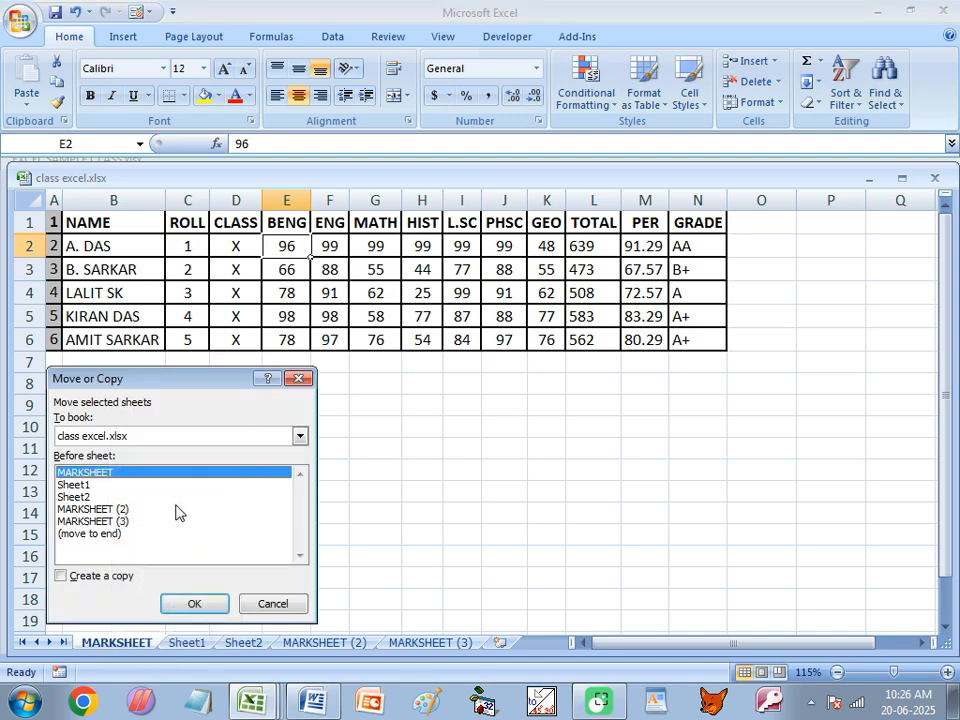
{"action": "left_click", "coordinate": [101, 438]}
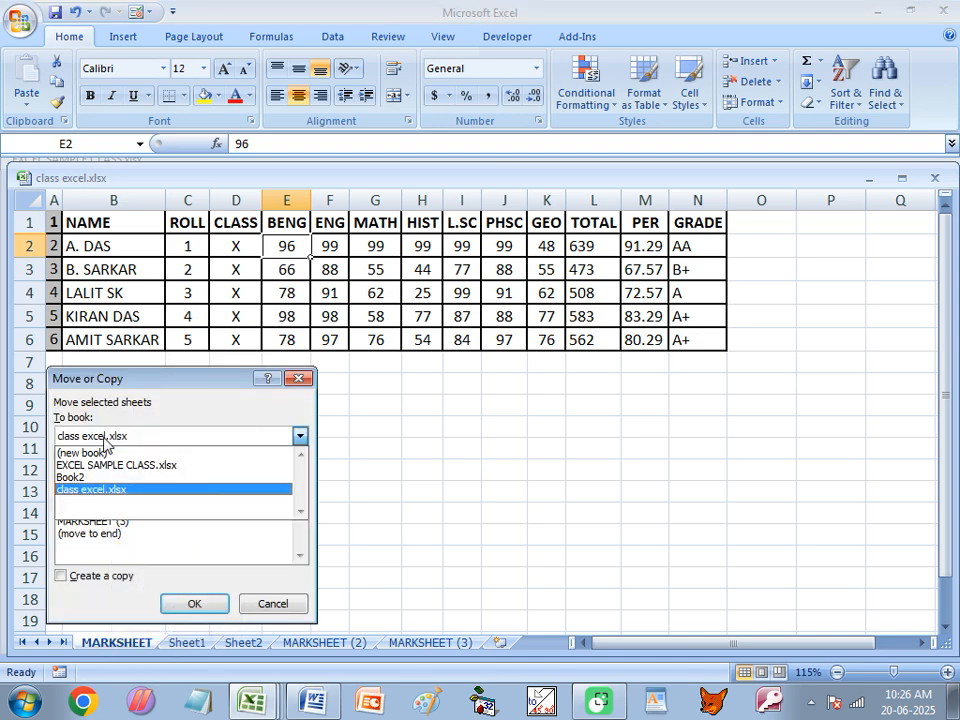
{"action": "left_click", "coordinate": [72, 478]}
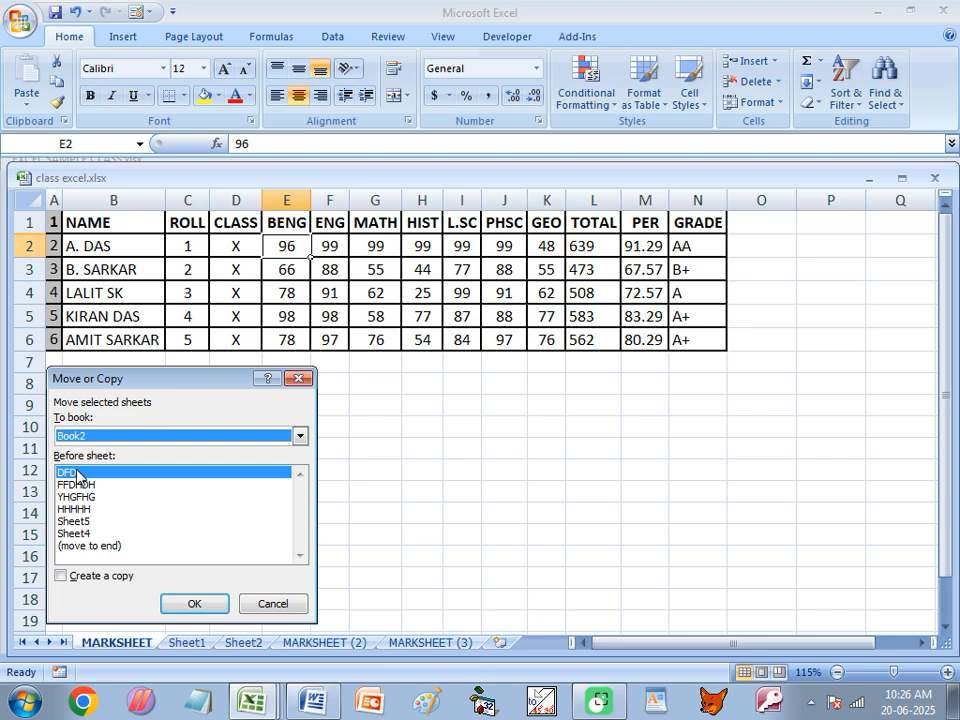
{"action": "left_click", "coordinate": [78, 536]}
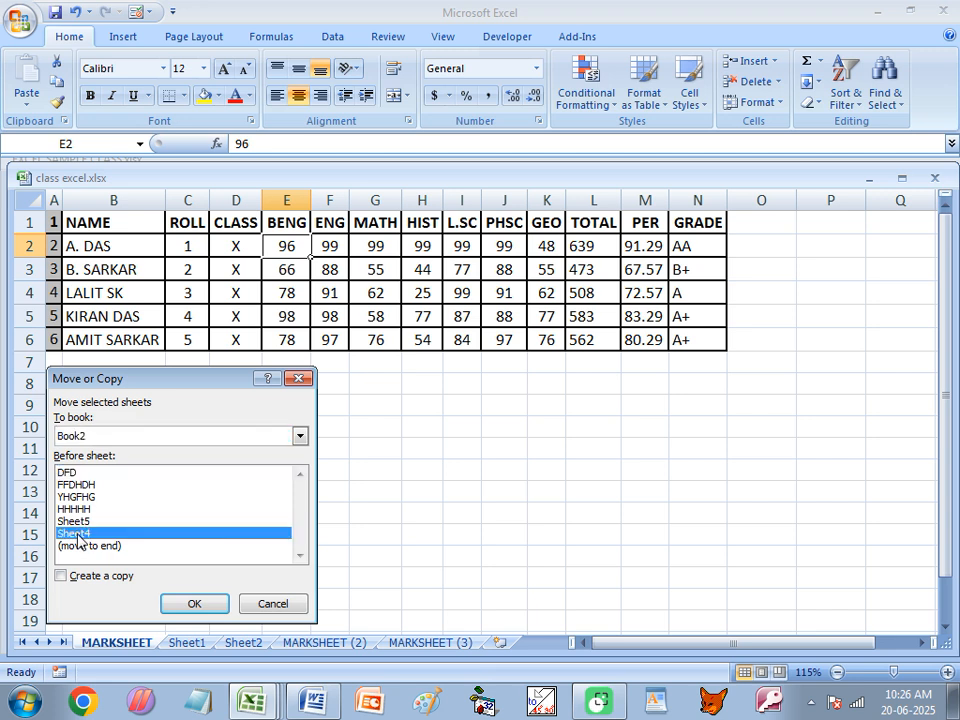
{"action": "left_click", "coordinate": [61, 577]}
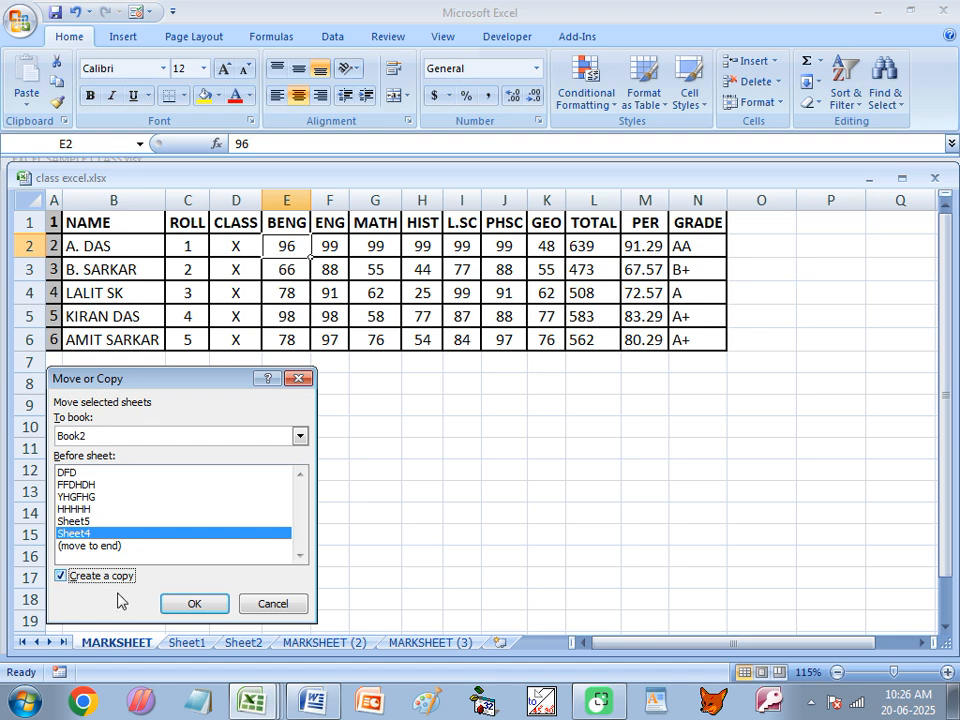
{"action": "left_click", "coordinate": [183, 606]}
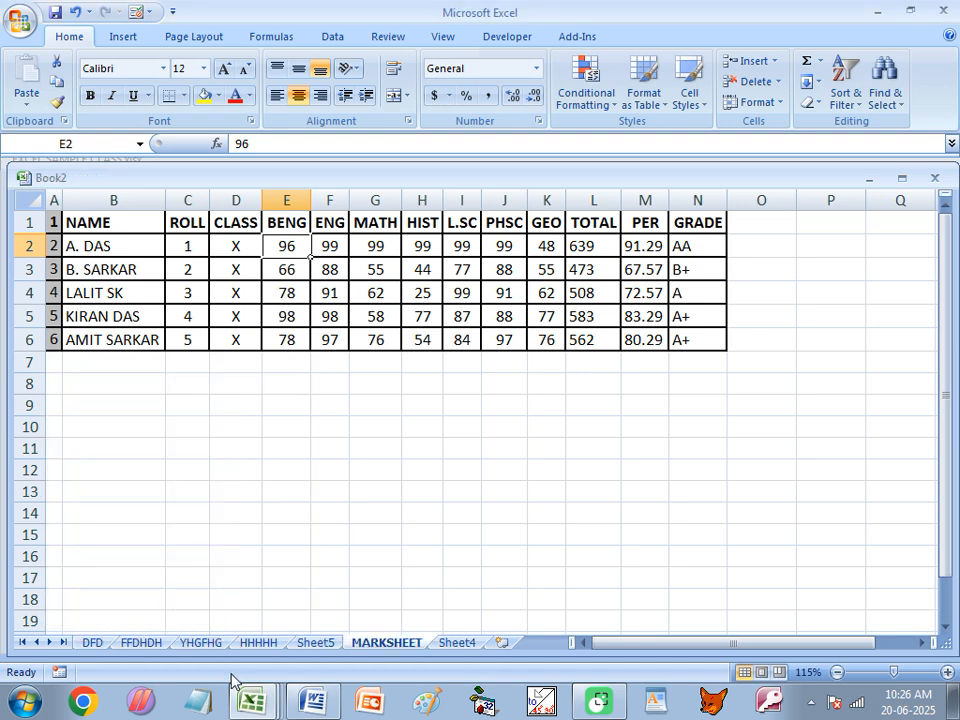
Step: View the copied MARKSHEET in Book2 and look through the workbook's preceding worksheets from Sheet5 back to DFD
{"action": "left_click", "coordinate": [252, 704]}
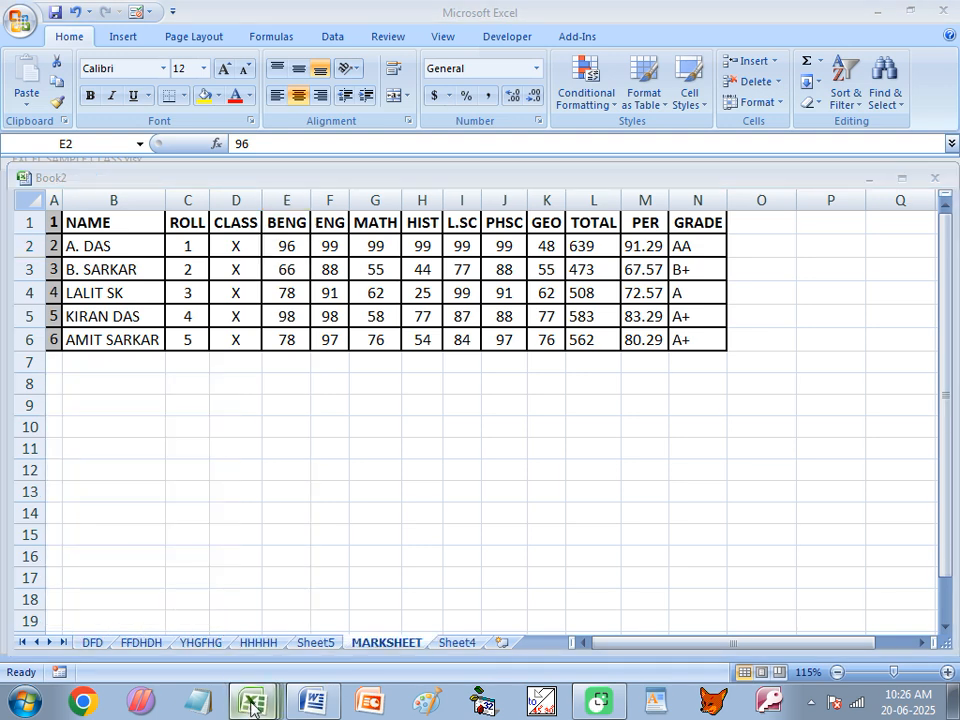
{"action": "left_click", "coordinate": [384, 646]}
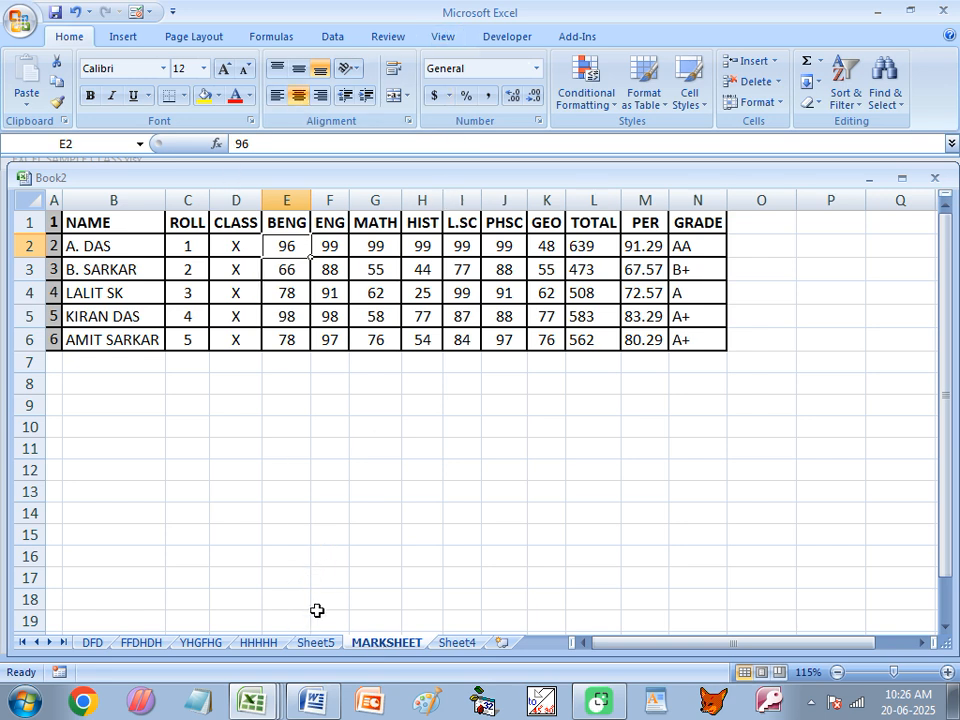
{"action": "left_click", "coordinate": [316, 643]}
{"action": "left_click", "coordinate": [236, 643]}
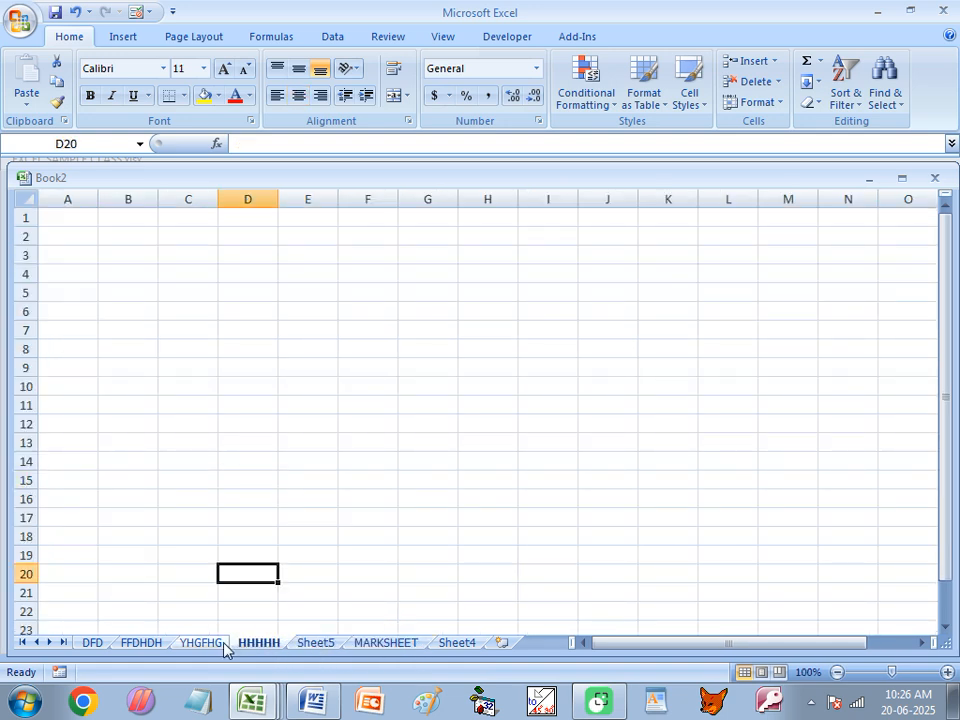
{"action": "left_click", "coordinate": [222, 645]}
{"action": "left_click", "coordinate": [134, 645]}
{"action": "left_click", "coordinate": [95, 644]}
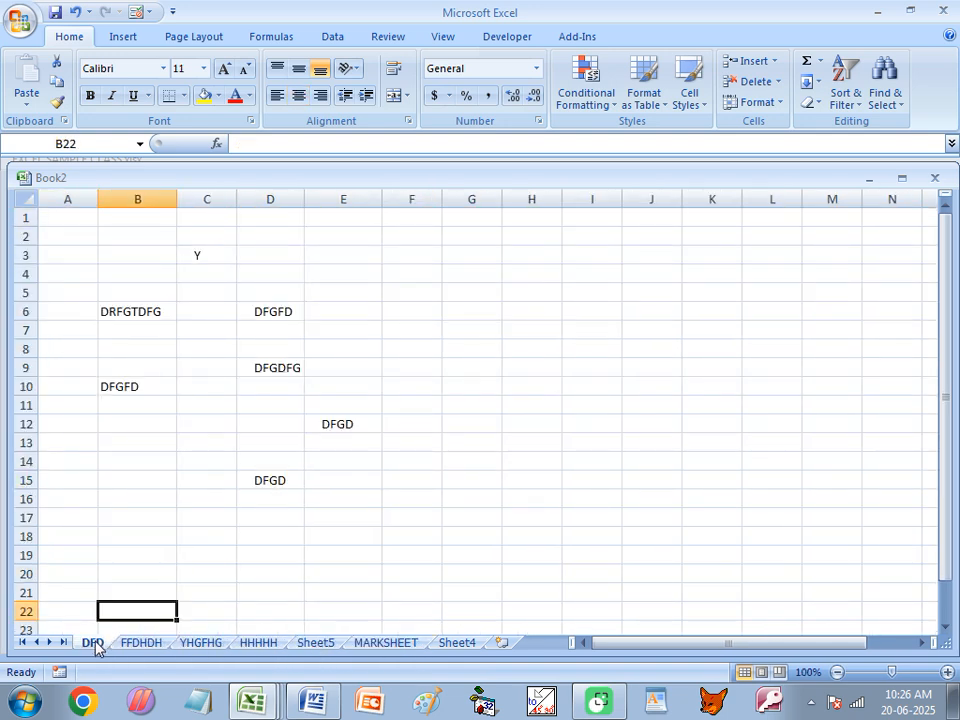
{"action": "left_click", "coordinate": [343, 578]}
Step: Switch to EXCEL SAMPLE CLASS.xlsx and set its mark worksheet to be copied into Book2 using Move or Copy
{"action": "left_click", "coordinate": [255, 700]}
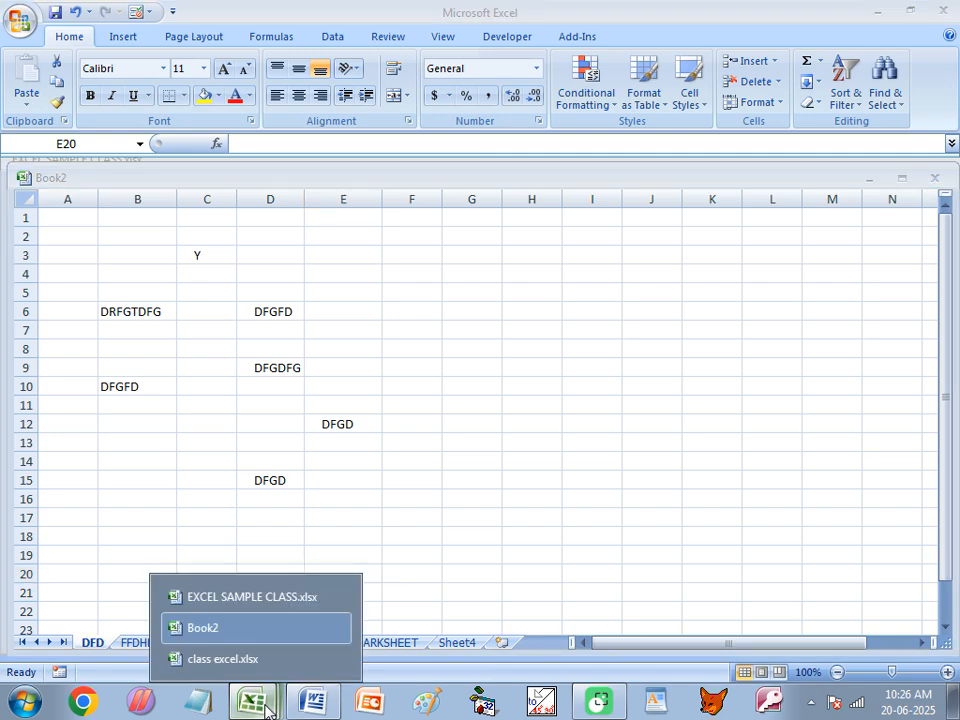
{"action": "left_click", "coordinate": [229, 600]}
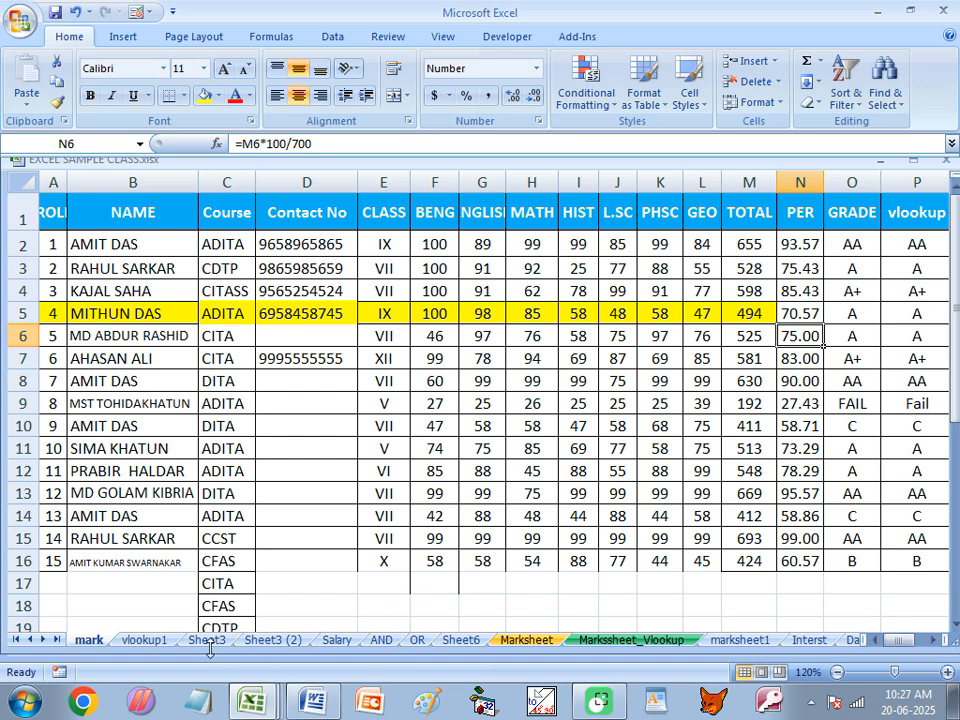
{"action": "right_click", "coordinate": [87, 644]}
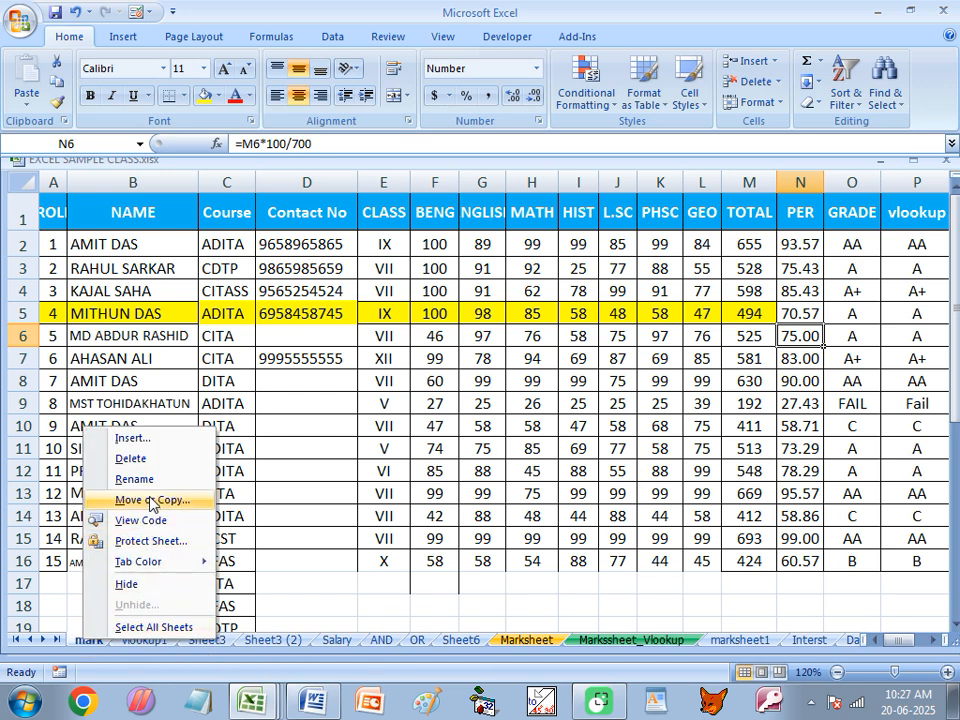
{"action": "left_click", "coordinate": [120, 499]}
{"action": "left_click", "coordinate": [64, 427]}
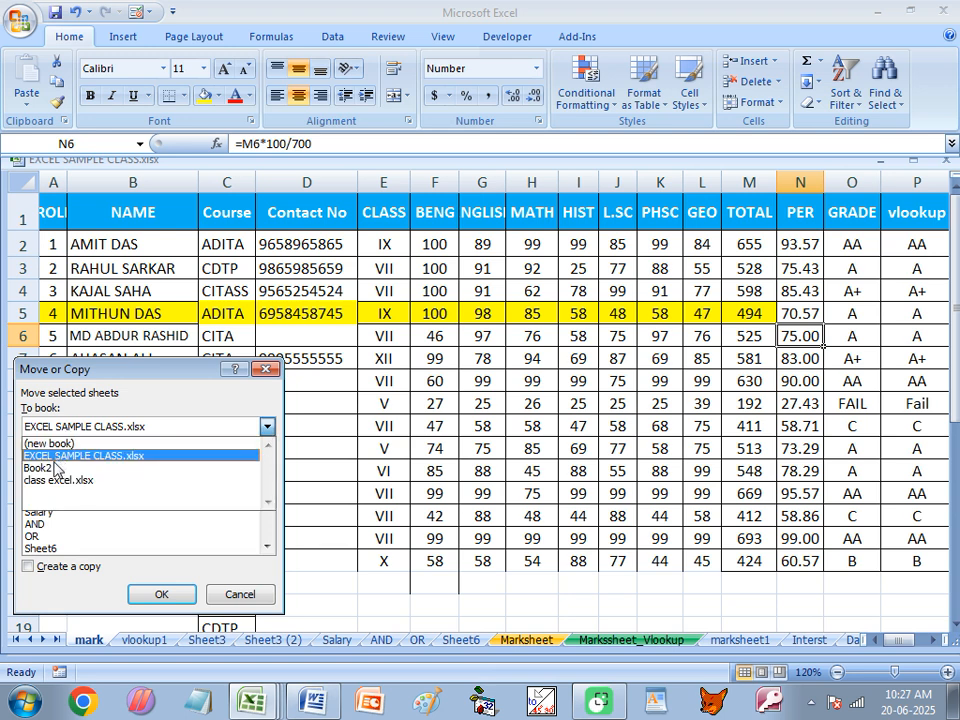
{"action": "left_click", "coordinate": [45, 475]}
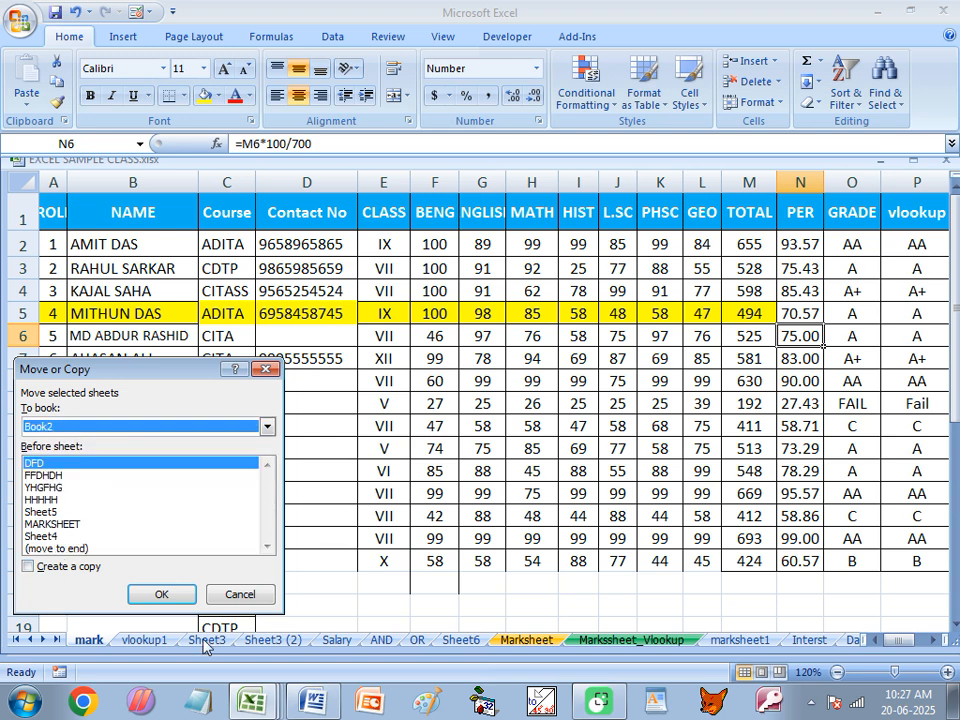
{"action": "left_click", "coordinate": [40, 570]}
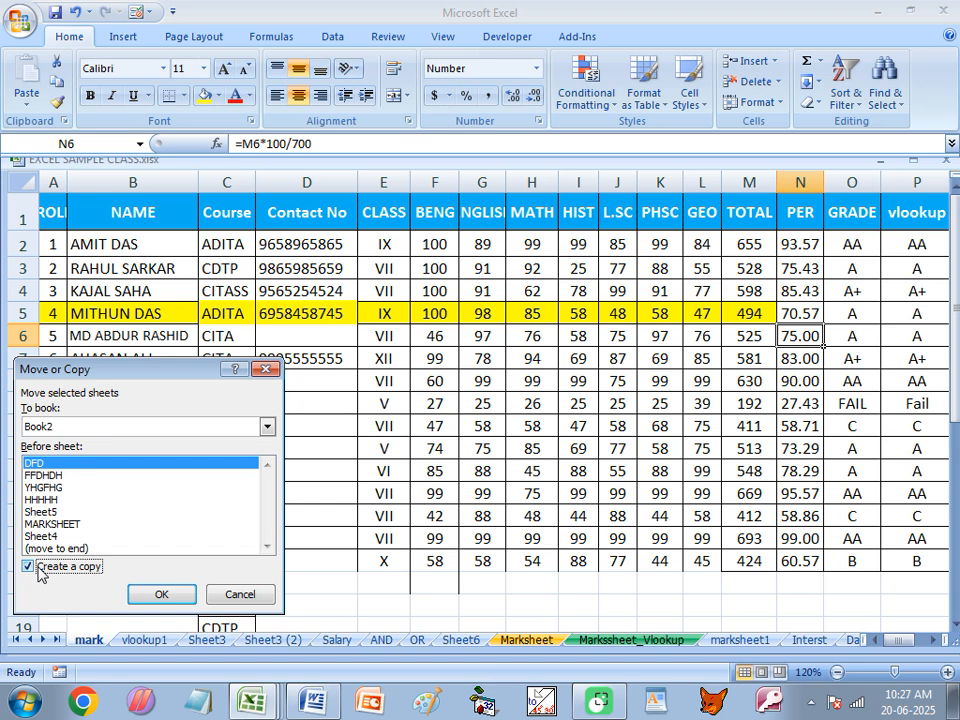
Step: Copy the mark sheet into the Book2 workbook, placing it before the DFD sheet
{"action": "left_click", "coordinate": [178, 596]}
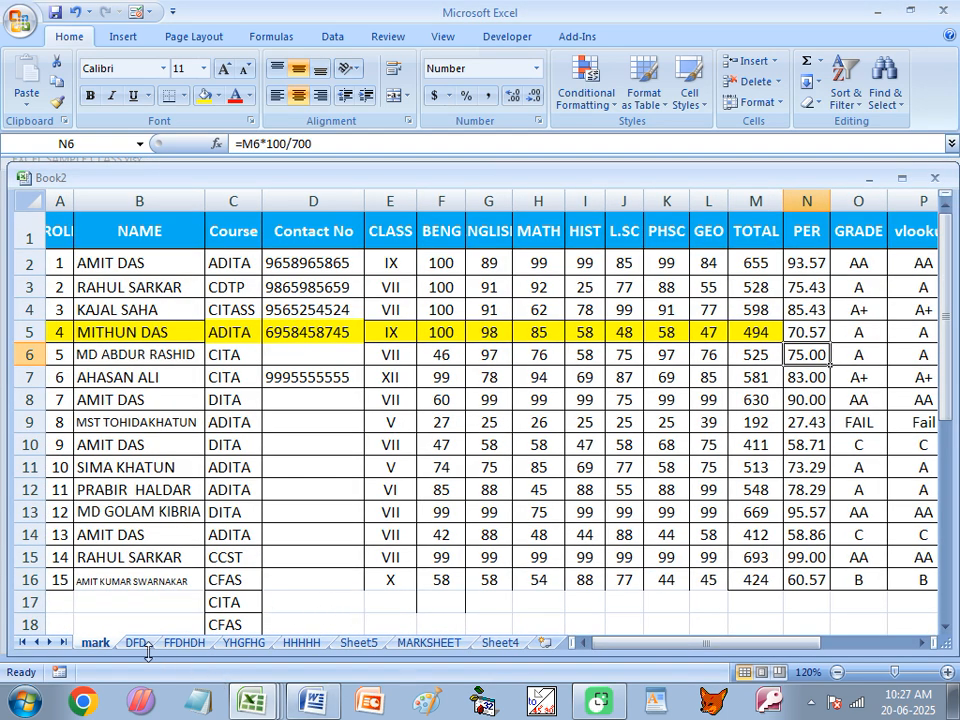
{"action": "left_click", "coordinate": [178, 334]}
{"action": "left_click_drag", "start_coordinate": [488, 352], "coordinate": [498, 339]}
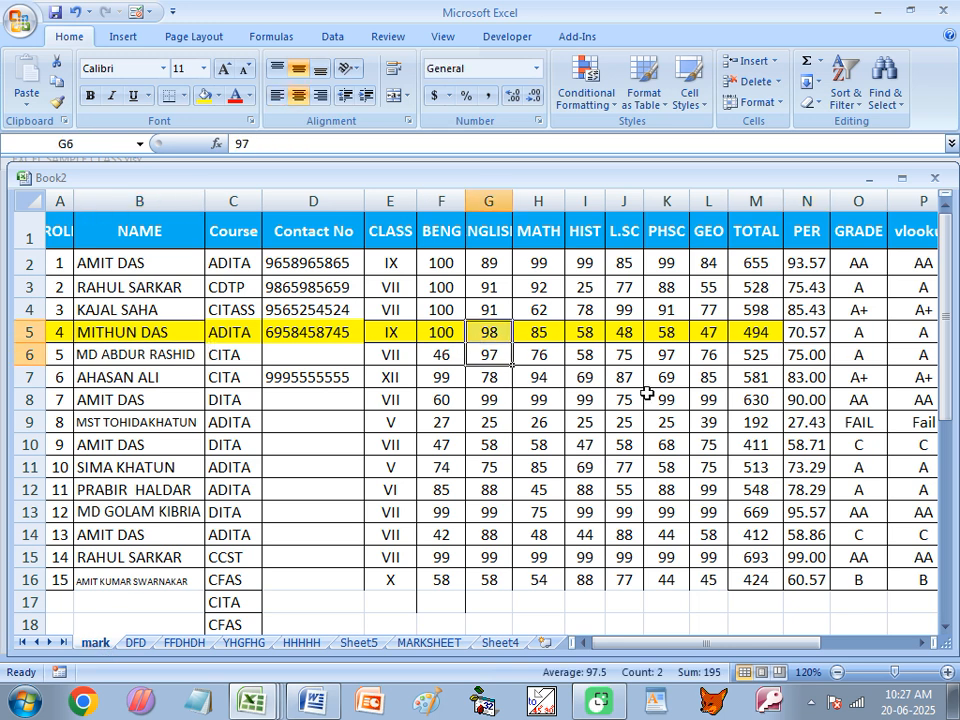
{"action": "left_click", "coordinate": [665, 399]}
Step: Look through the DFD, FFDHDH and YHGFHG sheets of Book2
{"action": "left_click", "coordinate": [145, 646]}
{"action": "left_click", "coordinate": [183, 643]}
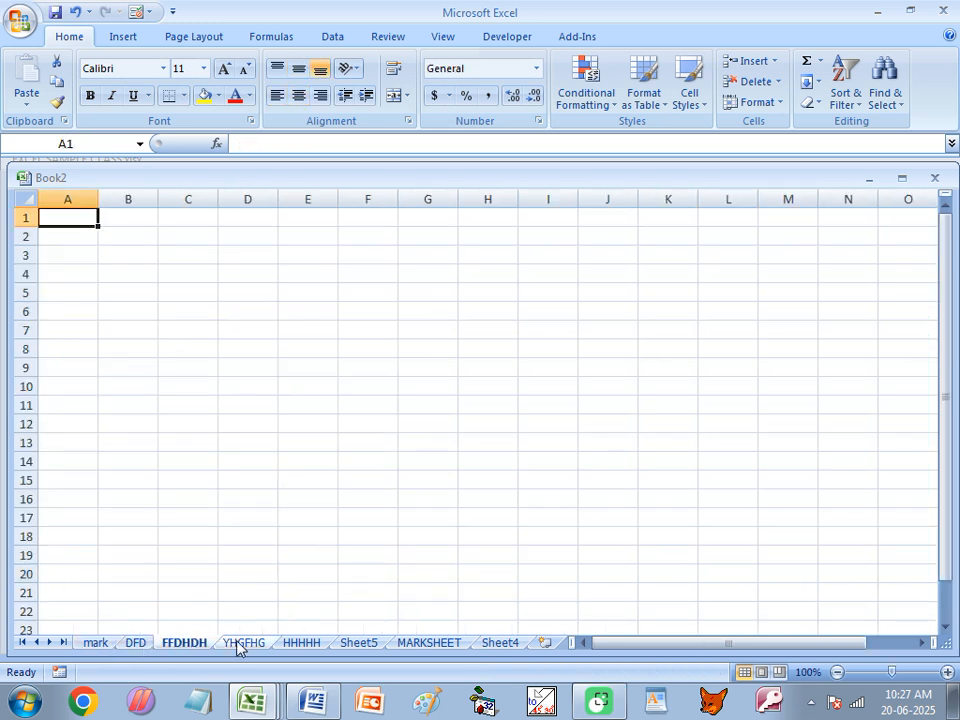
{"action": "left_click", "coordinate": [238, 644]}
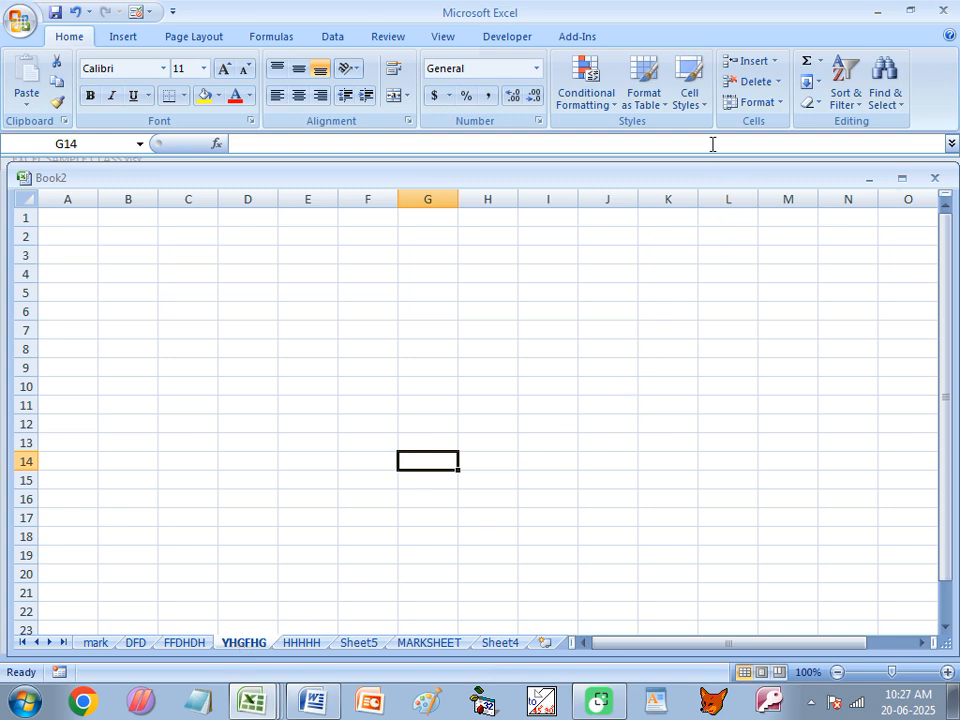
Step: Examine the sheet tab colour options and view the coloured sheet tabs in EXCEL SAMPLE CLASS.xlsx
{"action": "left_click", "coordinate": [770, 102]}
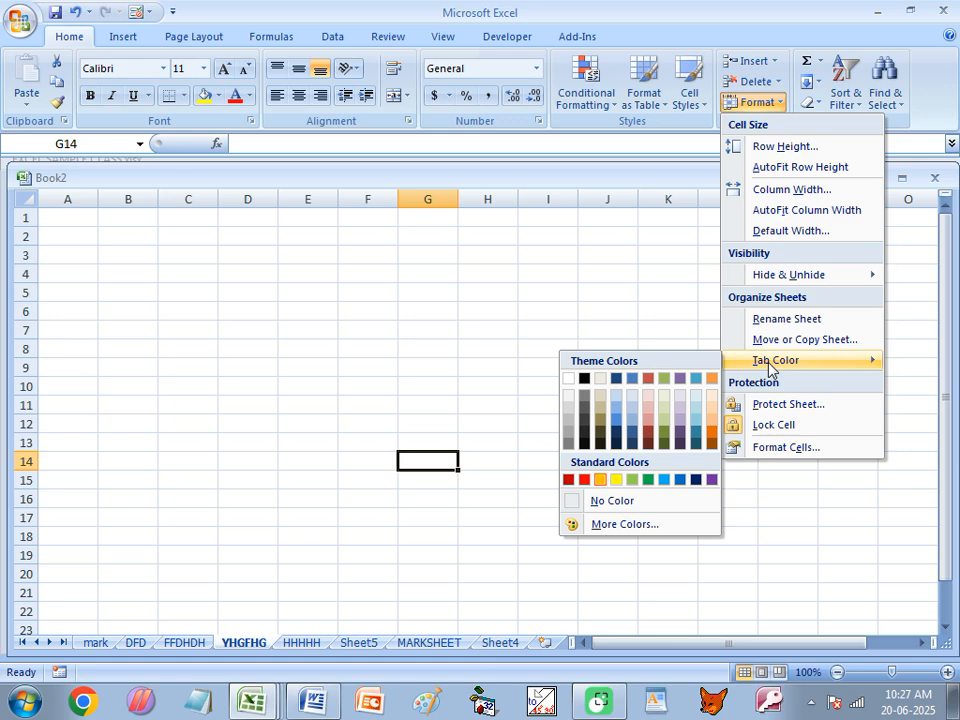
{"action": "left_click", "coordinate": [100, 651]}
{"action": "left_click", "coordinate": [252, 700]}
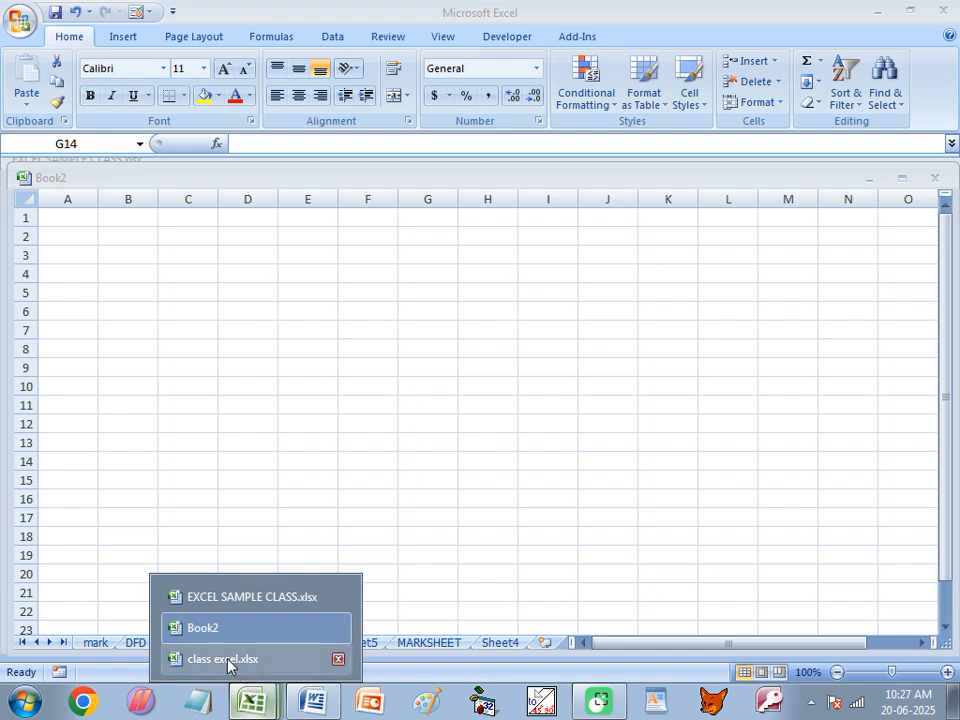
{"action": "left_click", "coordinate": [224, 603]}
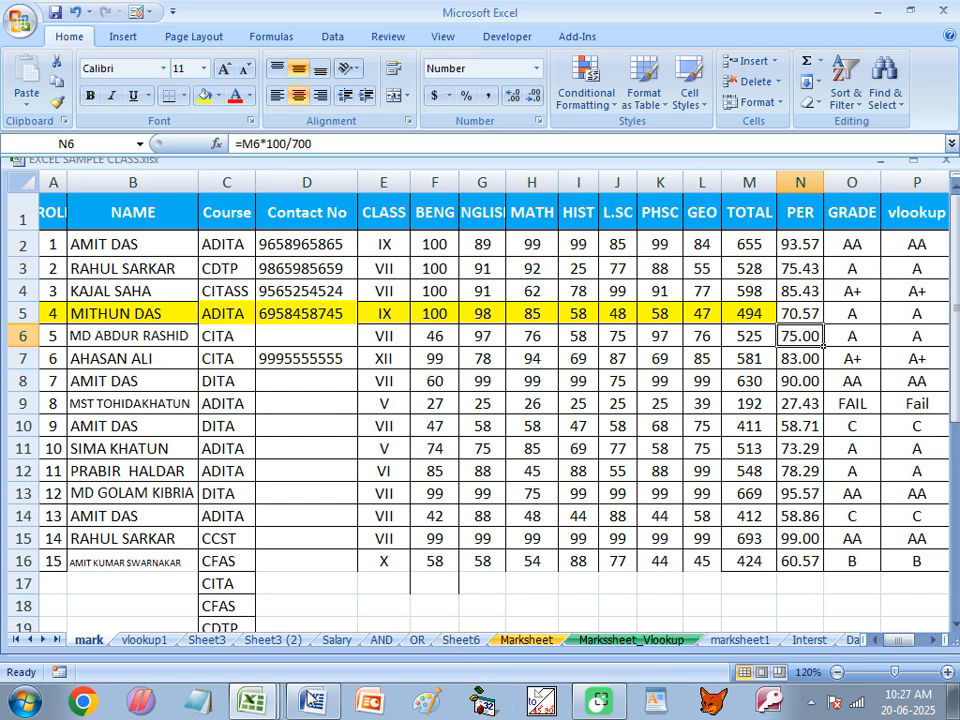
Step: Return to the Book2 workbook and set the mark sheet's tab colour to yellow
{"action": "mouse_move", "coordinate": [270, 708]}
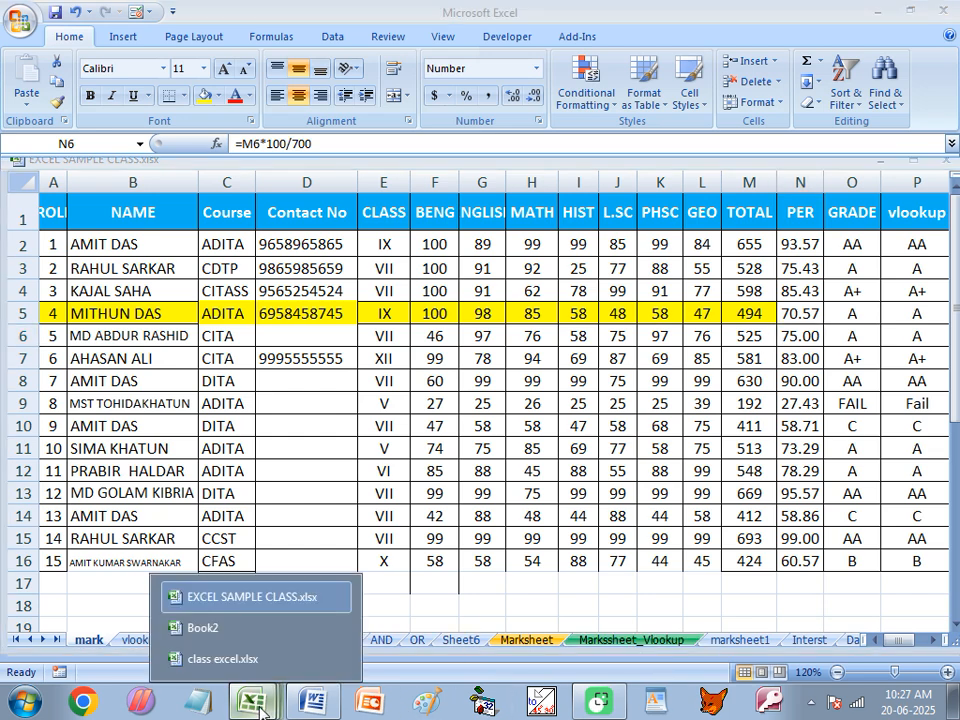
{"action": "left_click", "coordinate": [203, 626]}
{"action": "left_click", "coordinate": [95, 643]}
{"action": "right_click", "coordinate": [95, 643]}
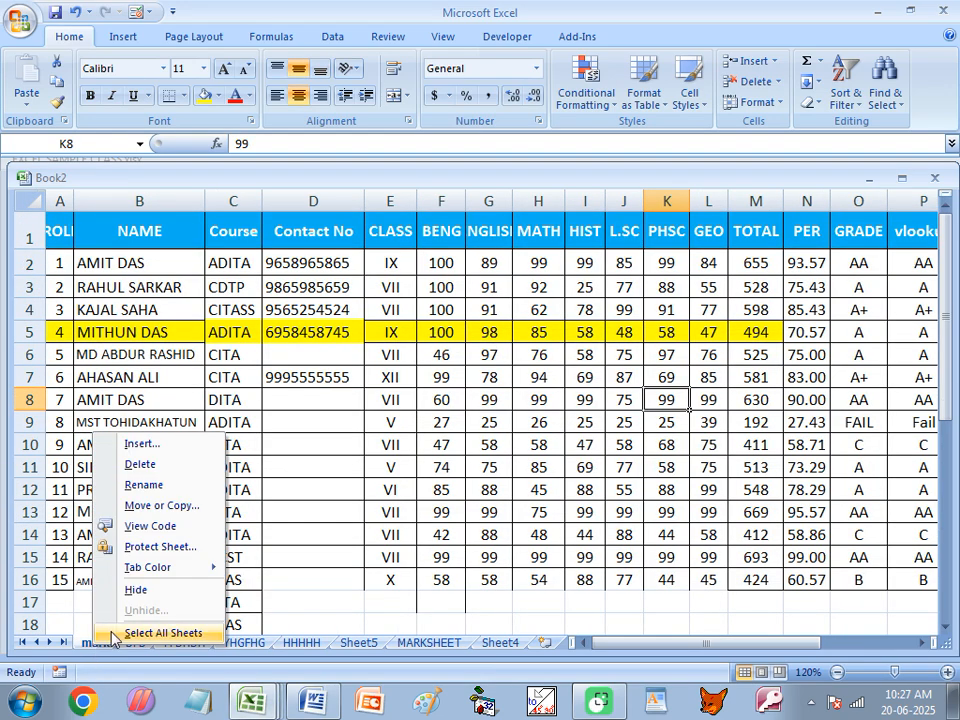
{"action": "mouse_move", "coordinate": [180, 575]}
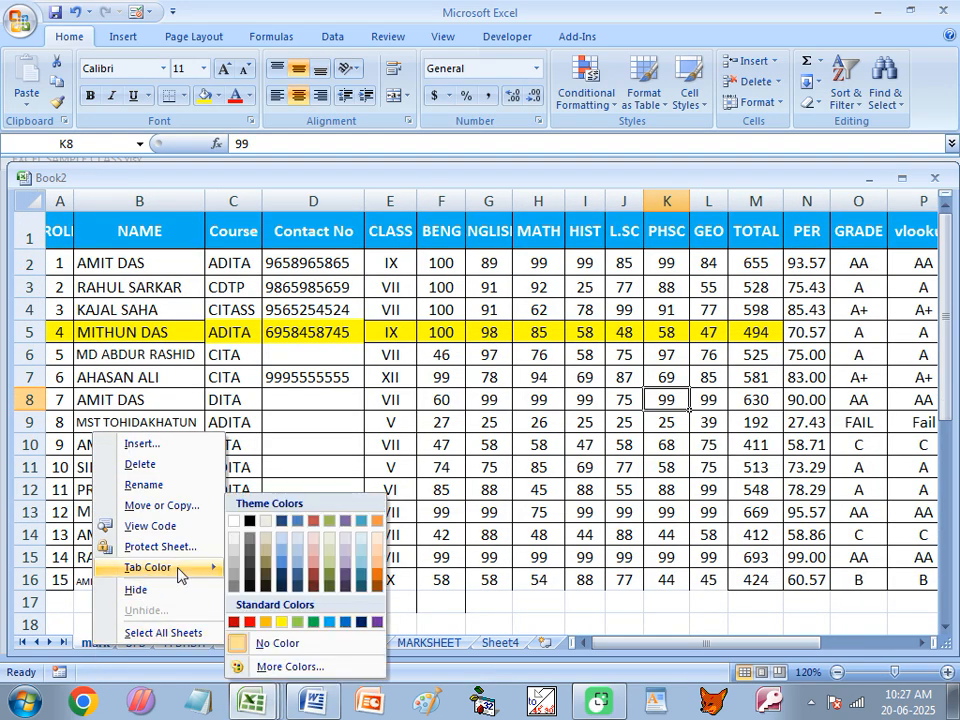
{"action": "left_click", "coordinate": [250, 622]}
Step: Set the DFD sheet's tab colour to the standard red
{"action": "left_click", "coordinate": [136, 643]}
{"action": "right_click", "coordinate": [136, 643]}
{"action": "mouse_move", "coordinate": [190, 566]}
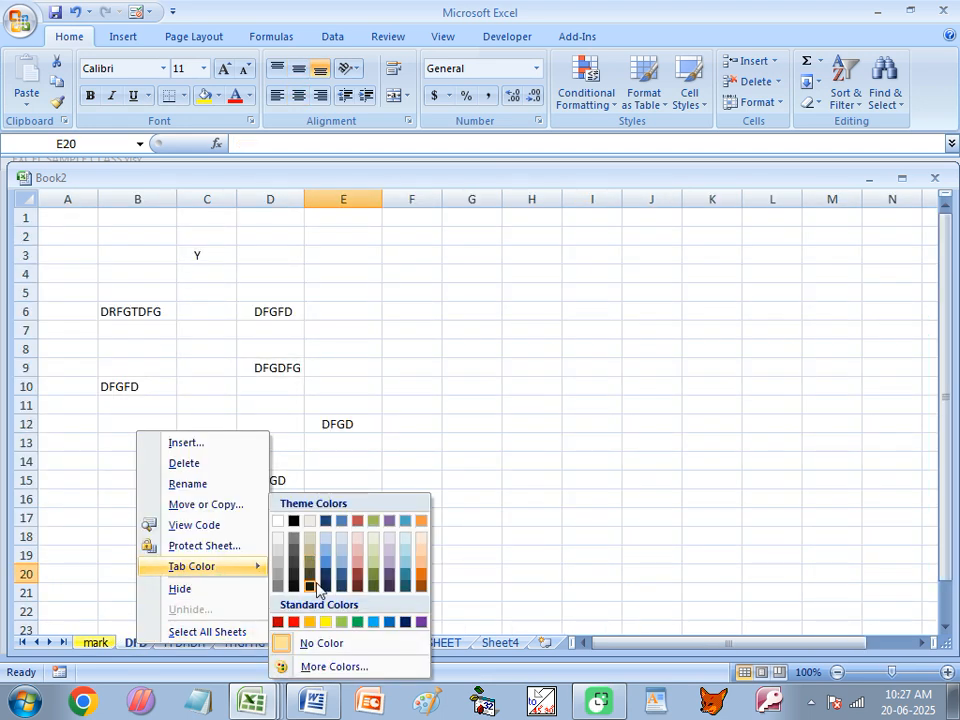
{"action": "left_click", "coordinate": [293, 622]}
{"action": "left_click", "coordinate": [188, 645]}
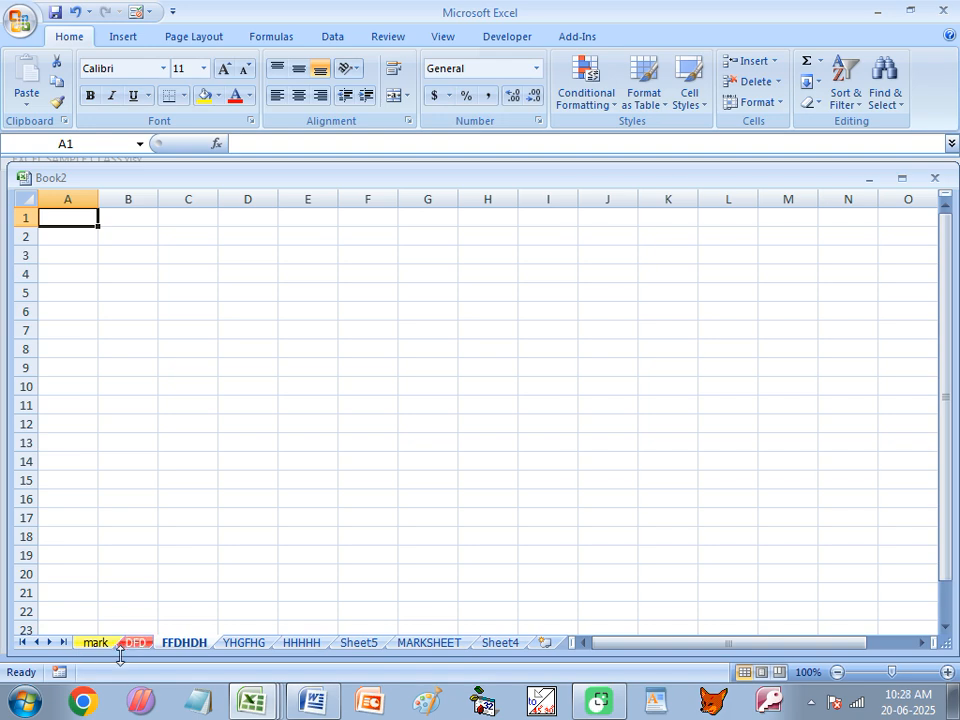
Step: Look through the mark, DFD, FFDHDH and YHGFHG sheets to compare their tab colours
{"action": "left_click", "coordinate": [86, 645]}
{"action": "left_click", "coordinate": [133, 645]}
{"action": "left_click", "coordinate": [185, 645]}
{"action": "left_click", "coordinate": [233, 645]}
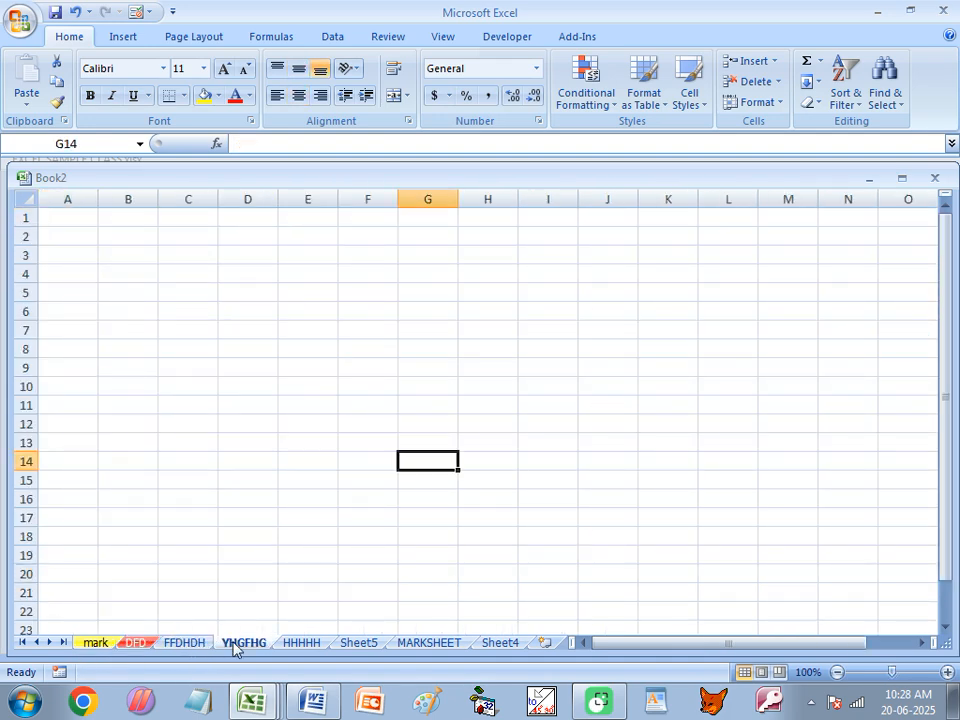
{"action": "left_click", "coordinate": [128, 40]}
{"action": "left_click", "coordinate": [176, 38]}
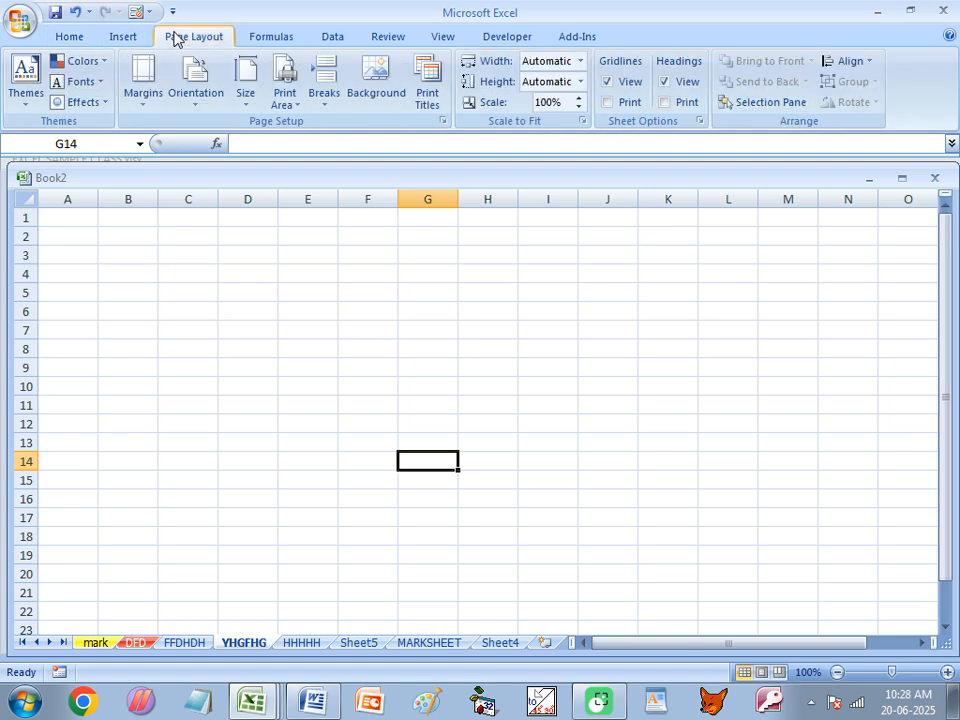
{"action": "left_click", "coordinate": [98, 645]}
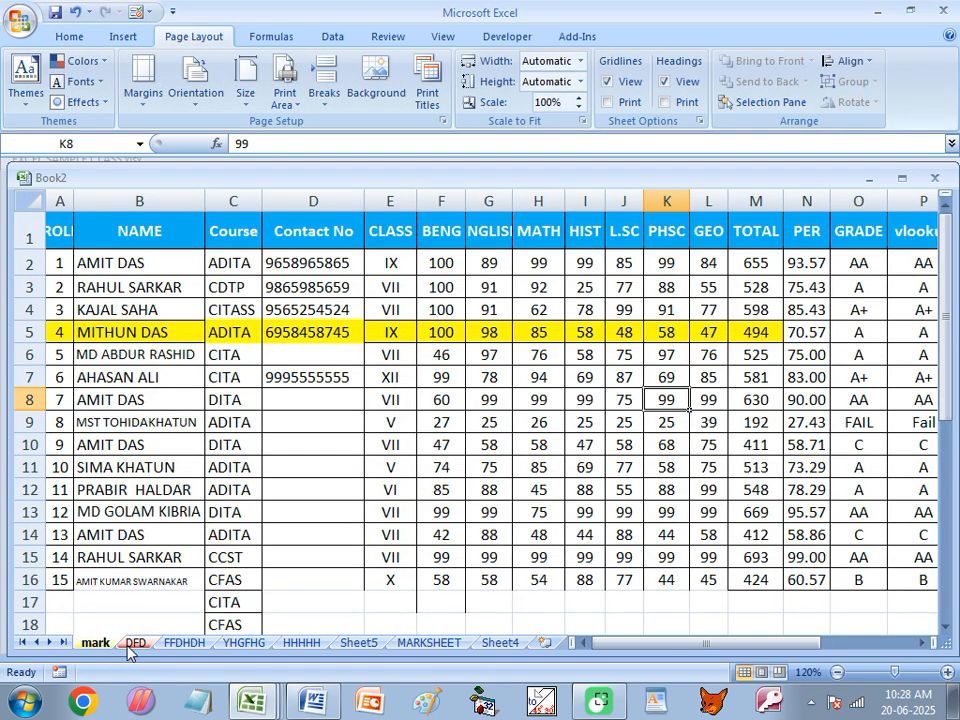
{"action": "left_click", "coordinate": [133, 646]}
Step: Set the FFDHDH sheet's tab colour to the standard blue
{"action": "left_click", "coordinate": [196, 645]}
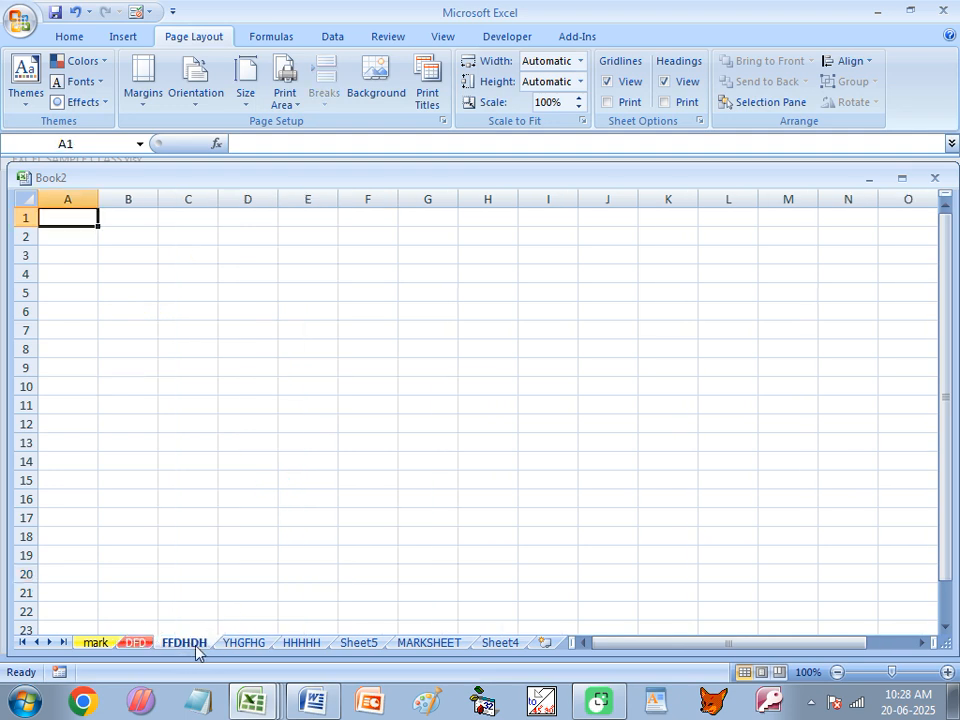
{"action": "right_click", "coordinate": [193, 646]}
{"action": "mouse_move", "coordinate": [276, 563]}
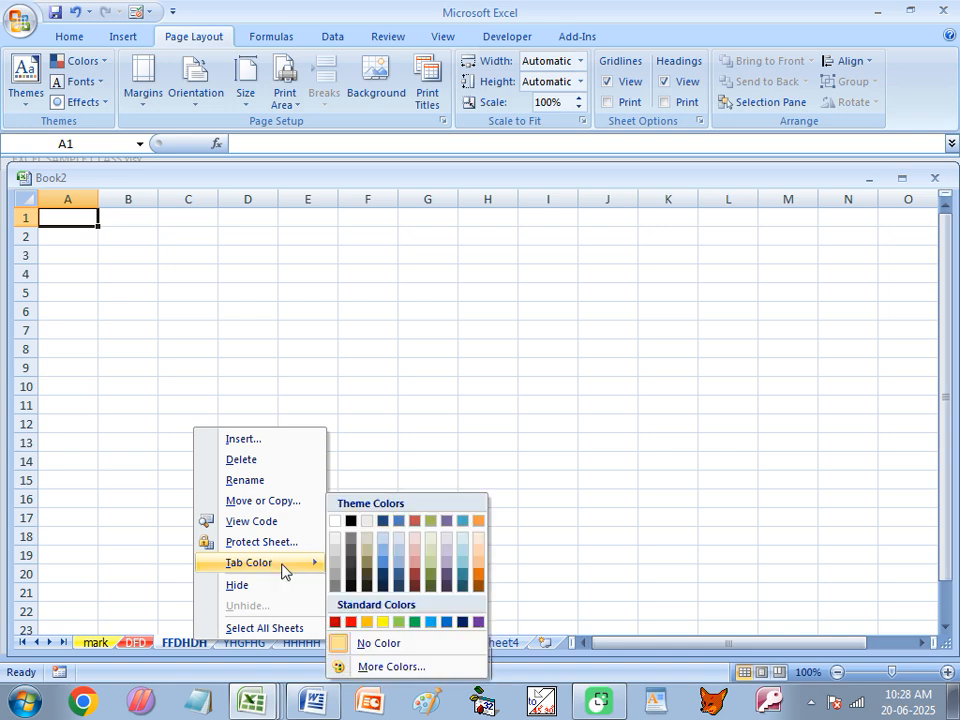
{"action": "left_click", "coordinate": [446, 622]}
{"action": "left_click", "coordinate": [255, 645]}
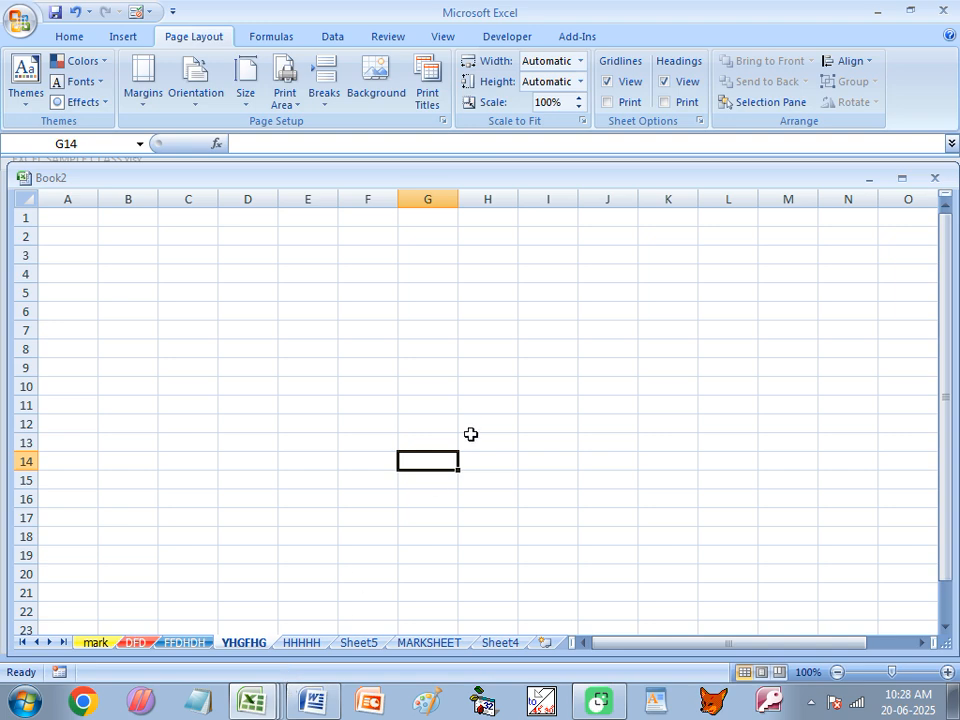
Step: Examine the tab colour and sheet protection options and return to the mark sheet
{"action": "left_click", "coordinate": [68, 36]}
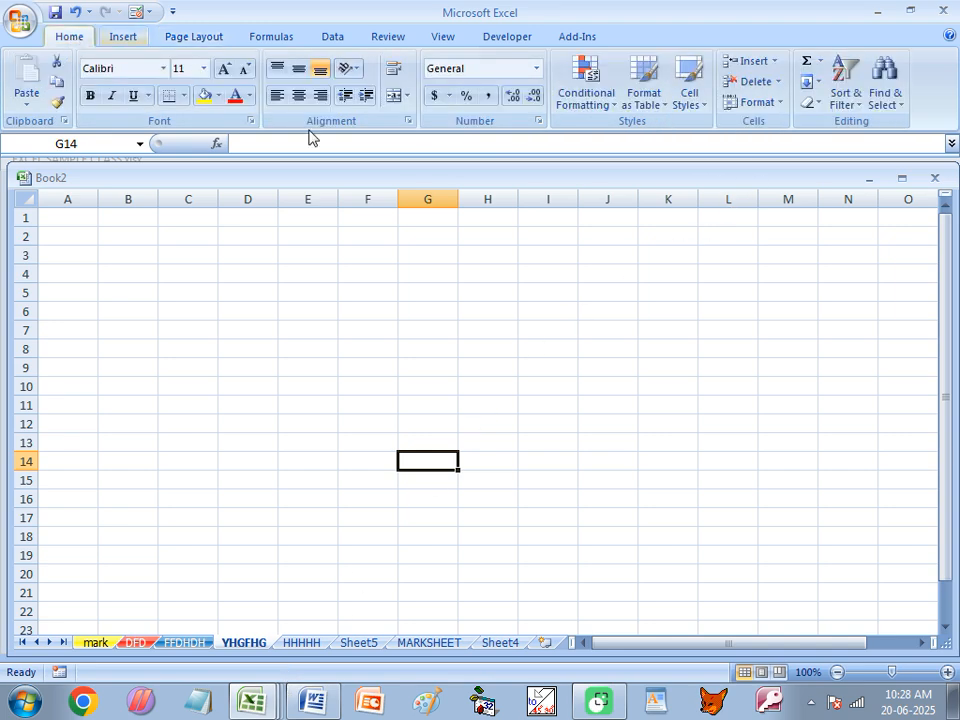
{"action": "left_click", "coordinate": [758, 102]}
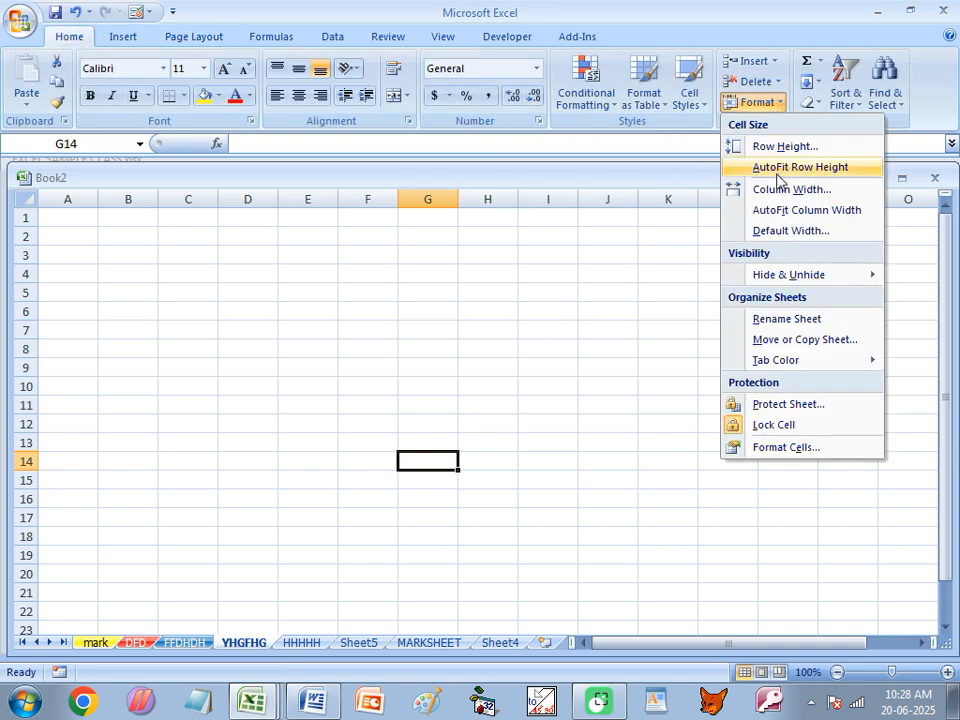
{"action": "mouse_move", "coordinate": [785, 362]}
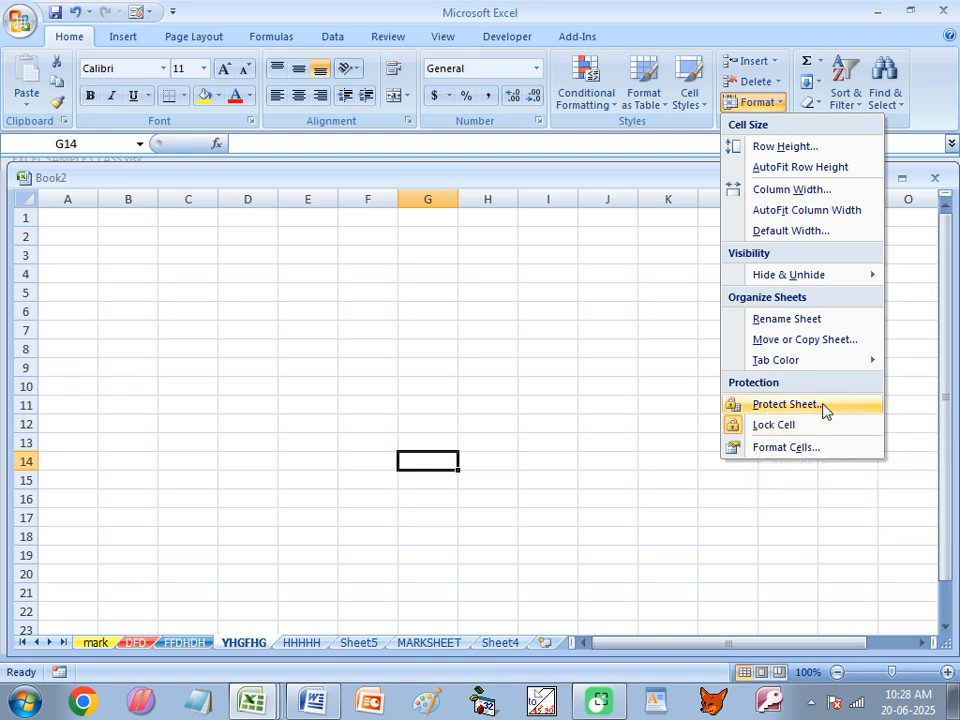
{"action": "left_click", "coordinate": [95, 643]}
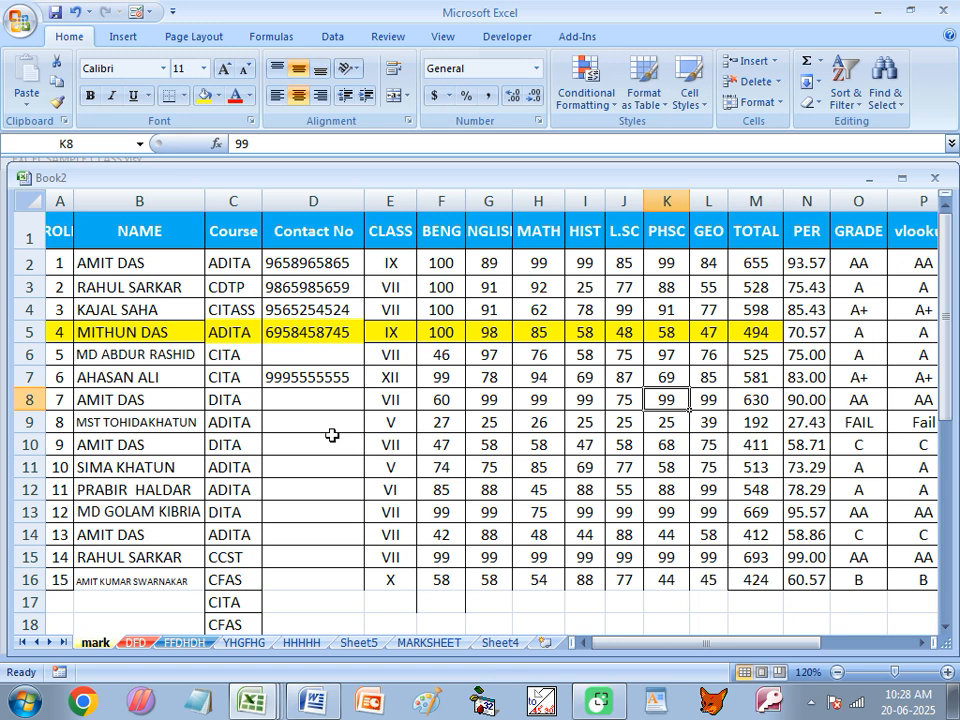
Step: Try to enter a four-digit contact number in cell D10 of the mark sheet and discard it
{"action": "left_click", "coordinate": [330, 444]}
{"action": "type", "text": "2313"}
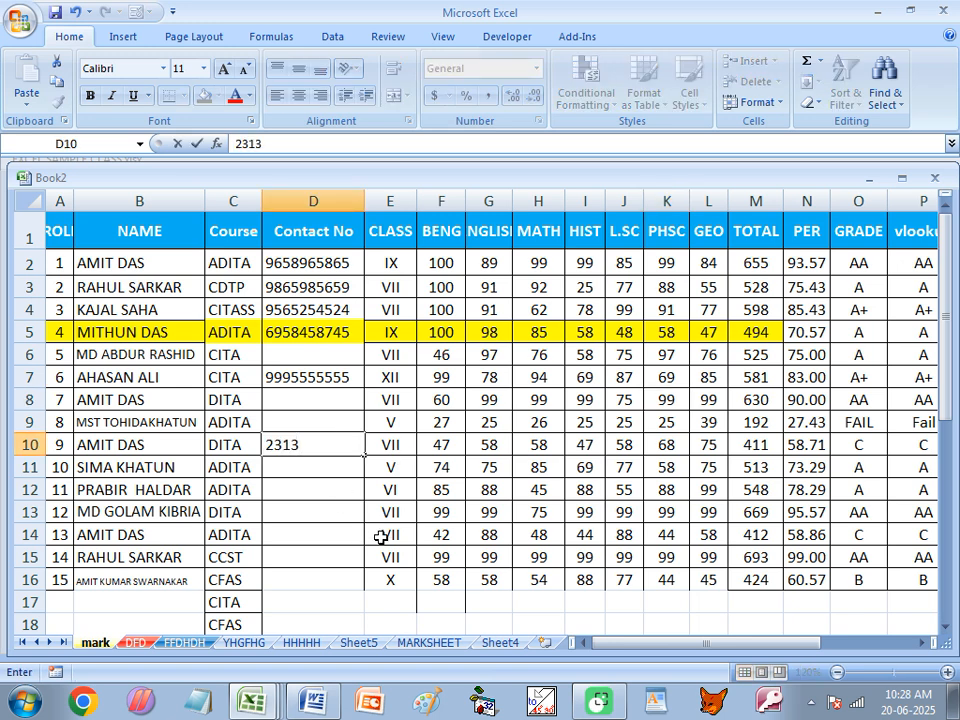
{"action": "key", "text": "Return"}
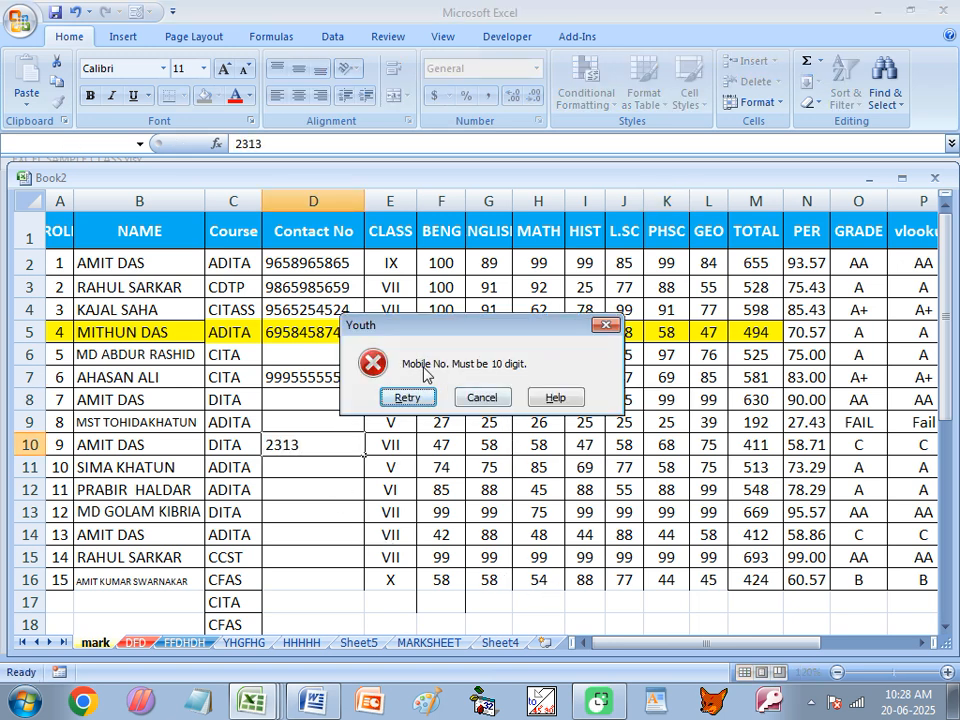
{"action": "left_click", "coordinate": [479, 398]}
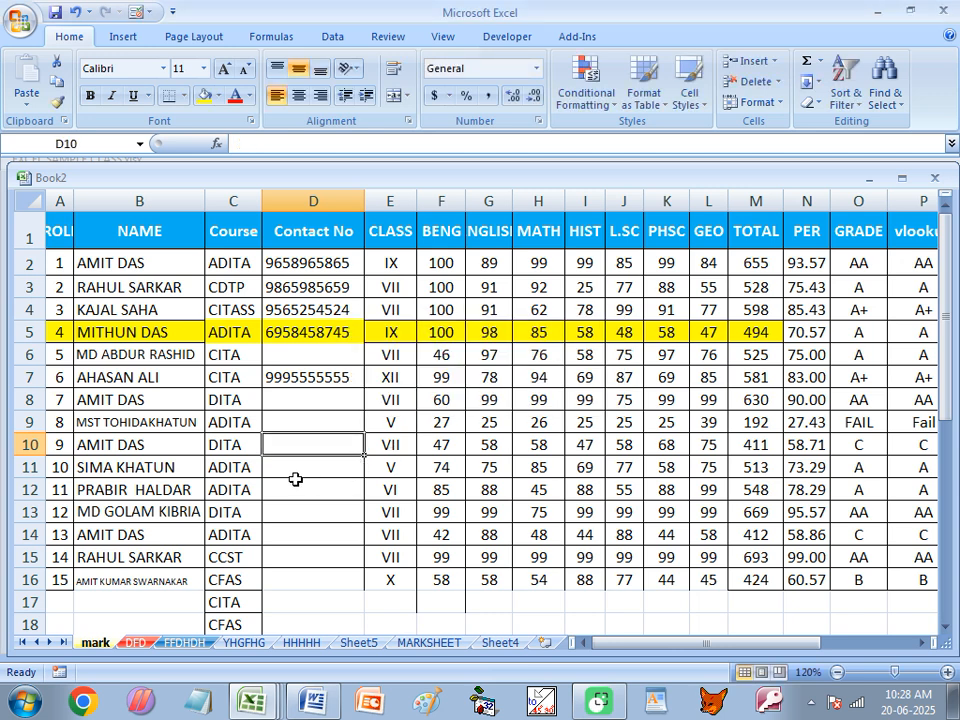
Step: Enter ten-digit contact numbers in cells D10 and D11, removing the extra eleventh digit from the D11 entry
{"action": "type", "text": "5555555555"}
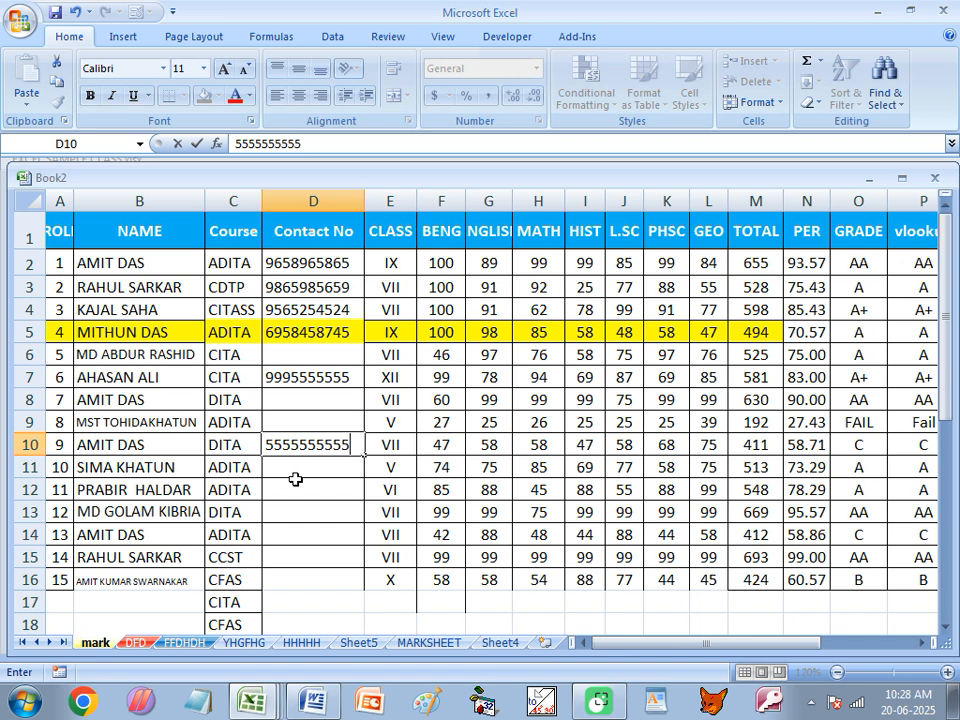
{"action": "key", "text": "Return"}
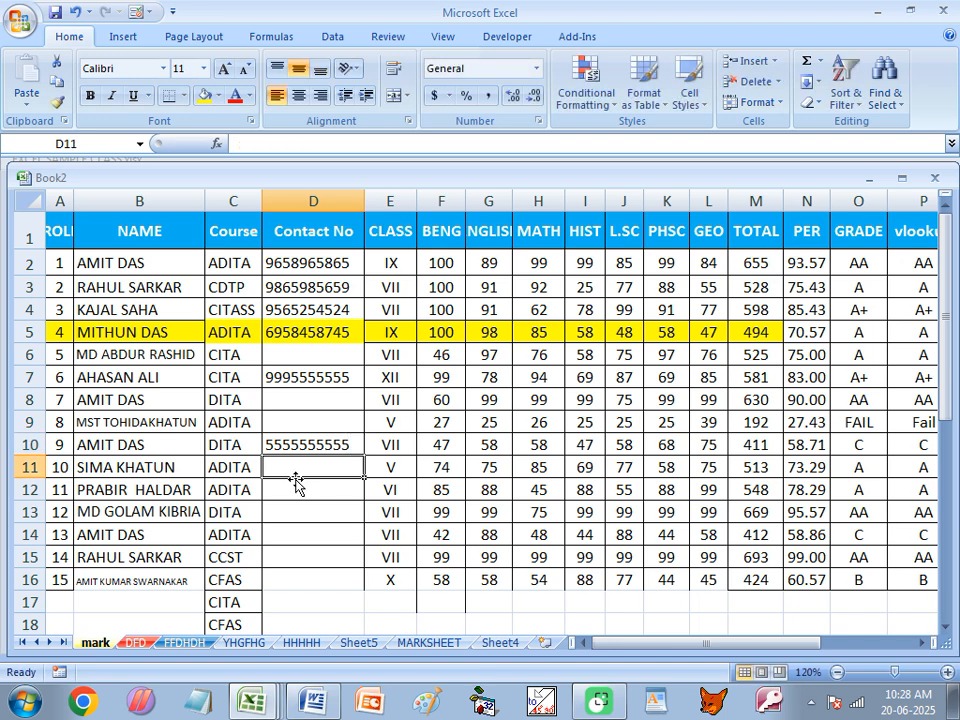
{"action": "type", "text": "66666666666"}
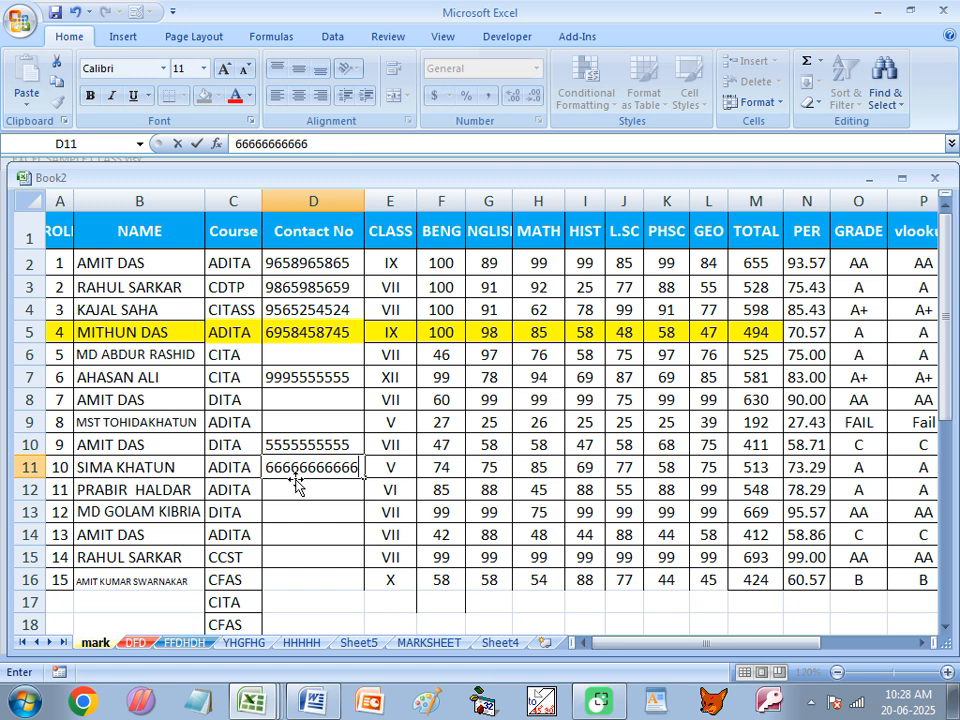
{"action": "key", "text": "Return"}
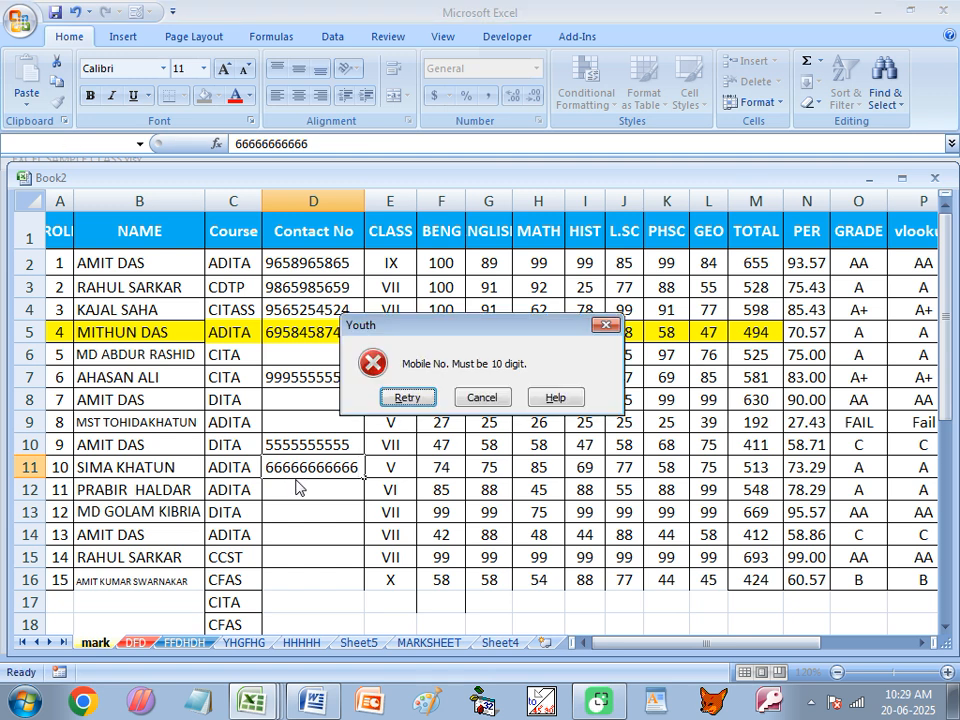
{"action": "key", "text": "Return"}
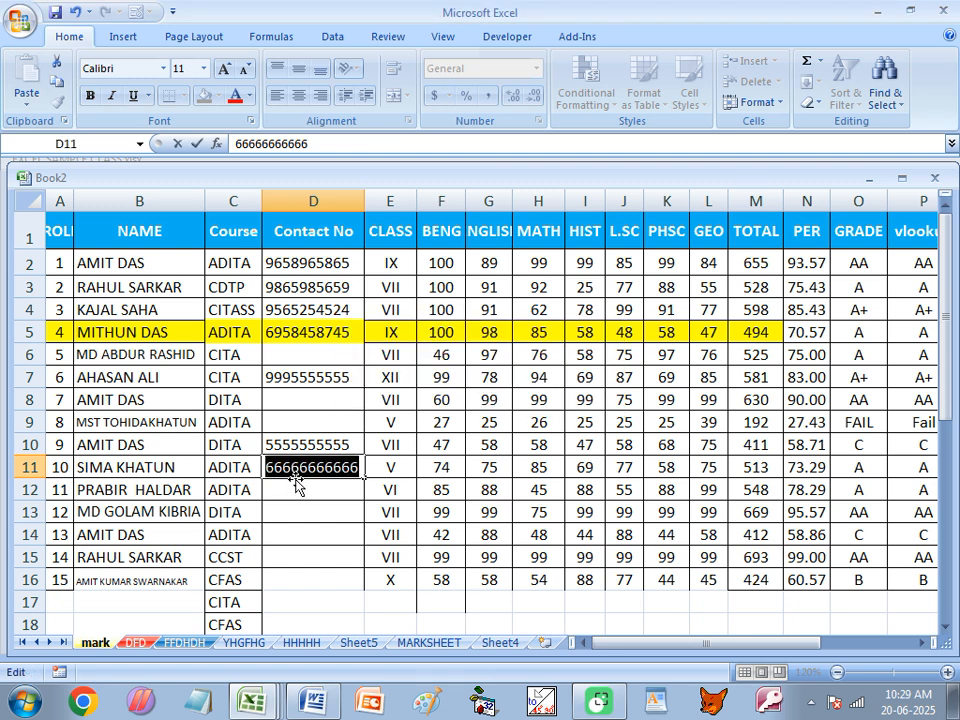
{"action": "left_click", "coordinate": [308, 467]}
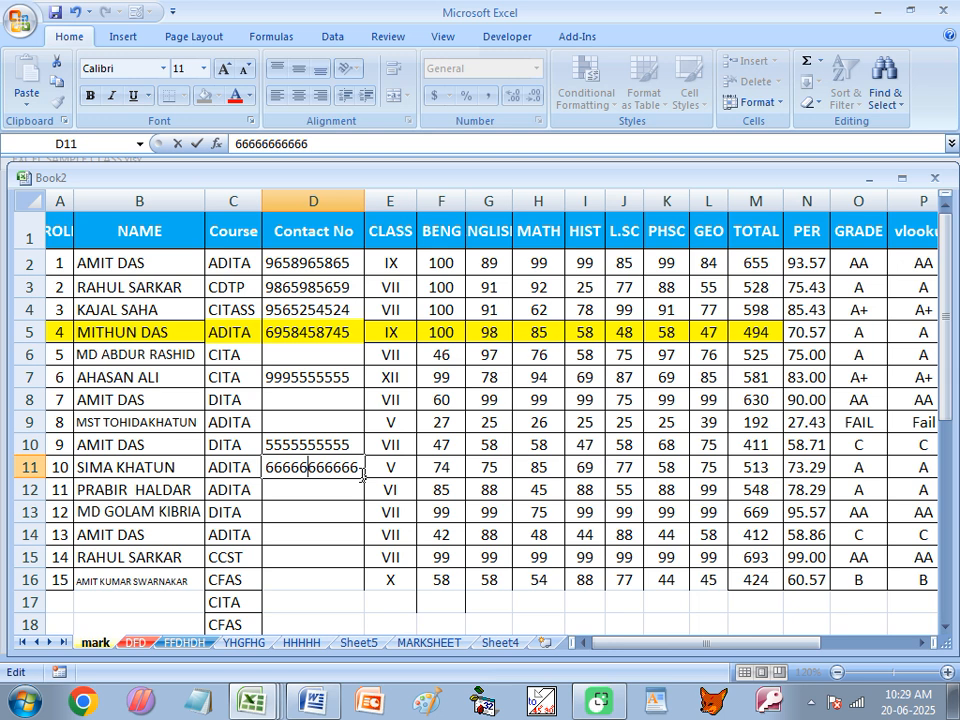
{"action": "key", "text": "BackSpace"}
{"action": "key", "text": "Return"}
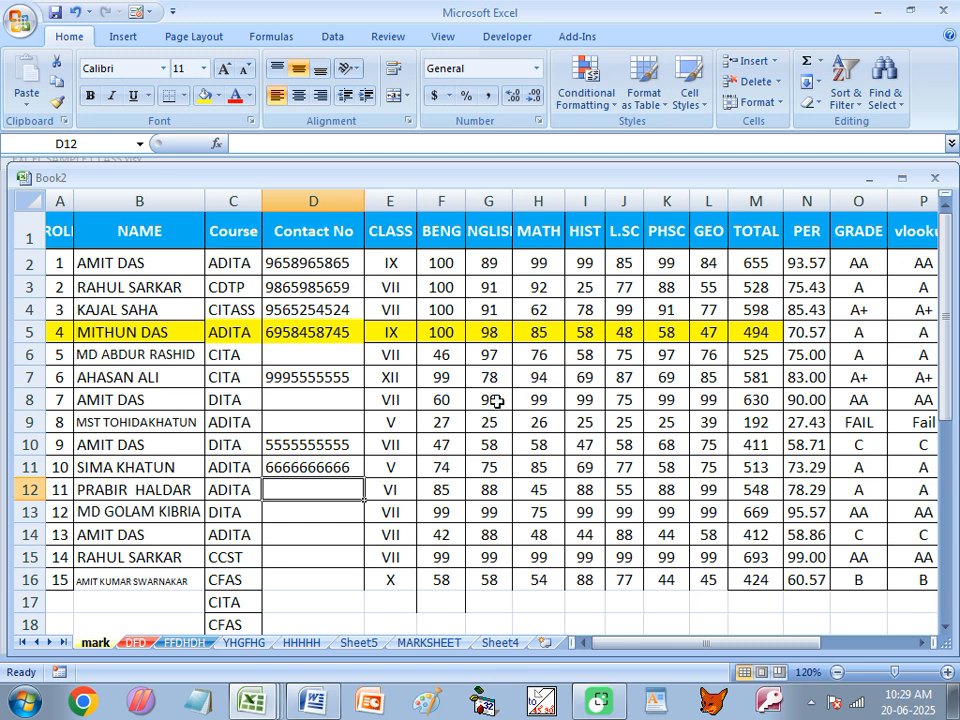
Step: Set the BENG mark in cell F12 to 58
{"action": "left_click", "coordinate": [439, 491]}
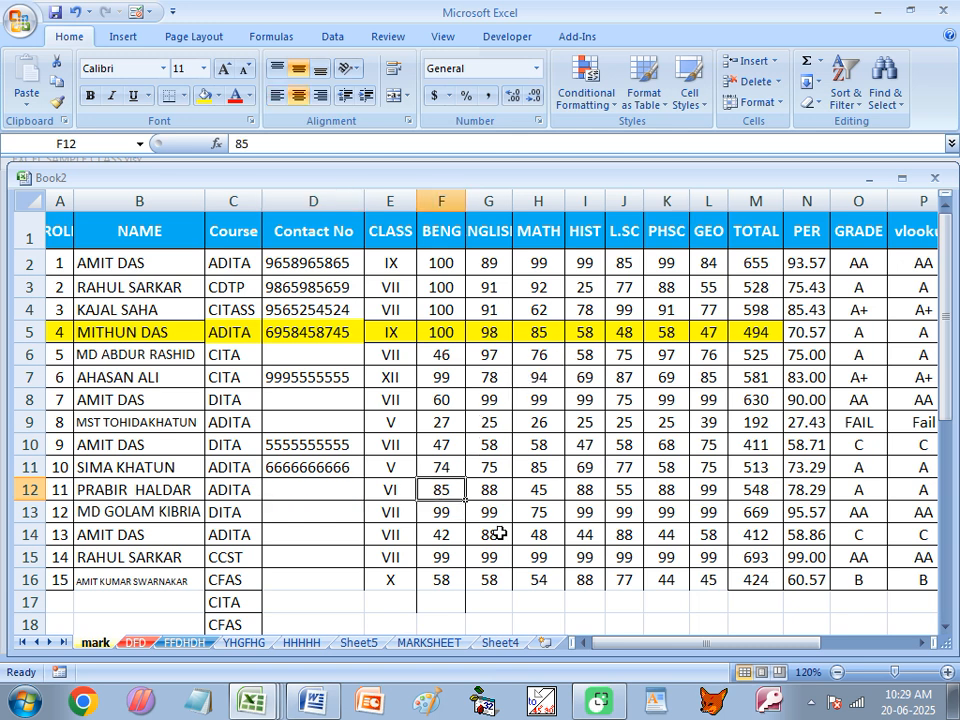
{"action": "type", "text": "58"}
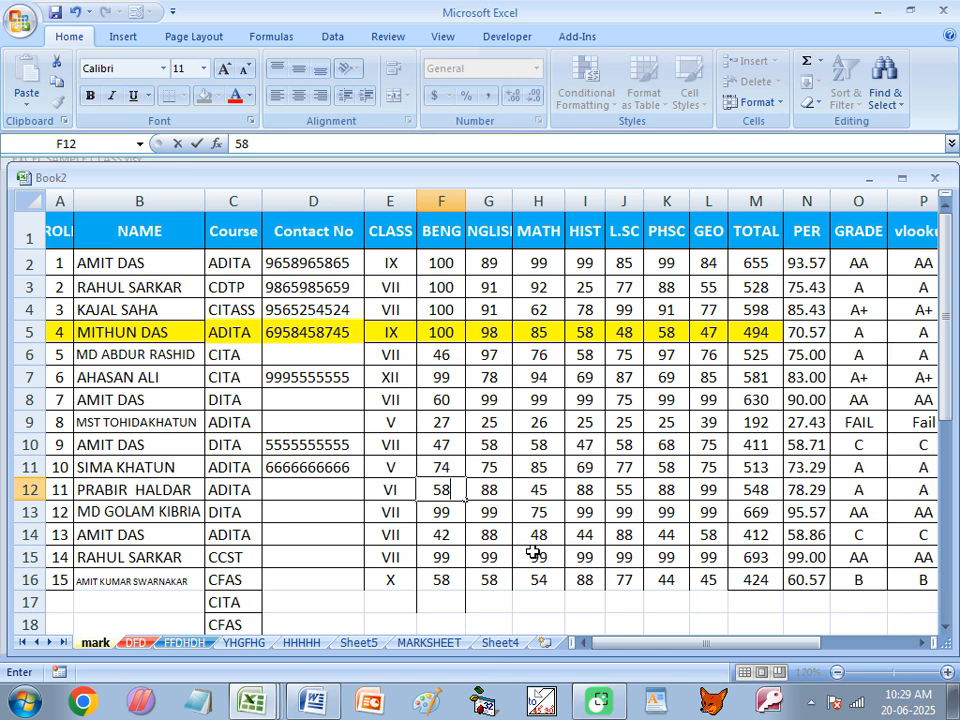
{"action": "key", "text": "Return"}
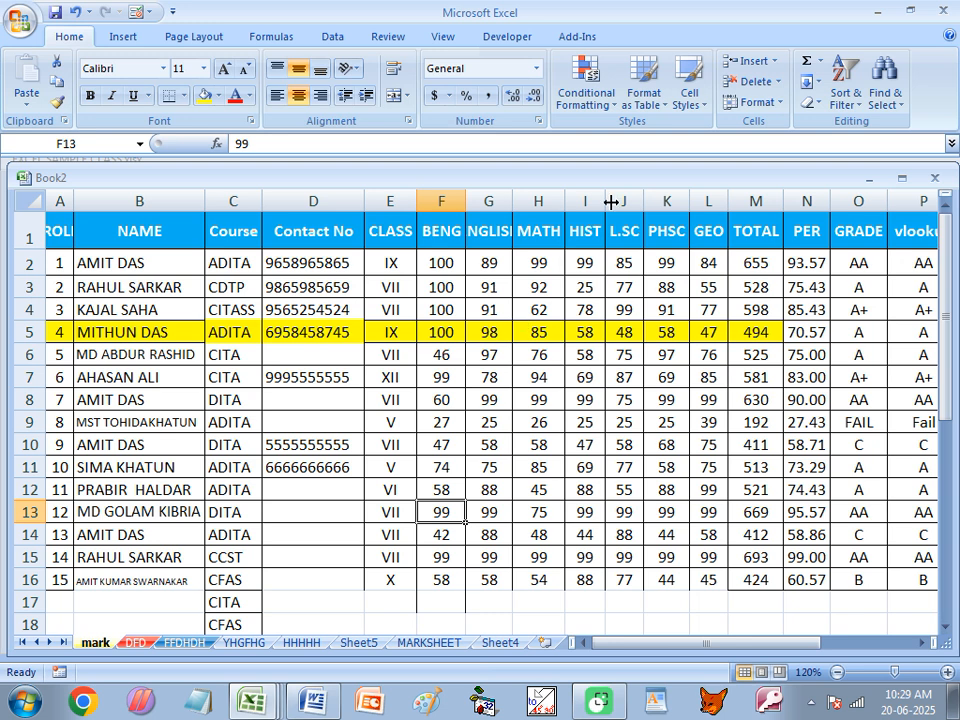
Step: Protect the mark sheet with a password, keeping the default user permissions, and re-enter the password to confirm it
{"action": "left_click", "coordinate": [757, 102]}
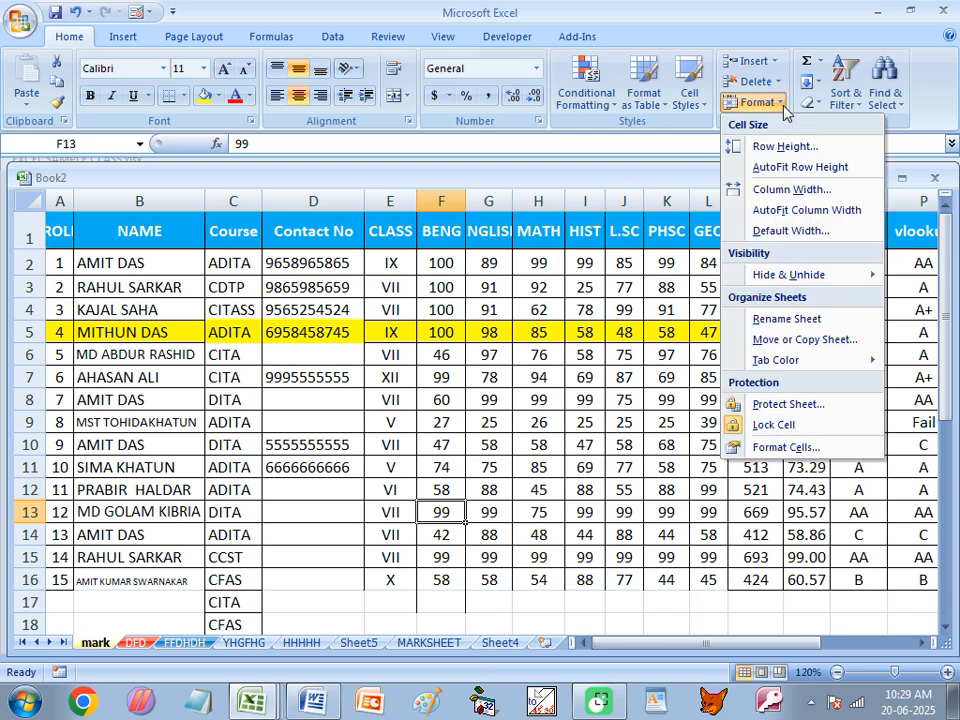
{"action": "left_click", "coordinate": [789, 405]}
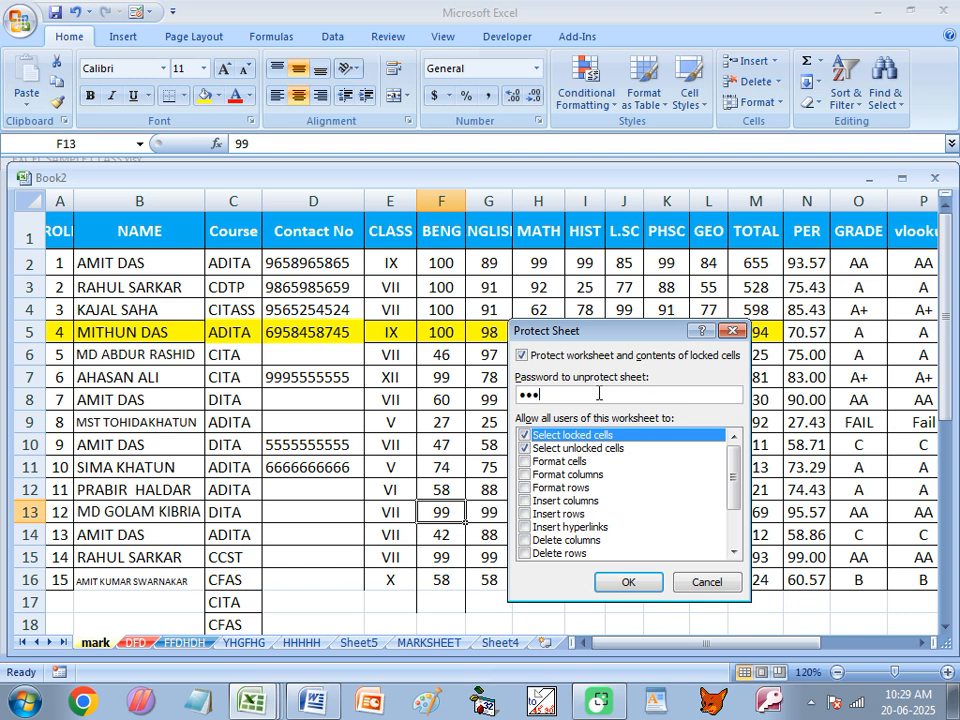
{"action": "left_click", "coordinate": [620, 584]}
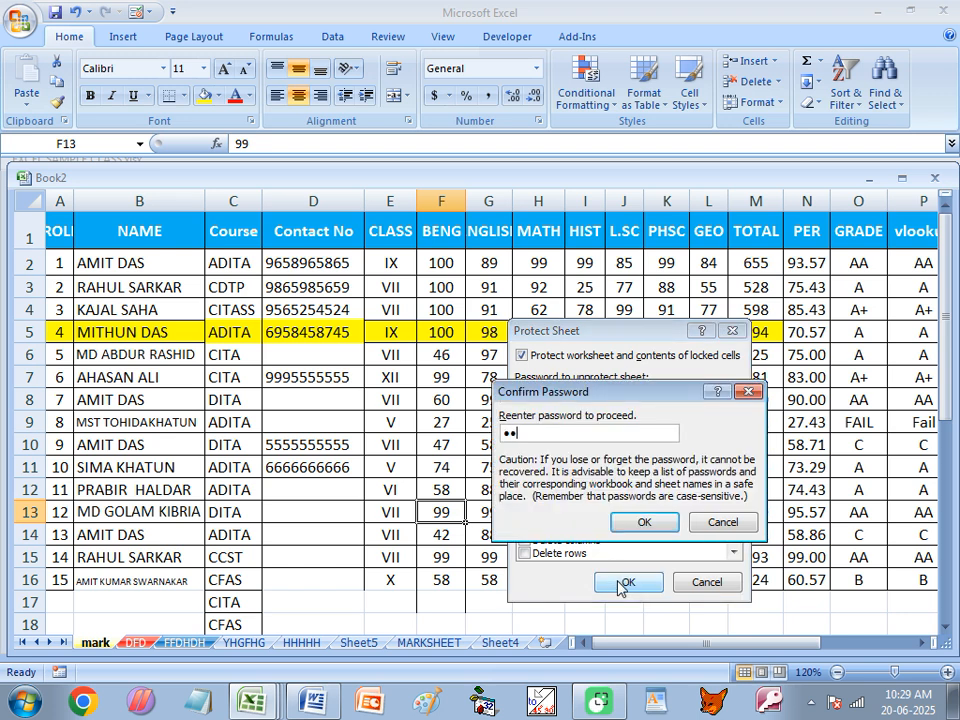
{"action": "left_click", "coordinate": [643, 522]}
Step: Try to edit the MATH mark in cell H8 of the protected mark sheet and dismiss the warning
{"action": "left_click", "coordinate": [325, 508]}
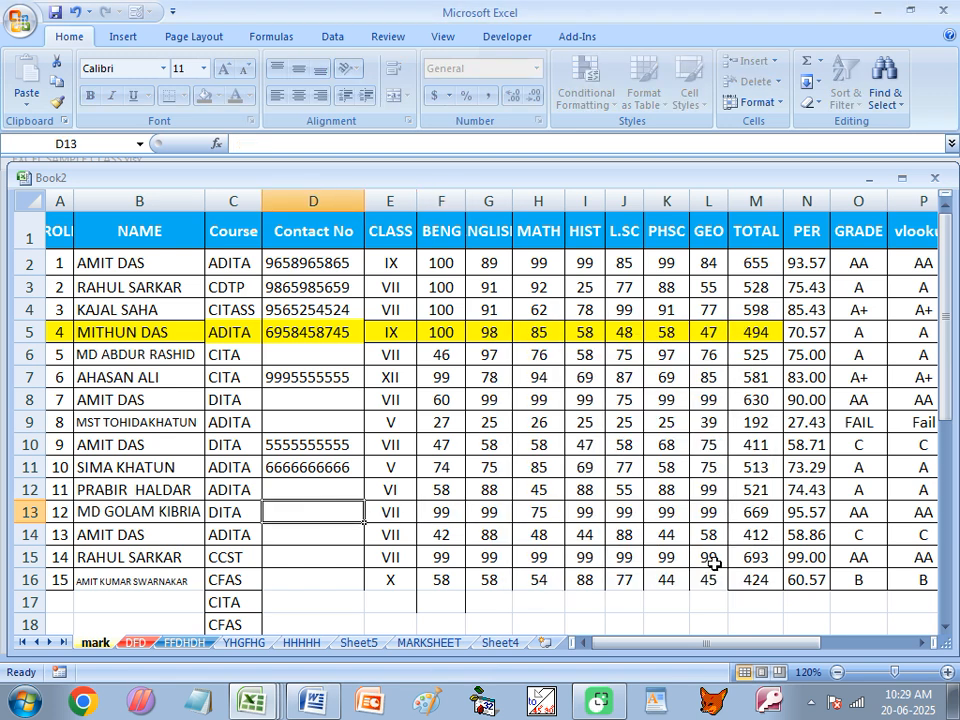
{"action": "left_click", "coordinate": [556, 392]}
{"action": "double_click", "coordinate": [557, 391]}
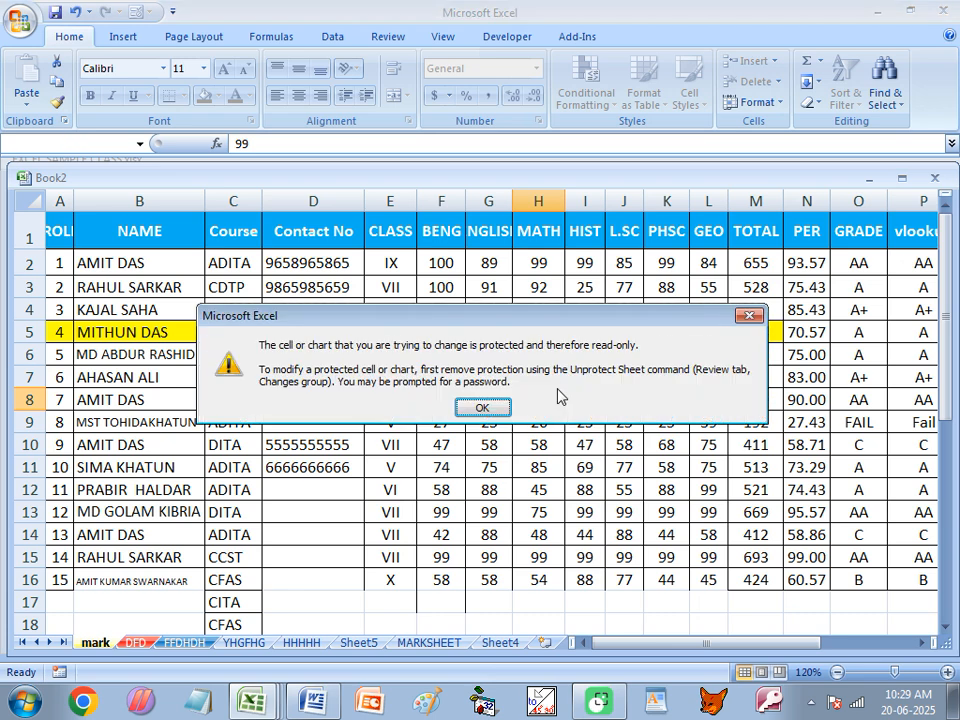
{"action": "key", "text": "Return"}
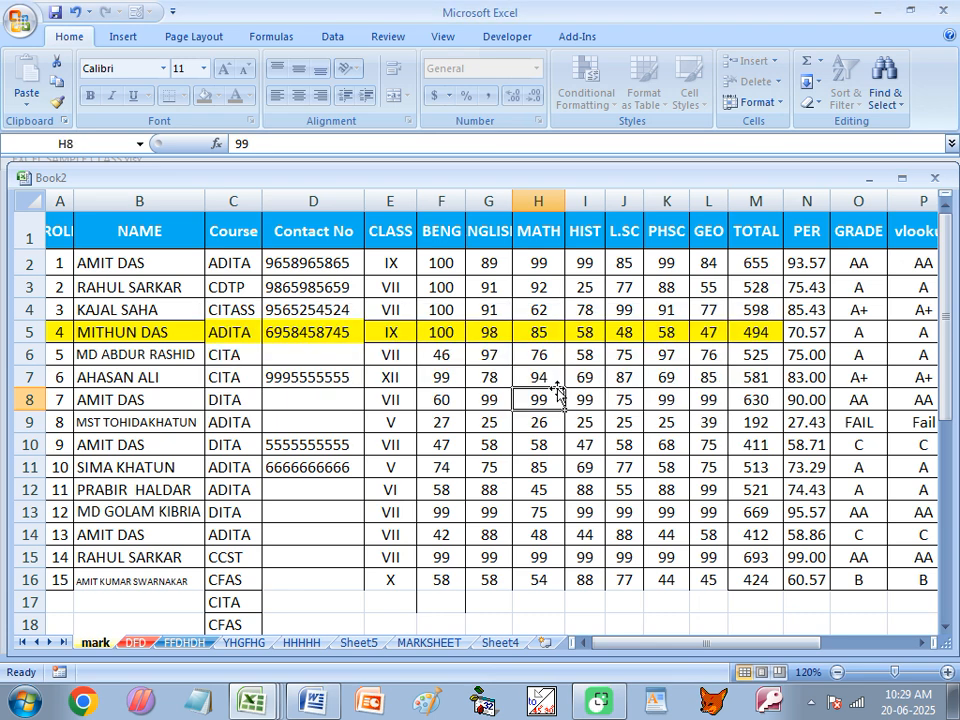
Step: Examine which insert, page layout, formula and review commands are available on the protected mark sheet
{"action": "left_click", "coordinate": [130, 36]}
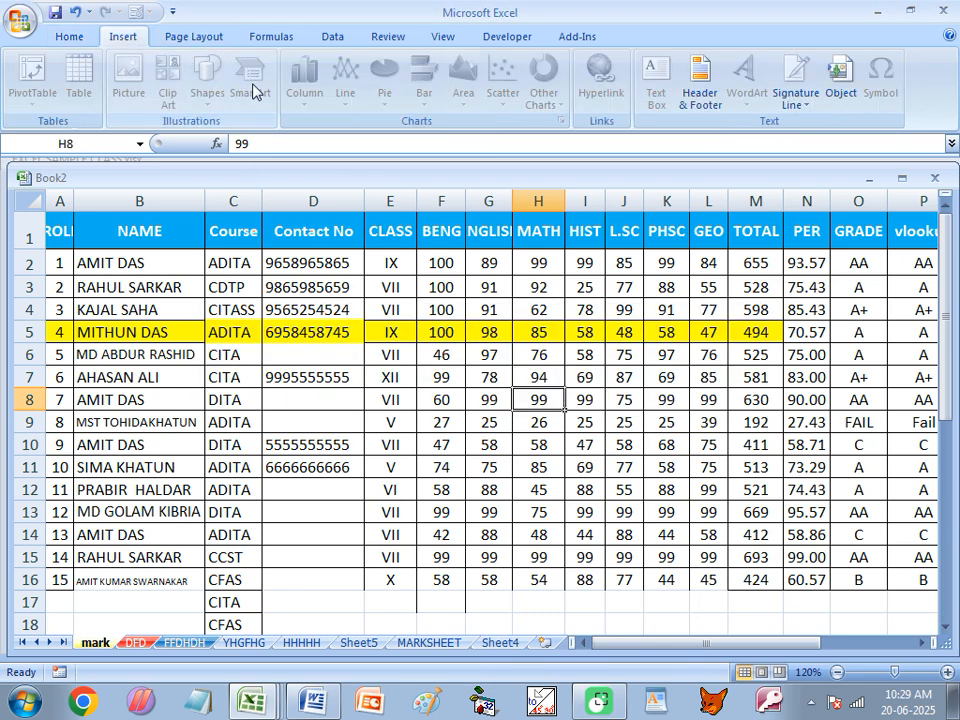
{"action": "left_click", "coordinate": [201, 35]}
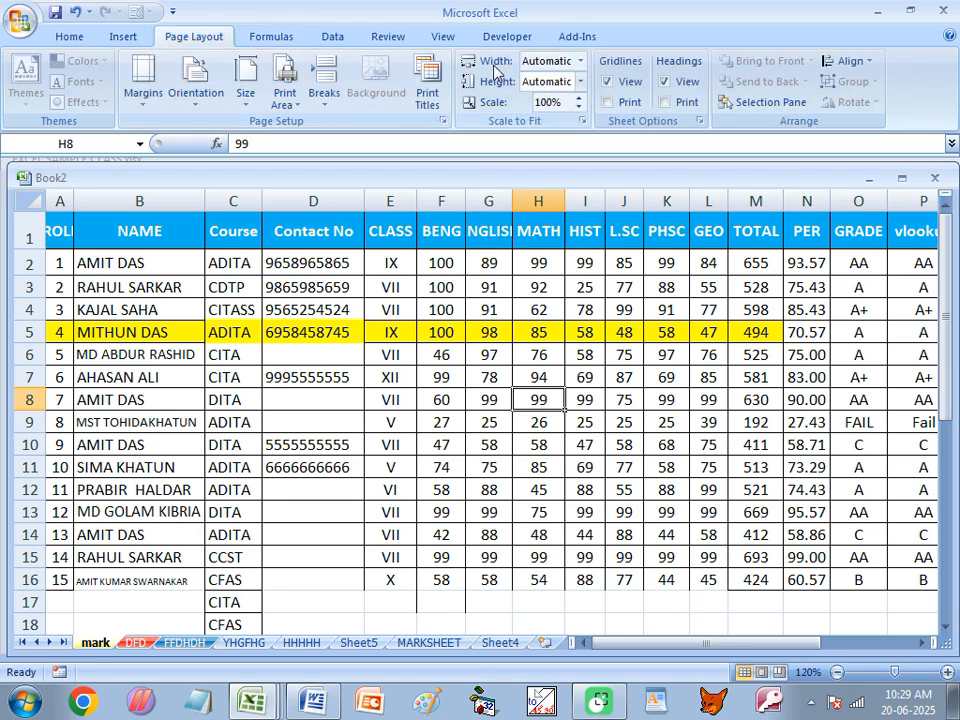
{"action": "left_click", "coordinate": [264, 36]}
{"action": "scroll", "coordinate": [370, 88], "scroll_direction": "down", "scroll_amount": 2}
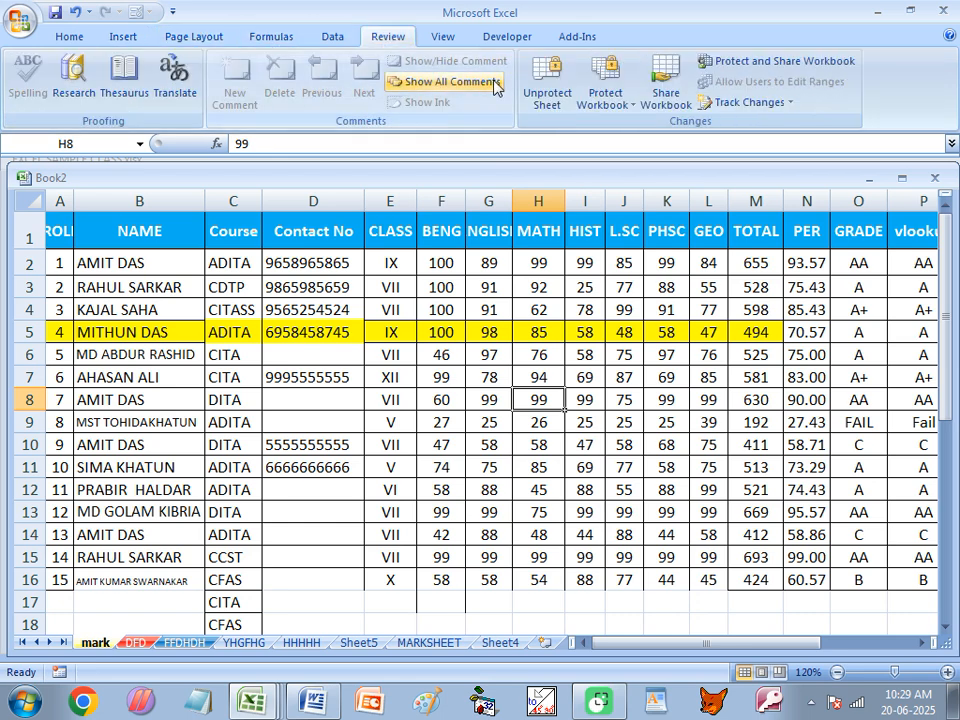
{"action": "left_click", "coordinate": [441, 400]}
{"action": "left_click", "coordinate": [488, 467]}
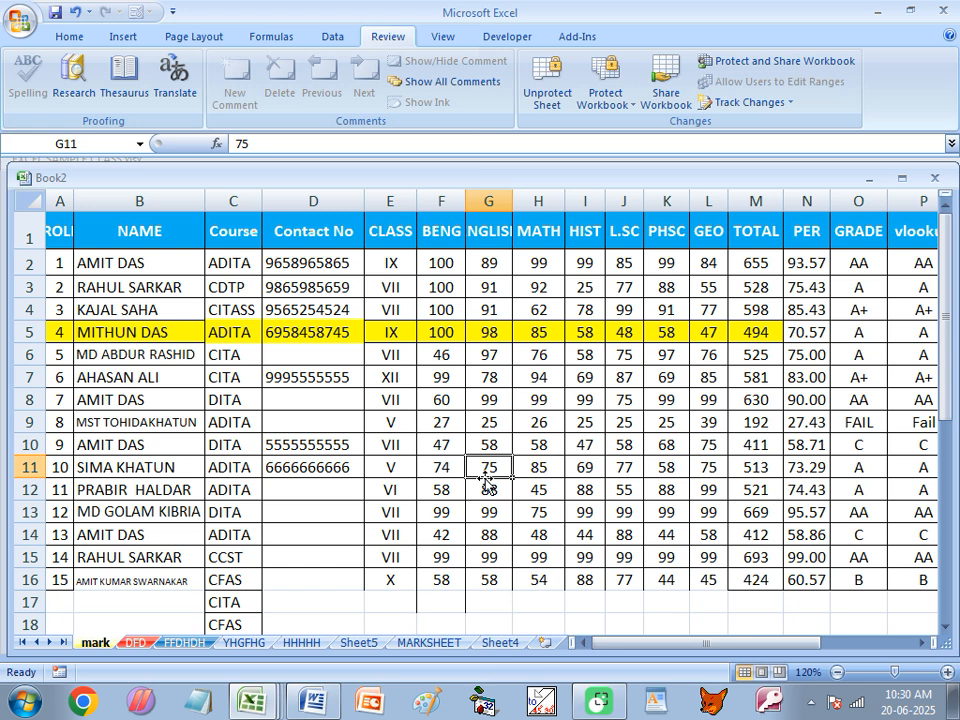
{"action": "left_click", "coordinate": [525, 422]}
Step: Unprotect the mark sheet by entering the sheet password
{"action": "left_click", "coordinate": [69, 38]}
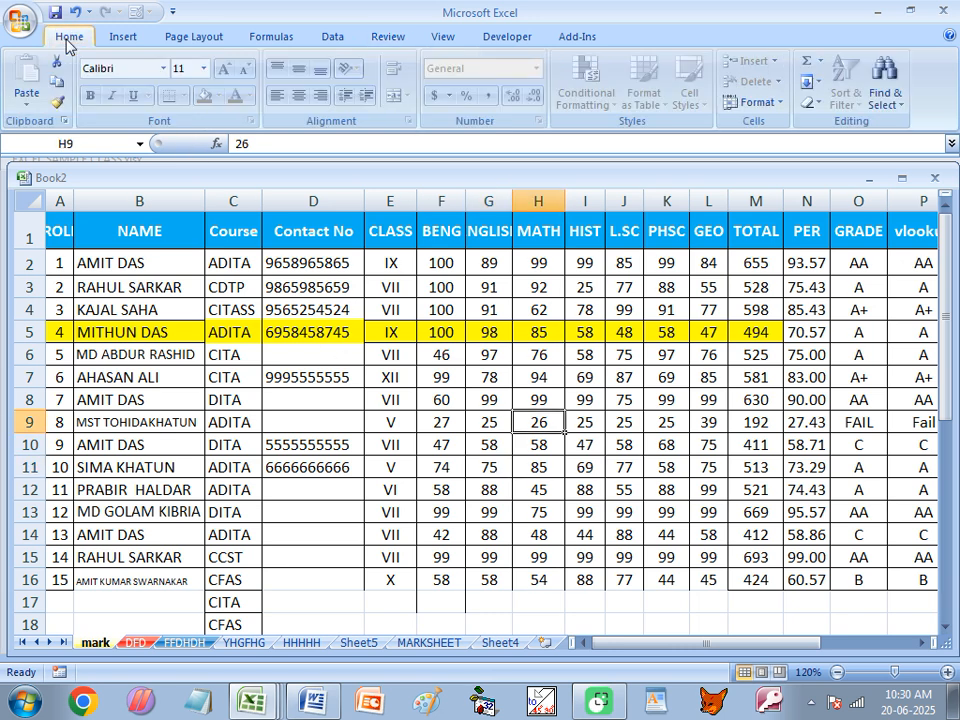
{"action": "left_click", "coordinate": [767, 104]}
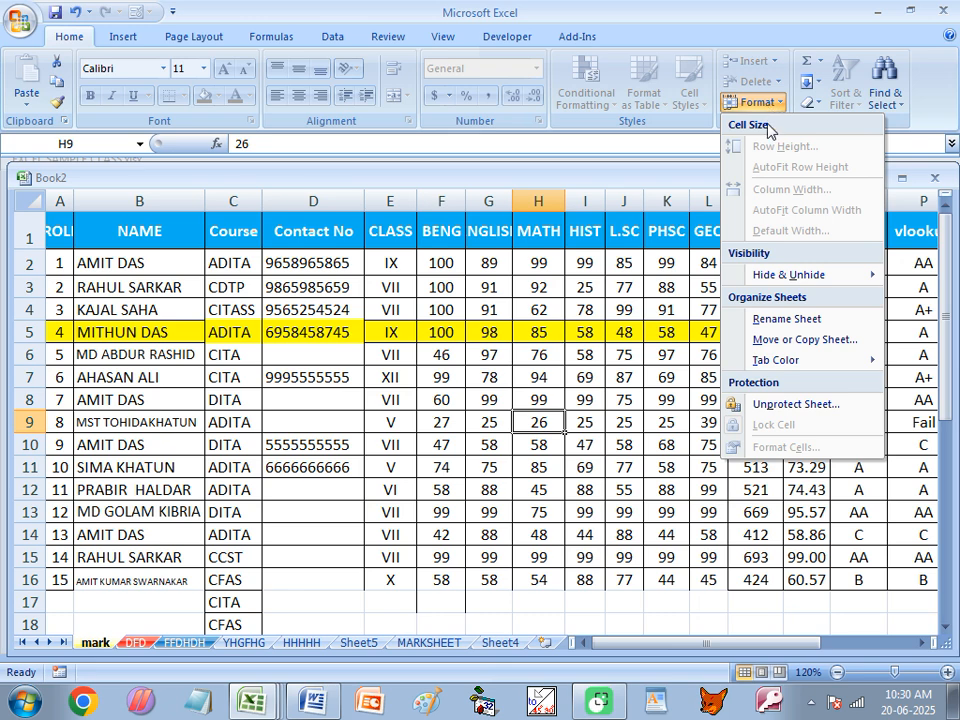
{"action": "left_click", "coordinate": [779, 407]}
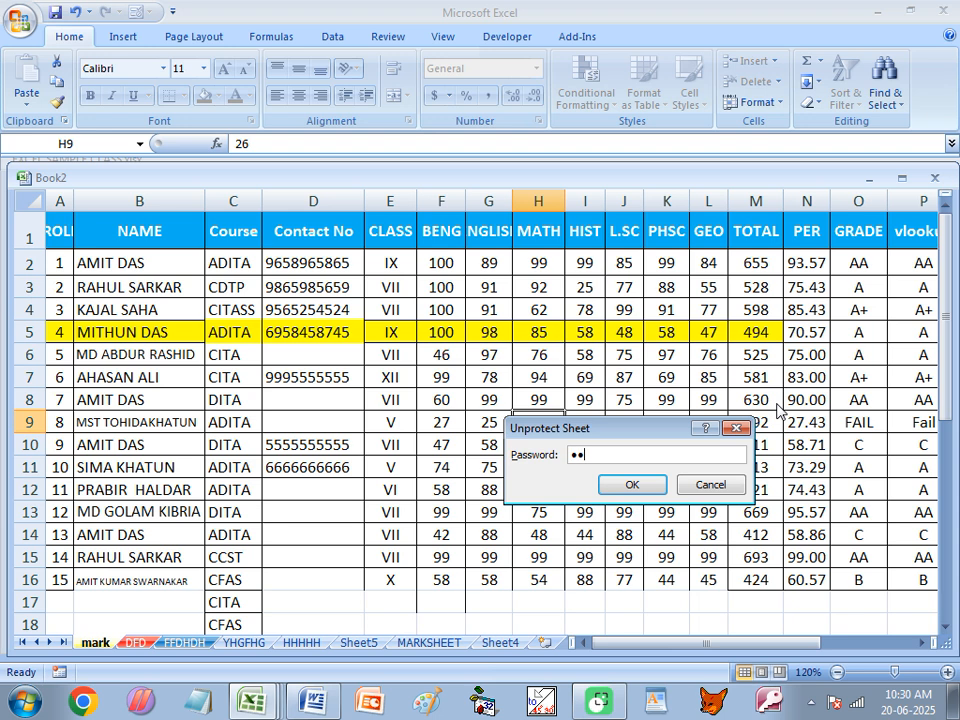
{"action": "key", "text": "Return"}
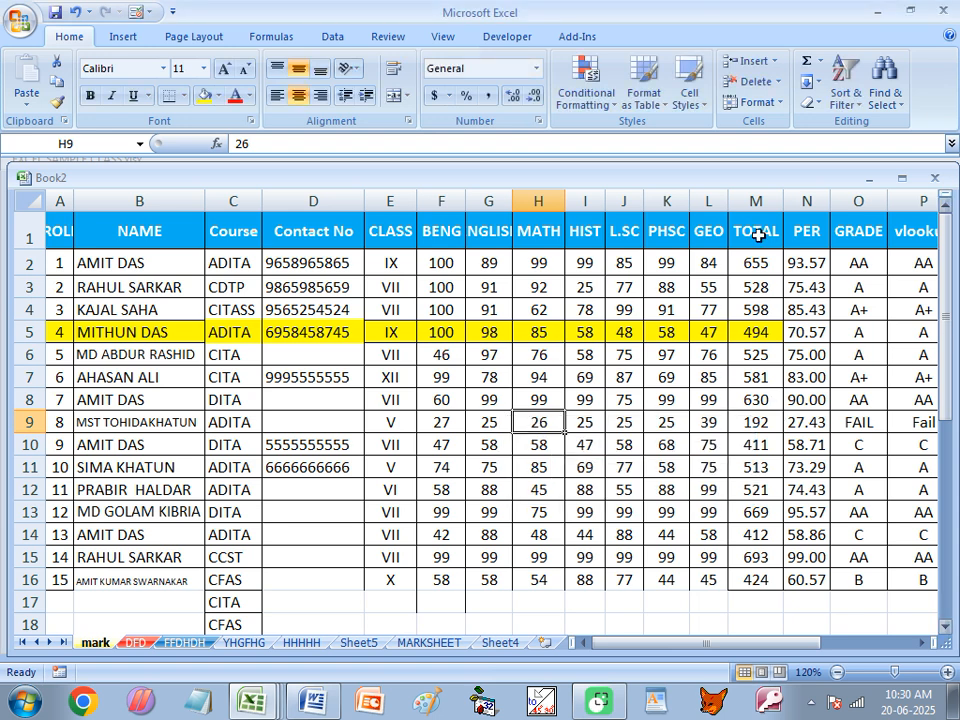
Step: Set the BENG mark in cell F16 to 85
{"action": "left_click", "coordinate": [445, 587]}
{"action": "type", "text": "85"}
{"action": "key", "text": "Return"}
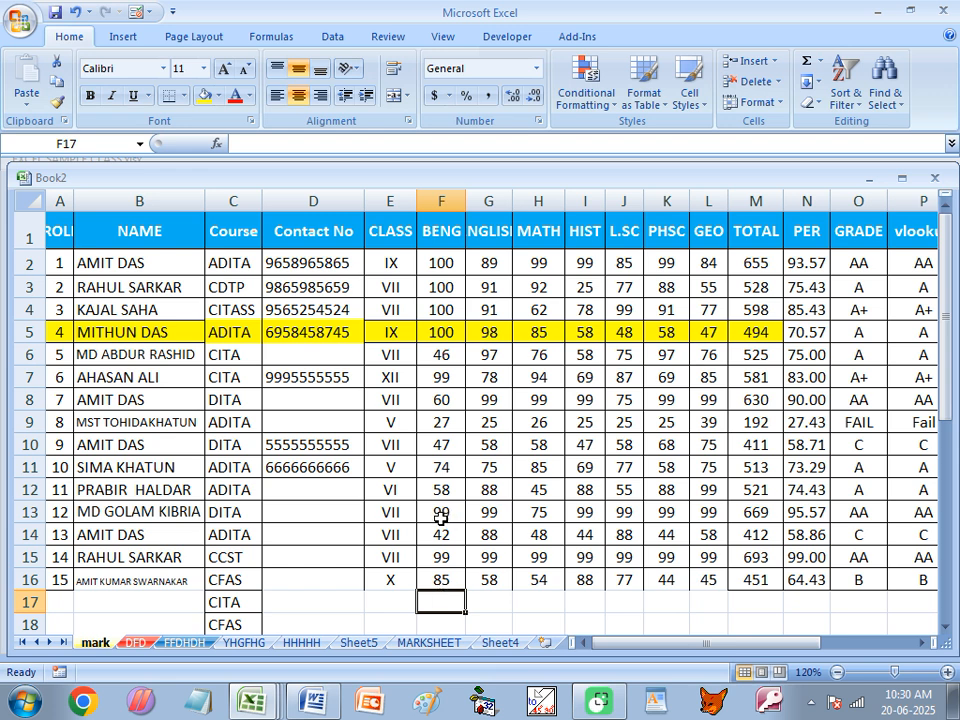
Step: Turn off Lock Cell for the name cells B2:B20
{"action": "left_click", "coordinate": [148, 265]}
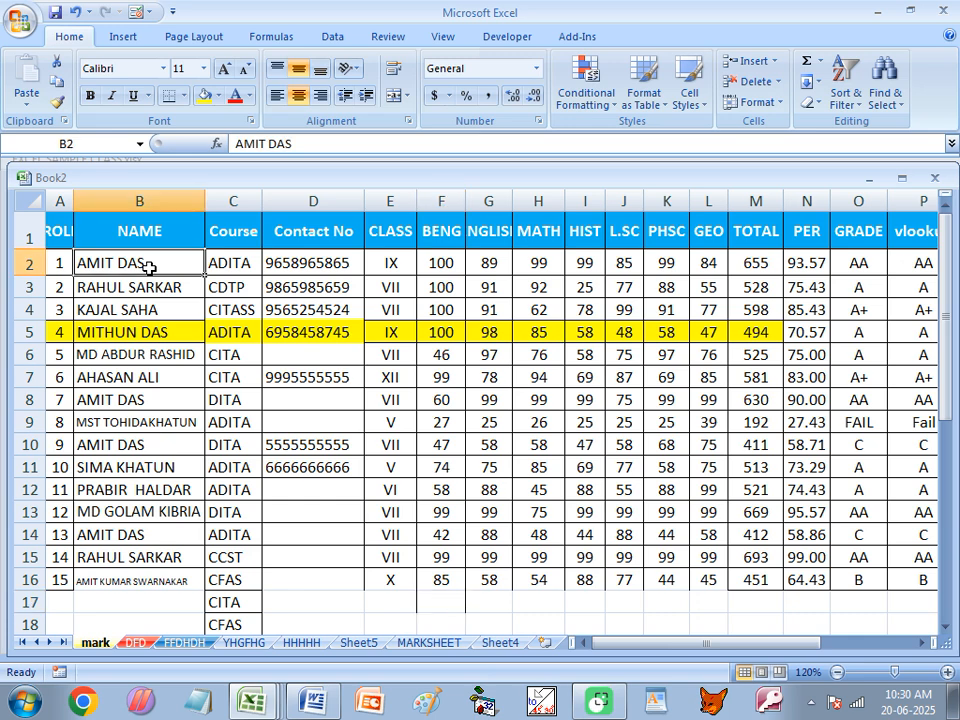
{"action": "left_click_drag", "start_coordinate": [148, 268], "coordinate": [127, 596]}
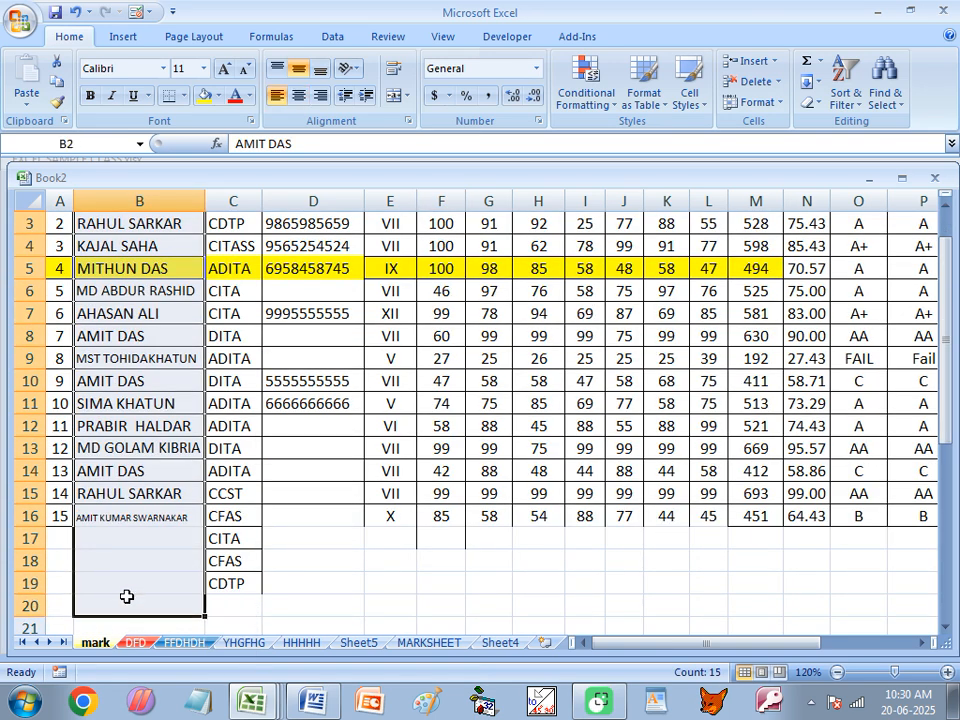
{"action": "left_click", "coordinate": [781, 106]}
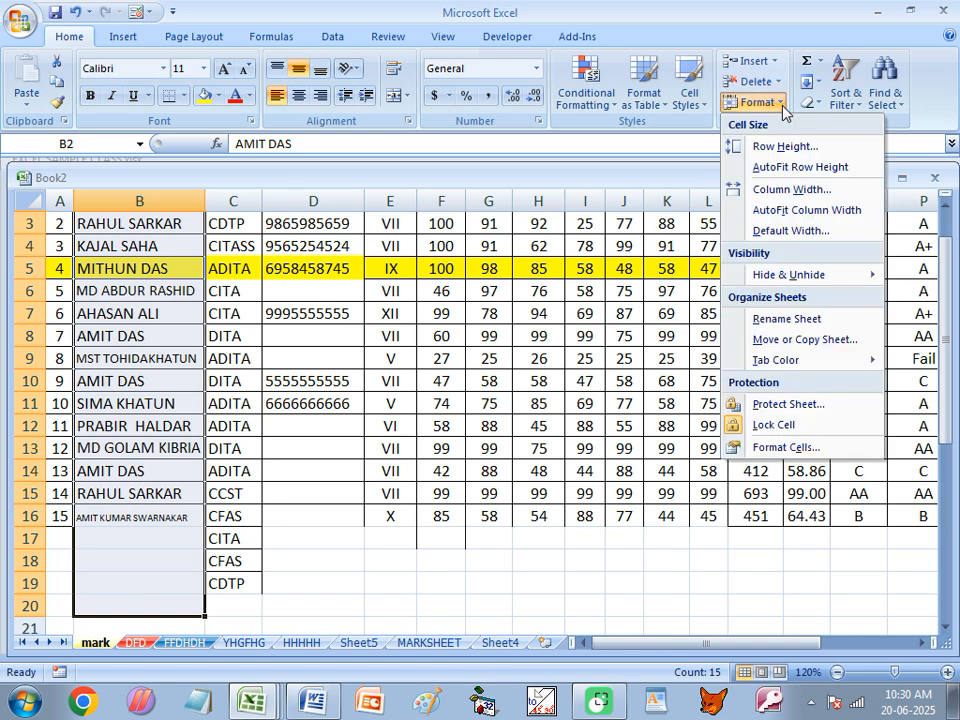
{"action": "left_click", "coordinate": [779, 430]}
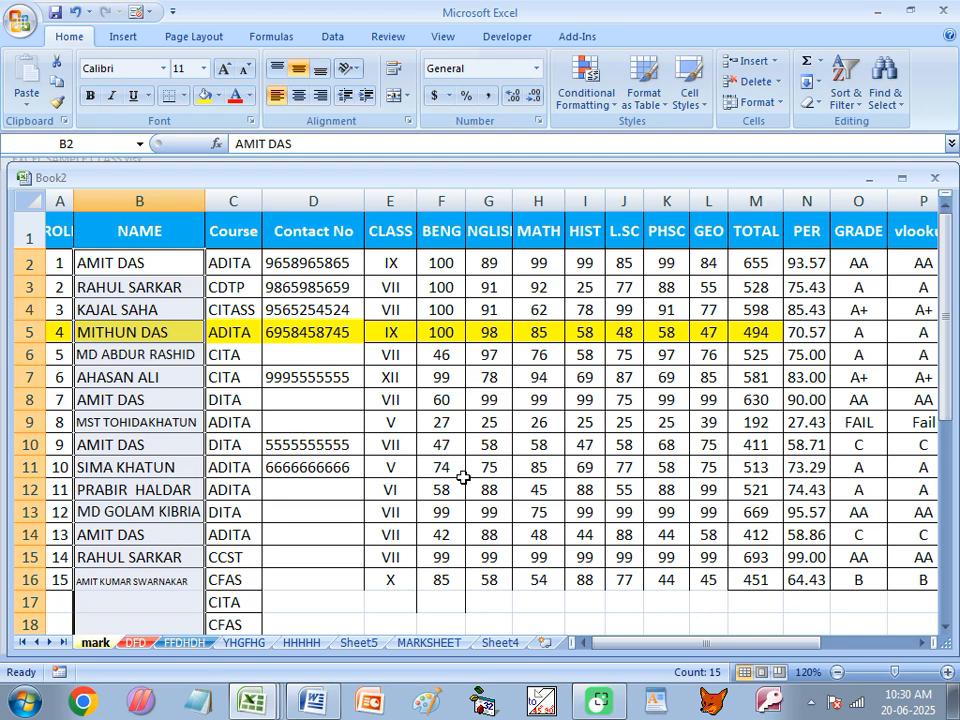
Step: Look over both mark tables and check the Lock Cell setting of the selected name cells
{"action": "scroll", "coordinate": [383, 485], "scroll_direction": "down", "scroll_amount": 3}
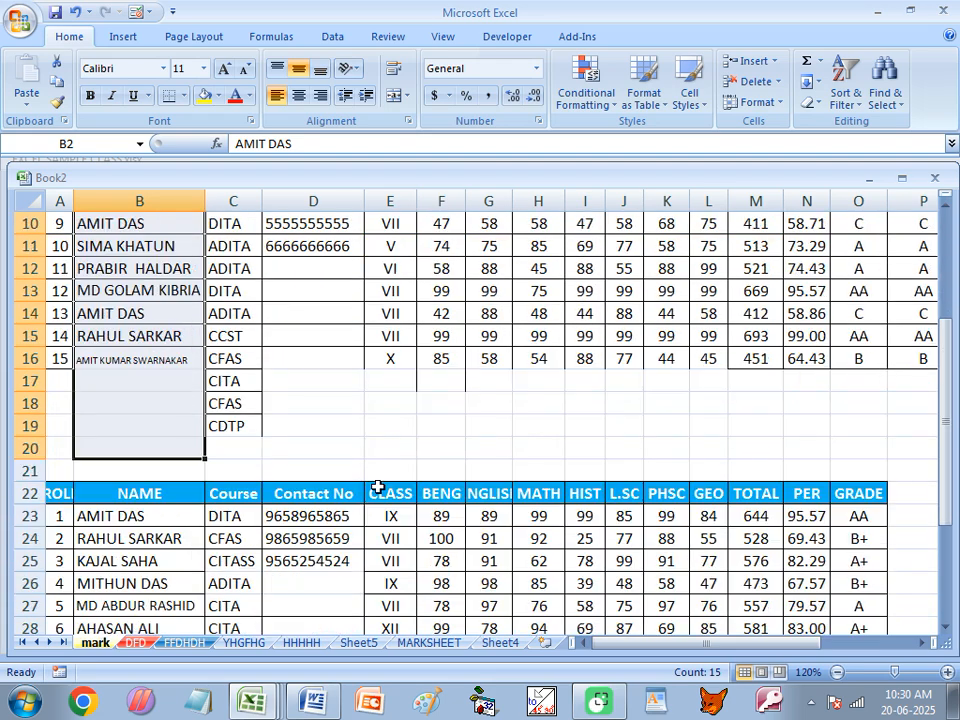
{"action": "scroll", "coordinate": [378, 487], "scroll_direction": "down", "scroll_amount": 4}
{"action": "scroll", "coordinate": [378, 487], "scroll_direction": "up", "scroll_amount": 3}
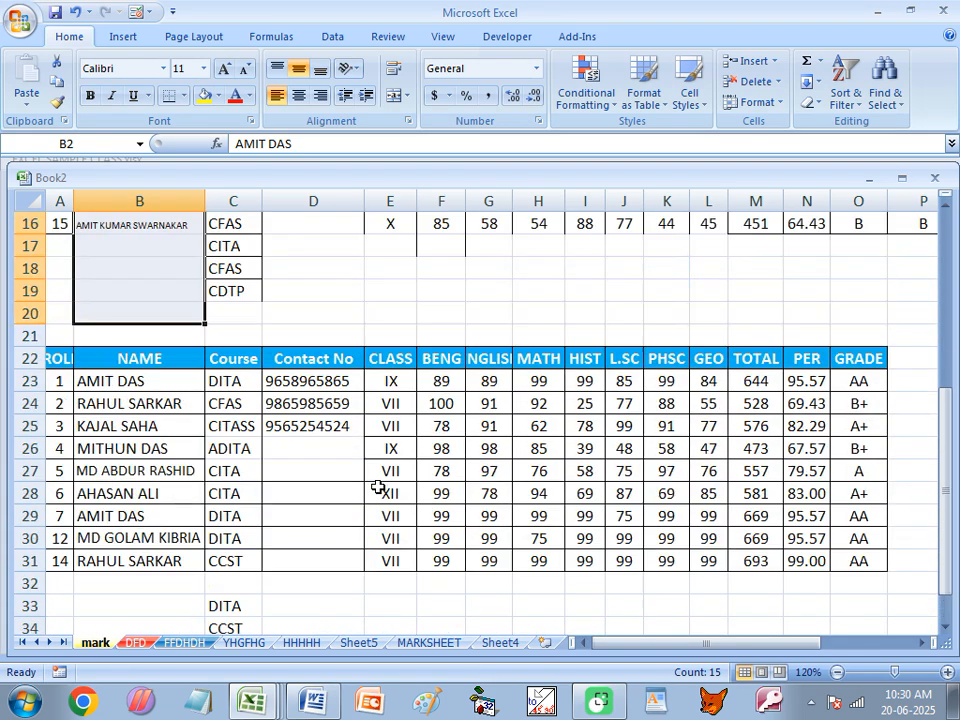
{"action": "scroll", "coordinate": [378, 487], "scroll_direction": "up", "scroll_amount": 1}
{"action": "scroll", "coordinate": [378, 487], "scroll_direction": "down", "scroll_amount": 4}
{"action": "scroll", "coordinate": [378, 485], "scroll_direction": "up", "scroll_amount": 4}
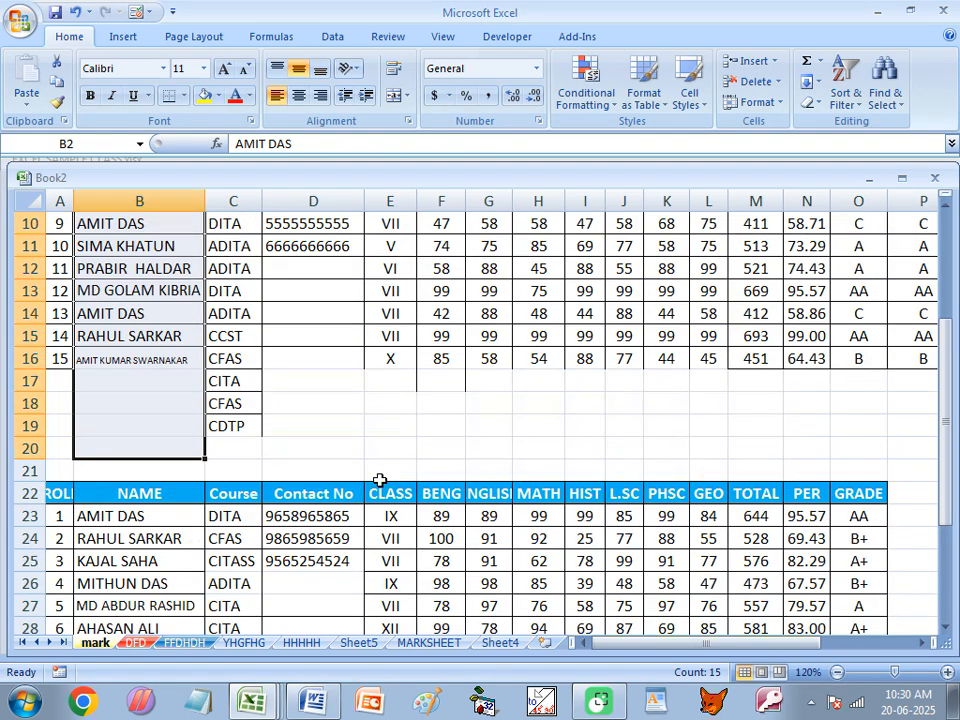
{"action": "left_click", "coordinate": [757, 102]}
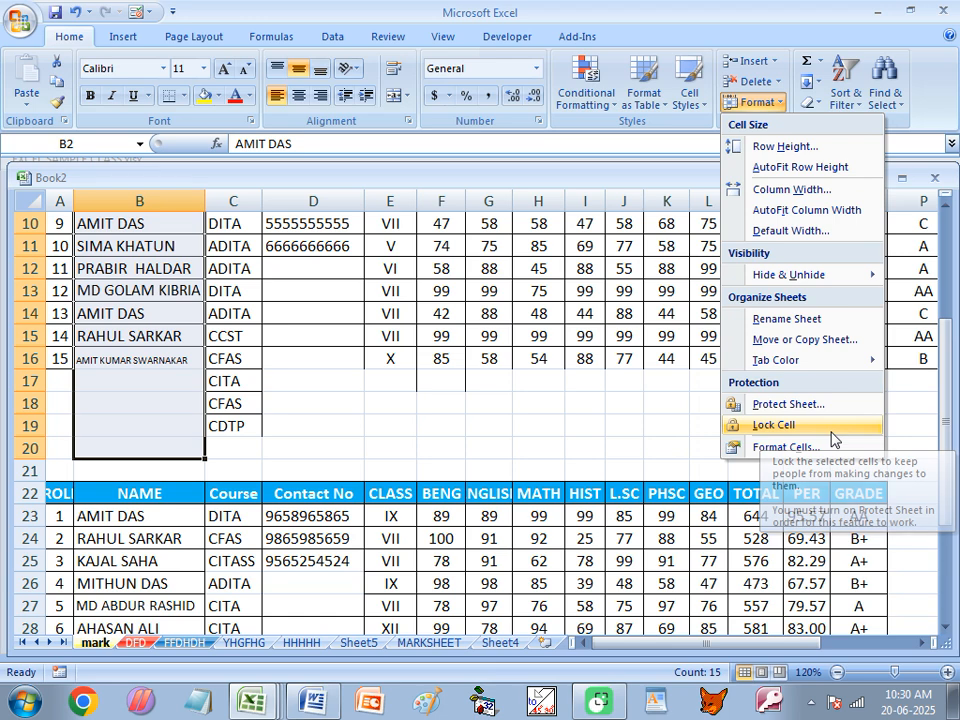
{"action": "left_click", "coordinate": [132, 405]}
Step: Try entering VBN in cell B18 and undo the entry
{"action": "left_click", "coordinate": [139, 399]}
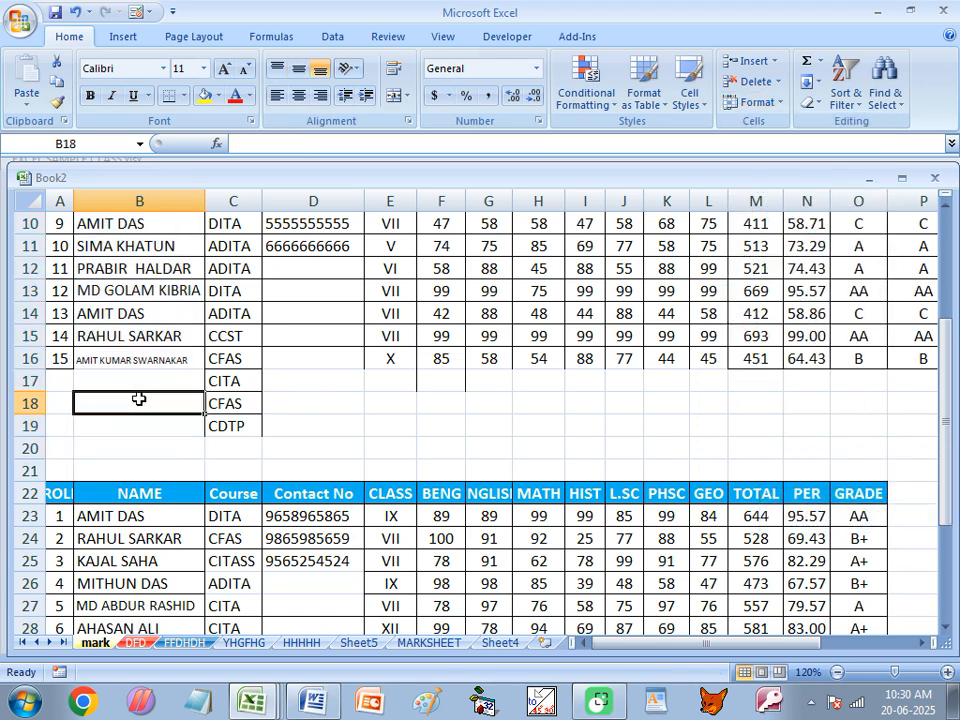
{"action": "type", "text": "VBN"}
{"action": "key", "text": "Return"}
{"action": "left_click", "coordinate": [133, 403]}
{"action": "key", "text": "ctrl+z"}
{"action": "key", "text": "ctrl+z"}
{"action": "key", "text": "ctrl+z"}
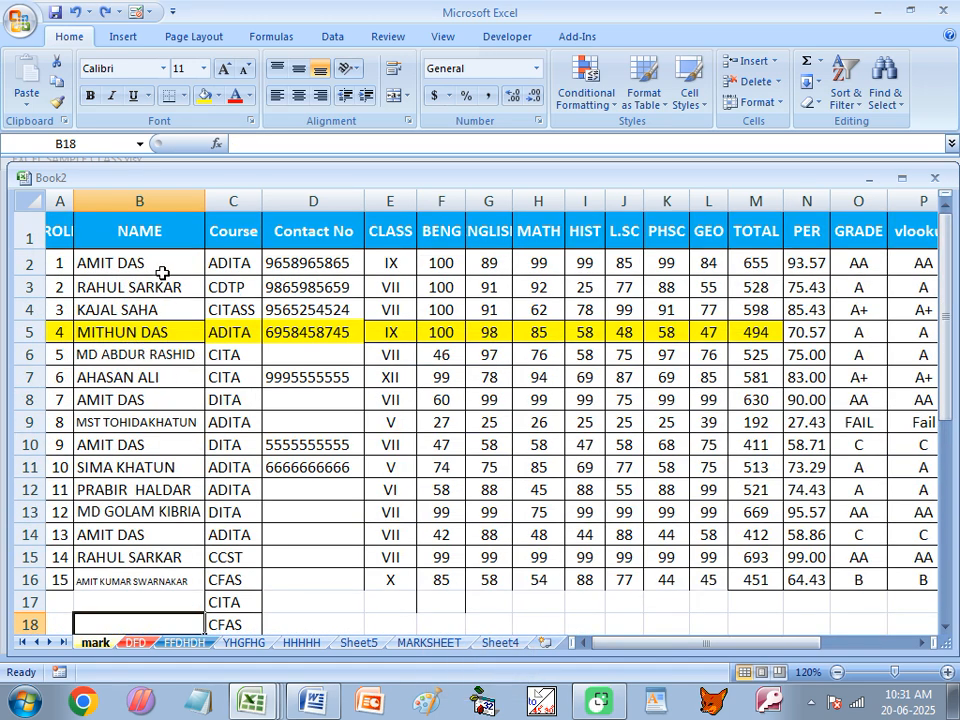
Step: Select the name cells B2:B20 again and turn on Lock Cell for them
{"action": "left_click_drag", "start_coordinate": [161, 273], "coordinate": [156, 606]}
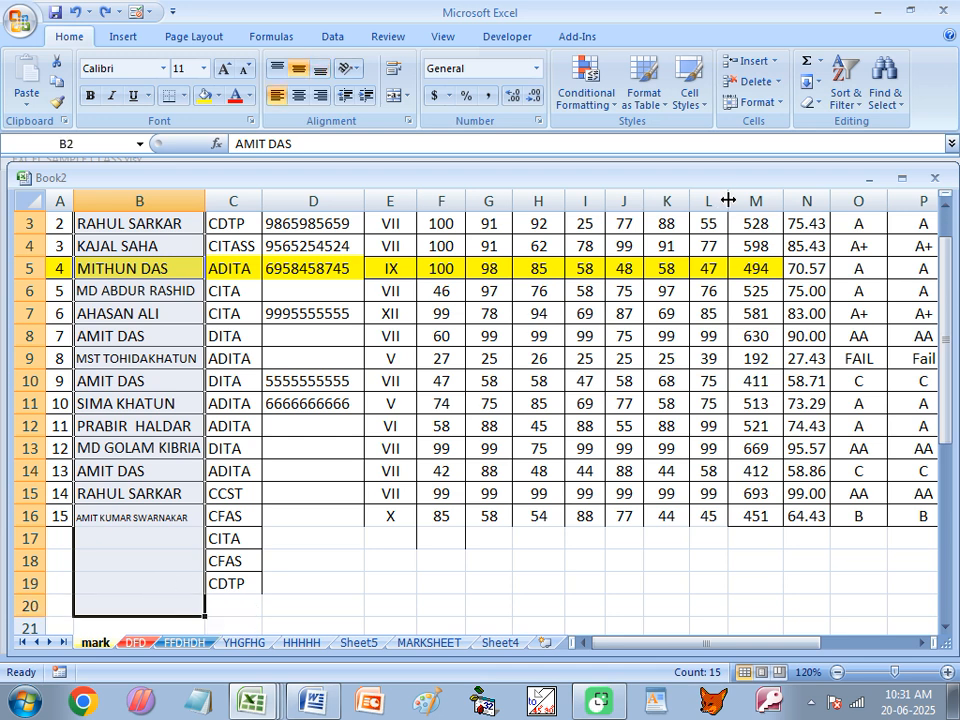
{"action": "left_click", "coordinate": [778, 102]}
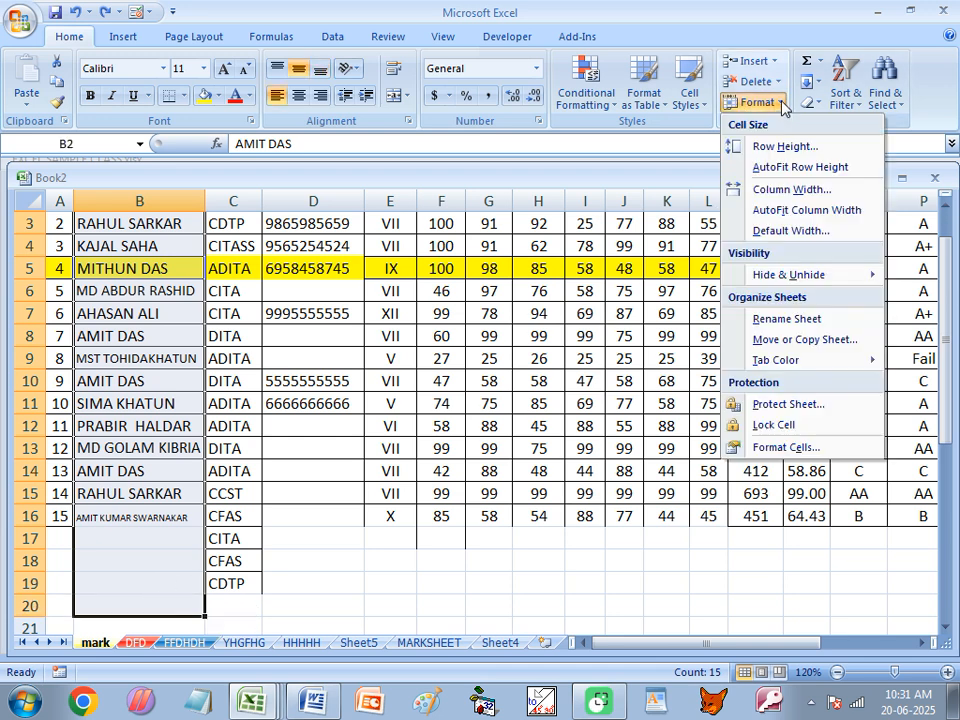
{"action": "left_click", "coordinate": [806, 424]}
{"action": "scroll", "coordinate": [760, 422], "scroll_direction": "up", "scroll_amount": 1}
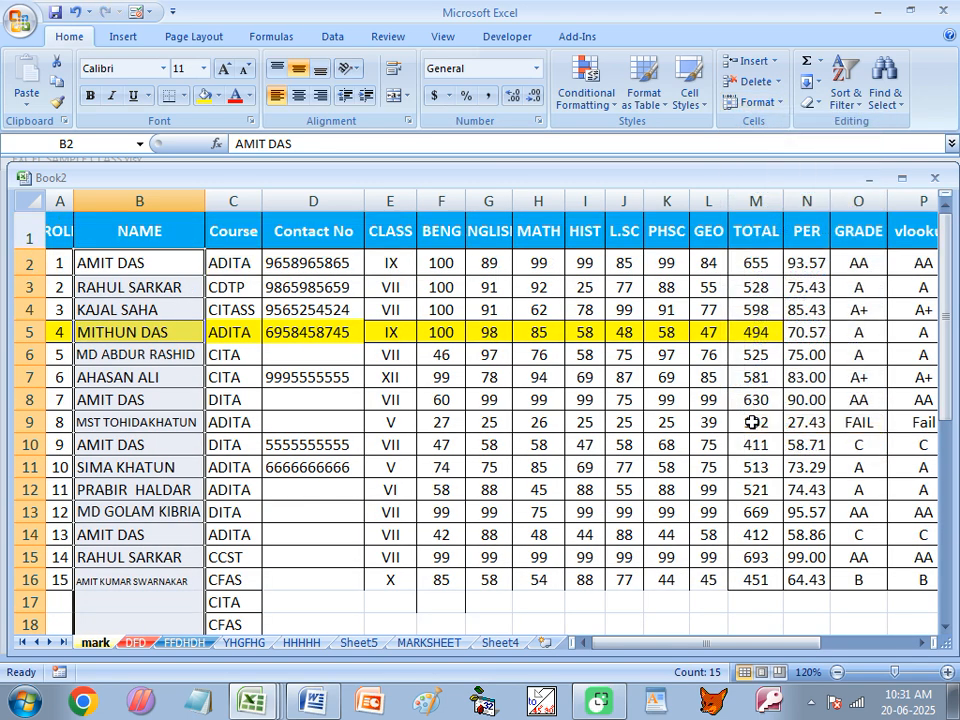
Step: Maximize the Book2 window and turn off Lock Cell for the selected name cells B2:B20
{"action": "left_click", "coordinate": [900, 178]}
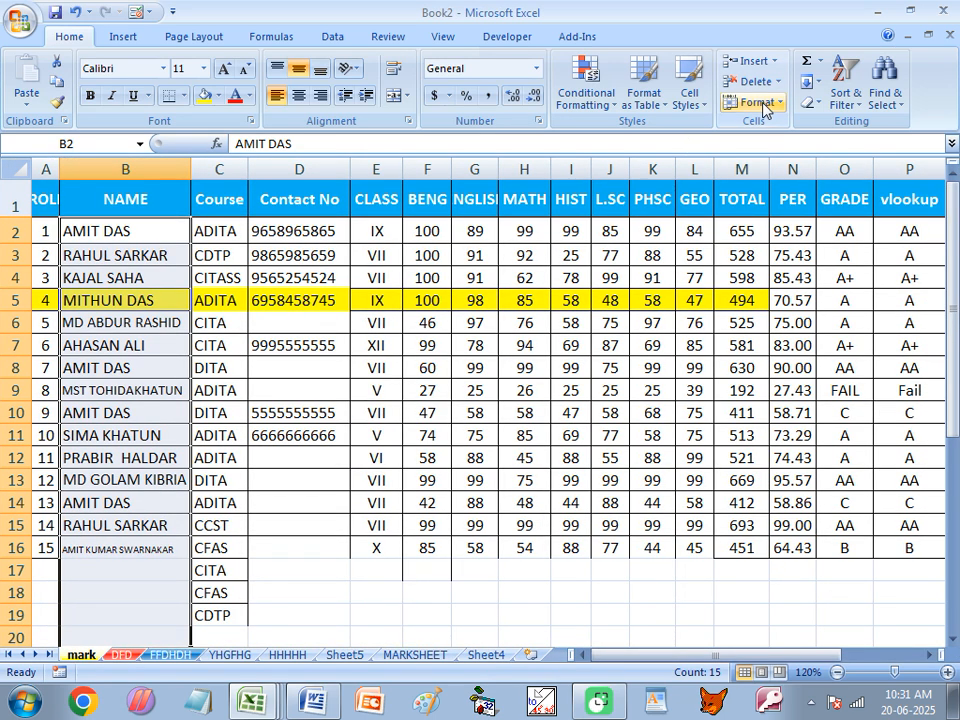
{"action": "left_click", "coordinate": [780, 104]}
{"action": "left_click", "coordinate": [786, 424]}
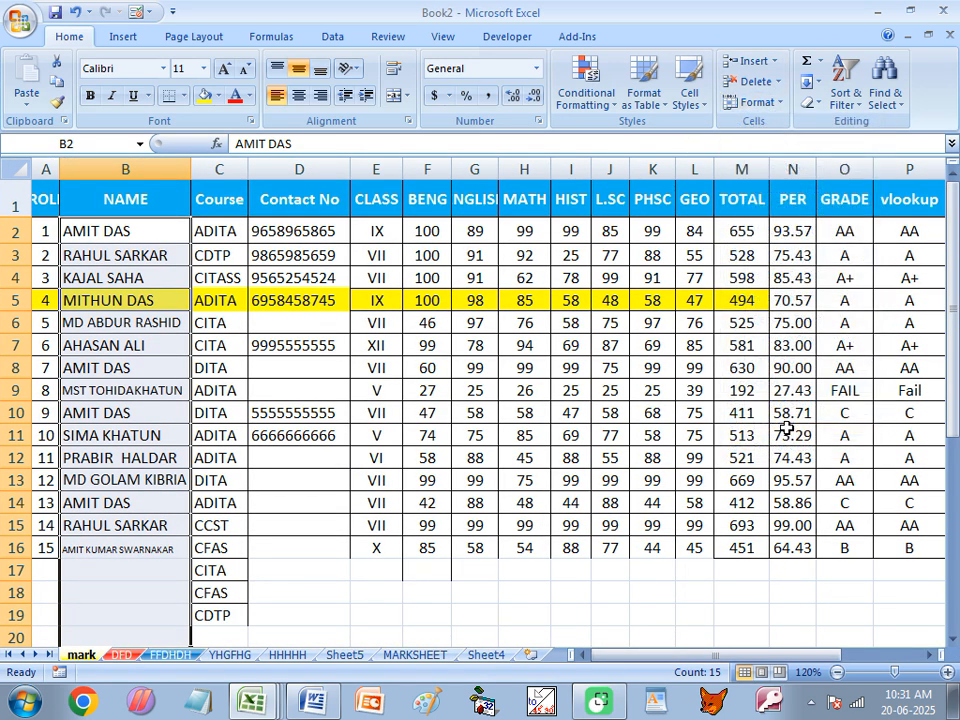
Step: Select the name cells B2:B19 on the mark sheet, open the Protect Sheet settings and look through the permission options
{"action": "scroll", "coordinate": [178, 515], "scroll_direction": "down", "scroll_amount": 3}
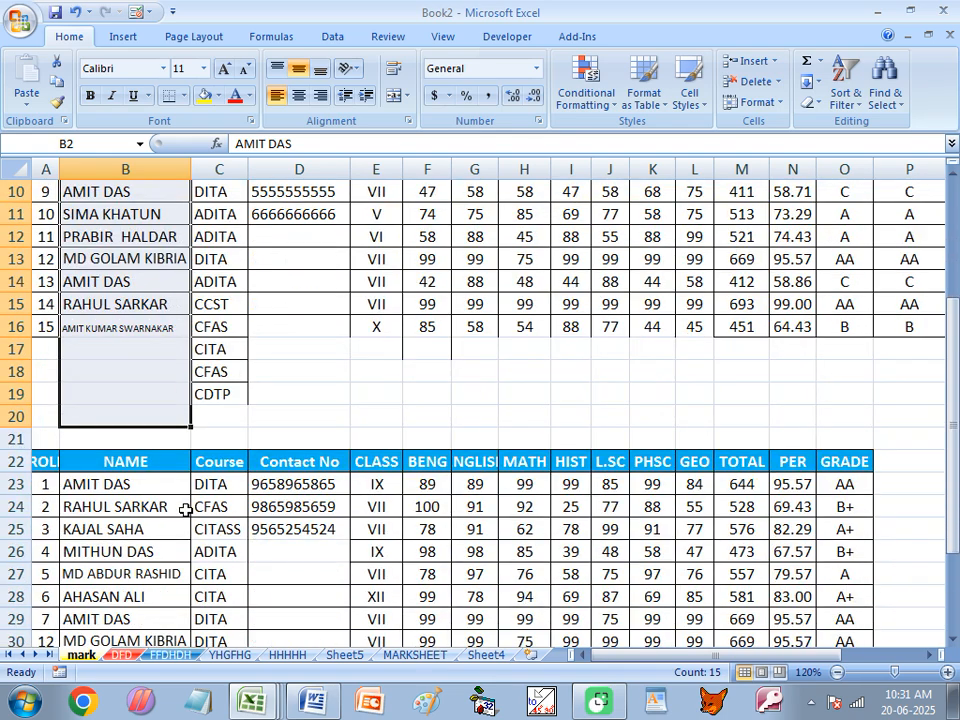
{"action": "left_click", "coordinate": [160, 397]}
{"action": "scroll", "coordinate": [116, 292], "scroll_direction": "up", "scroll_amount": 3}
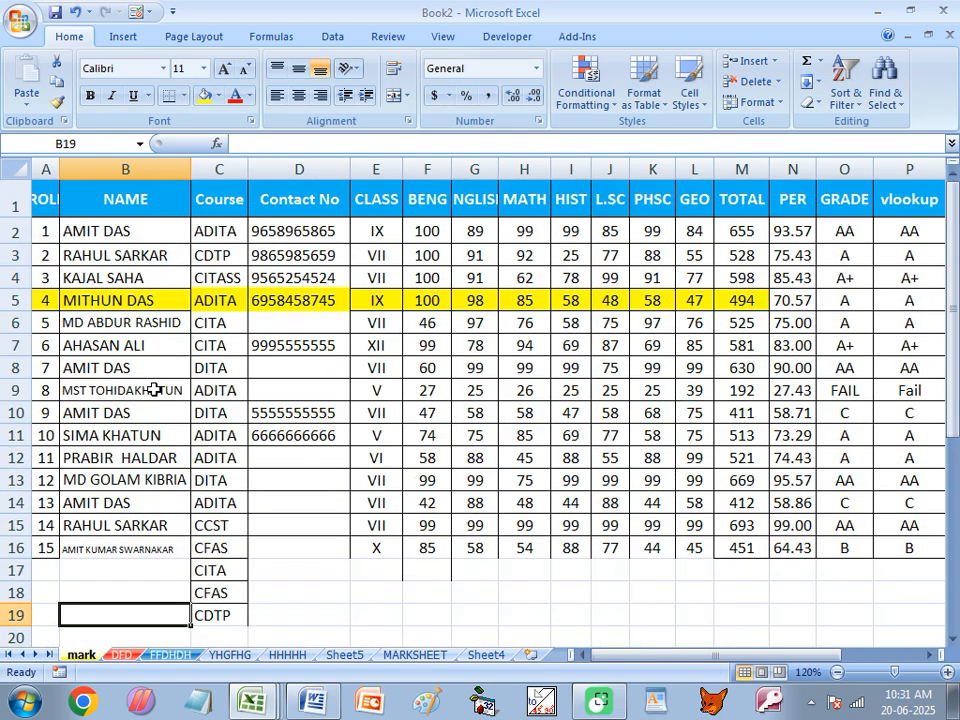
{"action": "left_click", "coordinate": [141, 226]}
{"action": "left_click_drag", "start_coordinate": [148, 228], "coordinate": [143, 616]}
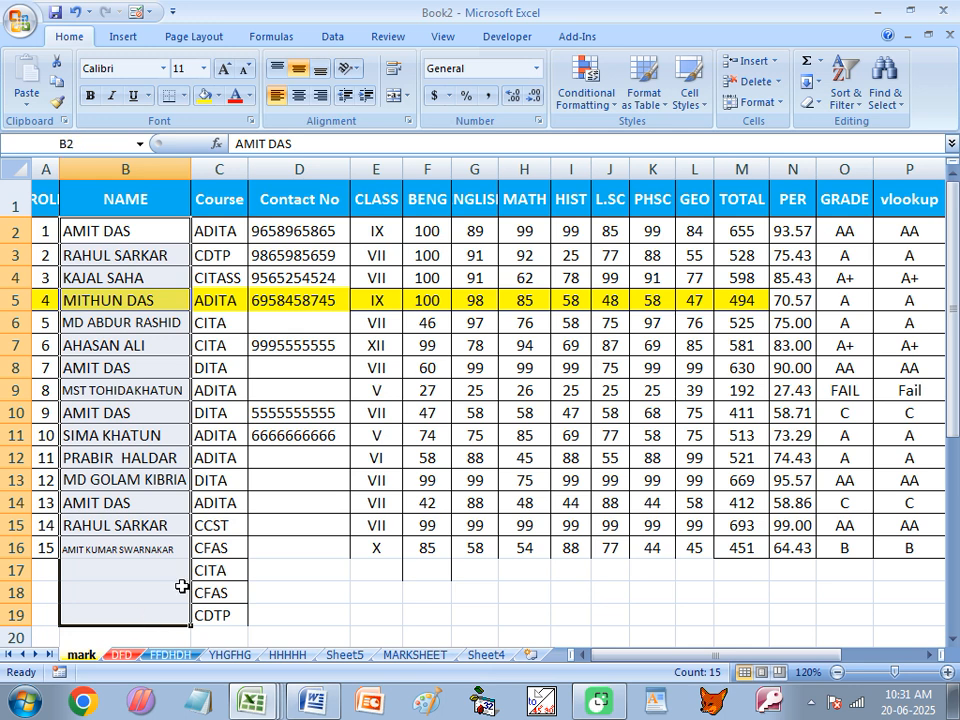
{"action": "left_click", "coordinate": [782, 104]}
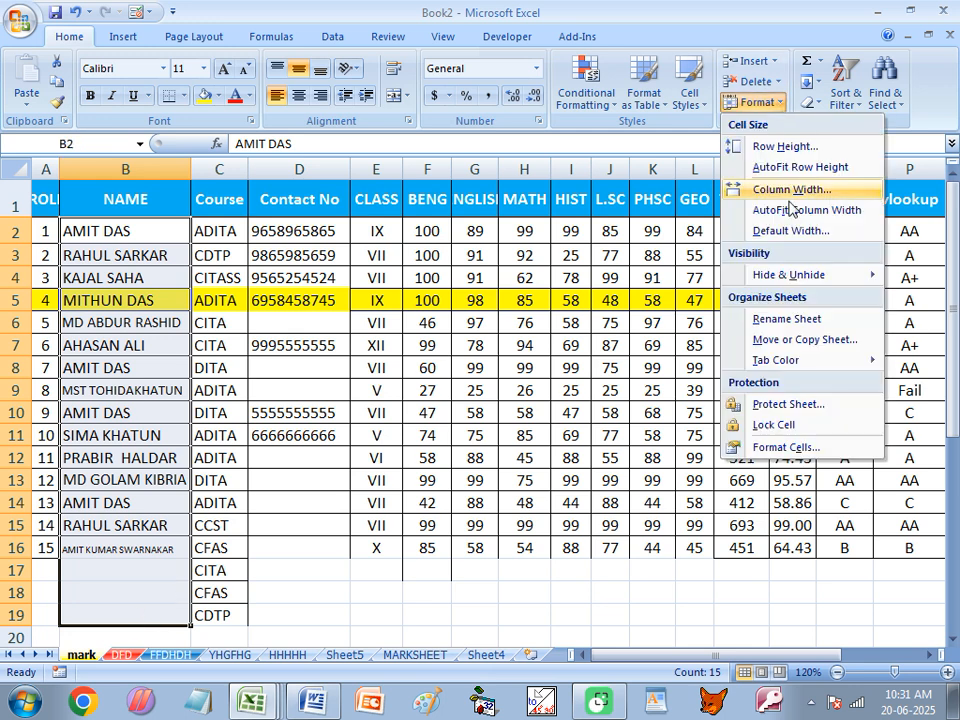
{"action": "left_click", "coordinate": [785, 405]}
{"action": "left_click_drag", "start_coordinate": [621, 338], "coordinate": [512, 287]}
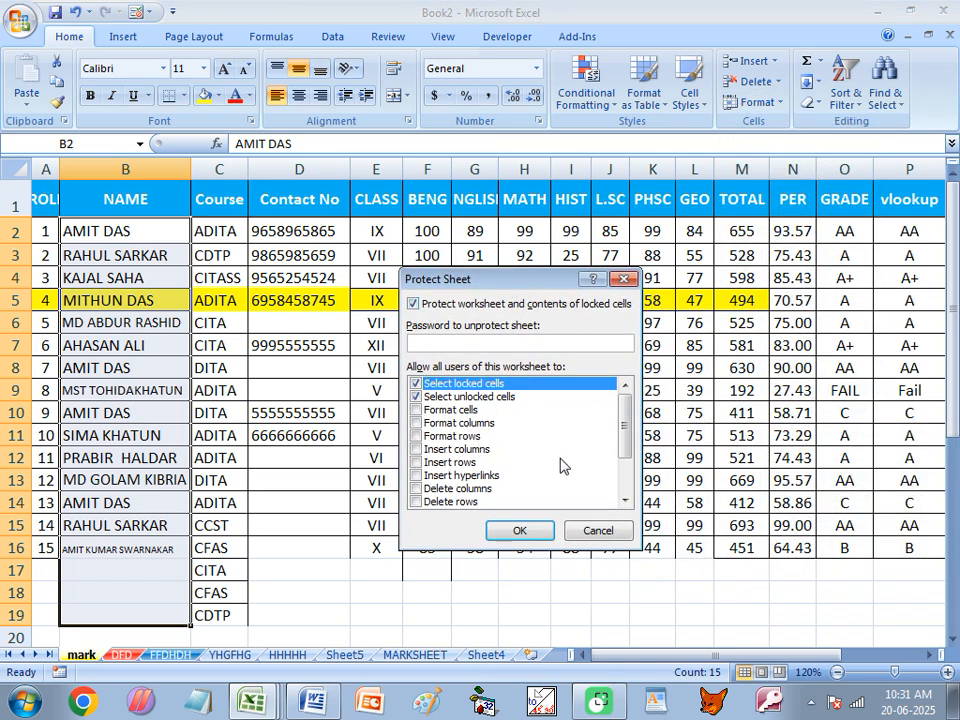
{"action": "left_click_drag", "start_coordinate": [626, 432], "coordinate": [628, 470]}
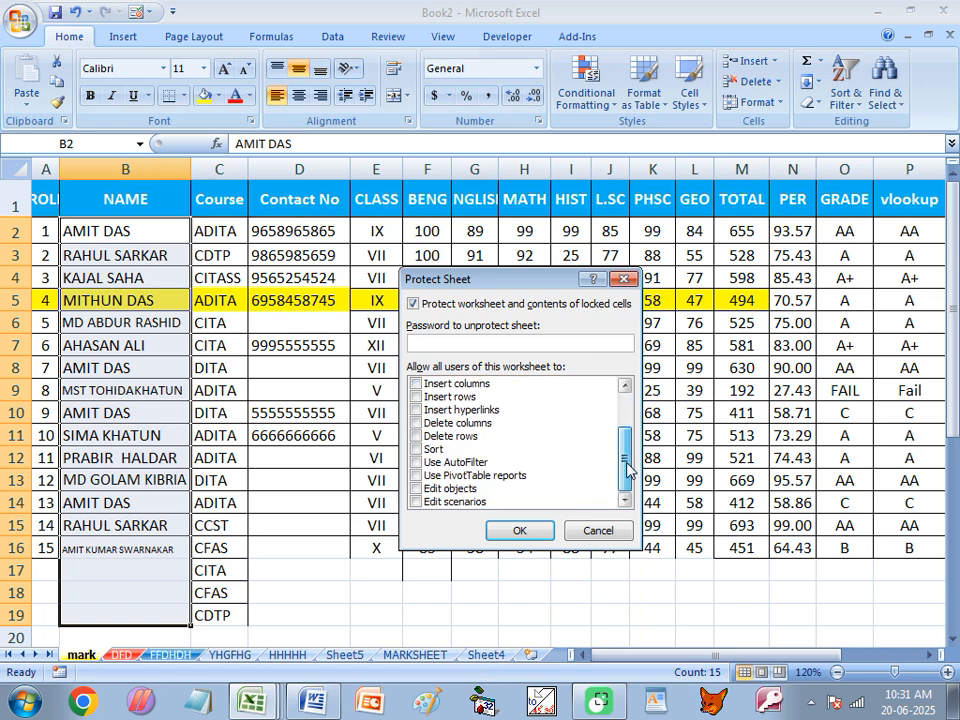
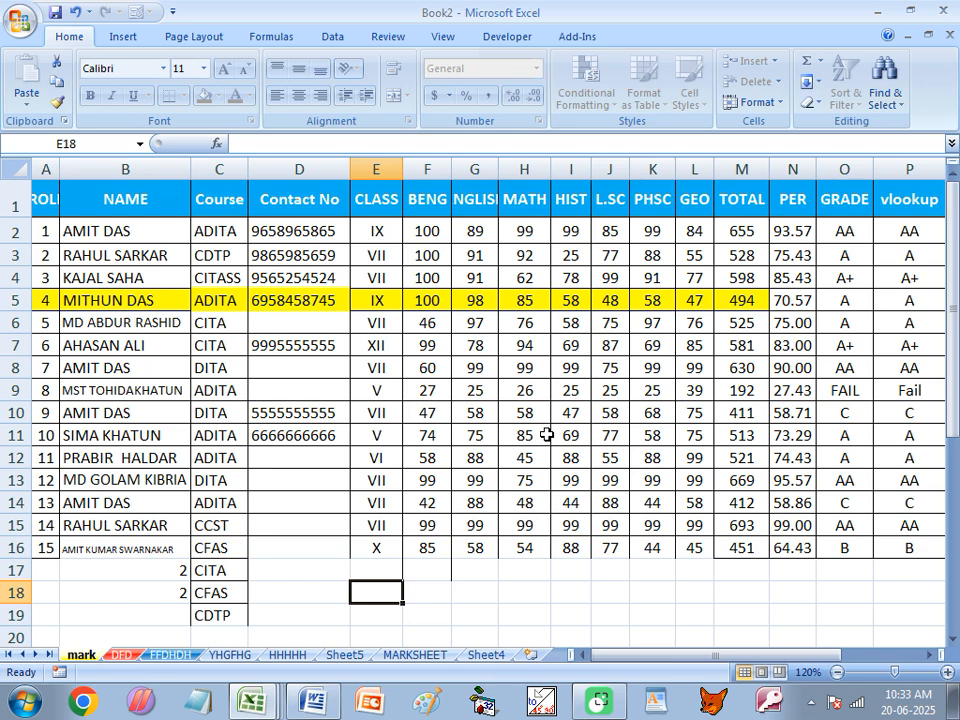
Step: Unprotect the mark sheet by entering the sheet password
{"action": "left_click", "coordinate": [752, 102]}
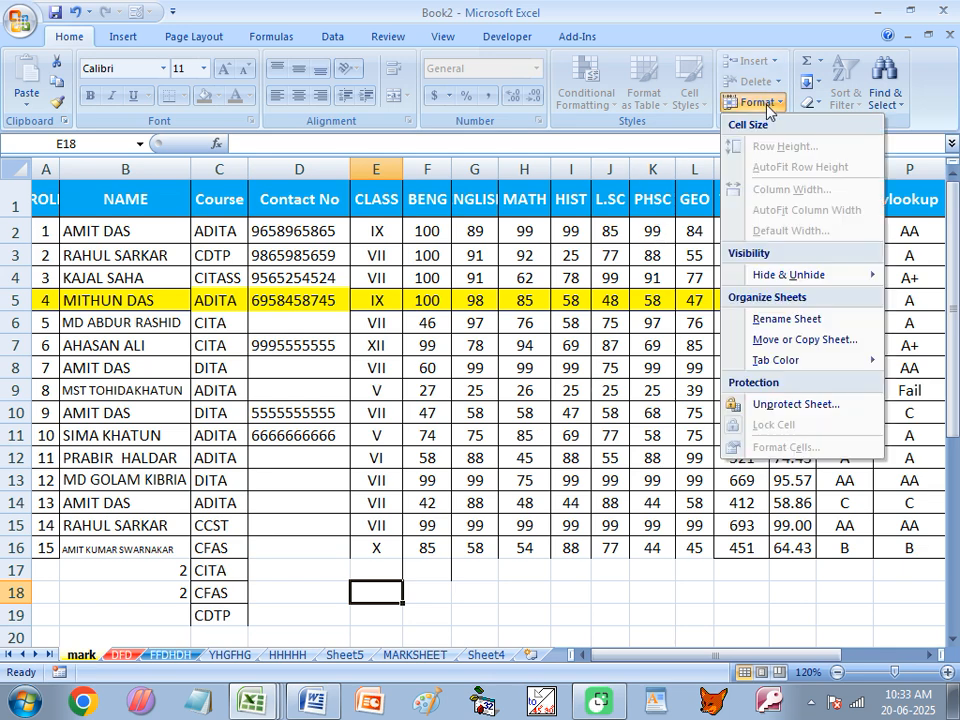
{"action": "left_click", "coordinate": [796, 403]}
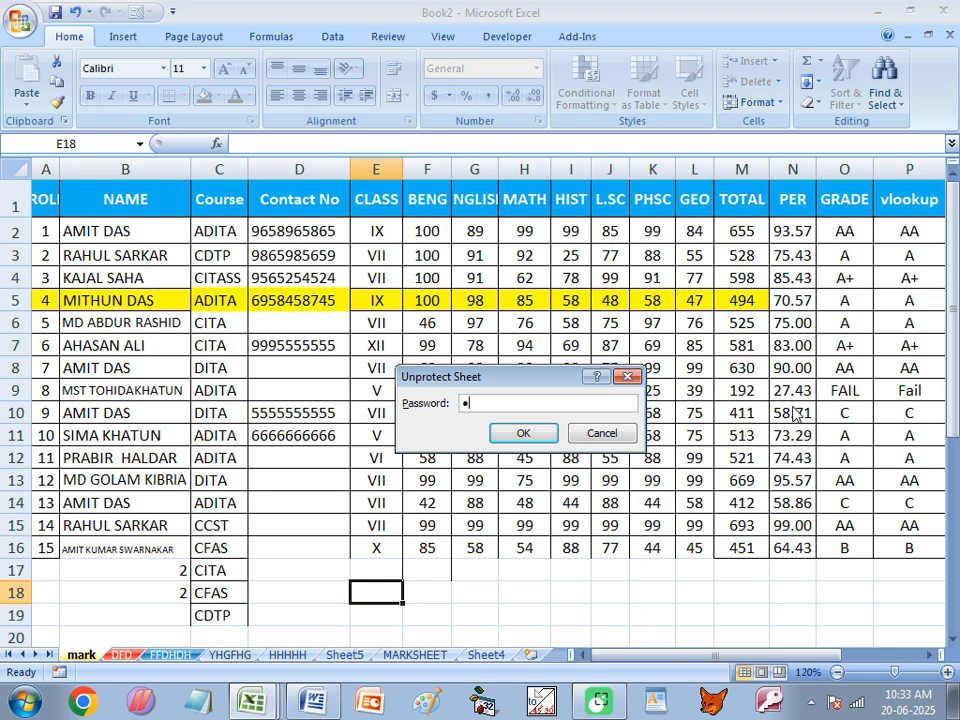
{"action": "key", "text": "Return"}
{"action": "left_click", "coordinate": [535, 396]}
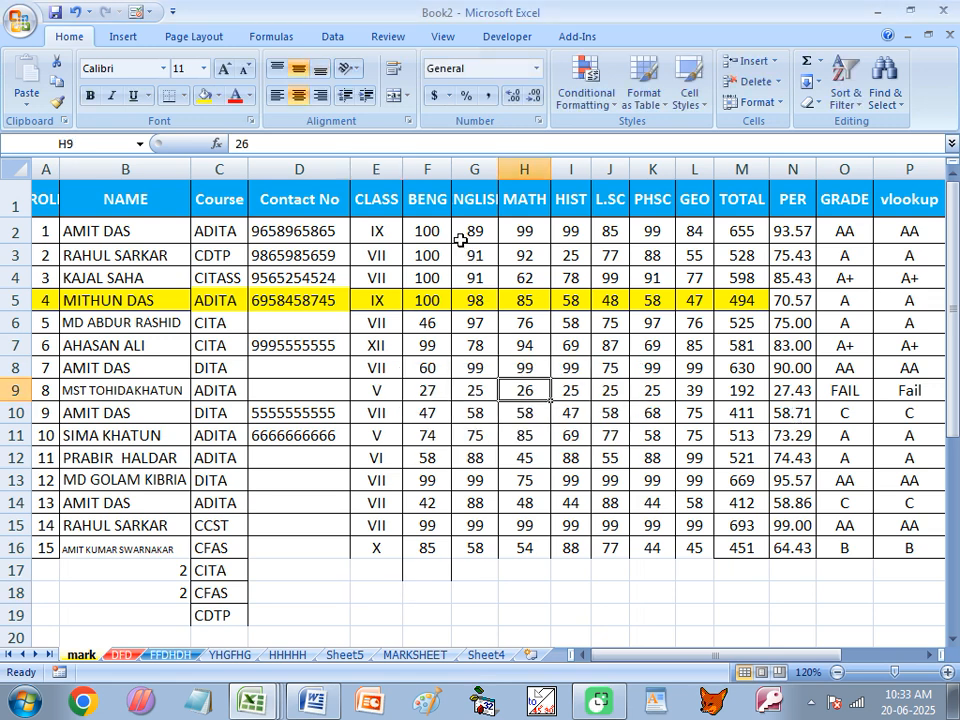
Step: Select the subject marks from F2 across columns F to L and protect the sheet, entering and confirming the sheet password
{"action": "left_click_drag", "start_coordinate": [440, 225], "coordinate": [688, 631]}
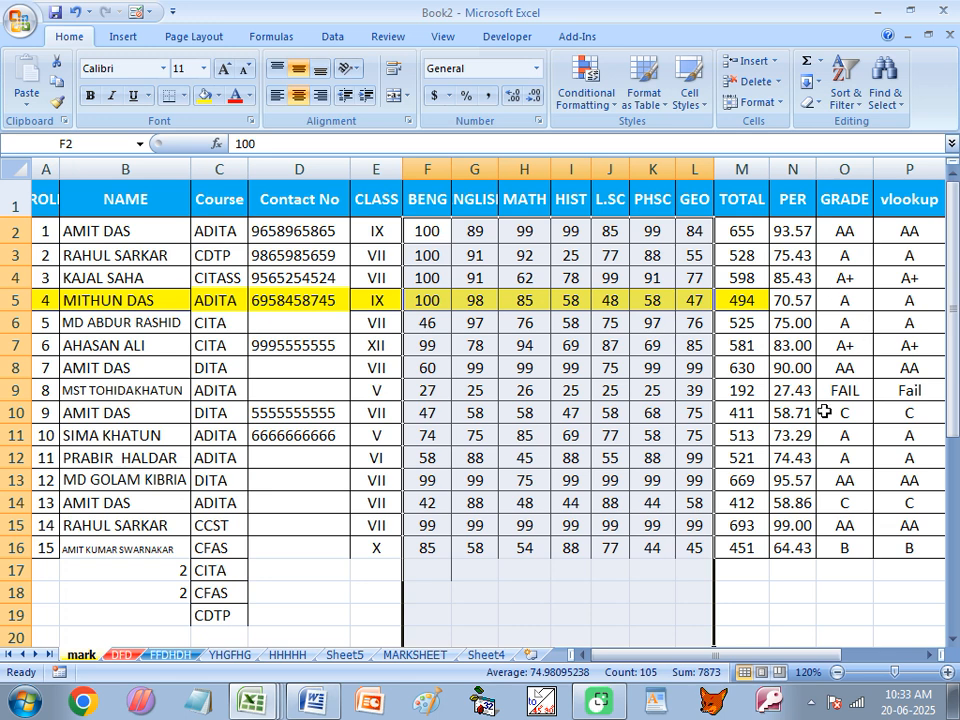
{"action": "left_click", "coordinate": [760, 104]}
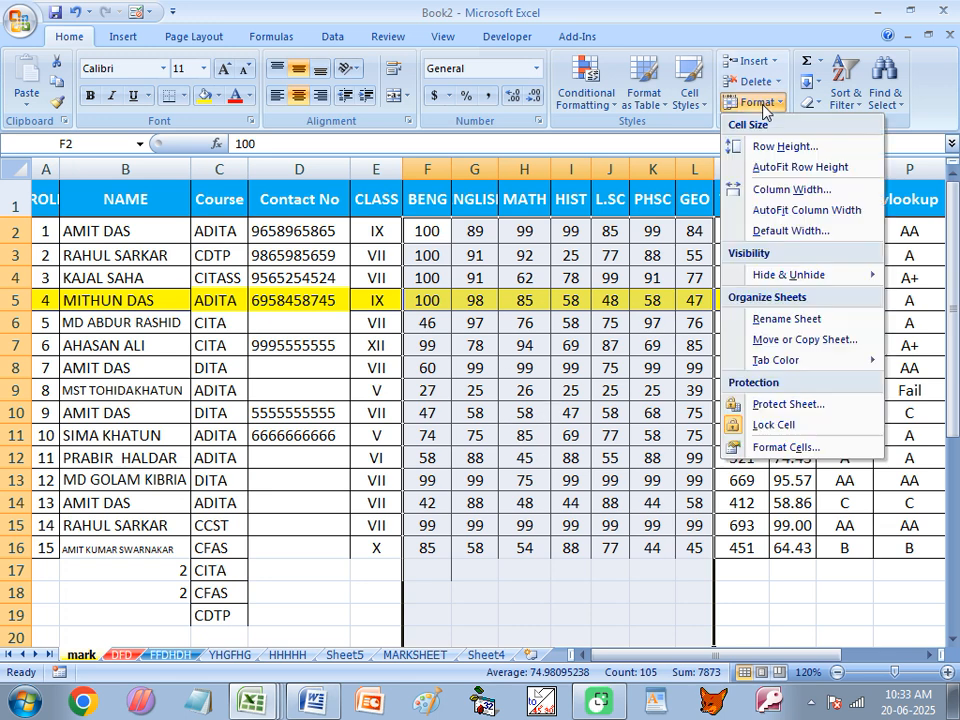
{"action": "left_click", "coordinate": [778, 404]}
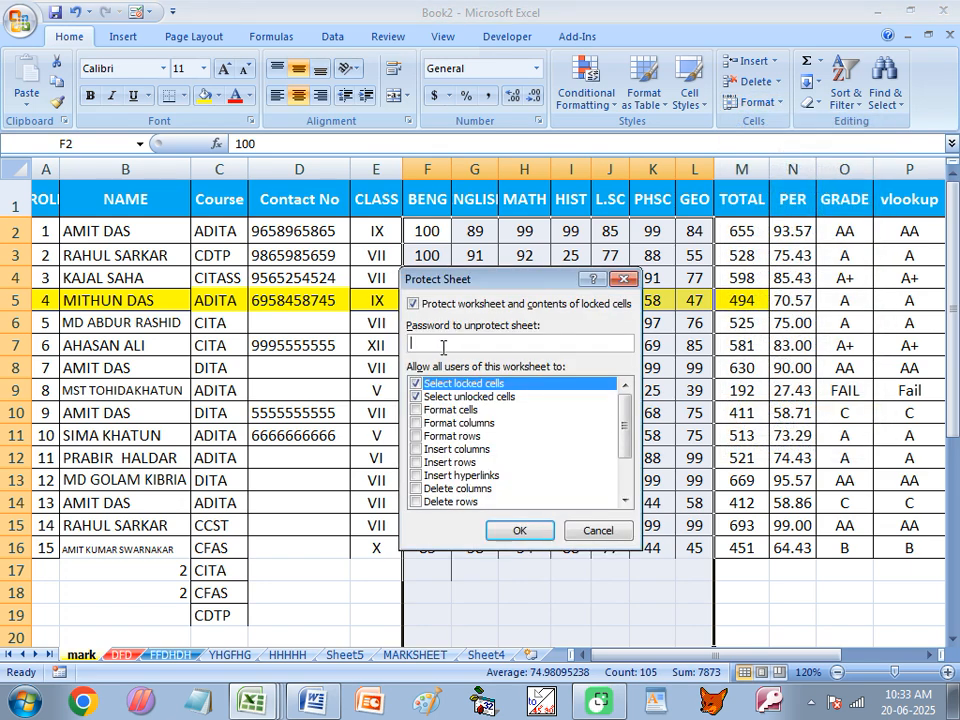
{"action": "key", "text": "Return"}
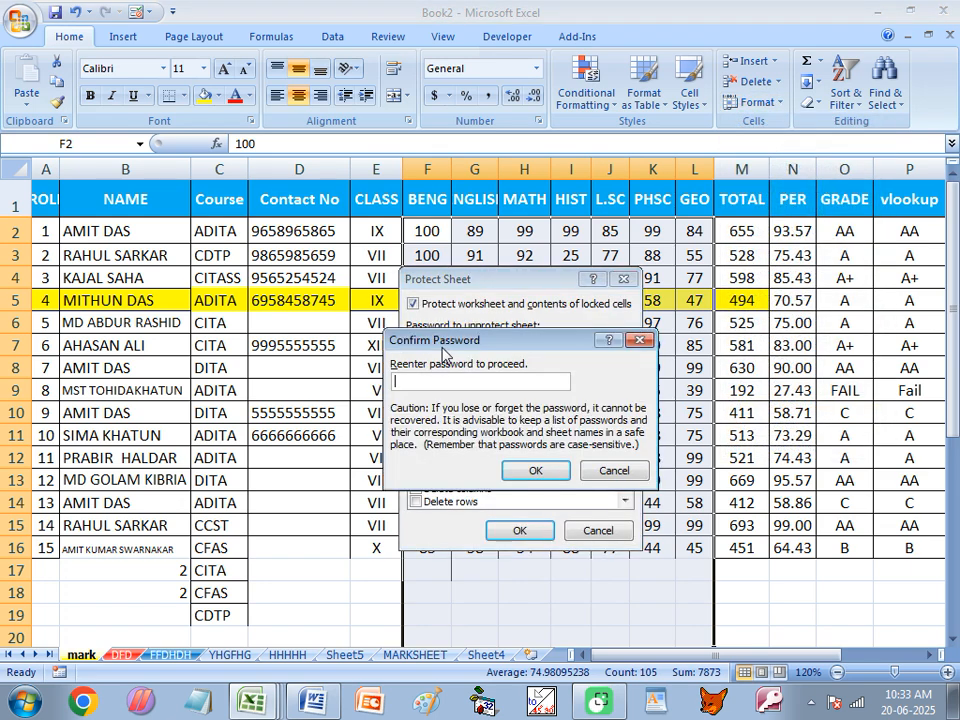
{"action": "key", "text": "Return"}
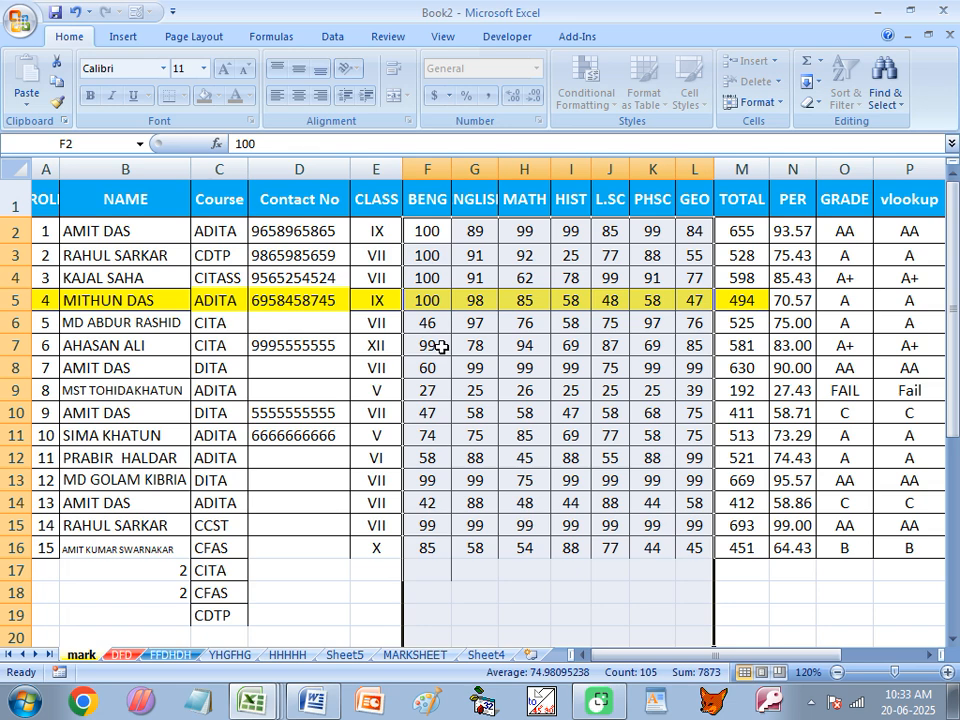
Step: Try to edit the empty Contact No cell D9 on the protected mark sheet
{"action": "left_click", "coordinate": [441, 346]}
{"action": "left_click", "coordinate": [269, 386]}
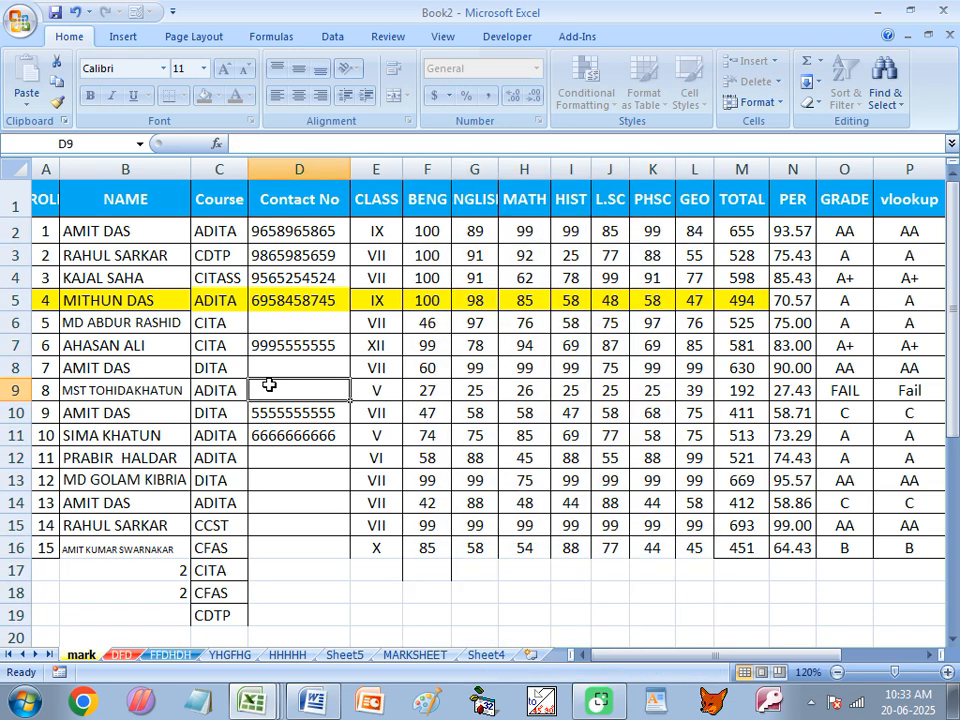
{"action": "double_click", "coordinate": [269, 386]}
{"action": "left_click", "coordinate": [472, 404]}
Step: Replace the name in cell B6 with BVC
{"action": "left_click", "coordinate": [134, 312]}
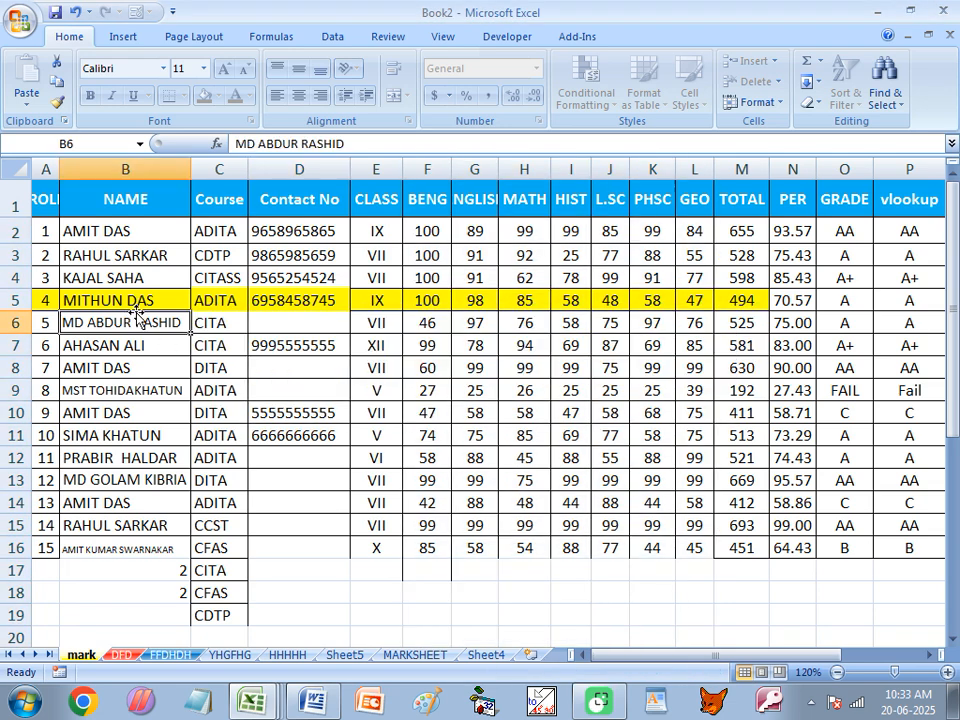
{"action": "type", "text": "BVC"}
{"action": "key", "text": "Return"}
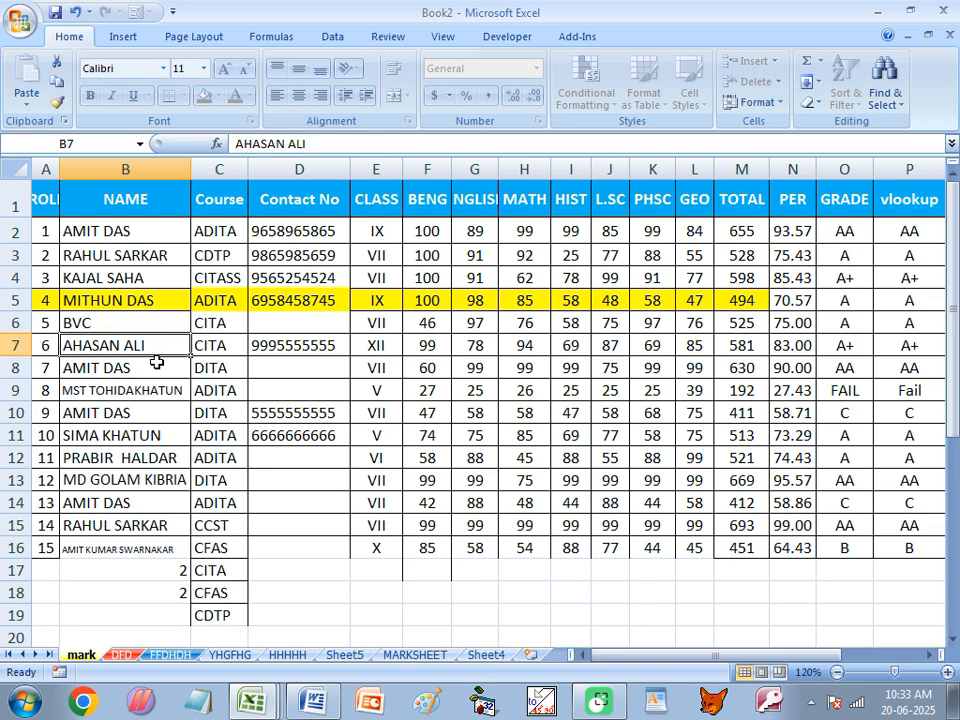
Step: Try to edit the marks in F6, F7 and G11 and to delete the mark in F7
{"action": "left_click", "coordinate": [437, 325]}
{"action": "double_click", "coordinate": [440, 330]}
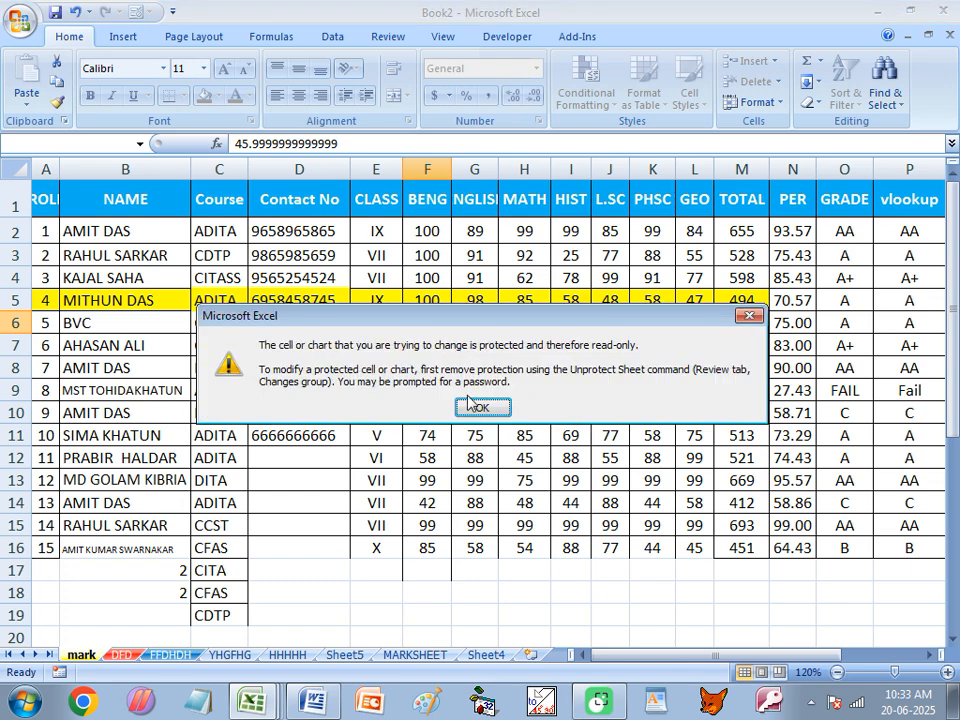
{"action": "left_click", "coordinate": [482, 407]}
{"action": "left_click", "coordinate": [440, 348]}
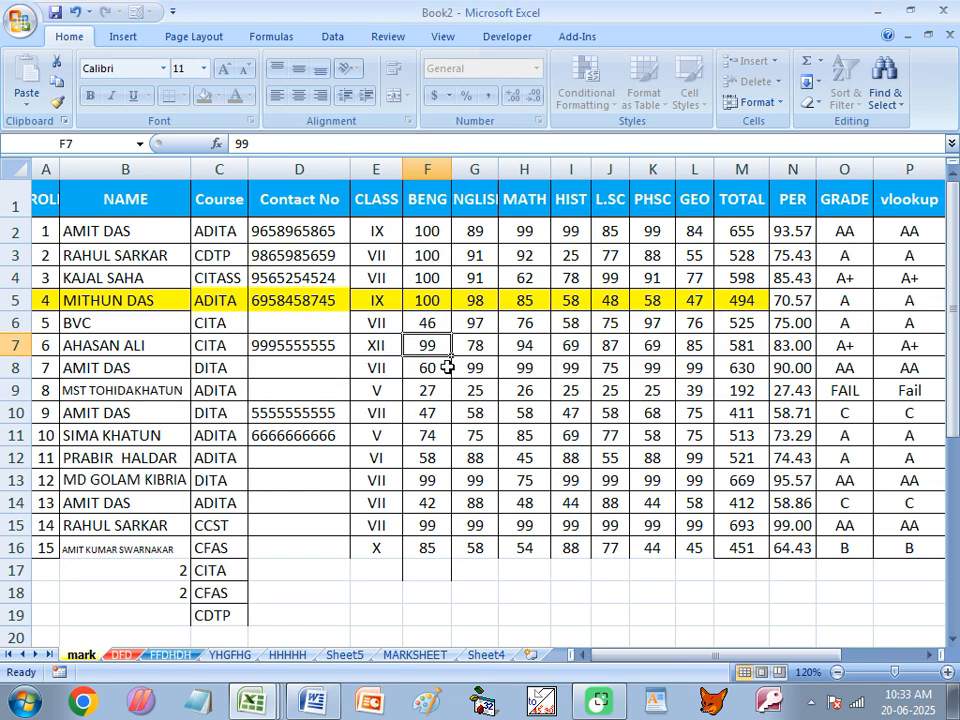
{"action": "double_click", "coordinate": [440, 348]}
{"action": "left_click", "coordinate": [482, 406]}
{"action": "key", "text": "Delete"}
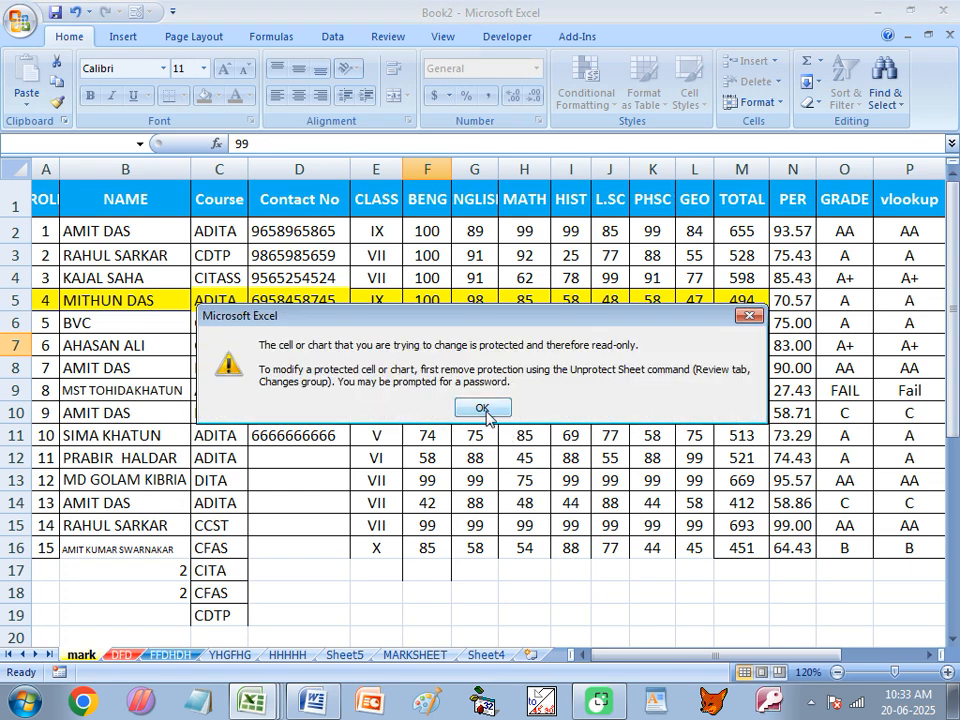
{"action": "left_click", "coordinate": [486, 411]}
{"action": "left_click", "coordinate": [485, 441]}
{"action": "double_click", "coordinate": [481, 442]}
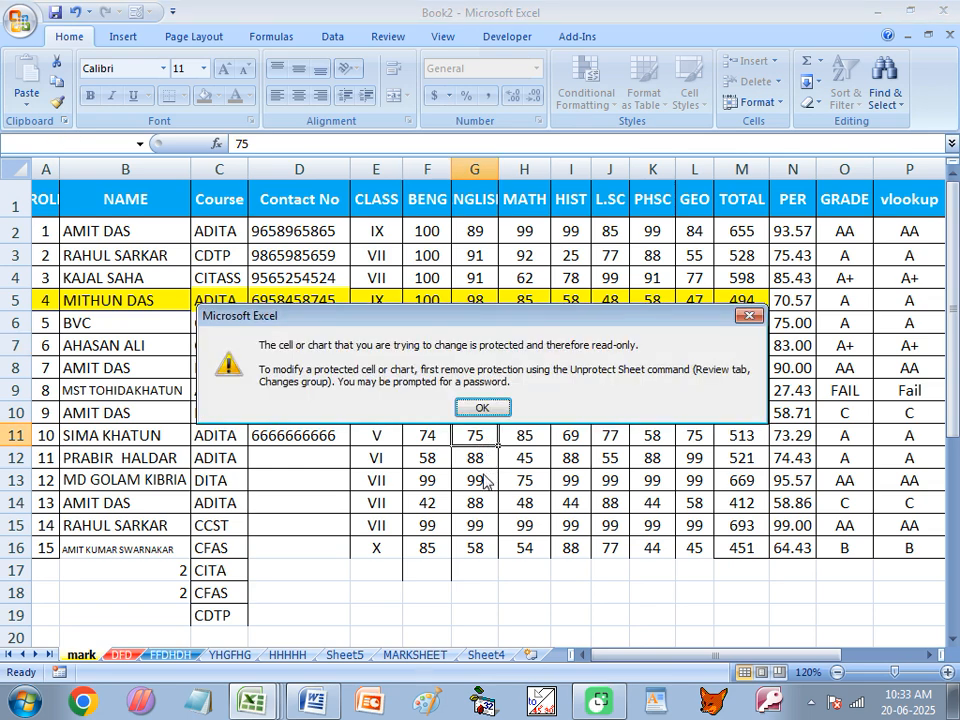
{"action": "left_click", "coordinate": [482, 407]}
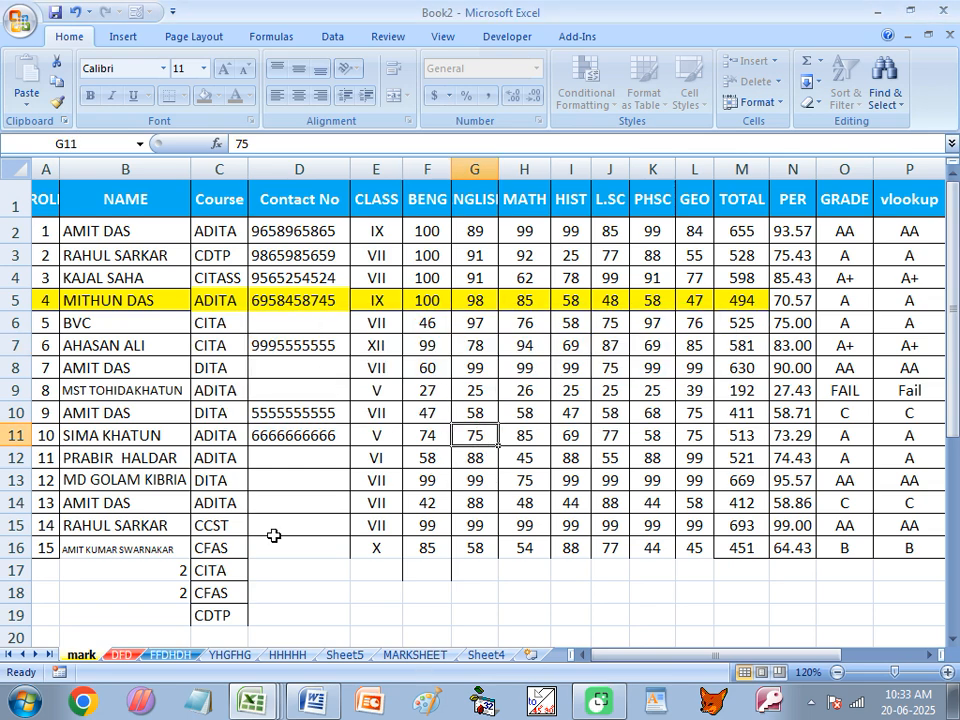
Step: Select the whole upper mark table and unprotect the mark sheet with the sheet password
{"action": "key", "text": "ctrl+a"}
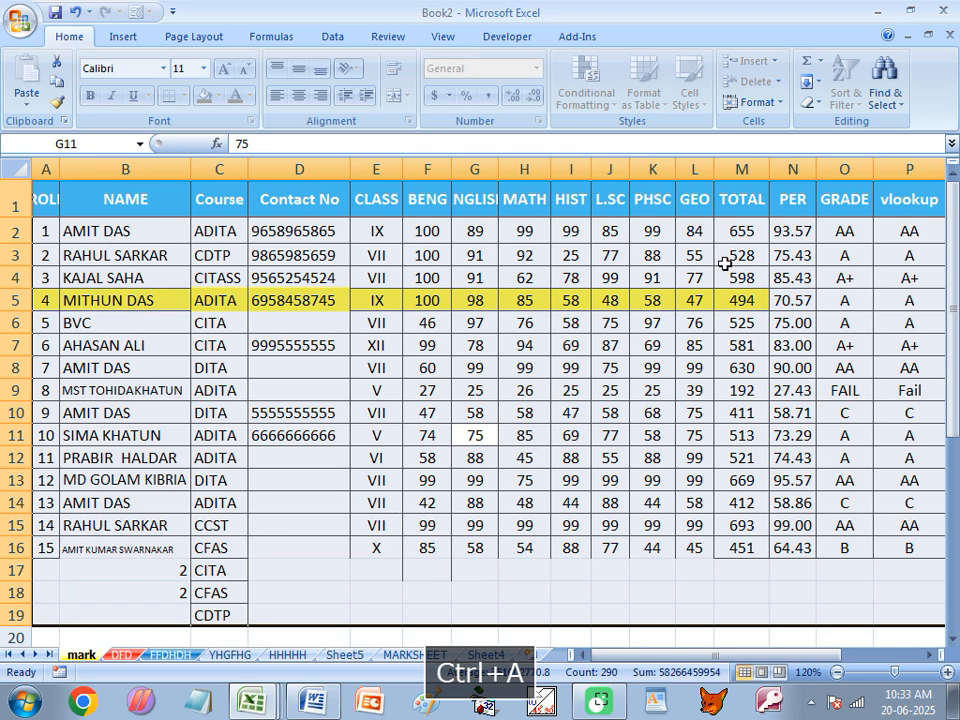
{"action": "left_click", "coordinate": [779, 104]}
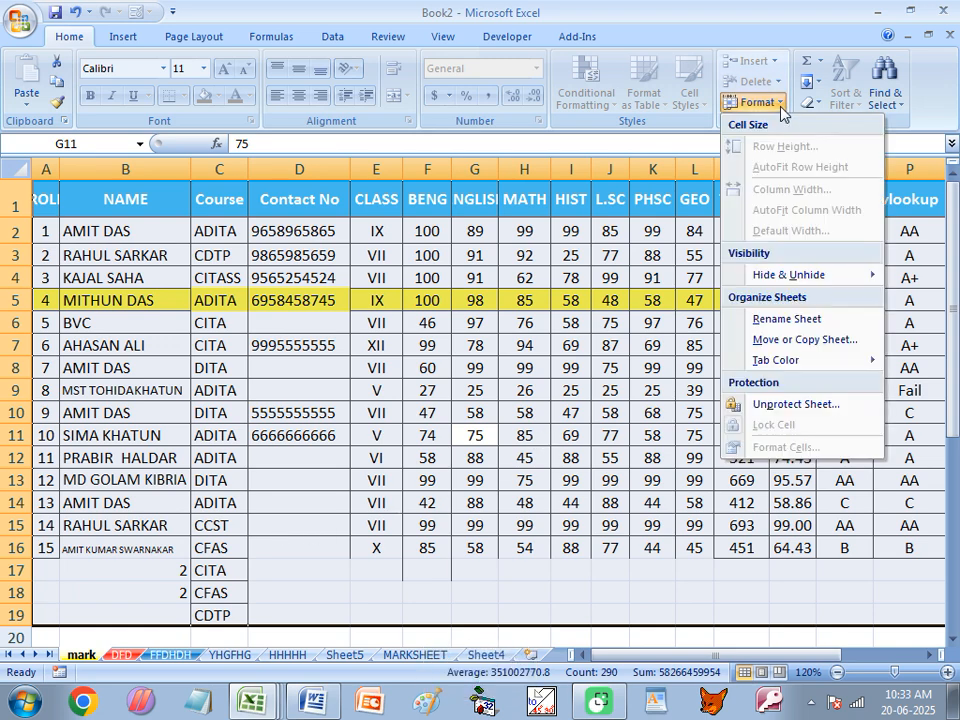
{"action": "left_click", "coordinate": [825, 403]}
{"action": "type", "text": "1"}
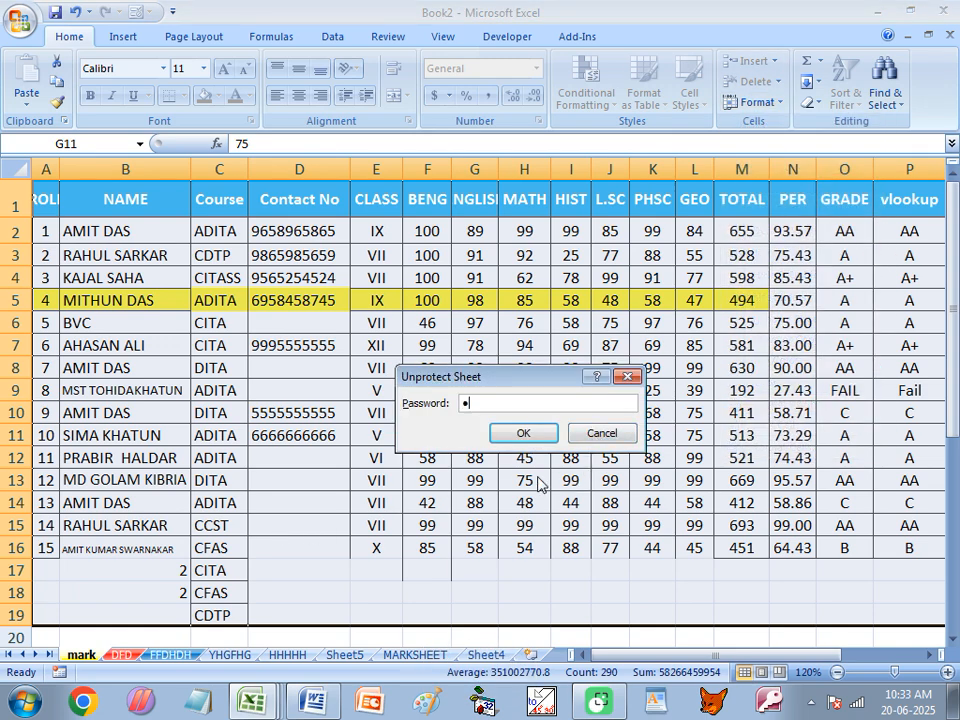
{"action": "left_click", "coordinate": [521, 433]}
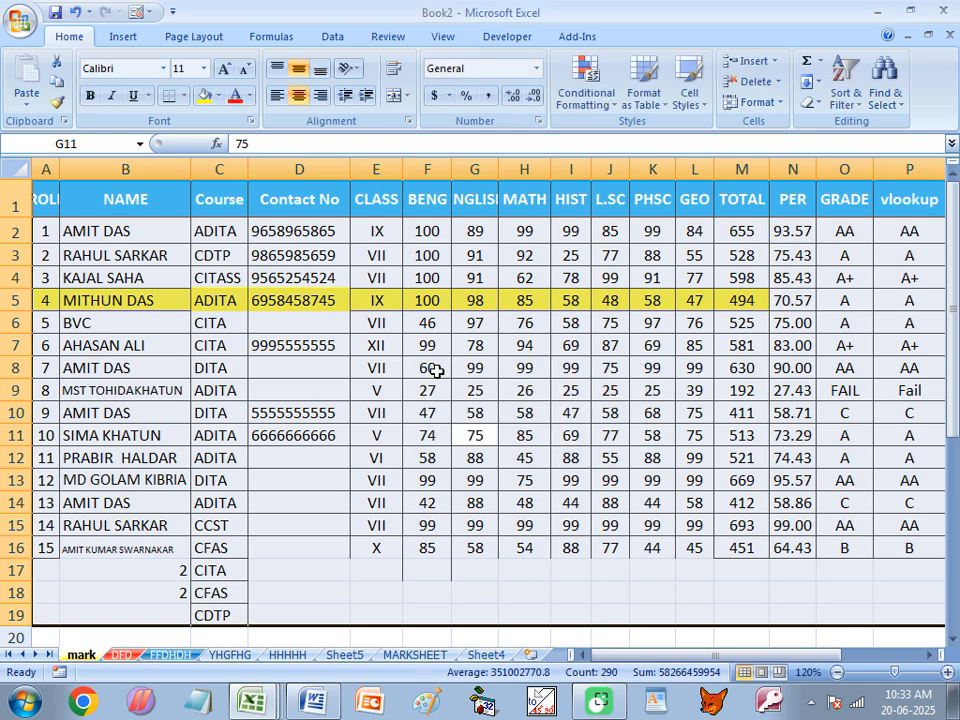
{"action": "left_click", "coordinate": [336, 527]}
Step: Select the subject marks E2:K6 on the MARKSHEET sheet and protect the sheet, entering and confirming the sheet password
{"action": "left_click", "coordinate": [124, 656]}
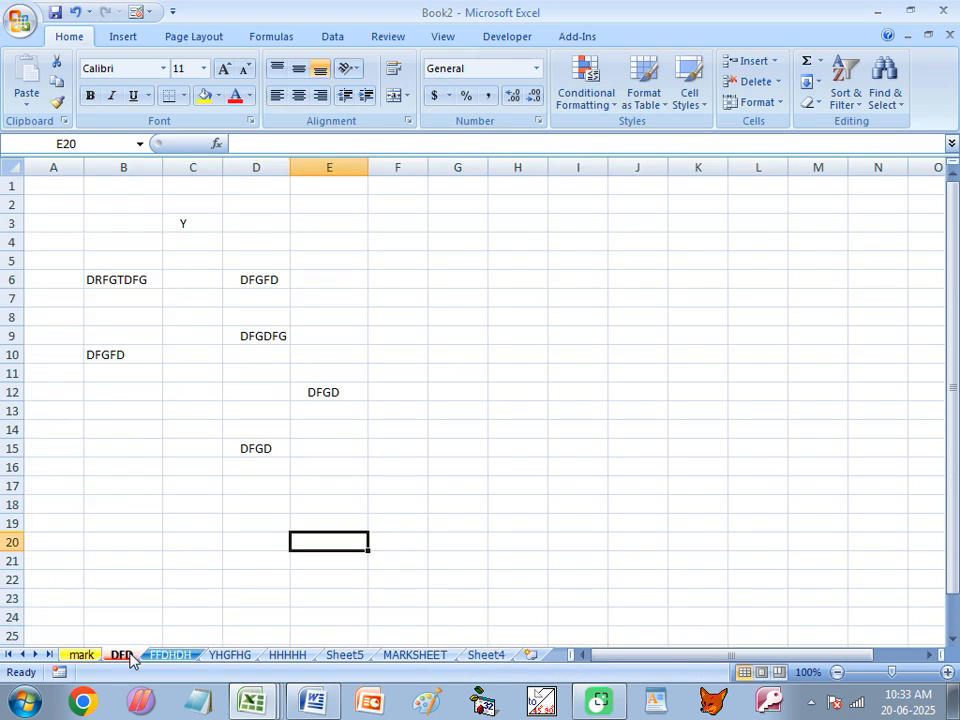
{"action": "left_click", "coordinate": [405, 655]}
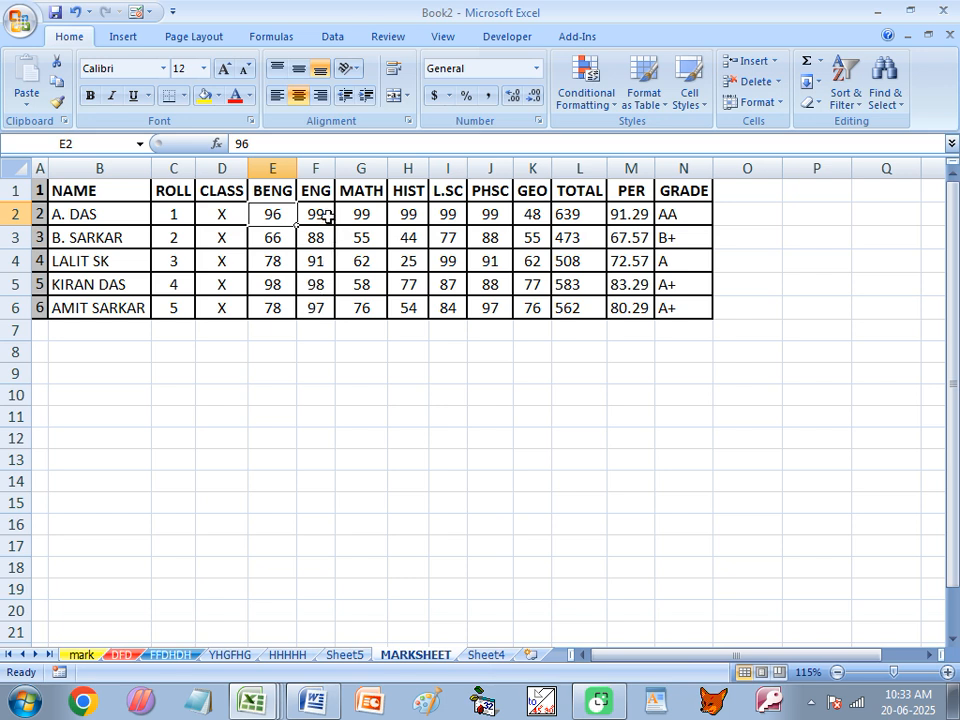
{"action": "left_click_drag", "start_coordinate": [287, 208], "coordinate": [526, 301]}
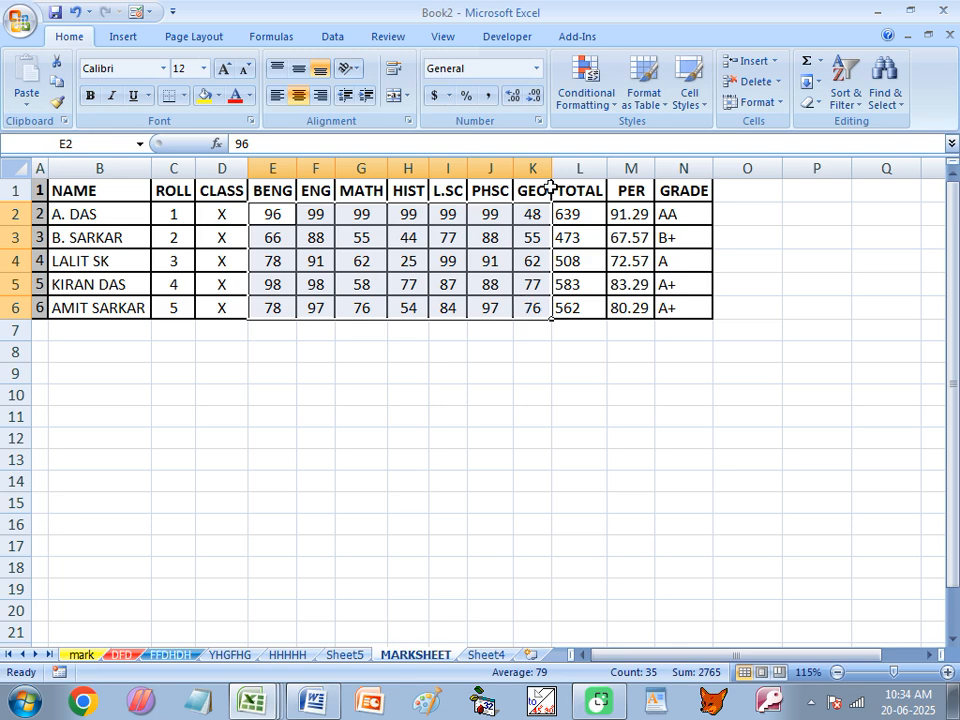
{"action": "left_click", "coordinate": [757, 102]}
{"action": "left_click", "coordinate": [785, 404]}
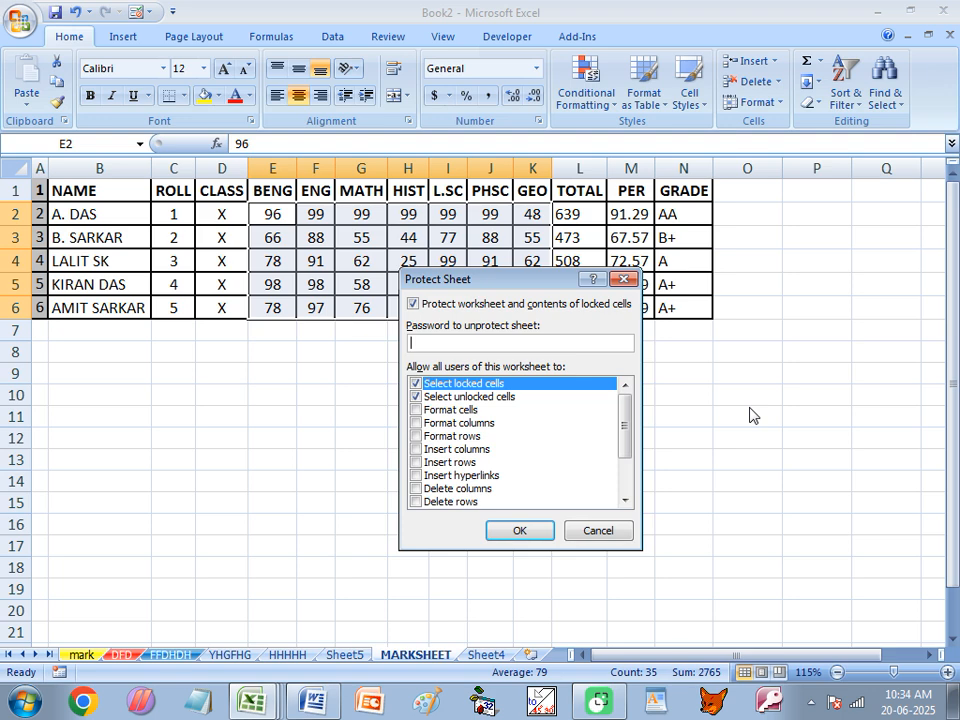
{"action": "type", "text": "1"}
{"action": "left_click", "coordinate": [508, 535]}
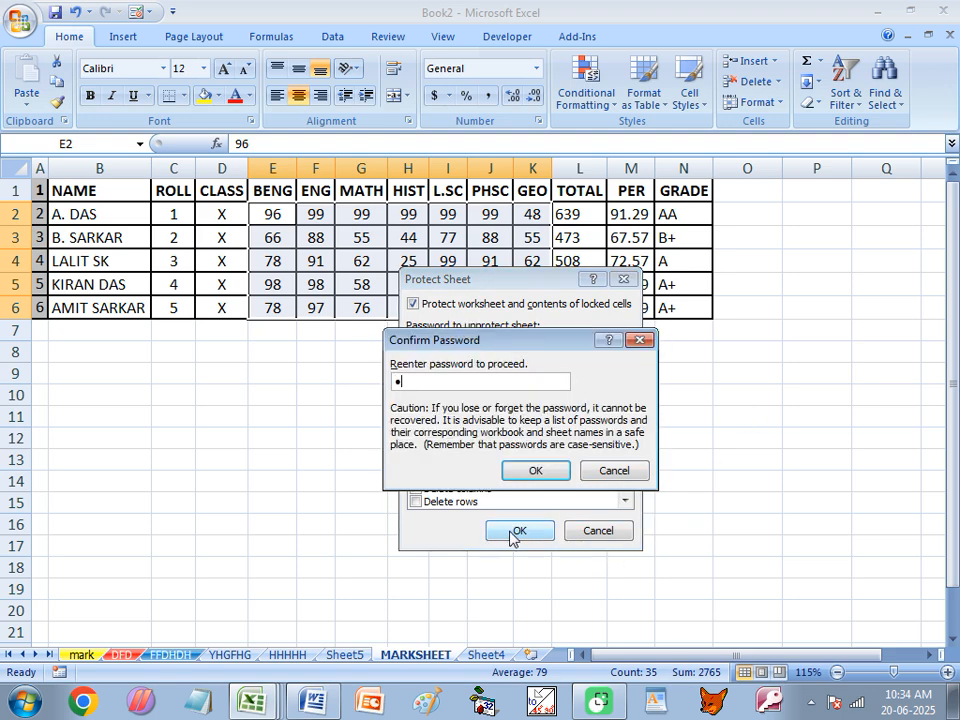
{"action": "left_click", "coordinate": [535, 470]}
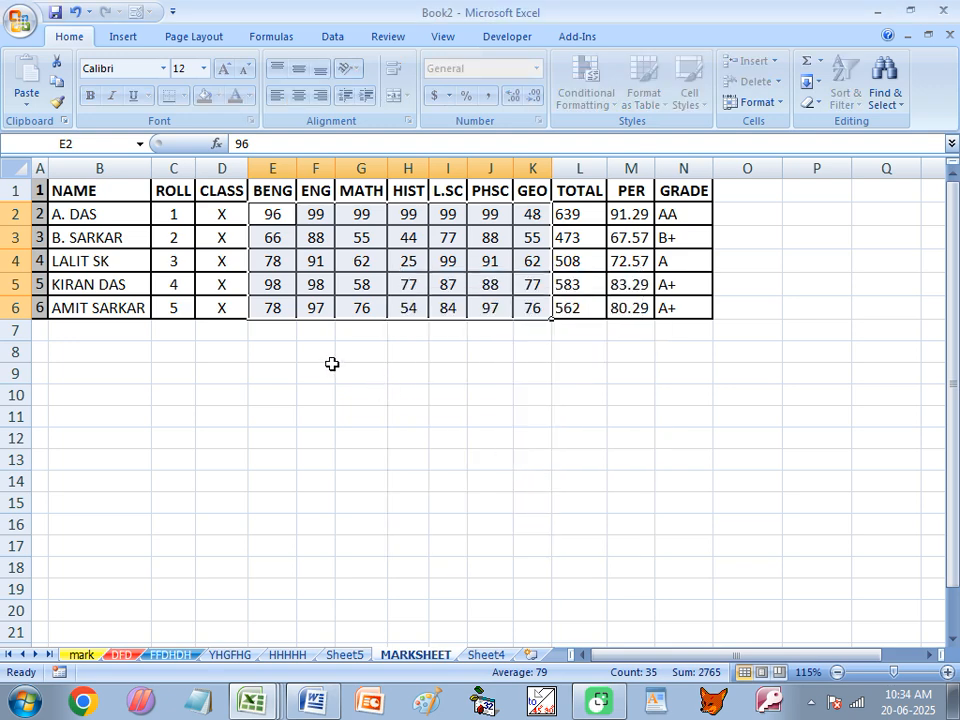
Step: Check that cells F4, C3 and B3 can be selected on the protected MARKSHEET sheet
{"action": "left_click", "coordinate": [305, 253]}
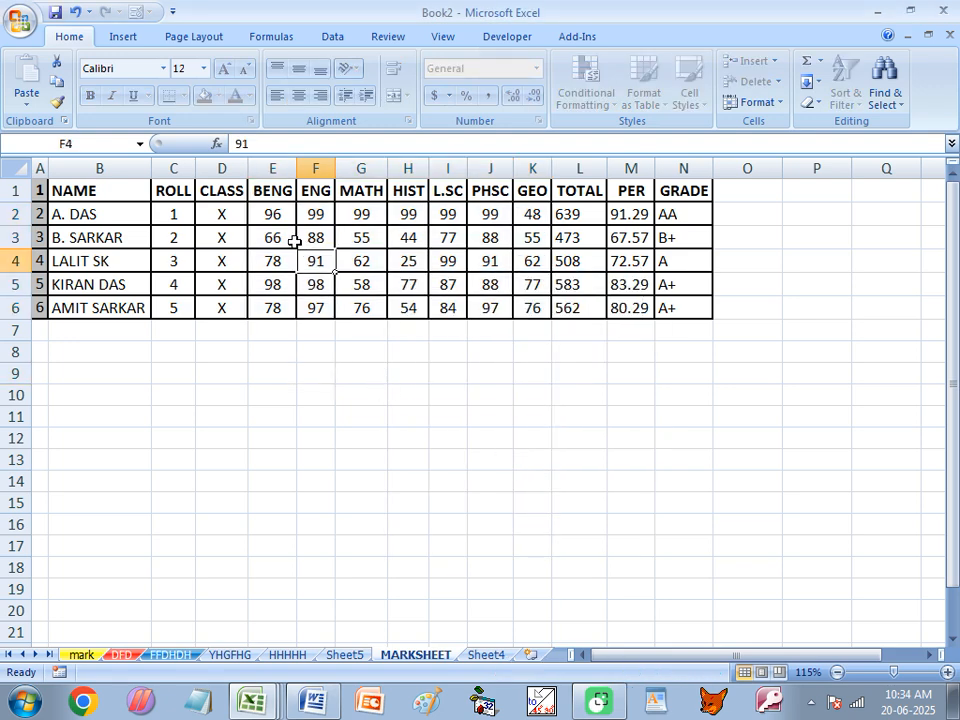
{"action": "left_click", "coordinate": [184, 238]}
{"action": "left_click", "coordinate": [119, 237]}
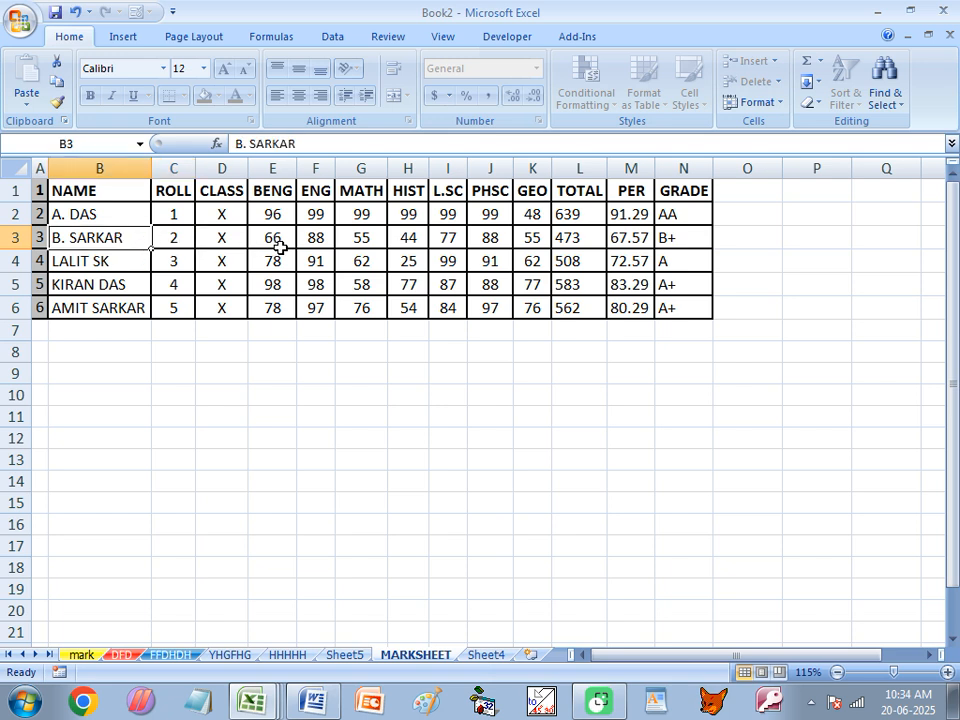
Step: Try to edit the HIST mark in H5 and the name in B3 on the protected MARKSHEET sheet
{"action": "left_click", "coordinate": [277, 242]}
{"action": "left_click_drag", "start_coordinate": [283, 210], "coordinate": [525, 302]}
{"action": "left_click", "coordinate": [390, 287]}
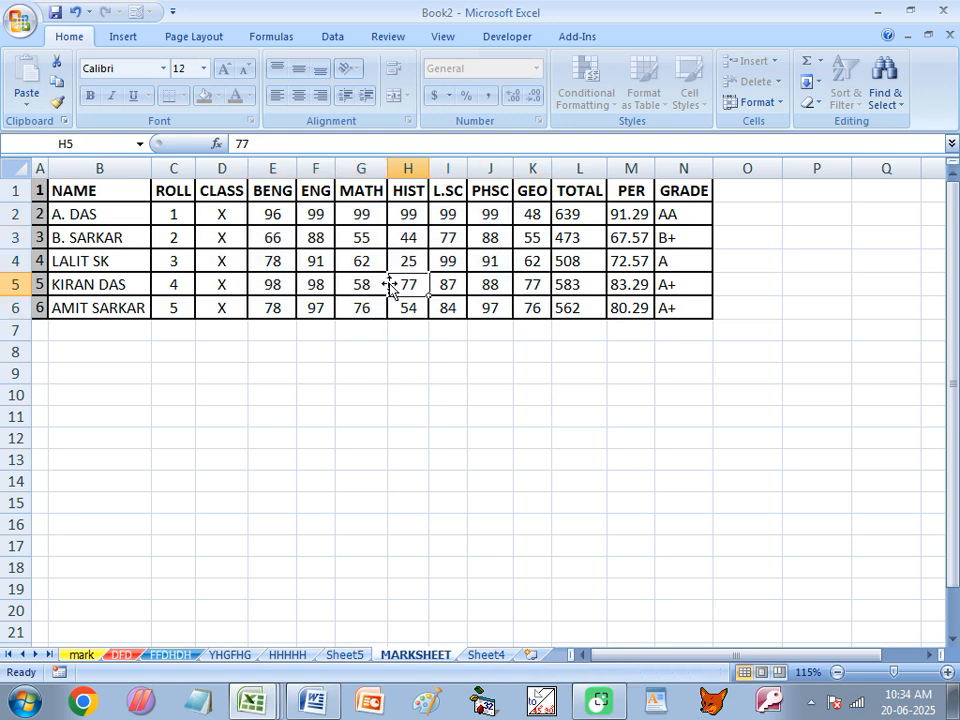
{"action": "double_click", "coordinate": [390, 287]}
{"action": "double_click", "coordinate": [95, 246]}
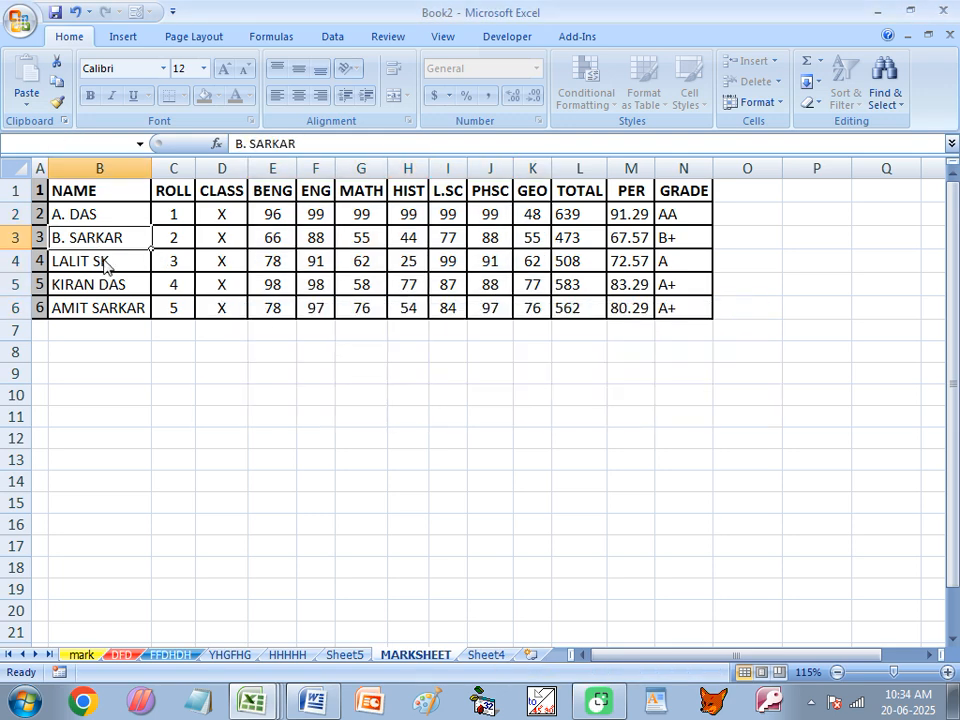
{"action": "left_click", "coordinate": [482, 408]}
{"action": "left_click", "coordinate": [361, 284]}
Step: Select the subject marks E2:K6 and unprotect the MARKSHEET sheet with the sheet password
{"action": "left_click_drag", "start_coordinate": [272, 214], "coordinate": [532, 306]}
{"action": "left_click", "coordinate": [766, 102]}
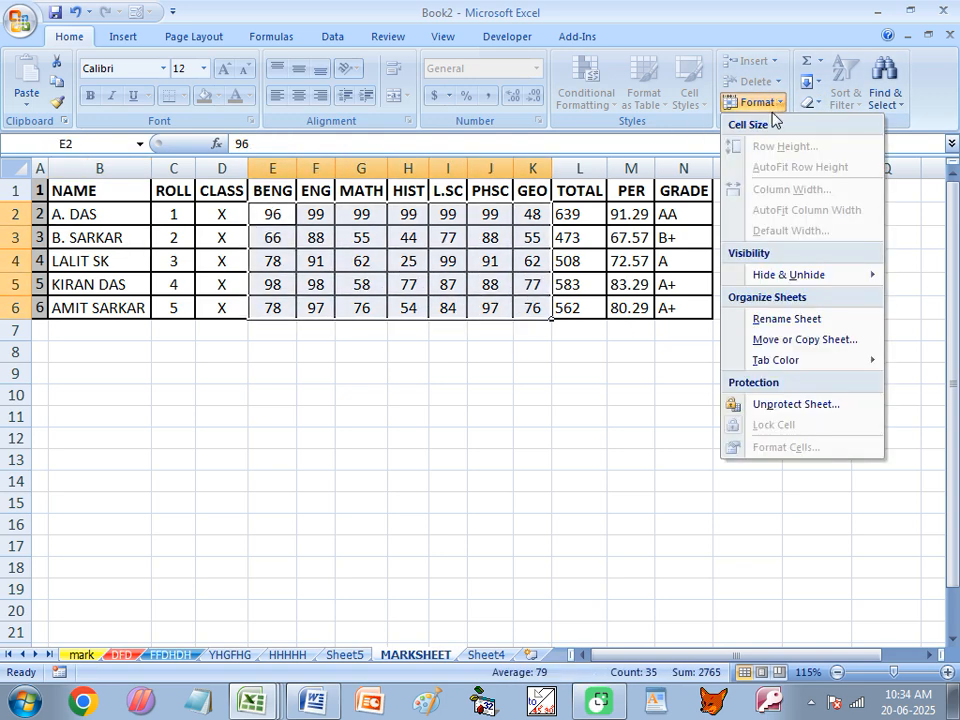
{"action": "left_click", "coordinate": [783, 404]}
{"action": "type", "text": "1"}
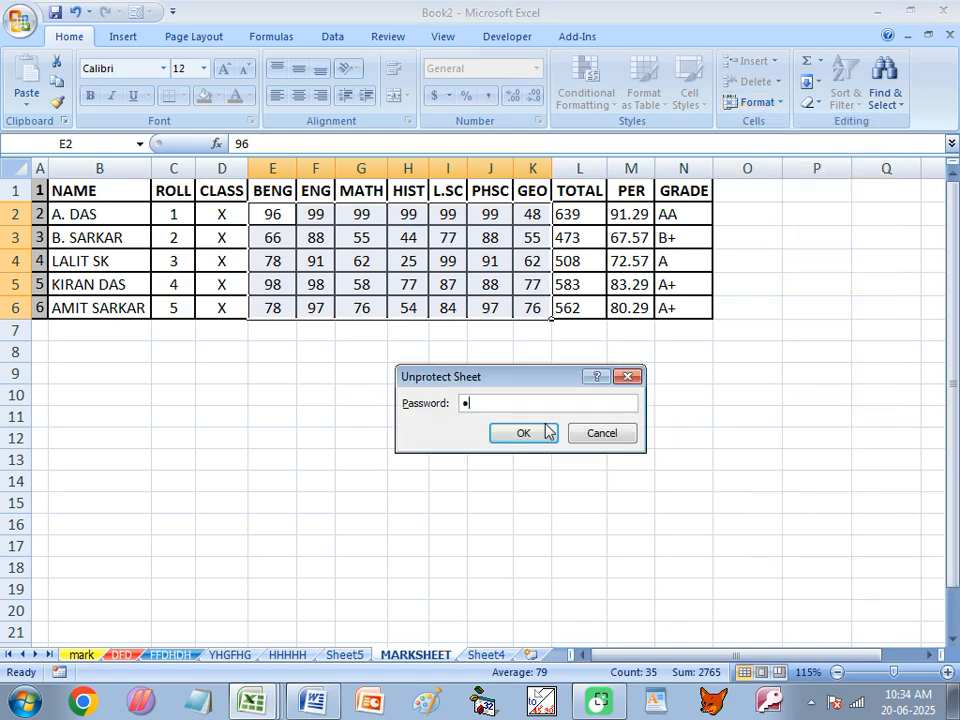
{"action": "left_click", "coordinate": [523, 434]}
{"action": "left_click", "coordinate": [317, 369]}
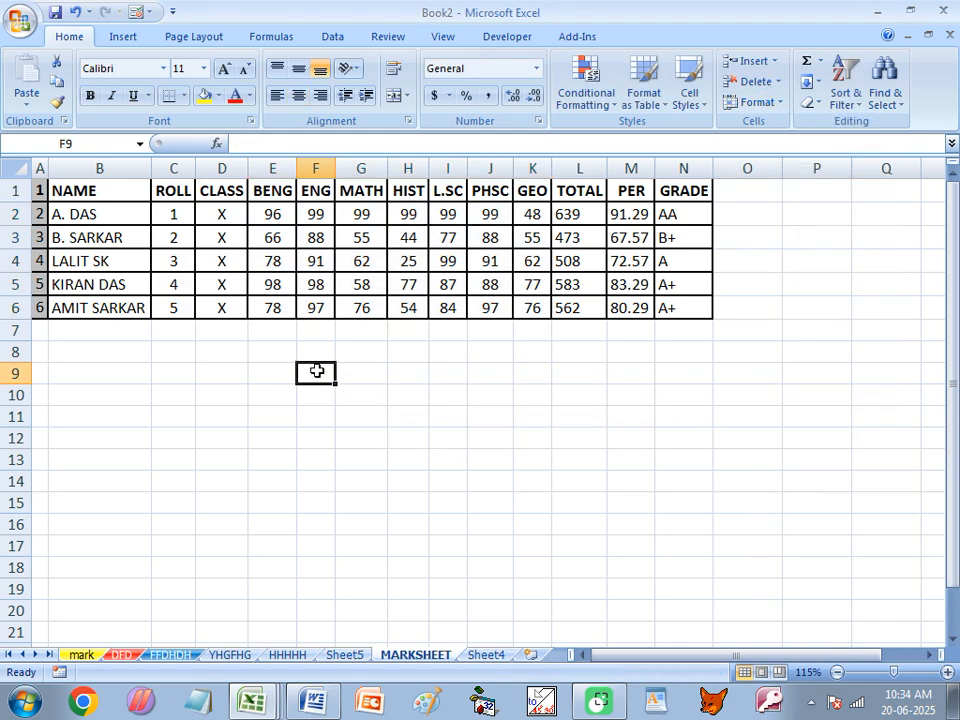
Step: Select the subject marks E2:K6 and confirm their cell format with the Locked protection option on
{"action": "left_click", "coordinate": [350, 246]}
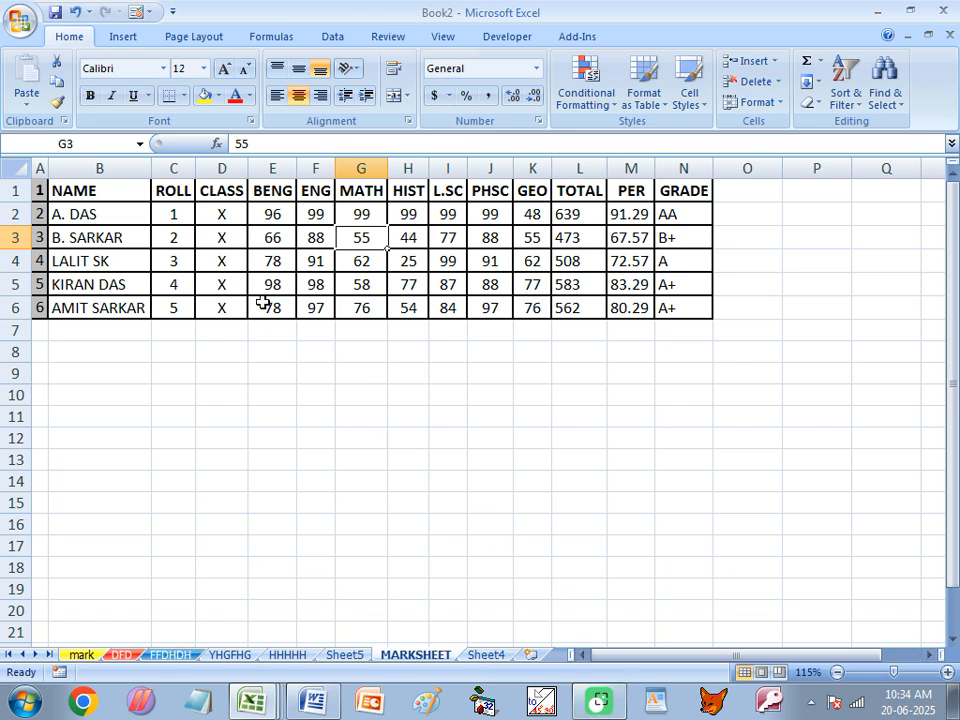
{"action": "left_click_drag", "start_coordinate": [287, 215], "coordinate": [515, 307]}
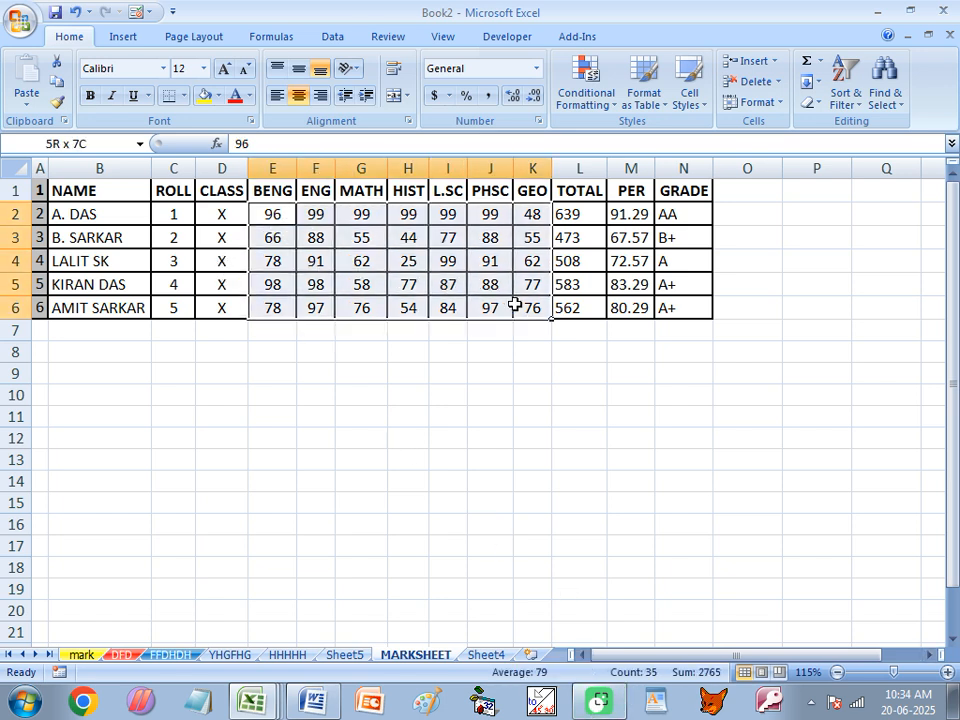
{"action": "right_click", "coordinate": [515, 307]}
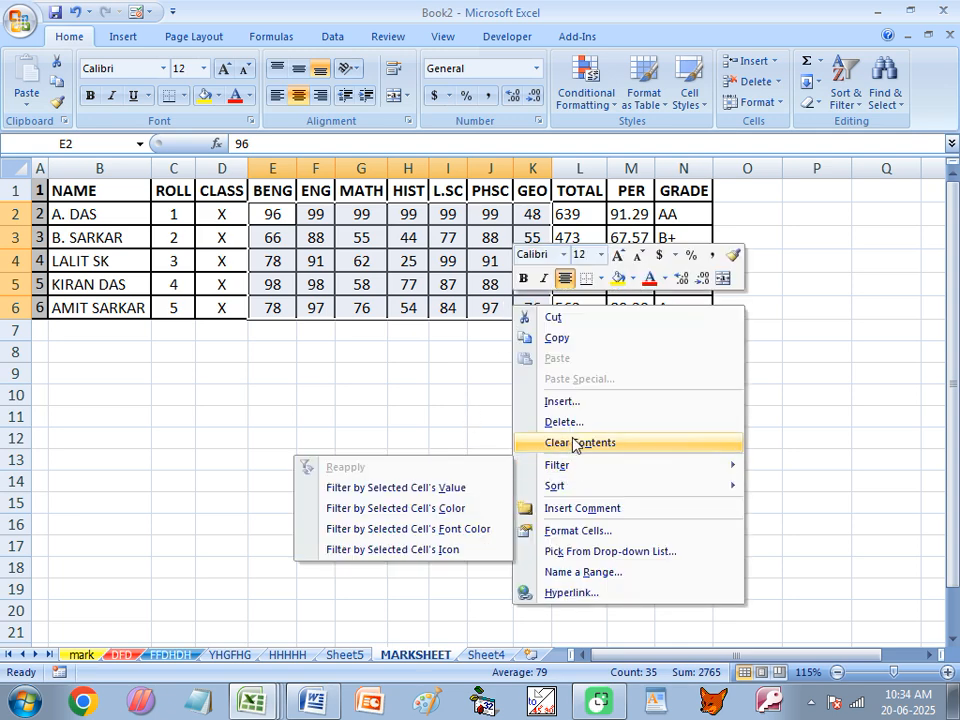
{"action": "left_click", "coordinate": [570, 533]}
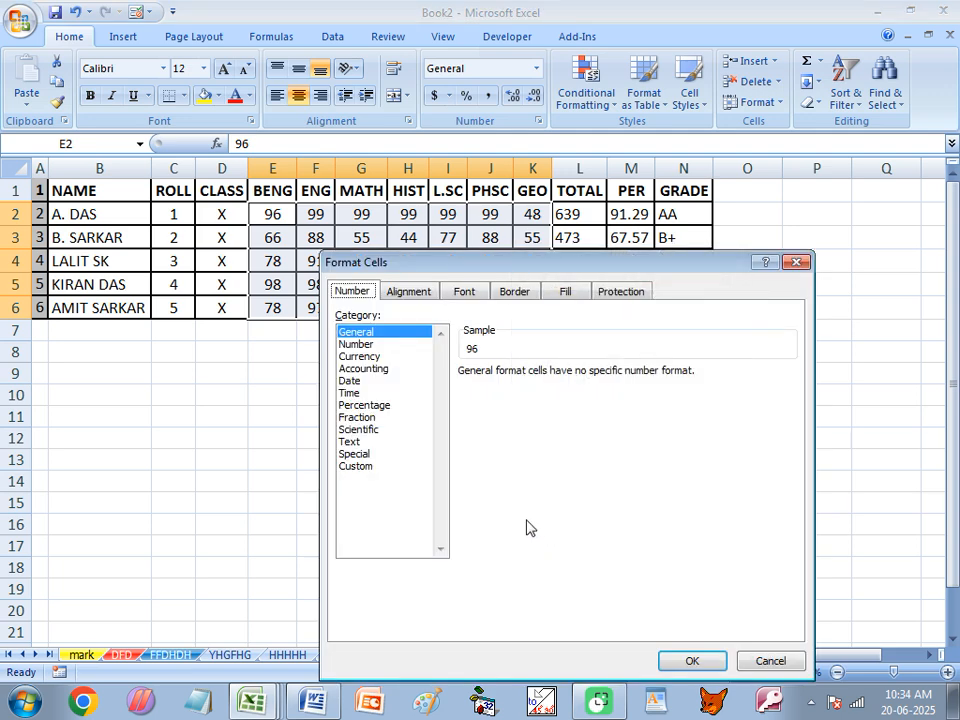
{"action": "left_click", "coordinate": [806, 262]}
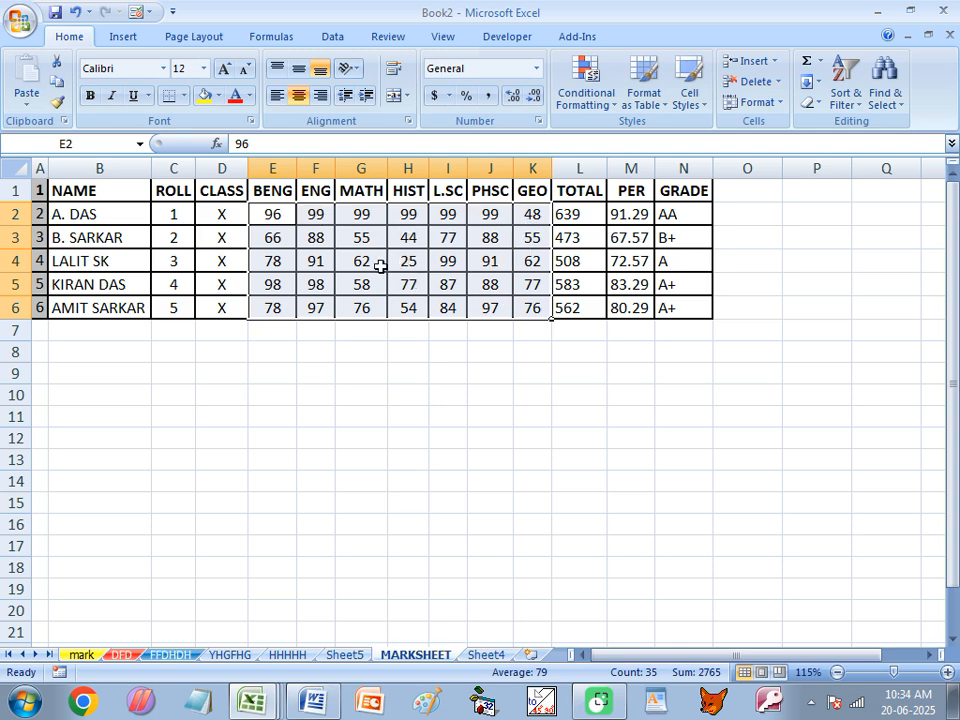
{"action": "right_click", "coordinate": [320, 241]}
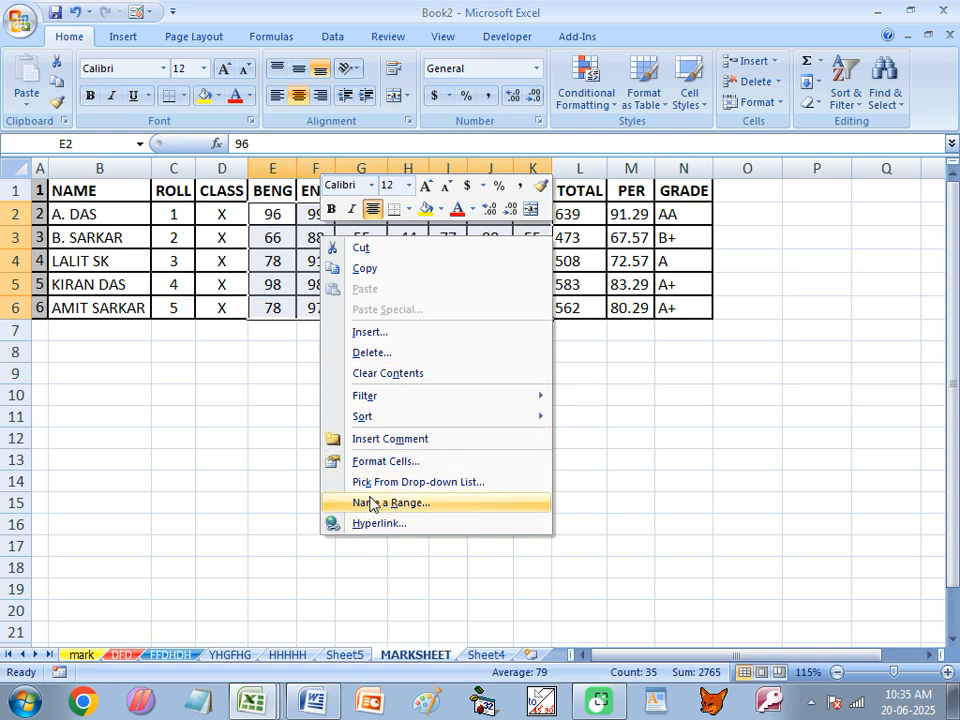
{"action": "left_click", "coordinate": [365, 462]}
{"action": "left_click", "coordinate": [418, 279]}
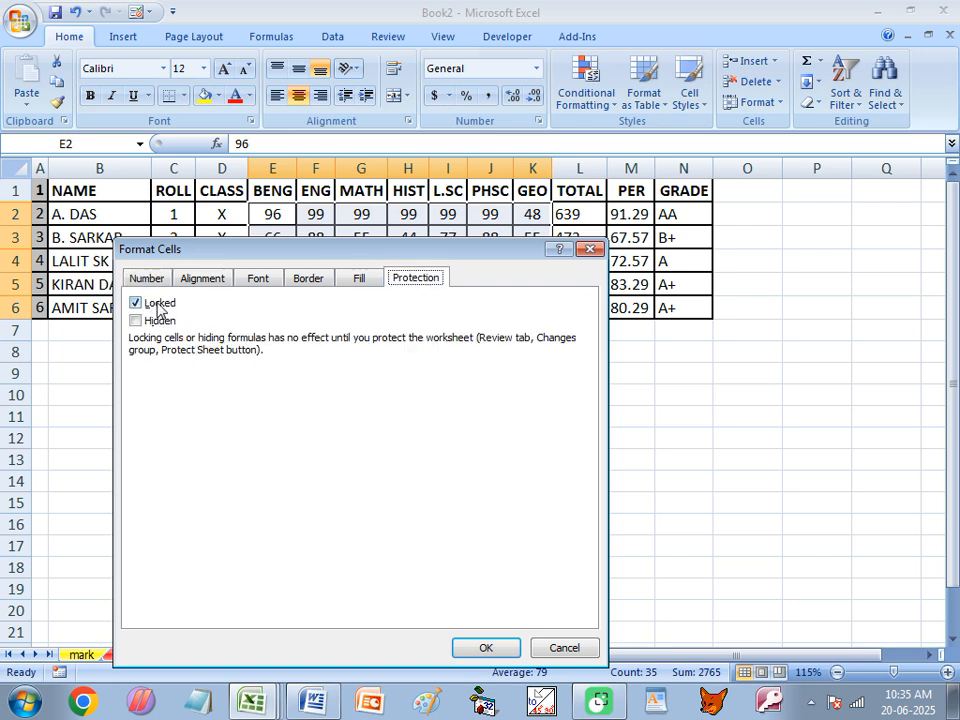
{"action": "left_click", "coordinate": [486, 647]}
Step: Test editing the unprotected sheet by entering BHN in F6 and N in C5 and B6
{"action": "left_click", "coordinate": [371, 380]}
{"action": "left_click", "coordinate": [330, 307]}
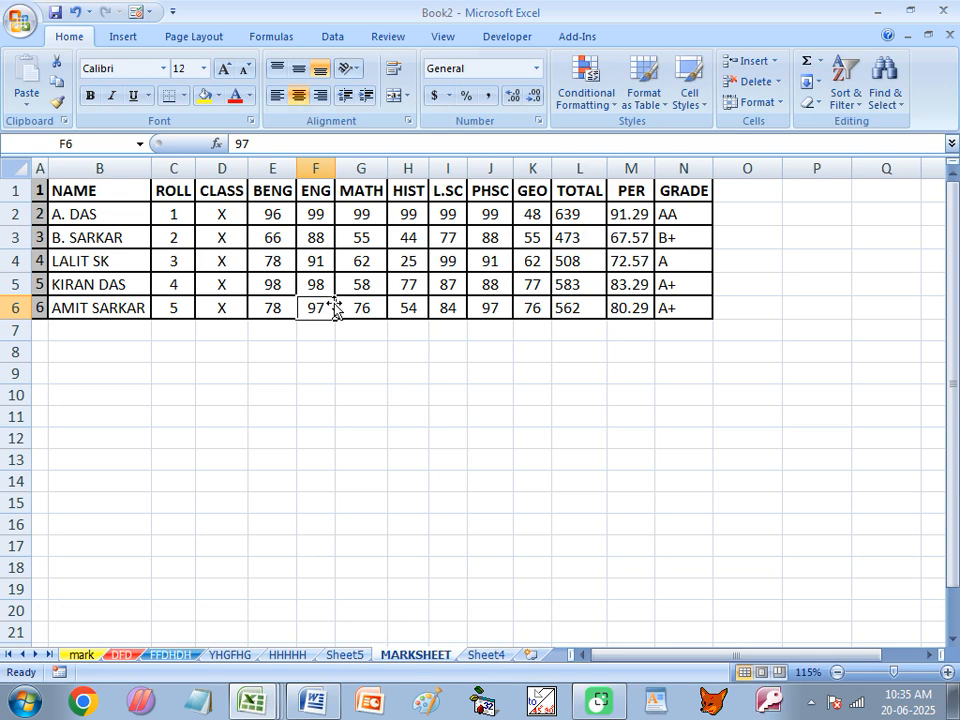
{"action": "type", "text": "BHN"}
{"action": "left_click", "coordinate": [355, 376]}
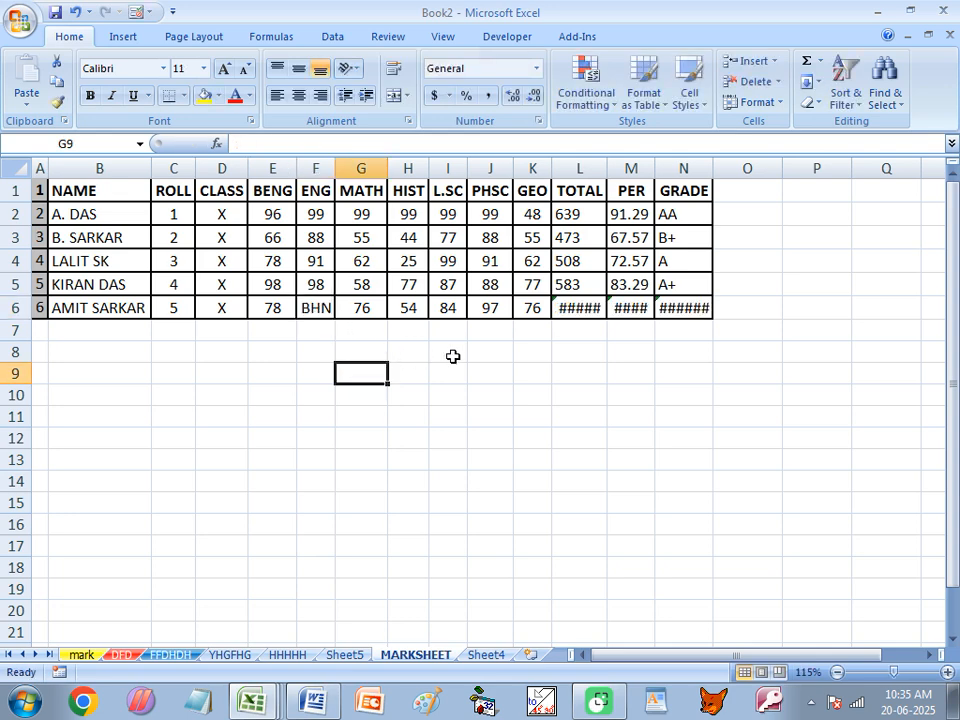
{"action": "left_click", "coordinate": [161, 291]}
{"action": "type", "text": "N"}
{"action": "left_click", "coordinate": [125, 310]}
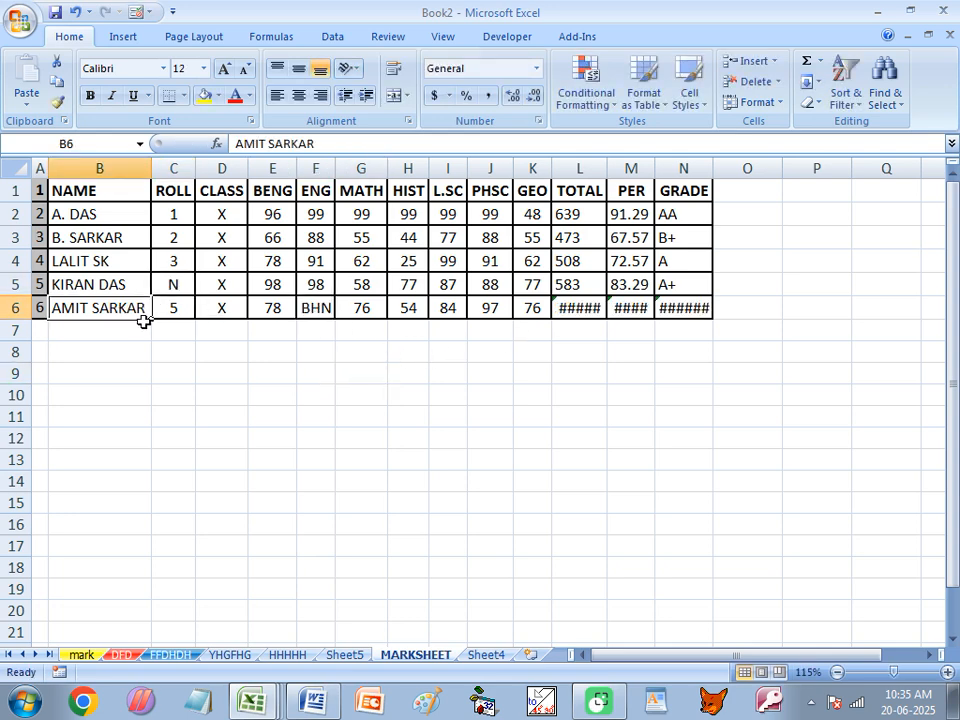
{"action": "type", "text": "N"}
Step: Undo the test entries in B6, C5 and F6
{"action": "key", "text": "ctrl+z"}
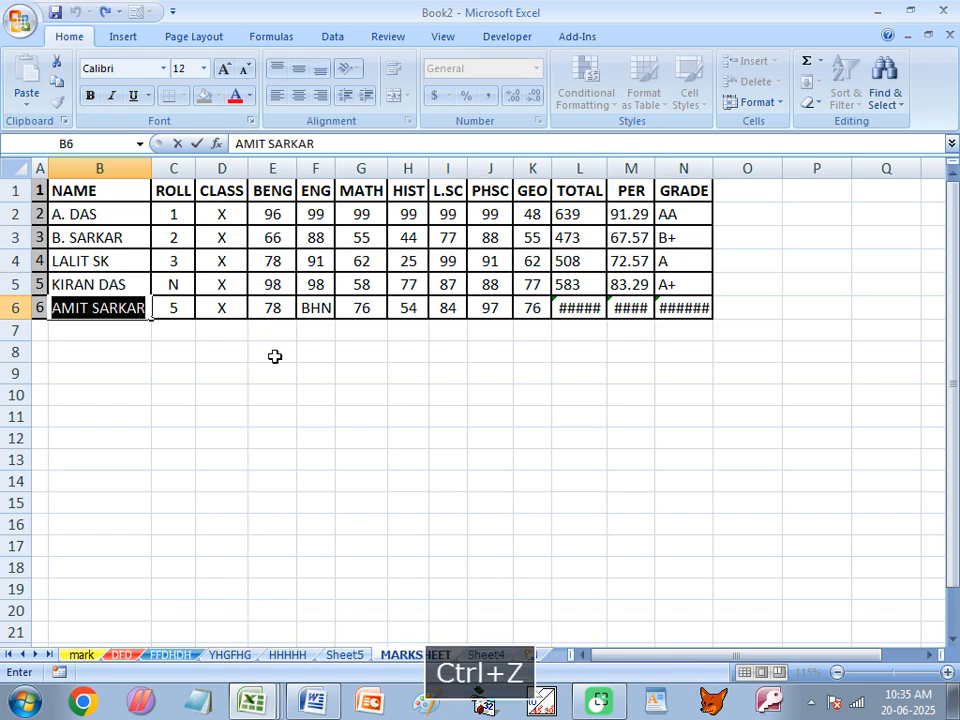
{"action": "key", "text": "ctrl+z"}
{"action": "key", "text": "ctrl+z"}
{"action": "key", "text": "ctrl+z"}
{"action": "key", "text": "ctrl+z"}
{"action": "key", "text": "ctrl+z"}
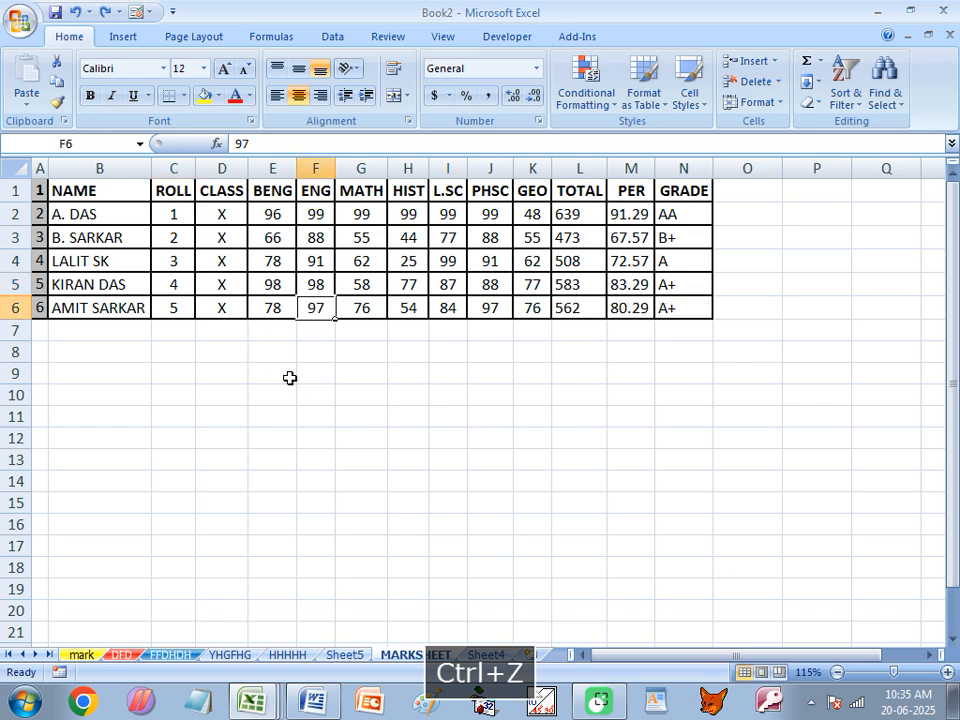
Step: Reselect the marks E2:K6 and check the Locked option in their cell protection settings
{"action": "left_click_drag", "start_coordinate": [292, 213], "coordinate": [525, 308]}
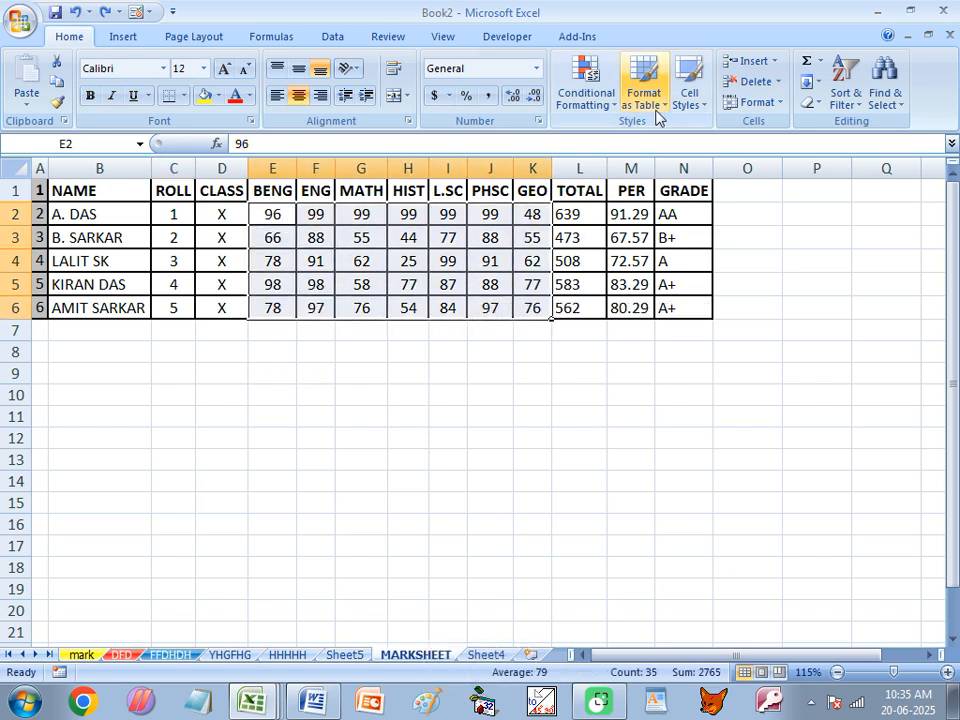
{"action": "right_click", "coordinate": [400, 254]}
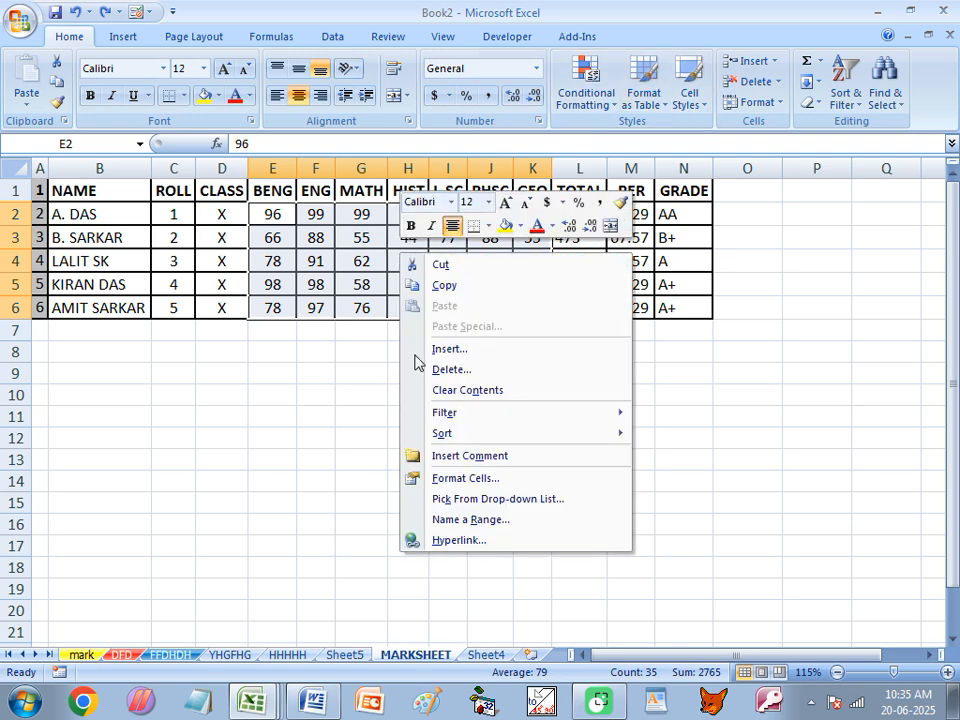
{"action": "left_click", "coordinate": [466, 479]}
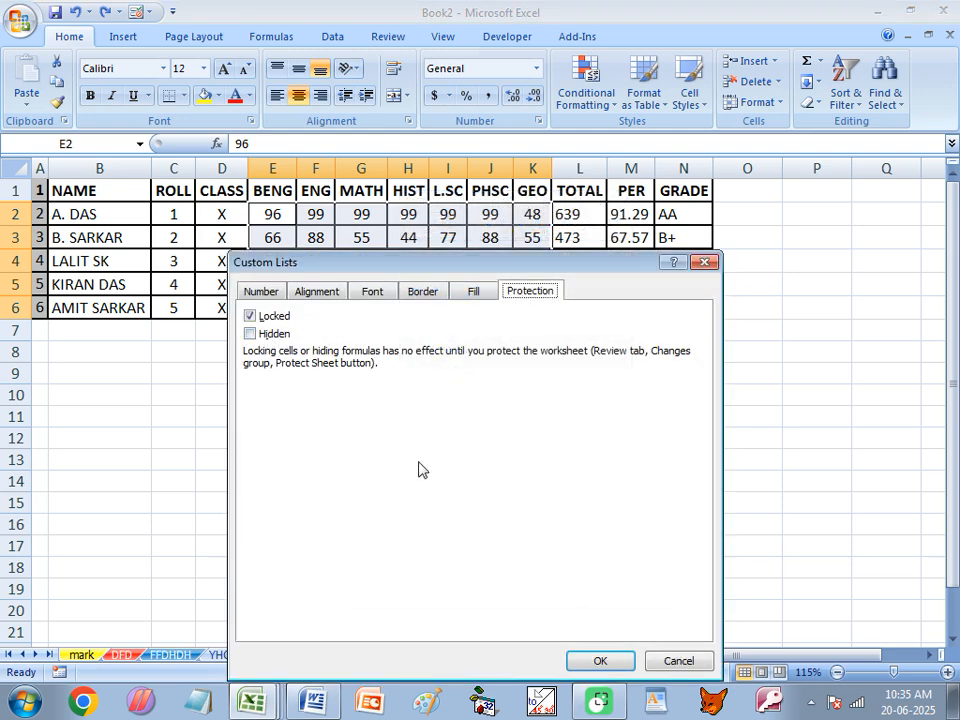
{"action": "left_click_drag", "start_coordinate": [547, 272], "coordinate": [465, 226]}
{"action": "left_click", "coordinate": [520, 554]}
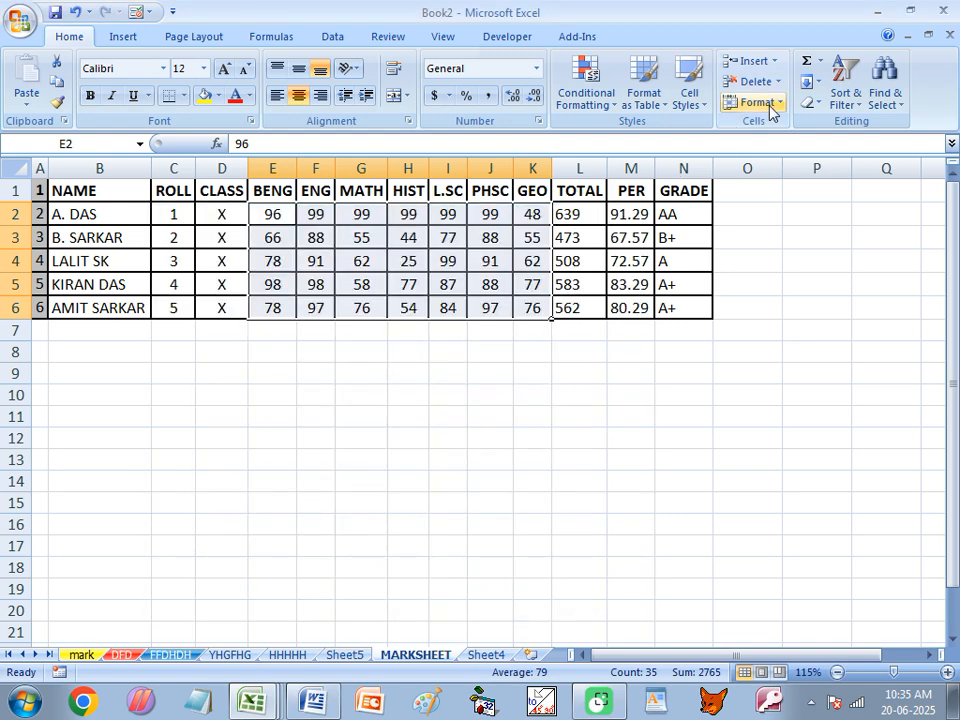
Step: Protect the MARKSHEET sheet with locked and unlocked cell selection allowed, entering and confirming the sheet password
{"action": "left_click", "coordinate": [773, 106]}
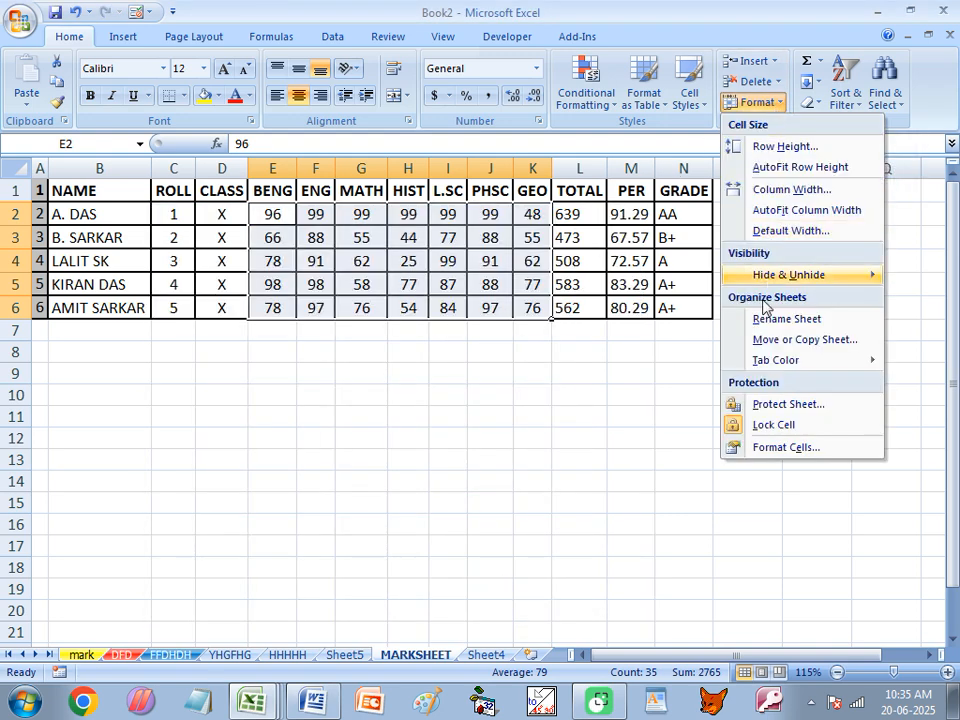
{"action": "left_click", "coordinate": [773, 408]}
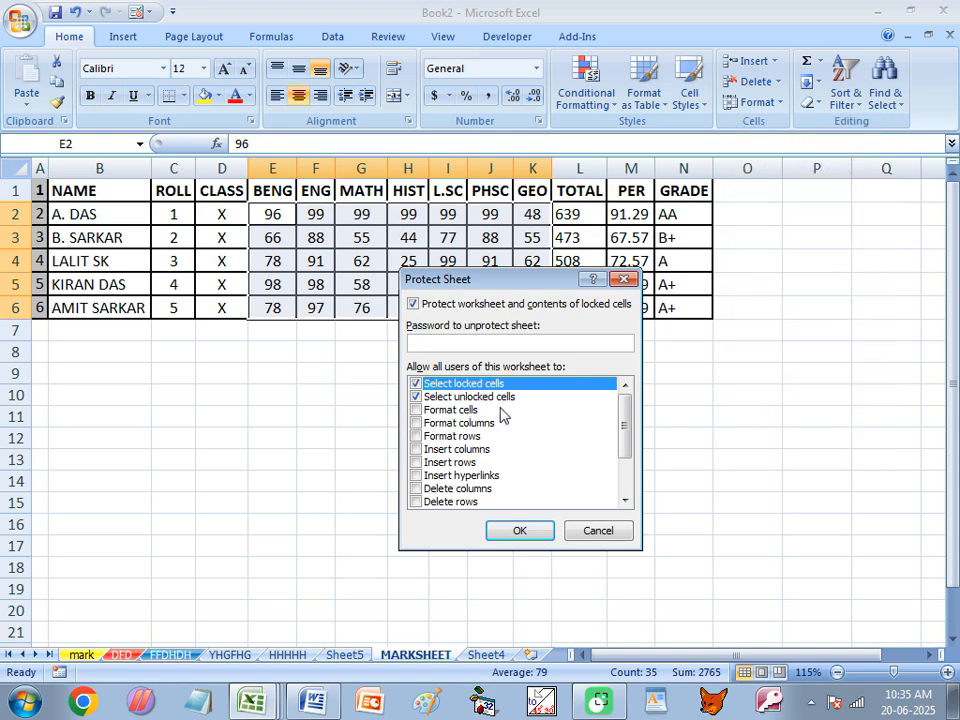
{"action": "left_click", "coordinate": [519, 530]}
{"action": "type", "text": "1"}
{"action": "left_click", "coordinate": [536, 471]}
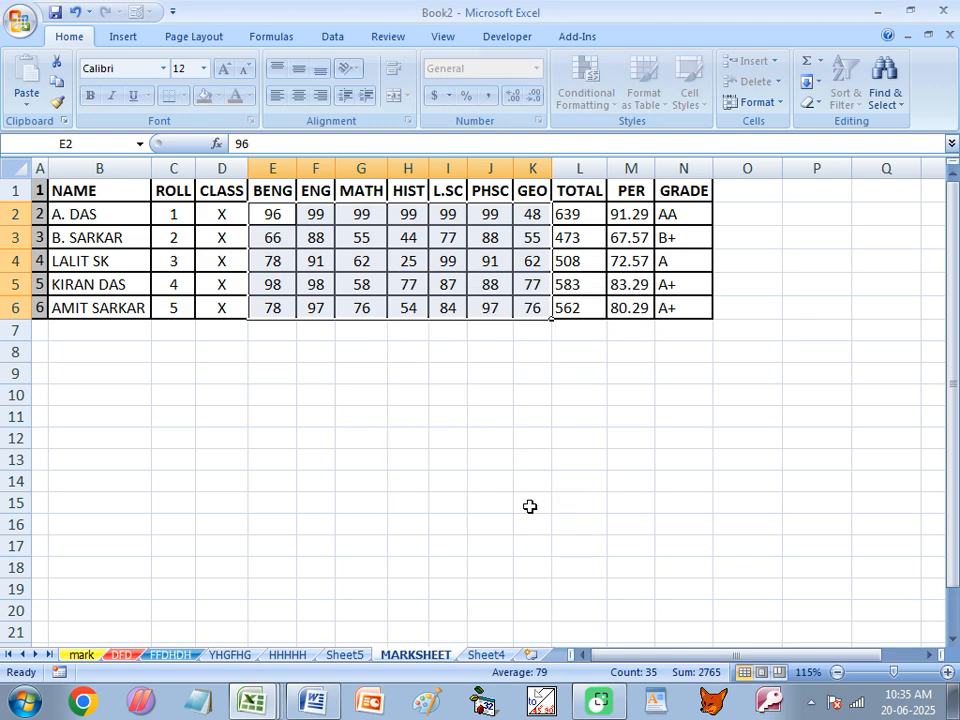
Step: Try to edit cells G6, C6 and B5 on the protected MARKSHEET sheet
{"action": "double_click", "coordinate": [381, 311]}
{"action": "left_click", "coordinate": [485, 407]}
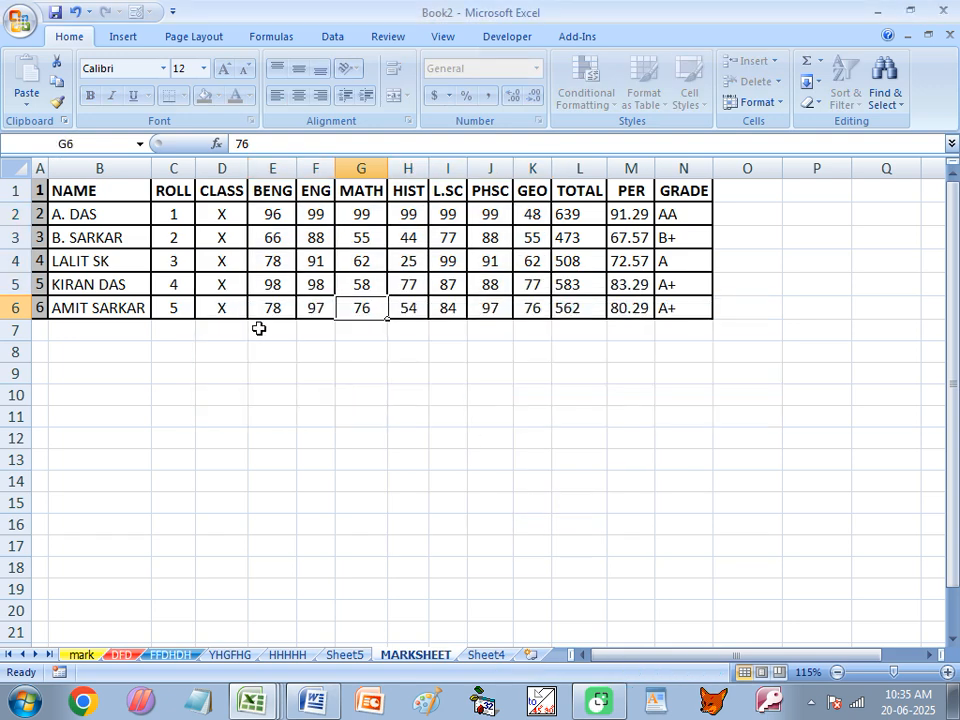
{"action": "double_click", "coordinate": [178, 305]}
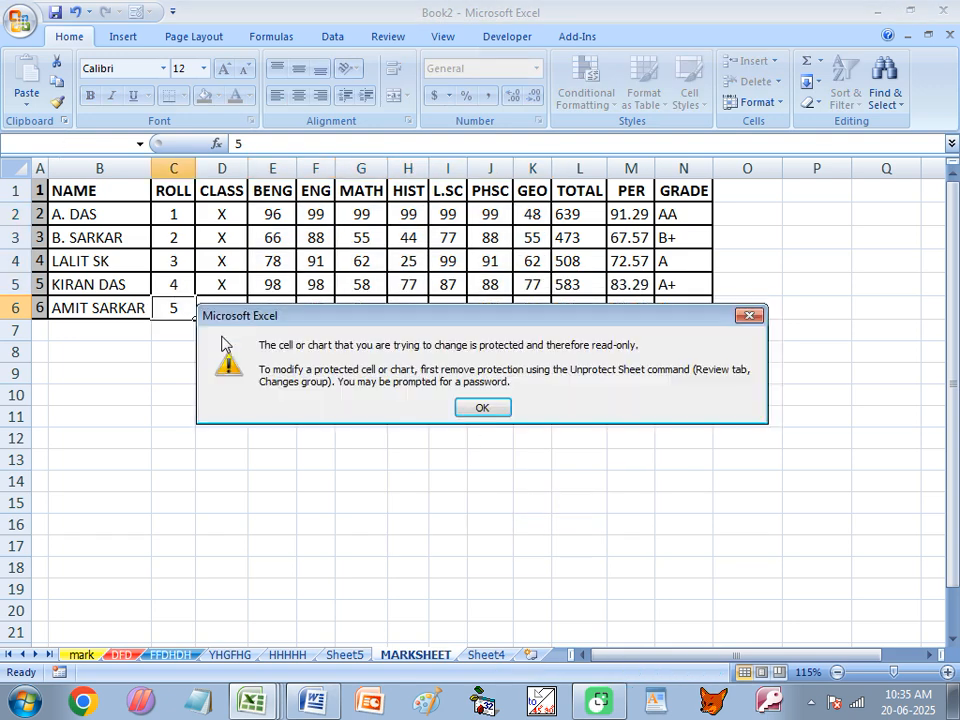
{"action": "left_click", "coordinate": [466, 407]}
{"action": "double_click", "coordinate": [111, 290]}
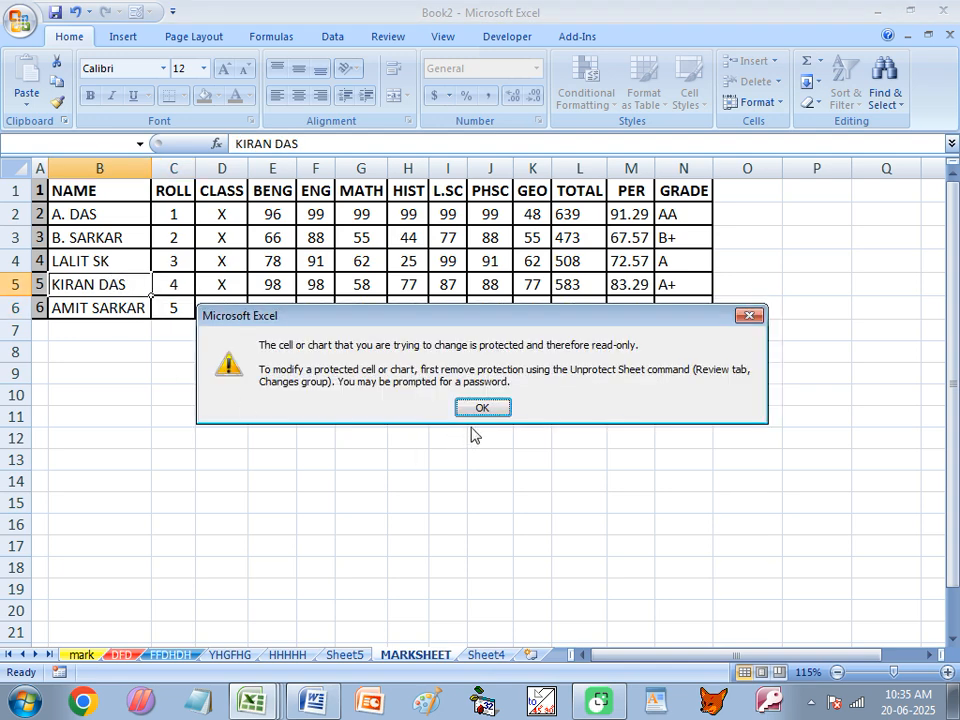
{"action": "left_click", "coordinate": [482, 407]}
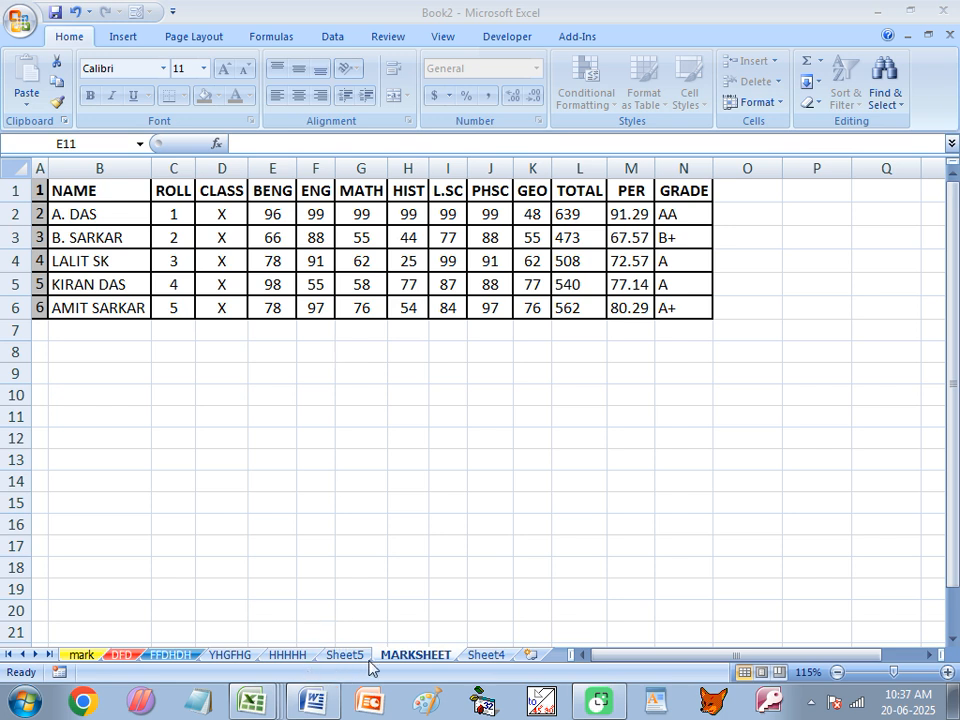
Step: Switch to the mark sheet and view its sheet protection options without applying them
{"action": "left_click", "coordinate": [79, 656]}
{"action": "left_click_drag", "start_coordinate": [428, 231], "coordinate": [720, 543]}
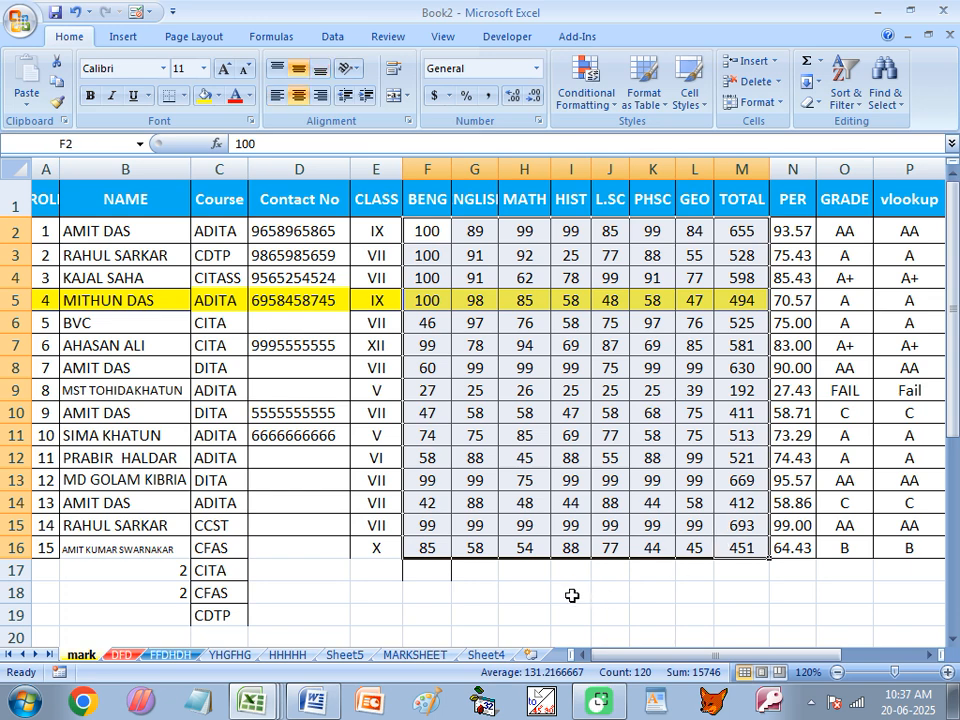
{"action": "left_click", "coordinate": [572, 592]}
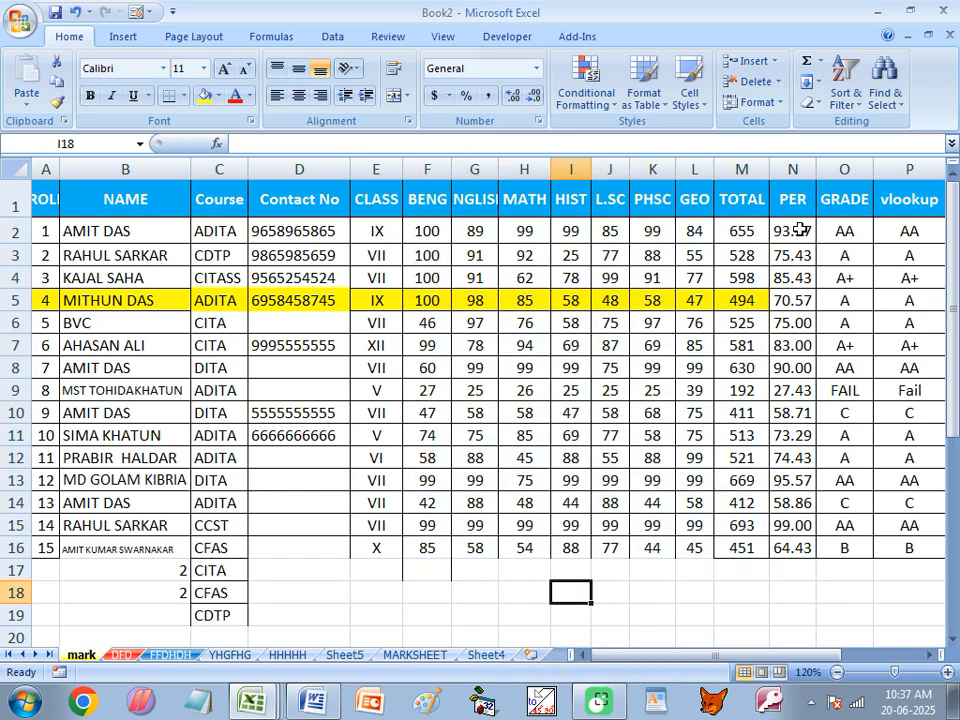
{"action": "left_click", "coordinate": [757, 102]}
{"action": "left_click", "coordinate": [765, 404]}
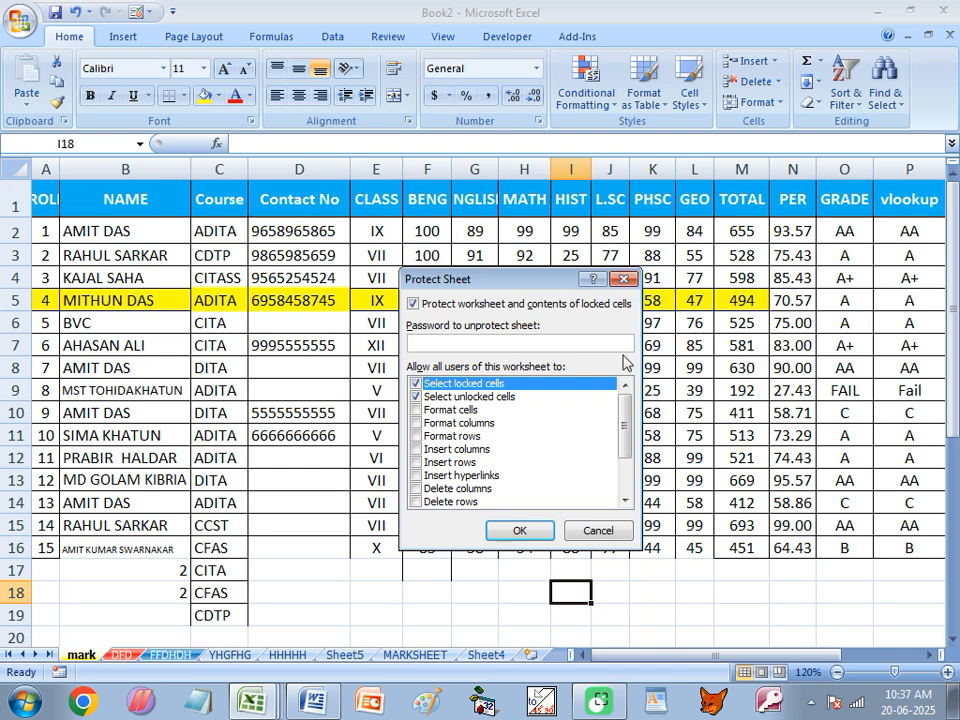
{"action": "left_click", "coordinate": [624, 278]}
{"action": "left_click", "coordinate": [495, 300]}
Step: Unlock the subject mark cells F2:L19 on the mark sheet by turning off their Locked protection option
{"action": "left_click_drag", "start_coordinate": [440, 233], "coordinate": [688, 507]}
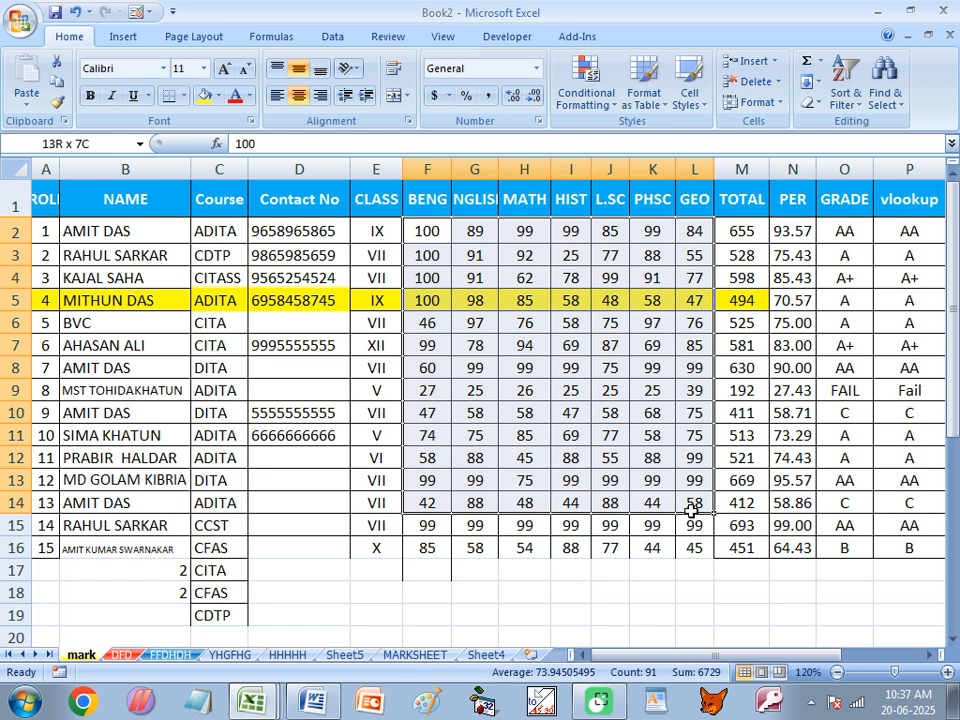
{"action": "left_click_drag", "start_coordinate": [691, 511], "coordinate": [702, 623]}
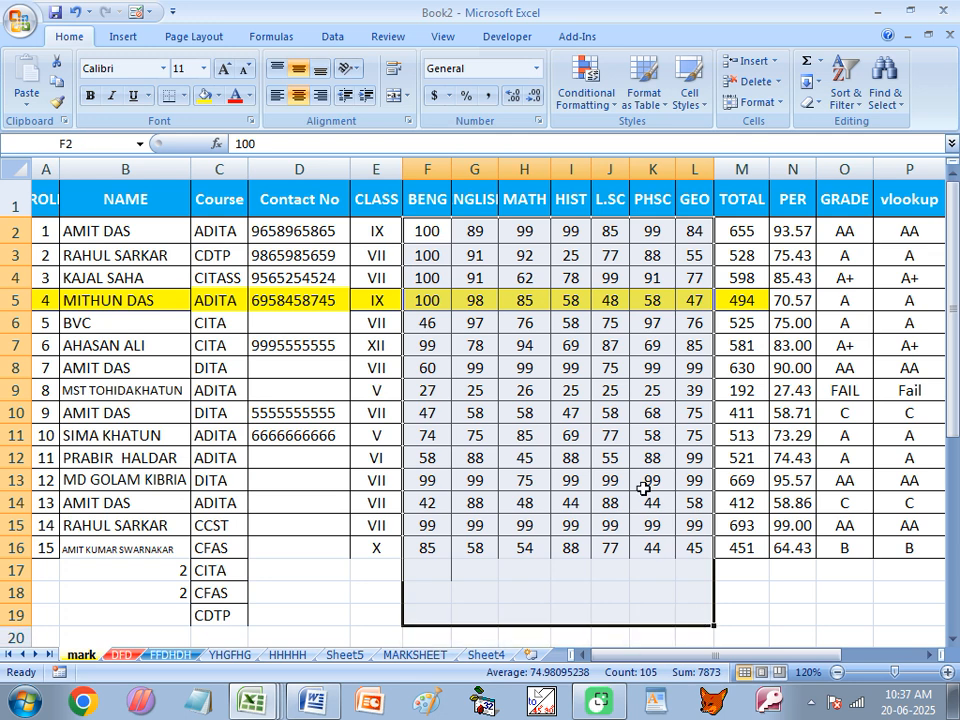
{"action": "right_click", "coordinate": [530, 365]}
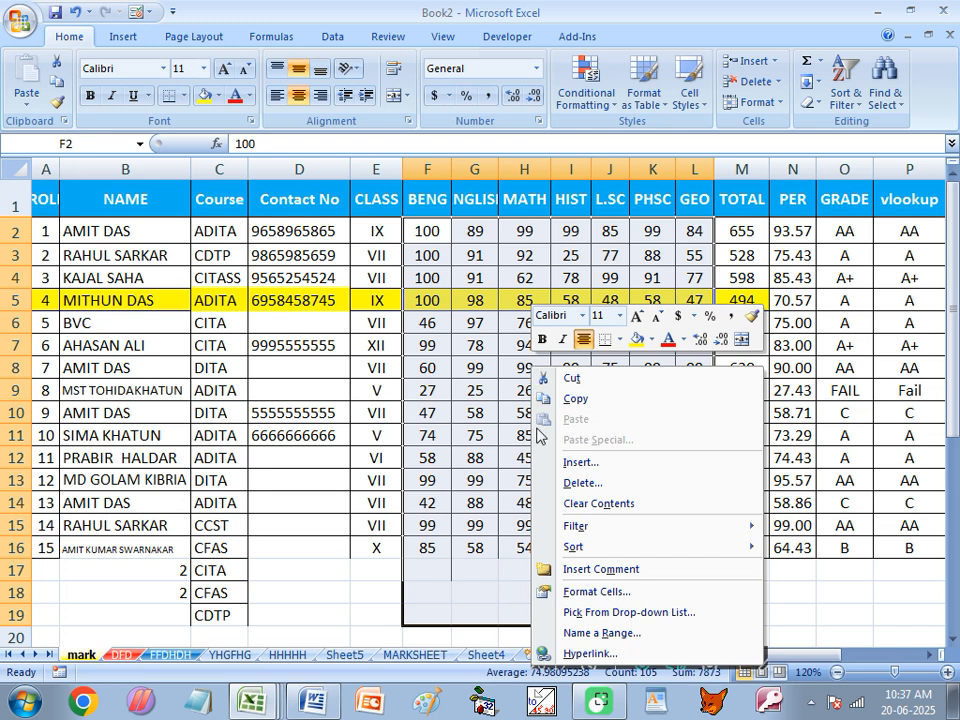
{"action": "left_click", "coordinate": [587, 594]}
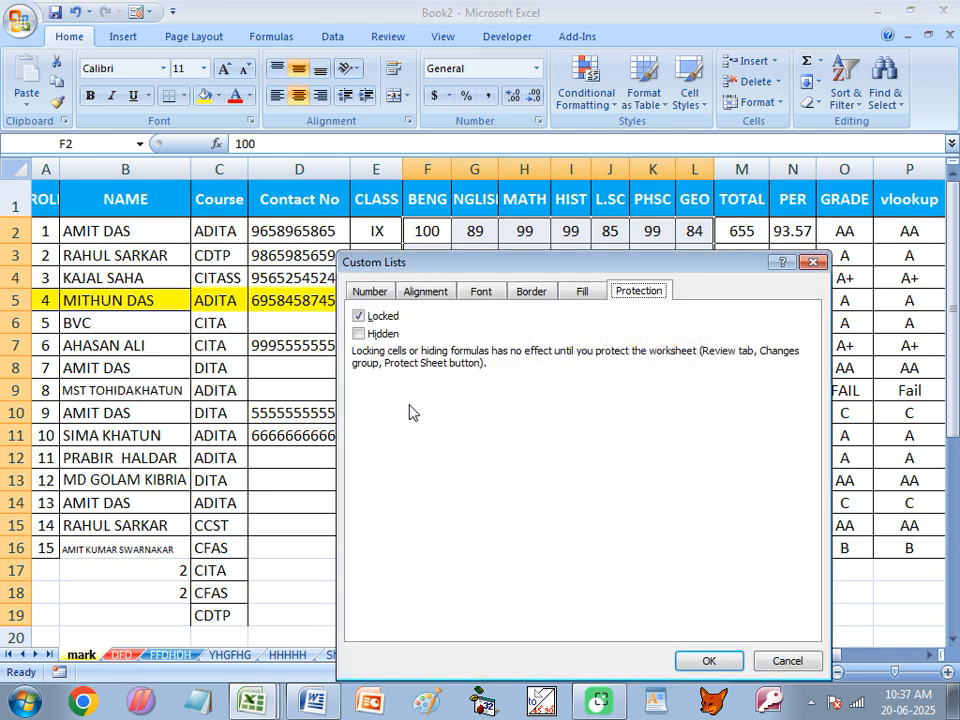
{"action": "left_click", "coordinate": [360, 317]}
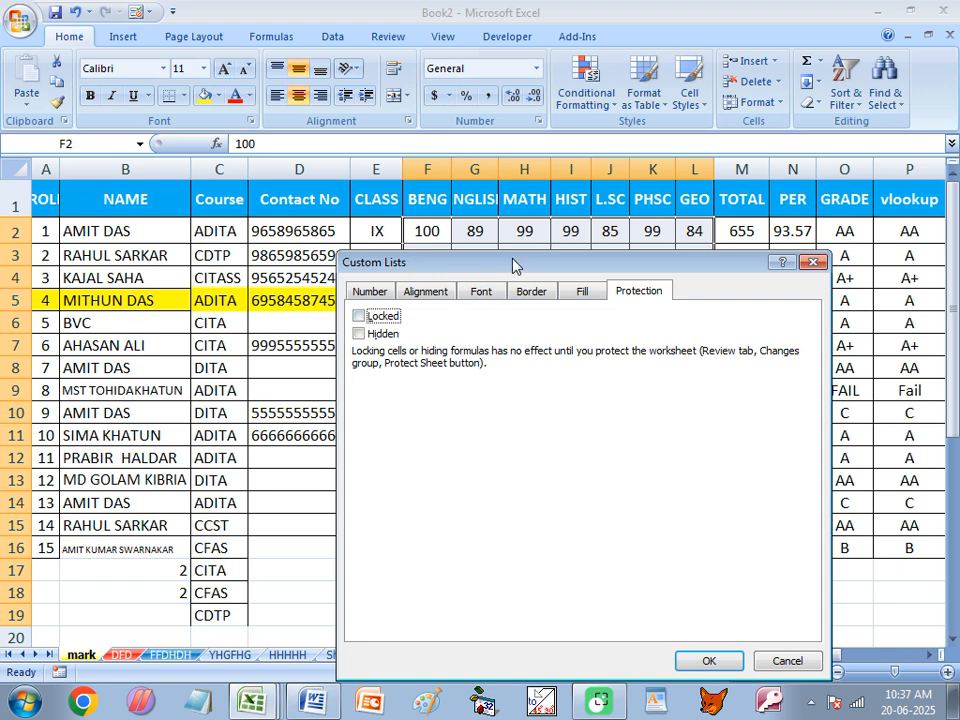
{"action": "left_click_drag", "start_coordinate": [513, 265], "coordinate": [467, 186]}
{"action": "left_click", "coordinate": [675, 588]}
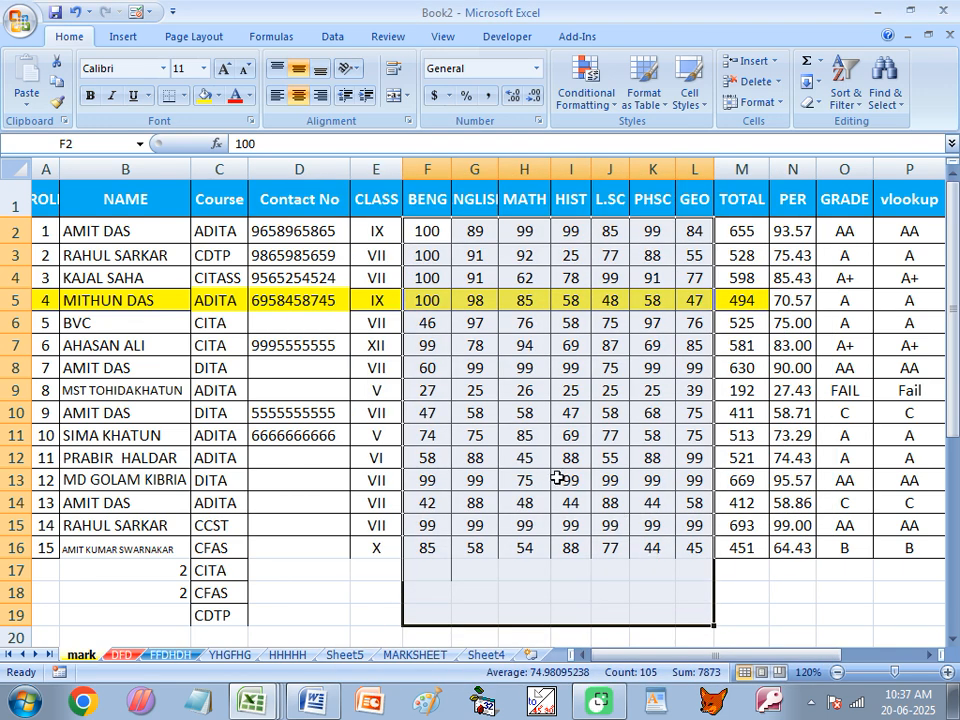
Step: Protect the mark sheet with locked and unlocked cell selection allowed, entering and confirming the sheet password
{"action": "left_click", "coordinate": [766, 110]}
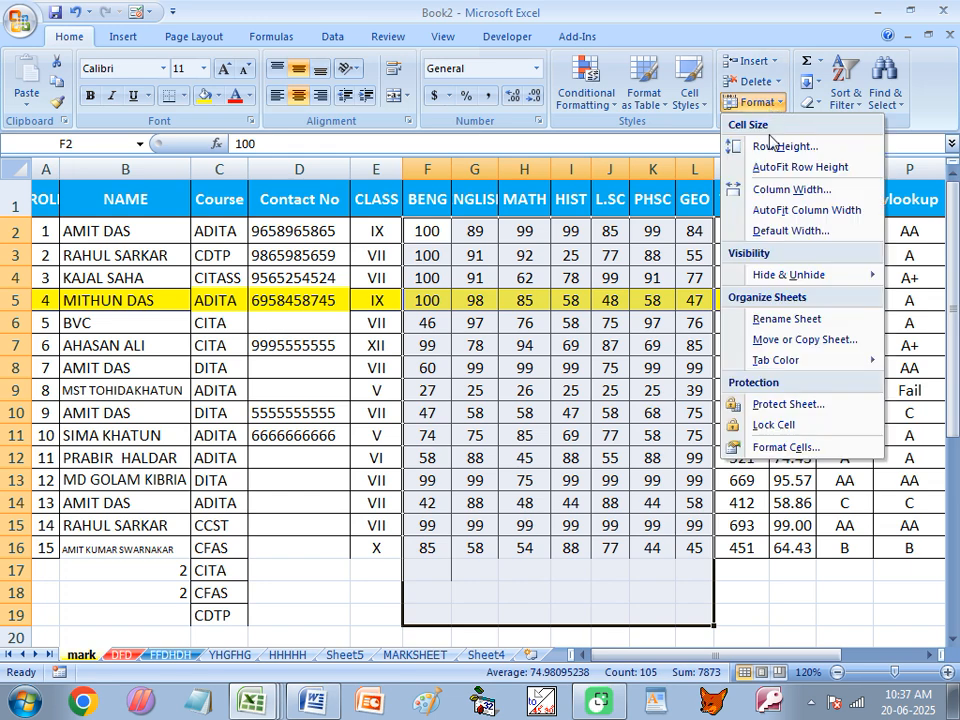
{"action": "left_click", "coordinate": [765, 405]}
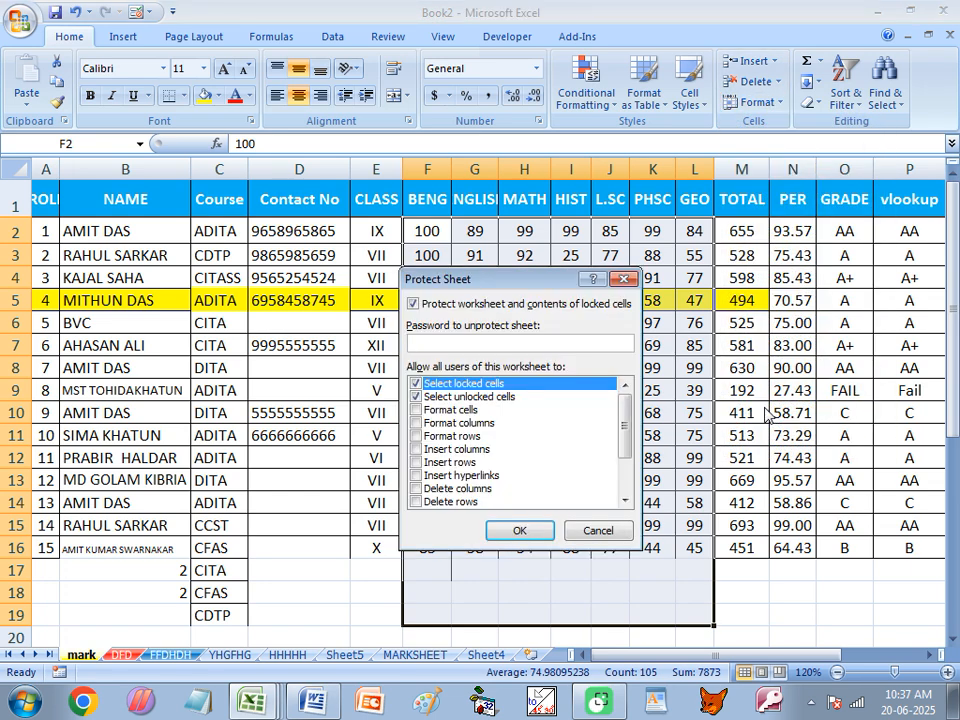
{"action": "key", "text": "Return"}
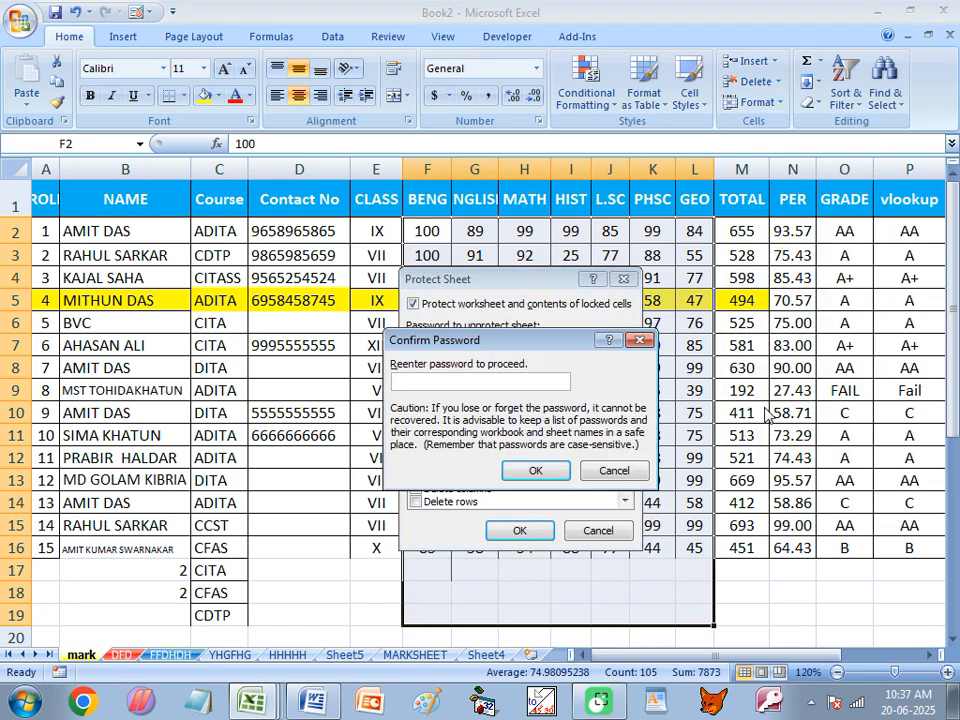
{"action": "key", "text": "Return"}
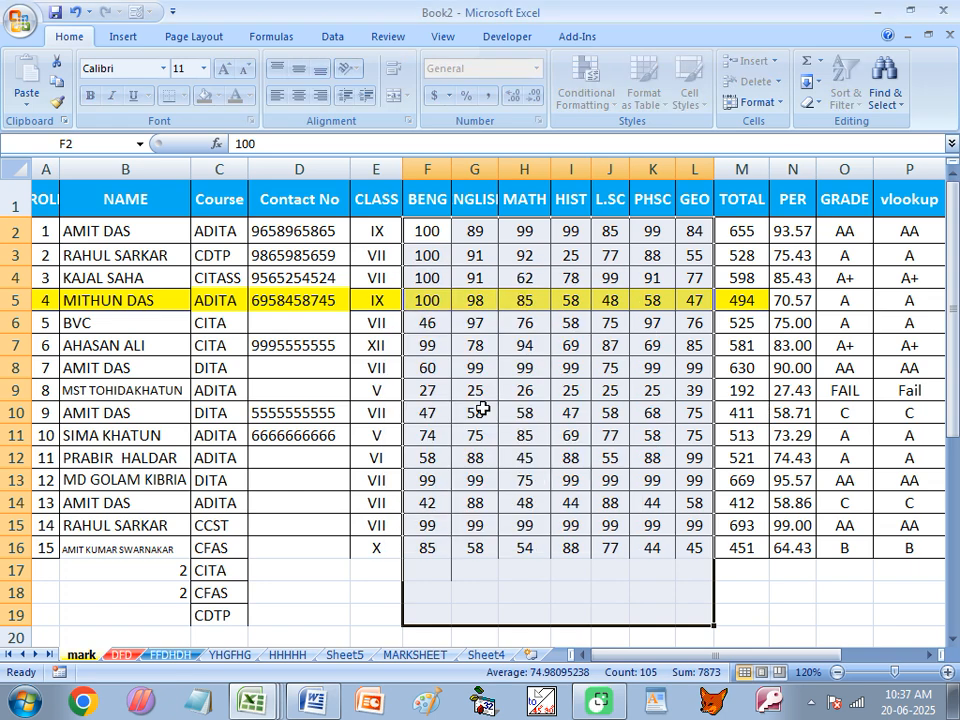
Step: Set the HIST mark in I7 to 89 and replace the name in B8 with DSCS on the protected sheet
{"action": "left_click", "coordinate": [565, 346]}
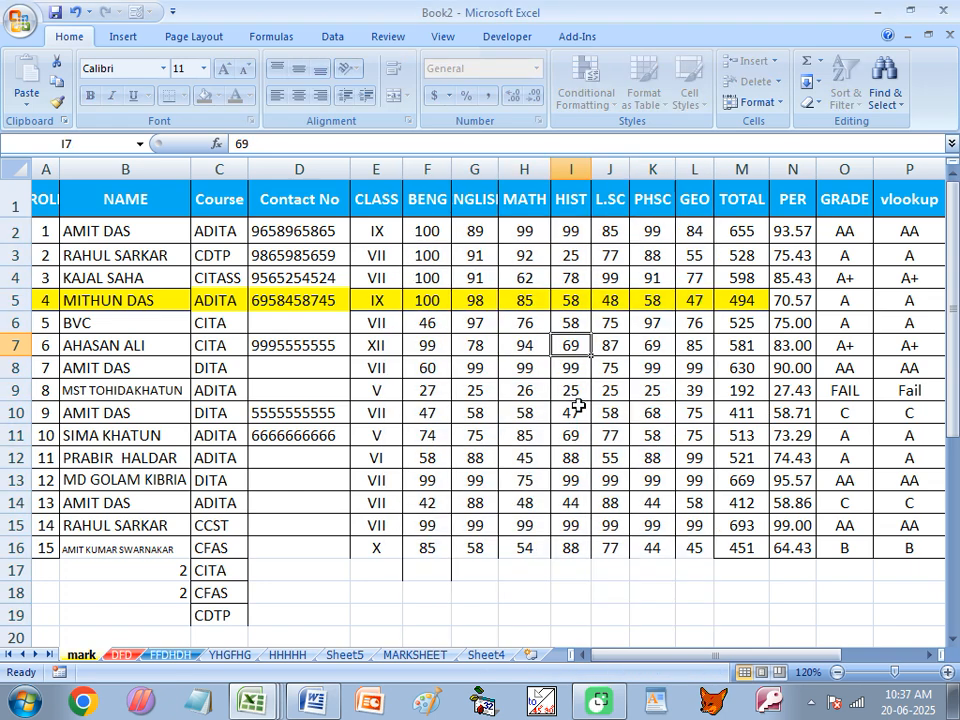
{"action": "type", "text": "89"}
{"action": "key", "text": "Return"}
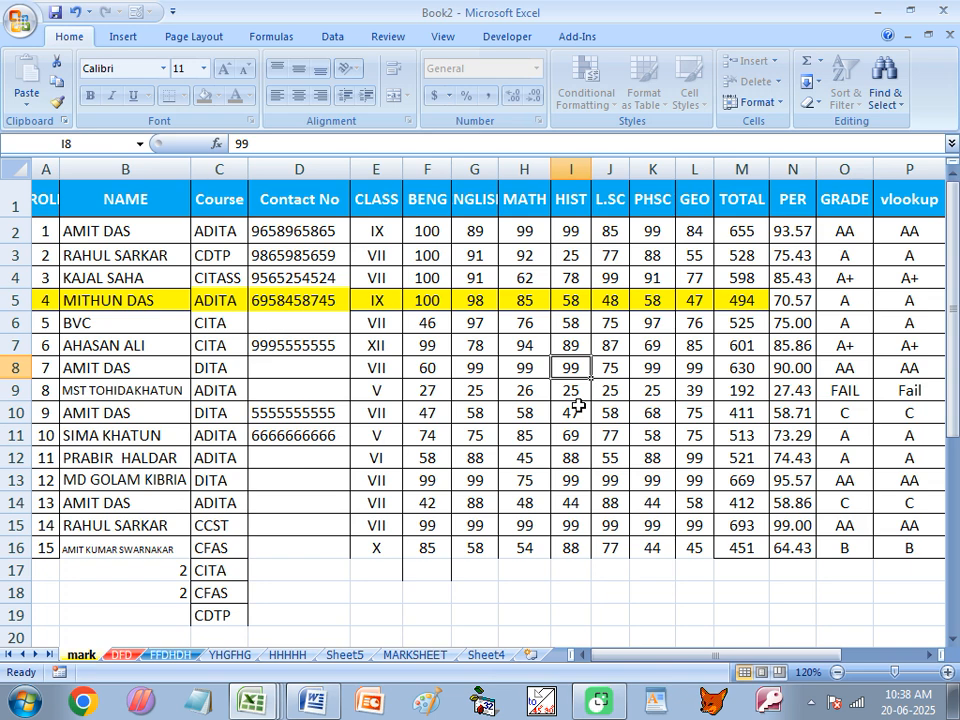
{"action": "left_click", "coordinate": [272, 348]}
{"action": "left_click", "coordinate": [126, 375]}
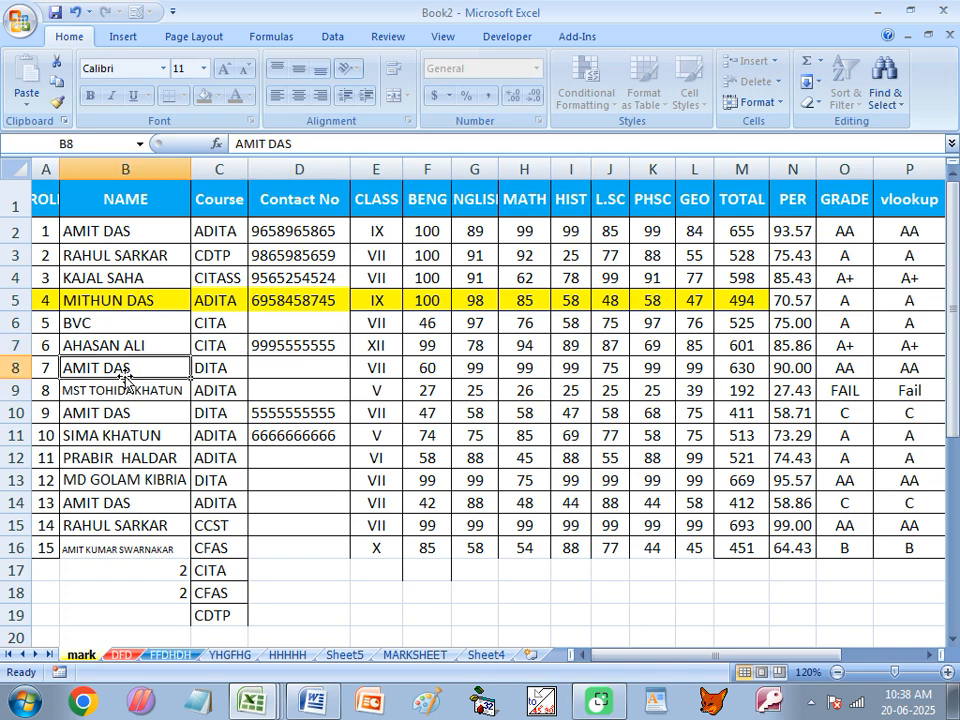
{"action": "type", "text": "DSCS"}
Step: Try to edit the locked cells C8, D10, D12 and E14, dismissing each protection alert
{"action": "double_click", "coordinate": [210, 368]}
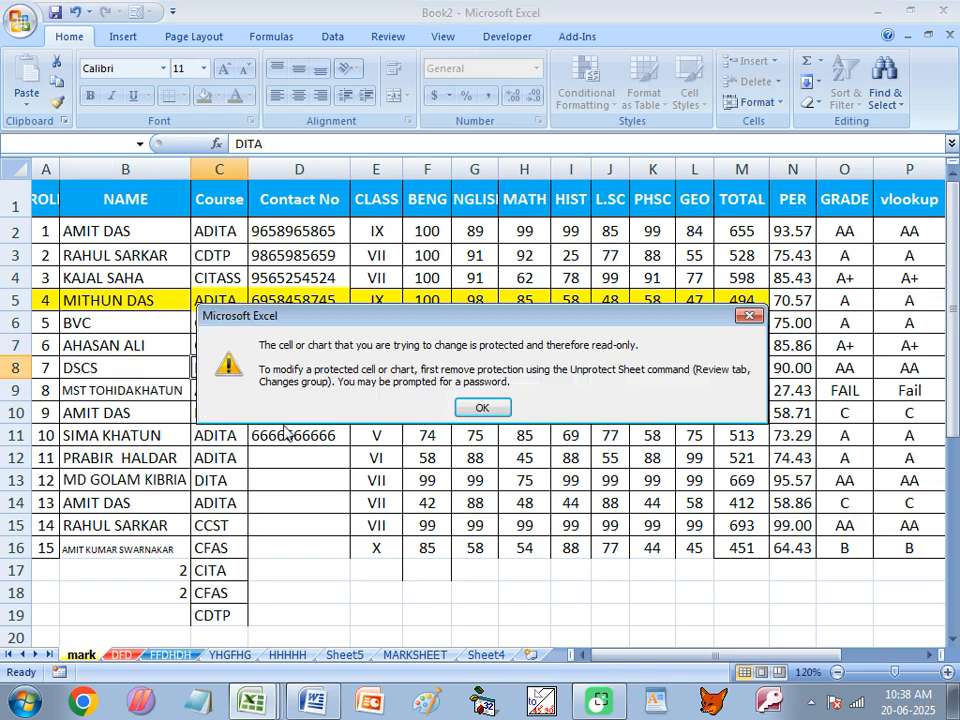
{"action": "left_click", "coordinate": [480, 407]}
{"action": "double_click", "coordinate": [340, 414]}
{"action": "left_click", "coordinate": [481, 409]}
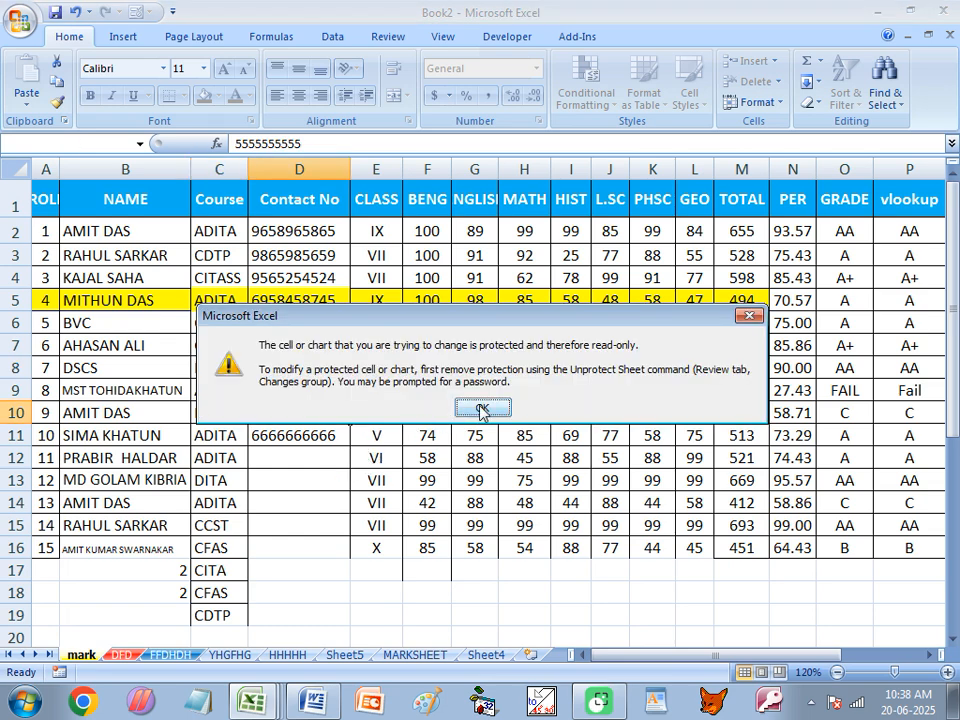
{"action": "double_click", "coordinate": [339, 460]}
{"action": "left_click", "coordinate": [483, 408]}
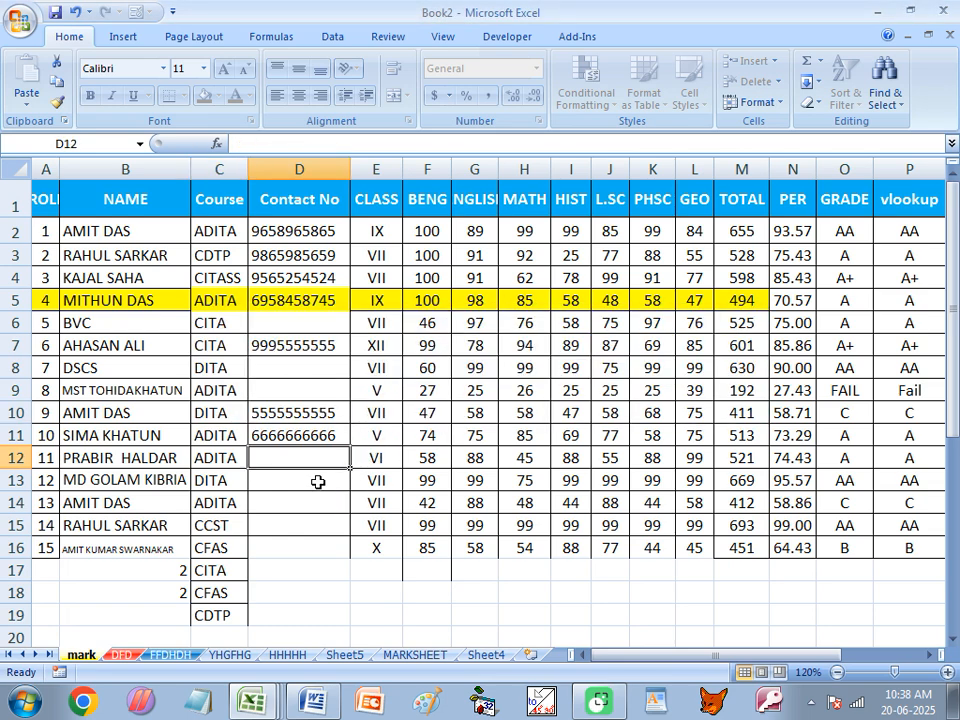
{"action": "left_click", "coordinate": [405, 488]}
{"action": "double_click", "coordinate": [398, 503]}
{"action": "left_click", "coordinate": [476, 409]}
{"action": "left_click", "coordinate": [432, 462]}
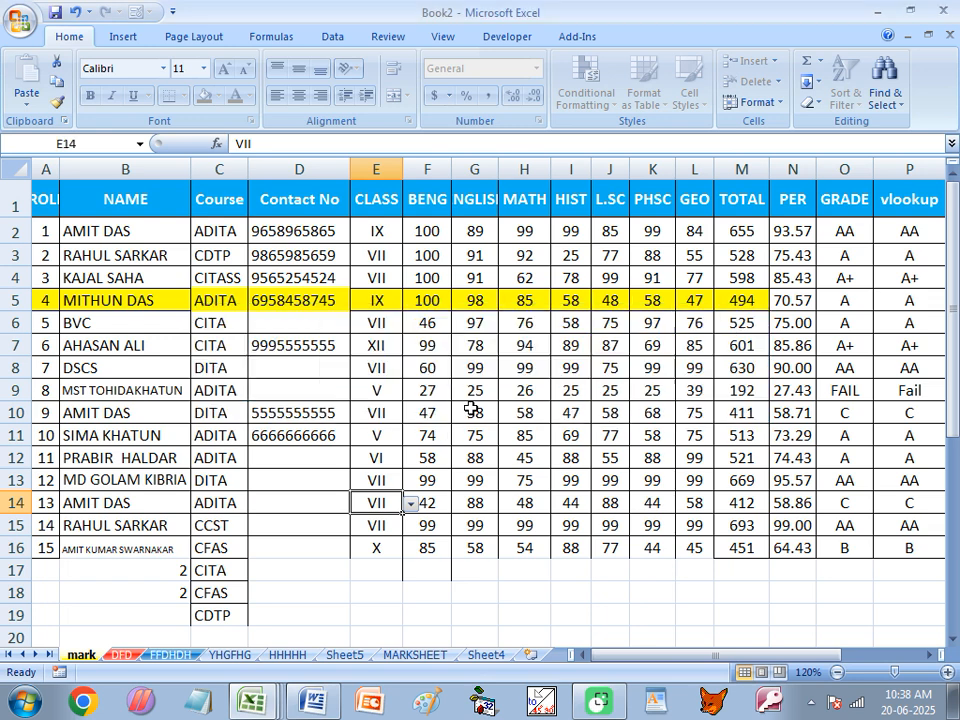
Step: Overwrite the student name in B14 with an entry starting with S and the one in B3 with SD
{"action": "left_click", "coordinate": [150, 503]}
{"action": "type", "text": "S"}
{"action": "left_click", "coordinate": [103, 255]}
{"action": "type", "text": "SD"}
{"action": "left_click_drag", "start_coordinate": [109, 221], "coordinate": [109, 622]}
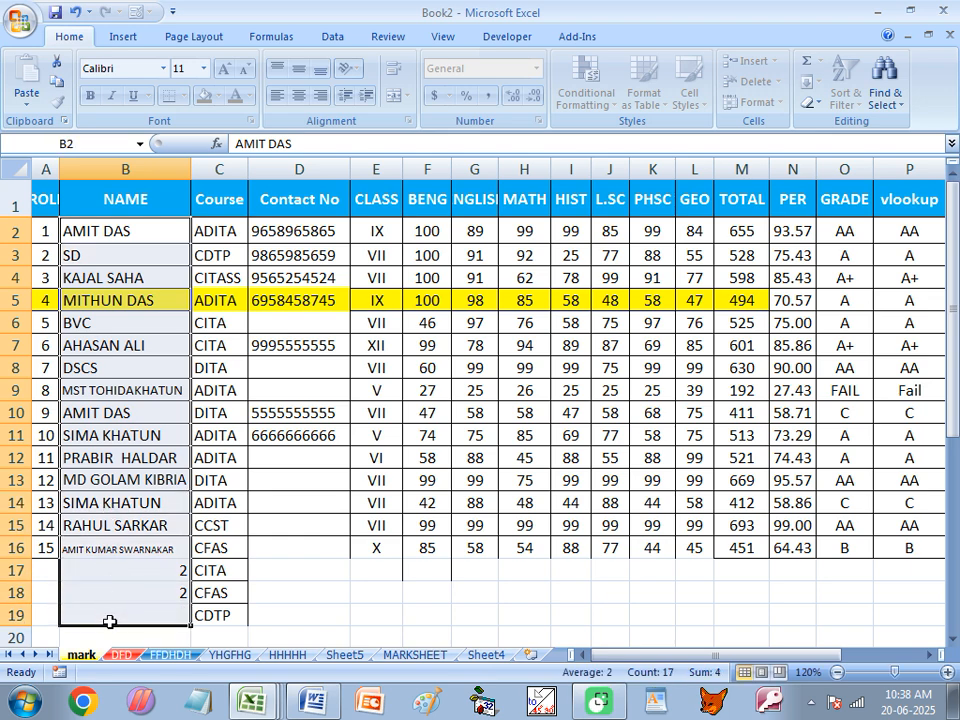
Step: Try to edit name cell B26 in the second table and an empty Contact No column cell above that table
{"action": "scroll", "coordinate": [117, 552], "scroll_direction": "down", "scroll_amount": 3}
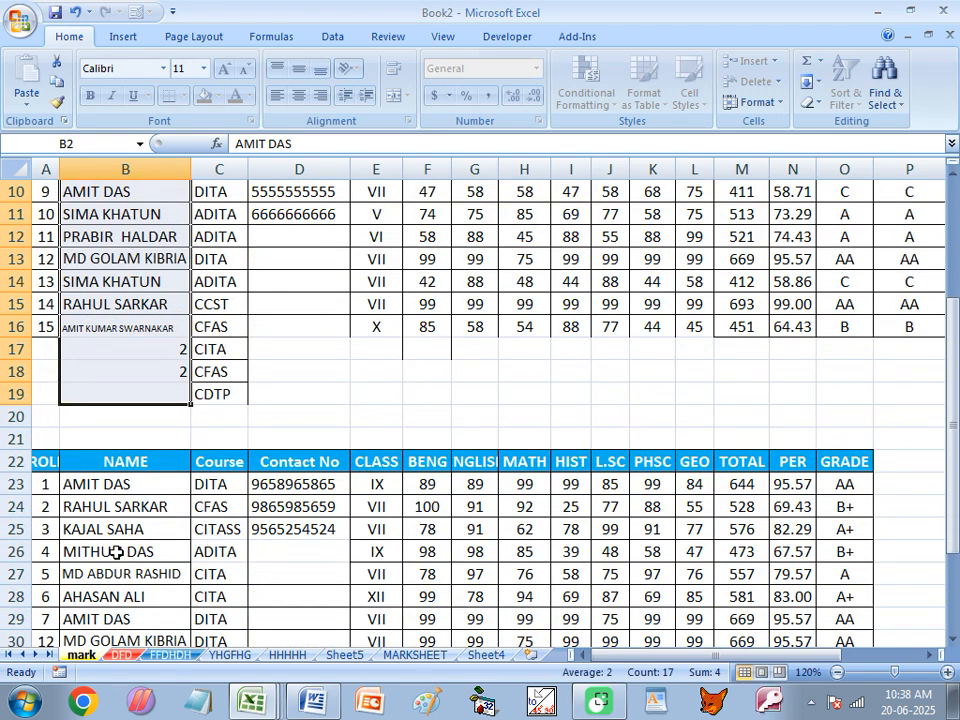
{"action": "double_click", "coordinate": [117, 552]}
{"action": "left_click", "coordinate": [484, 407]}
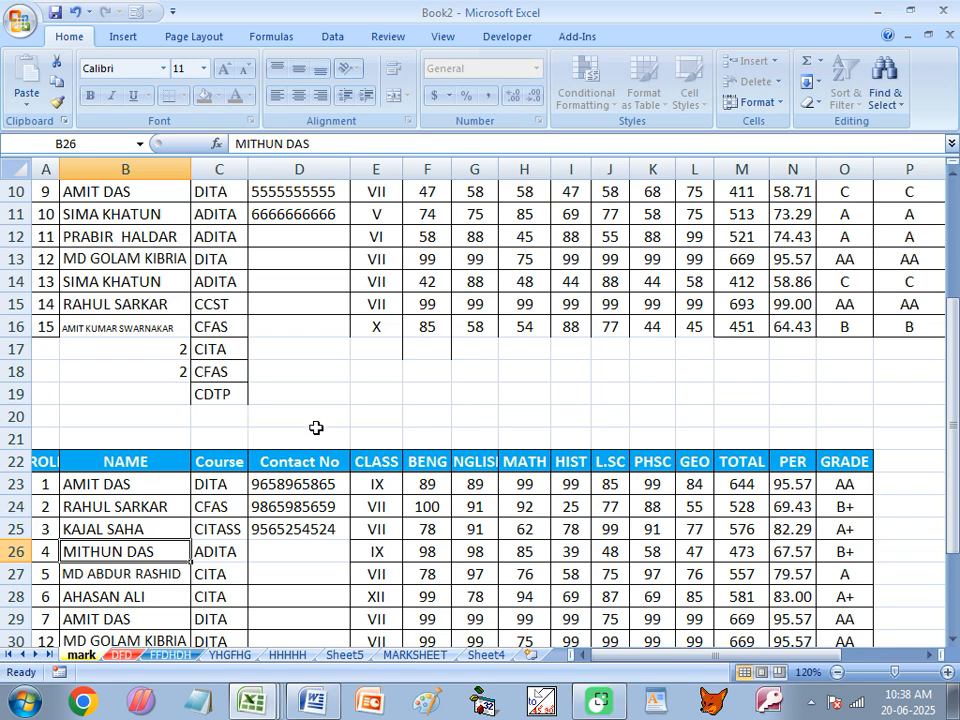
{"action": "double_click", "coordinate": [316, 428]}
{"action": "left_click", "coordinate": [484, 407]}
Step: Replace the value in cell B18 with S
{"action": "left_click", "coordinate": [120, 372]}
{"action": "type", "text": "S"}
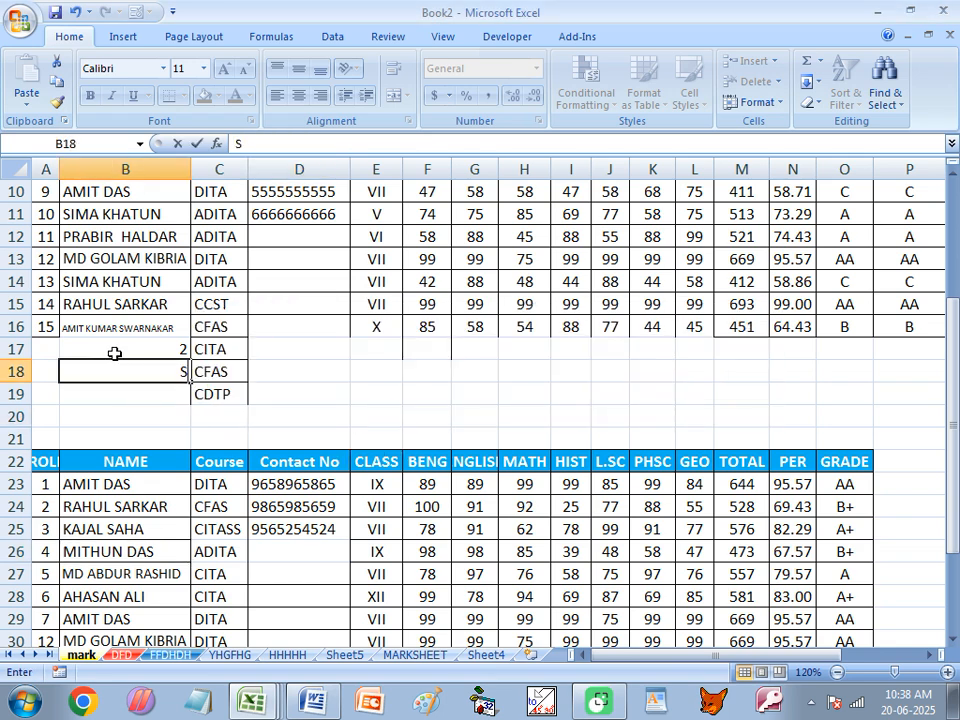
{"action": "left_click", "coordinate": [128, 318]}
Step: Select the NAME column cells and check which cell commands are available for them on the protected sheet
{"action": "left_click_drag", "start_coordinate": [122, 390], "coordinate": [134, 240]}
{"action": "right_click", "coordinate": [135, 240]}
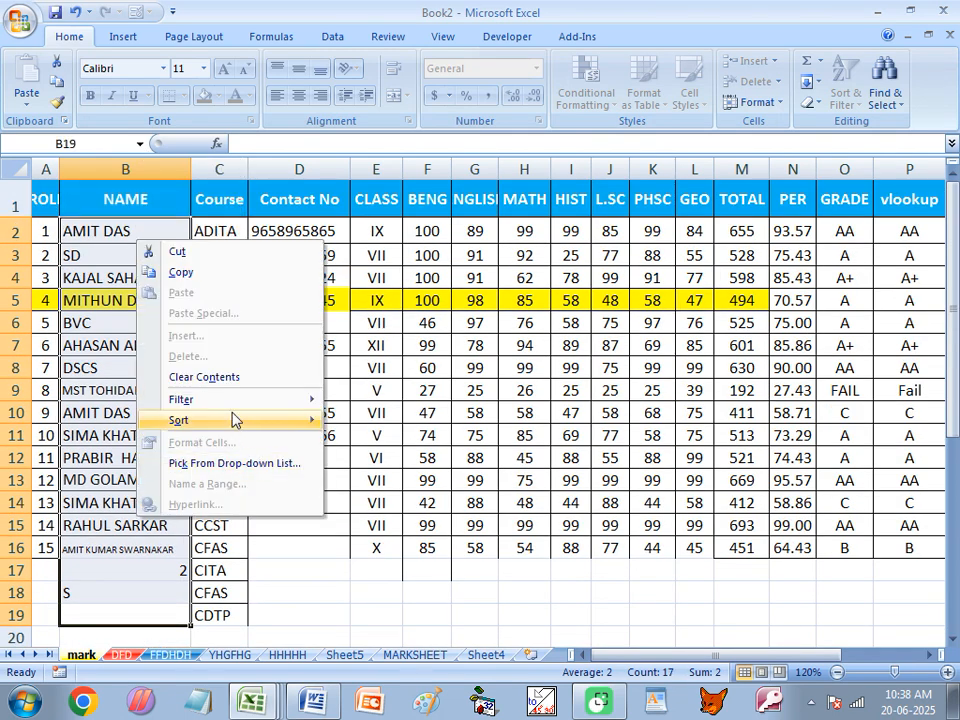
{"action": "left_click", "coordinate": [121, 443]}
{"action": "left_click", "coordinate": [97, 226]}
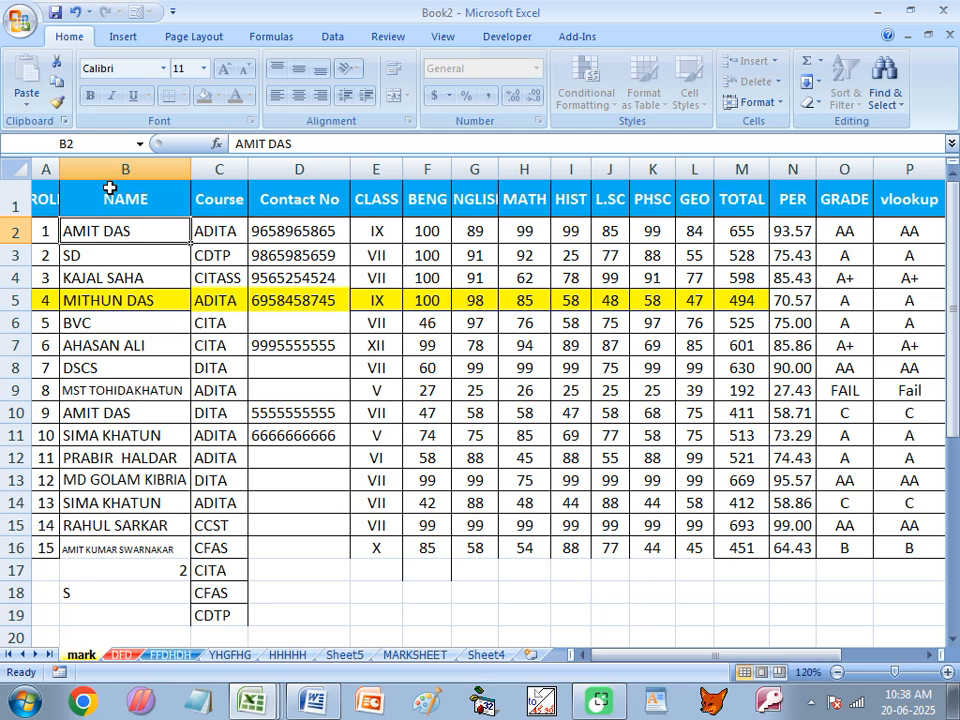
{"action": "left_click_drag", "start_coordinate": [107, 199], "coordinate": [112, 620]}
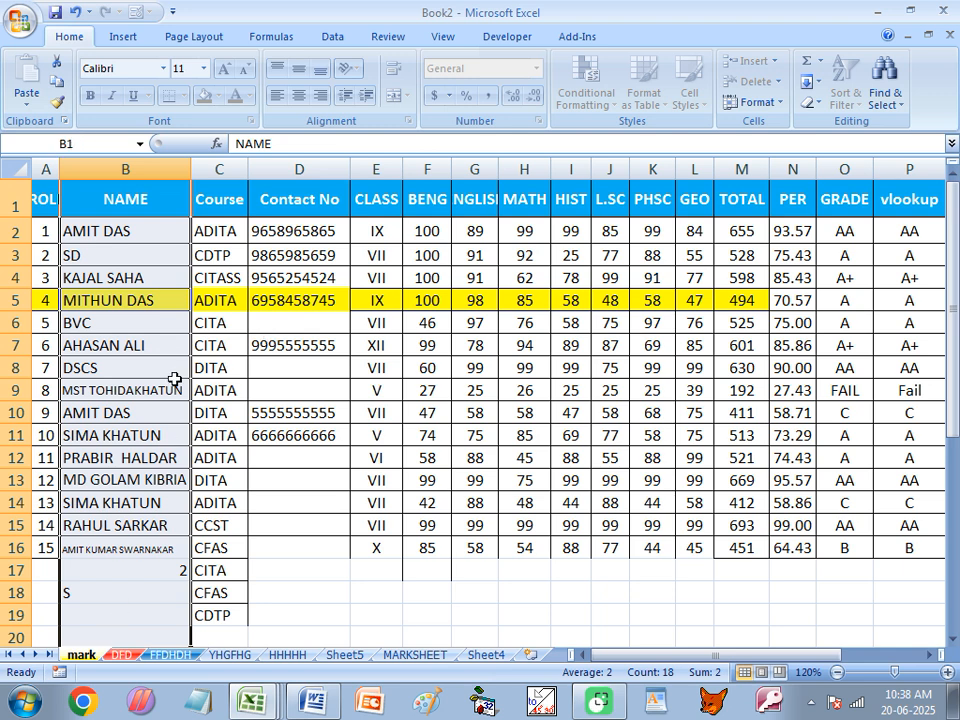
{"action": "right_click", "coordinate": [122, 340]}
{"action": "left_click", "coordinate": [748, 102]}
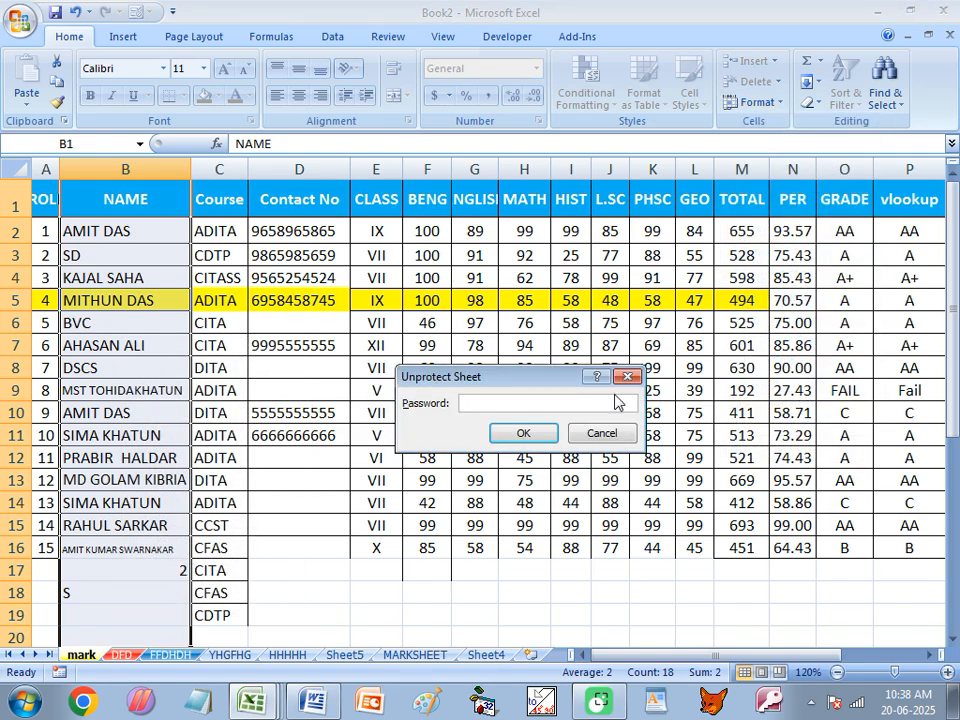
{"action": "left_click", "coordinate": [627, 376]}
{"action": "left_click", "coordinate": [342, 368]}
{"action": "scroll", "coordinate": [427, 345], "scroll_direction": "down", "scroll_amount": 8}
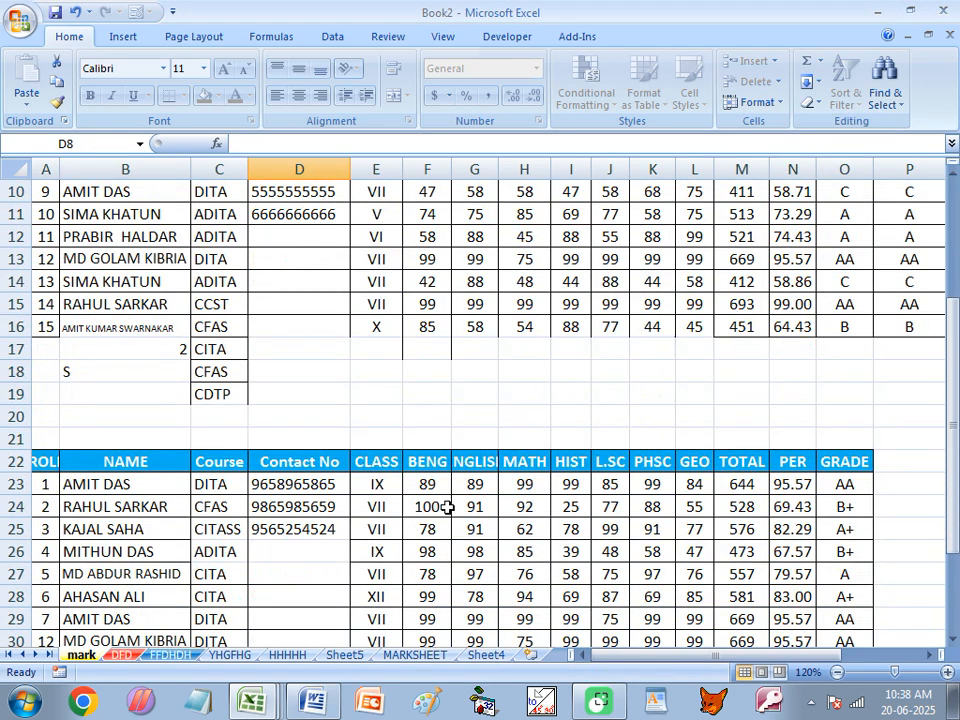
Step: Switch to the EXCEL SAMPLE CLASS.xlsx workbook and display its Salary sheet
{"action": "left_click", "coordinate": [170, 655]}
{"action": "mouse_move", "coordinate": [248, 695]}
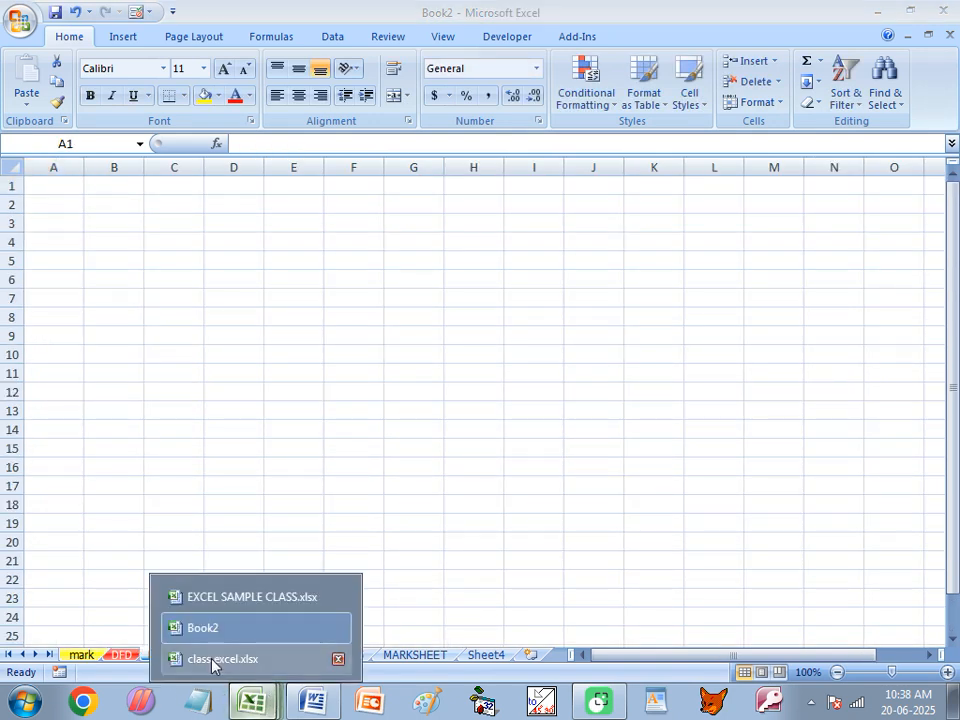
{"action": "left_click", "coordinate": [214, 596]}
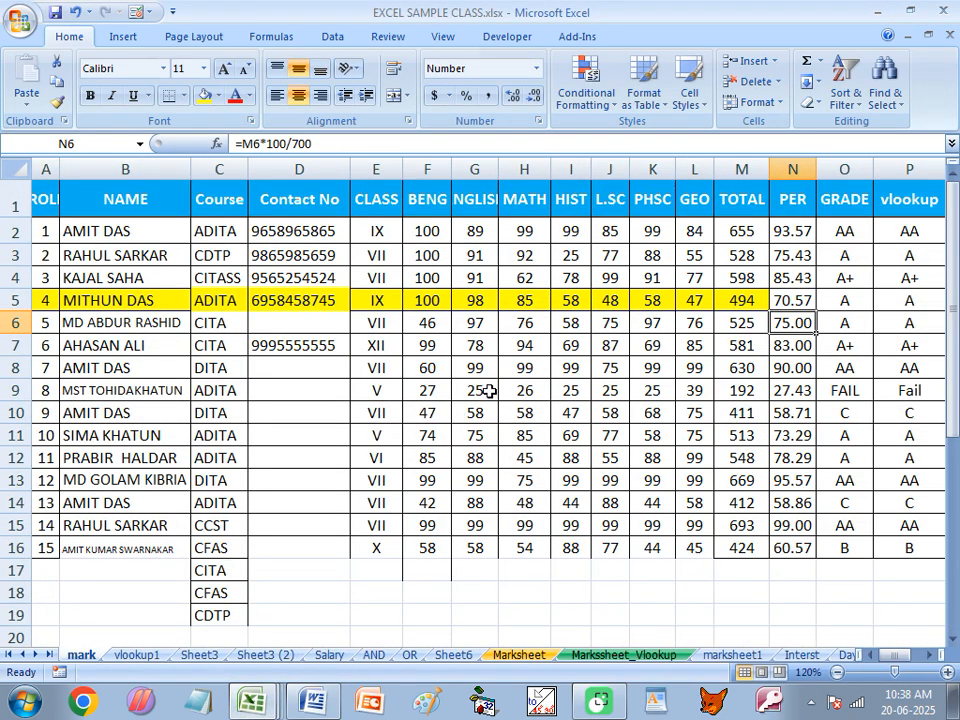
{"action": "left_click", "coordinate": [316, 659]}
{"action": "left_click", "coordinate": [240, 394]}
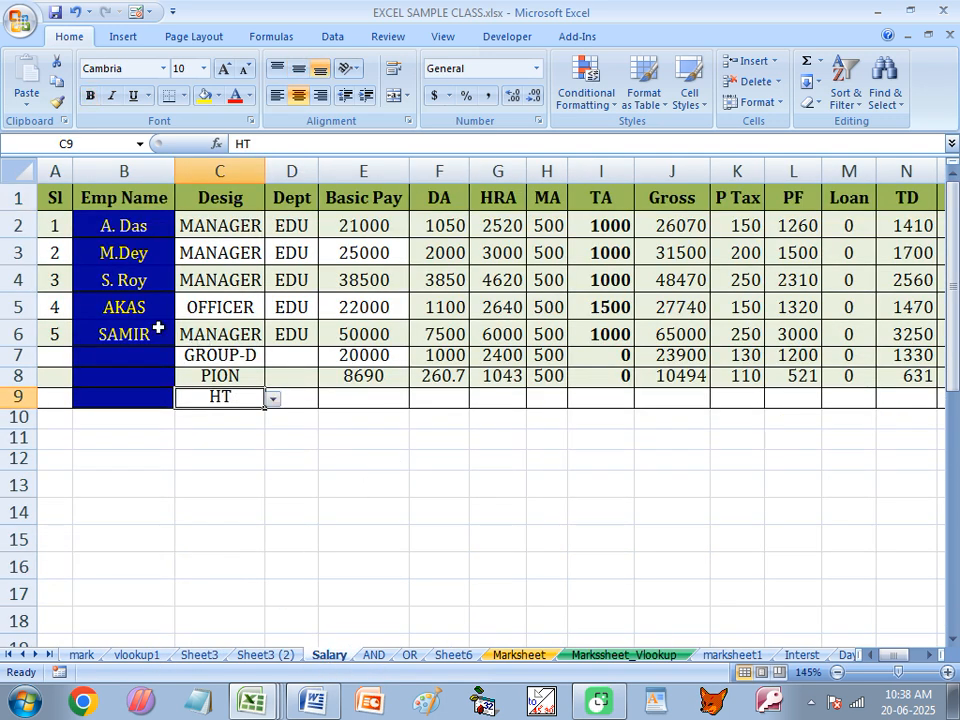
{"action": "left_click", "coordinate": [124, 373]}
{"action": "left_click", "coordinate": [216, 476]}
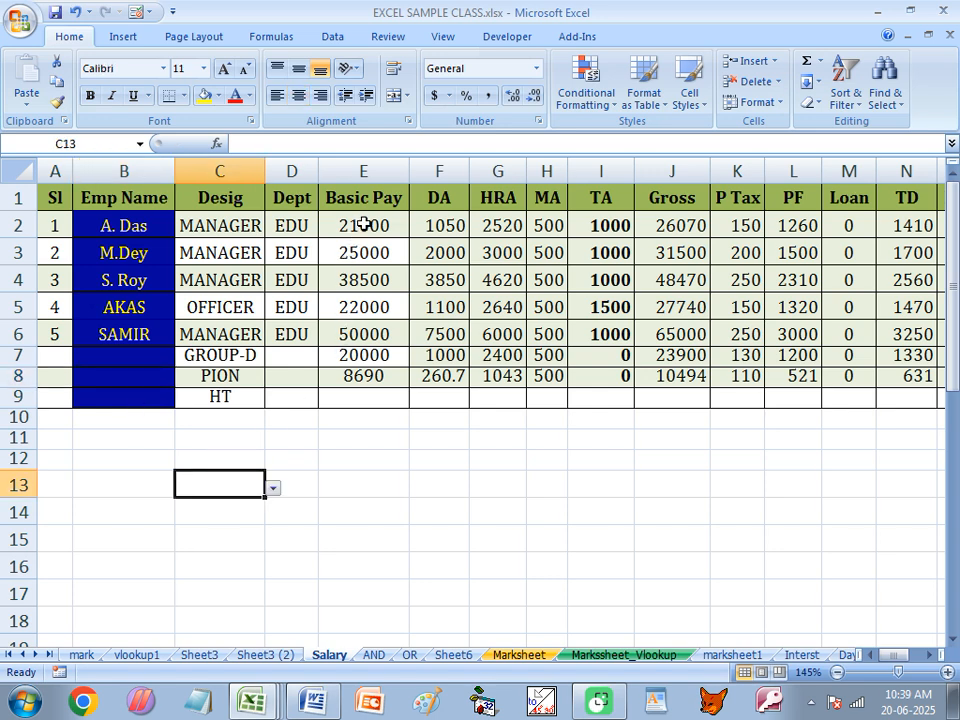
{"action": "left_click_drag", "start_coordinate": [365, 224], "coordinate": [365, 372]}
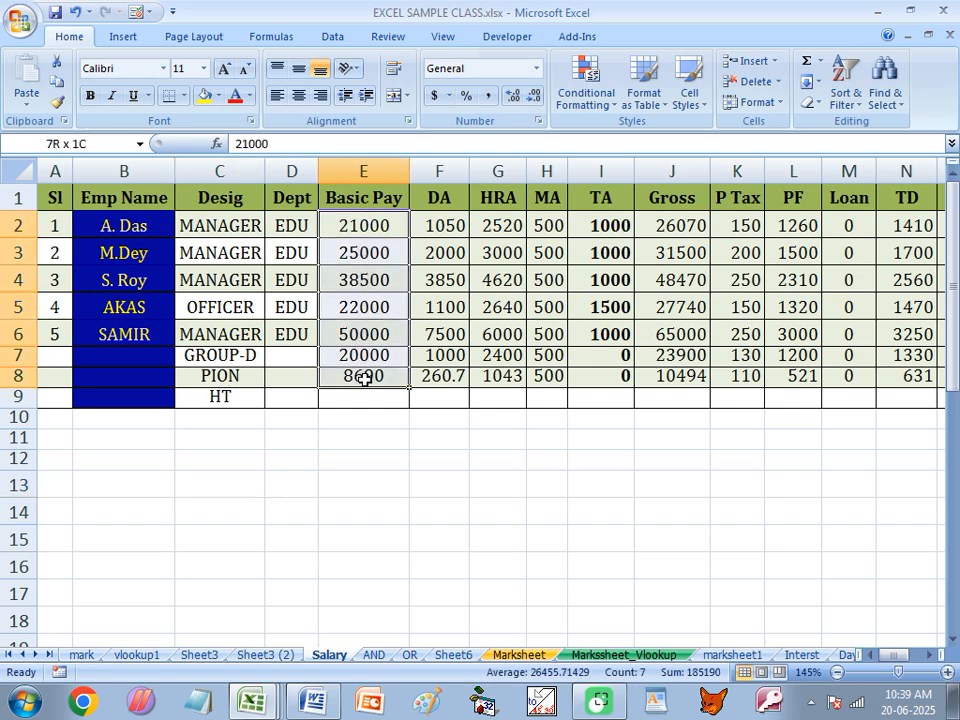
{"action": "left_click", "coordinate": [453, 279]}
{"action": "left_click", "coordinate": [374, 276]}
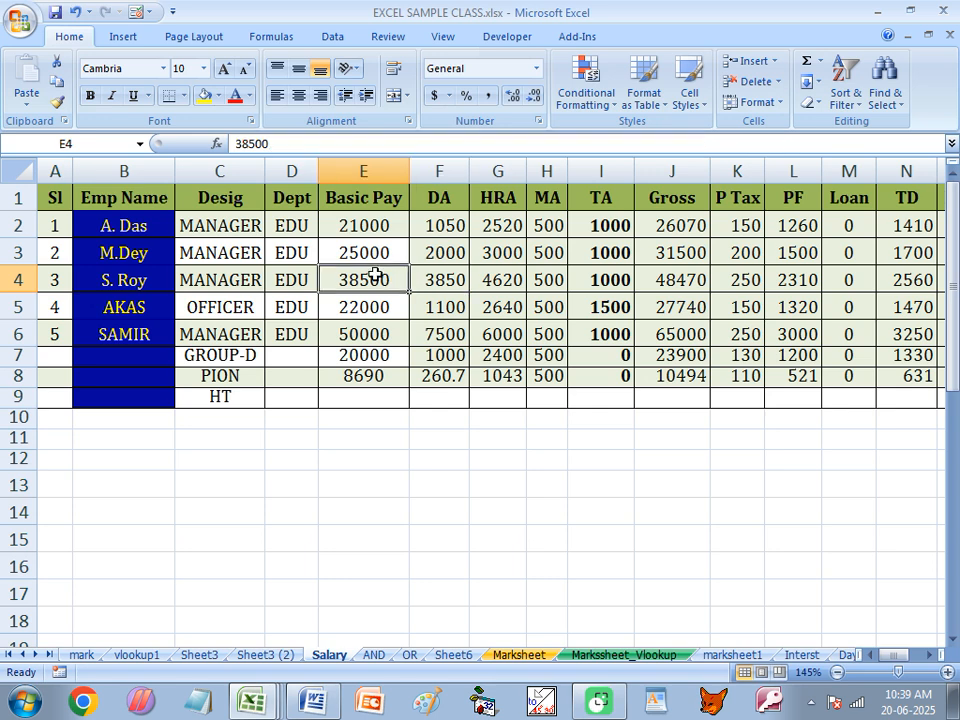
{"action": "left_click", "coordinate": [356, 335]}
Step: Unlock the Basic Pay cells E2:E15 on the Salary sheet in their cell protection settings
{"action": "left_click", "coordinate": [368, 230]}
{"action": "left_click_drag", "start_coordinate": [367, 231], "coordinate": [378, 530]}
{"action": "right_click", "coordinate": [380, 281]}
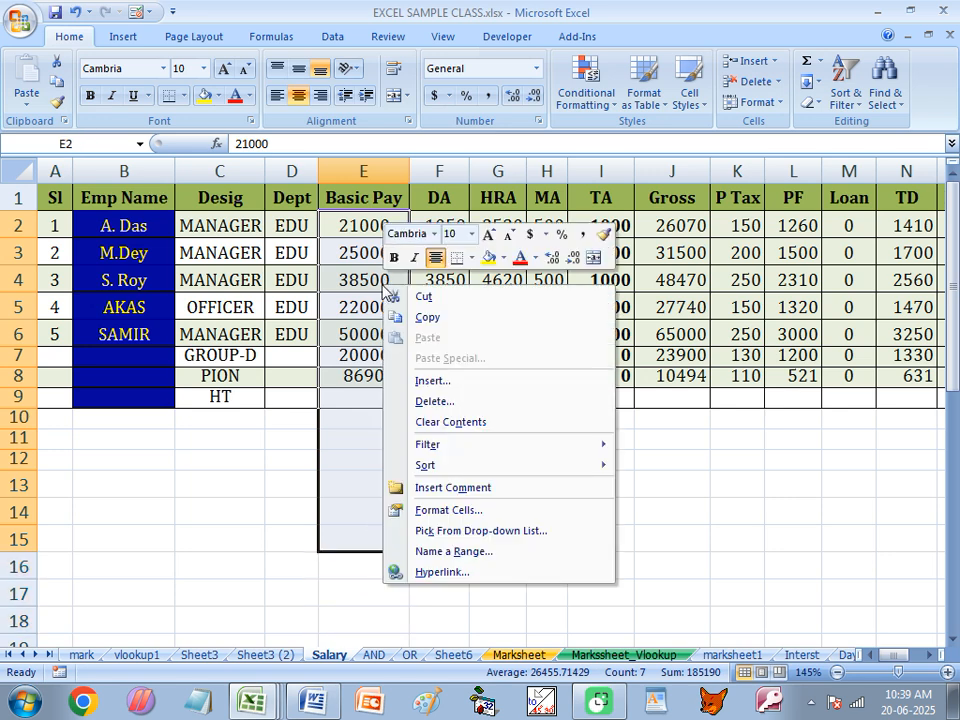
{"action": "left_click", "coordinate": [449, 512]}
{"action": "left_click", "coordinate": [223, 315]}
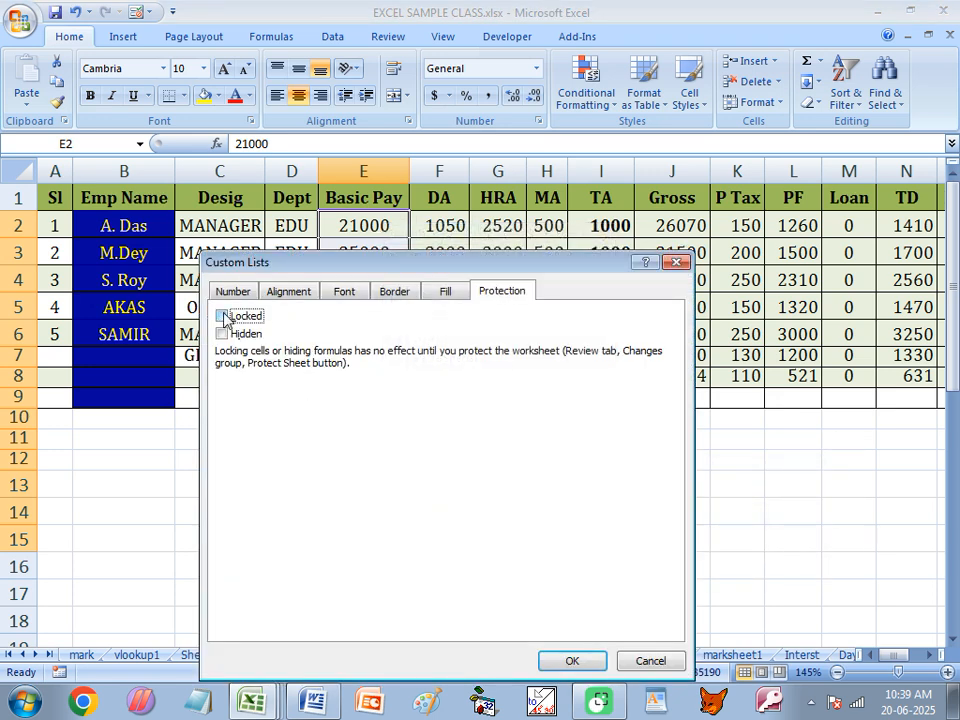
{"action": "left_click_drag", "start_coordinate": [560, 266], "coordinate": [536, 182]}
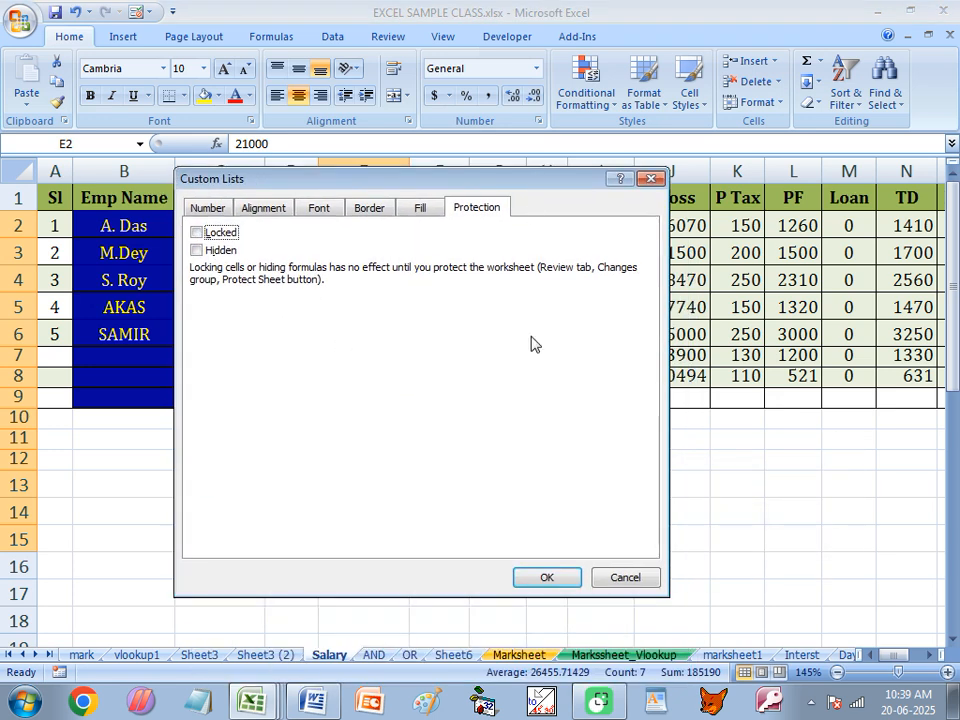
{"action": "left_click", "coordinate": [547, 578]}
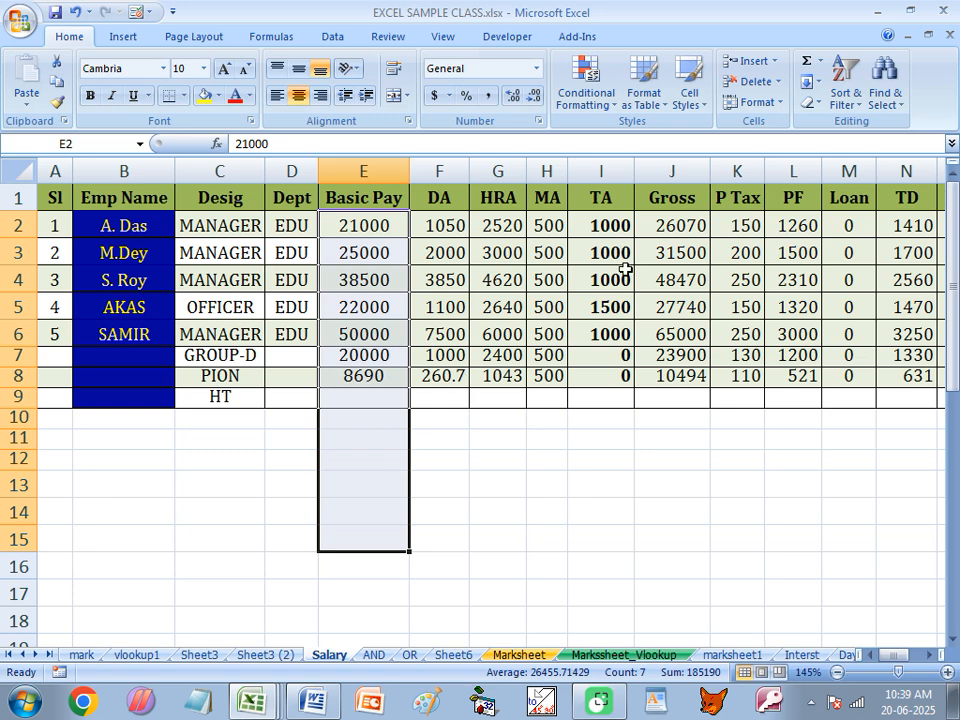
Step: Protect the Salary sheet with a password, entering and confirming the sheet password
{"action": "left_click", "coordinate": [781, 106]}
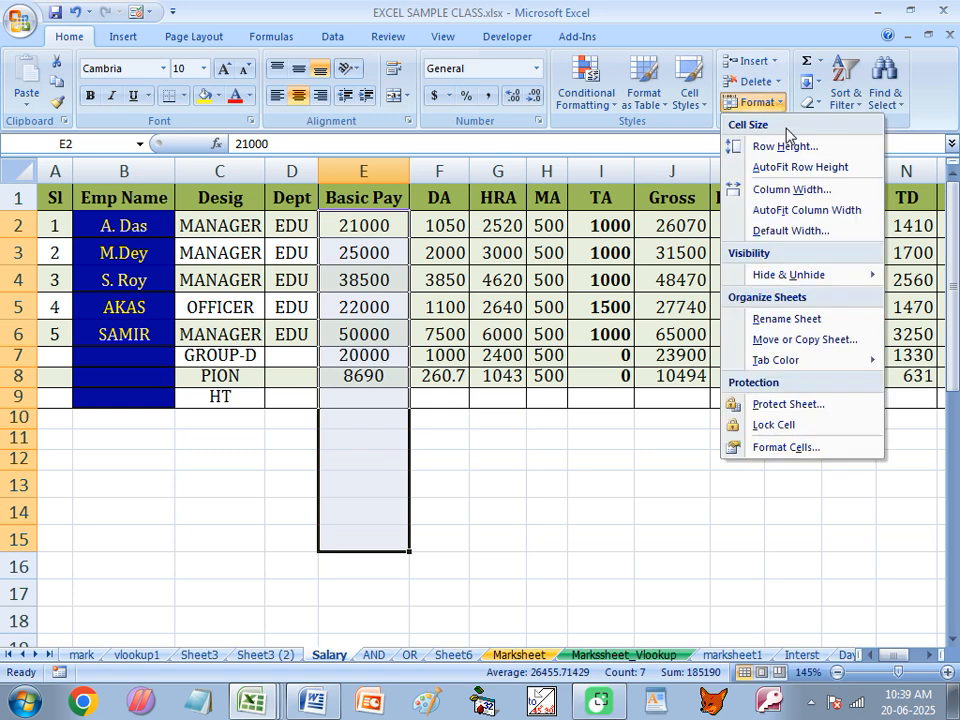
{"action": "left_click", "coordinate": [775, 404]}
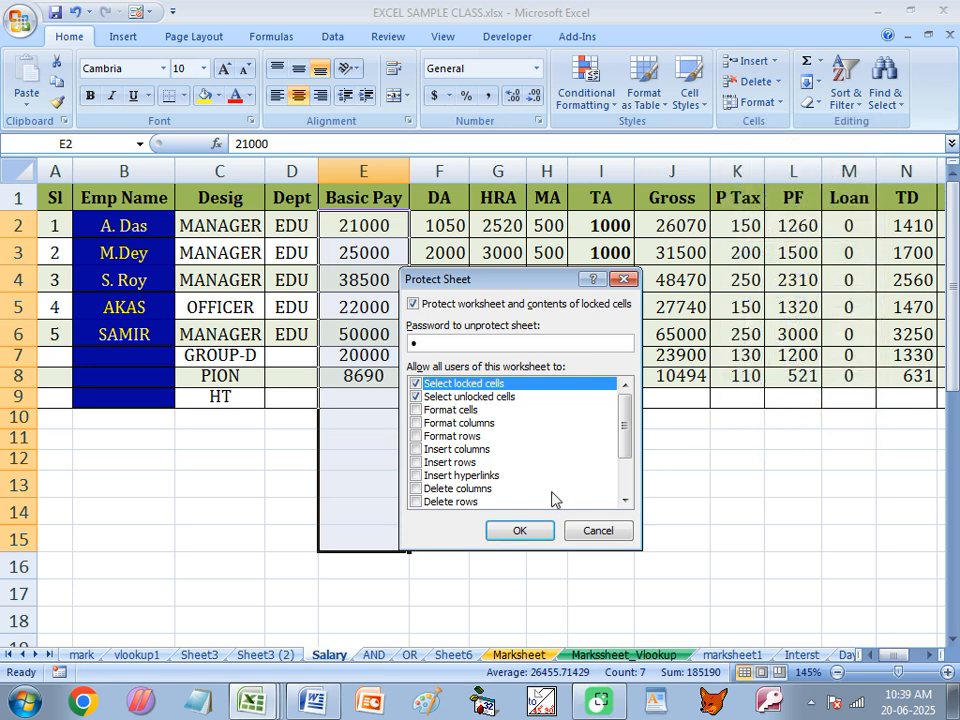
{"action": "key", "text": "Return"}
{"action": "key", "text": "Return"}
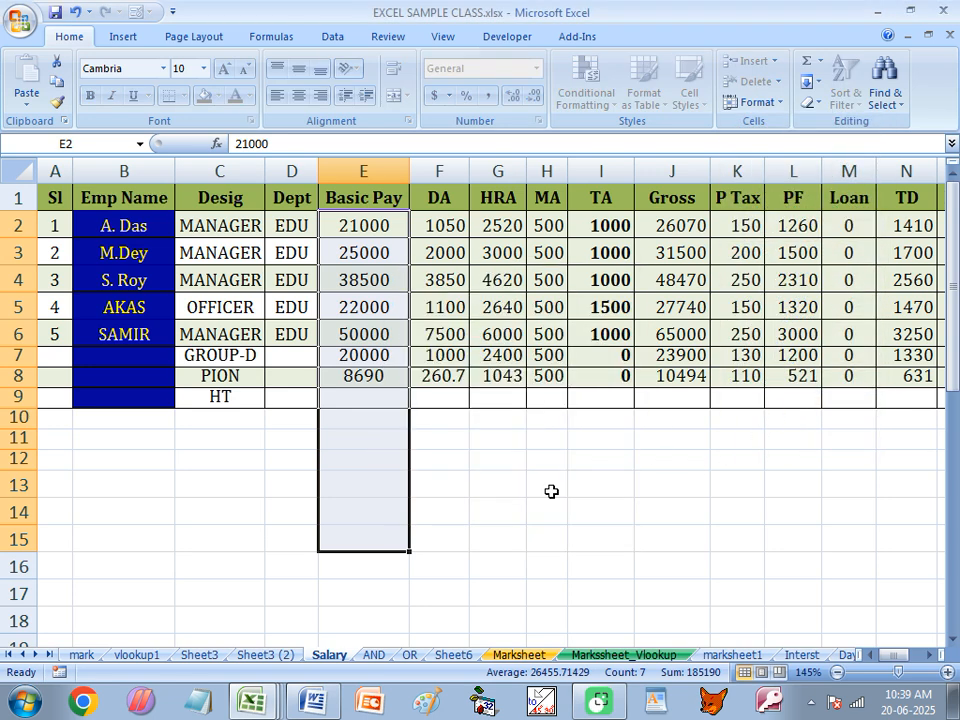
Step: Try to enter E in the empty Dept cell D8 of the PION row
{"action": "left_click", "coordinate": [364, 462]}
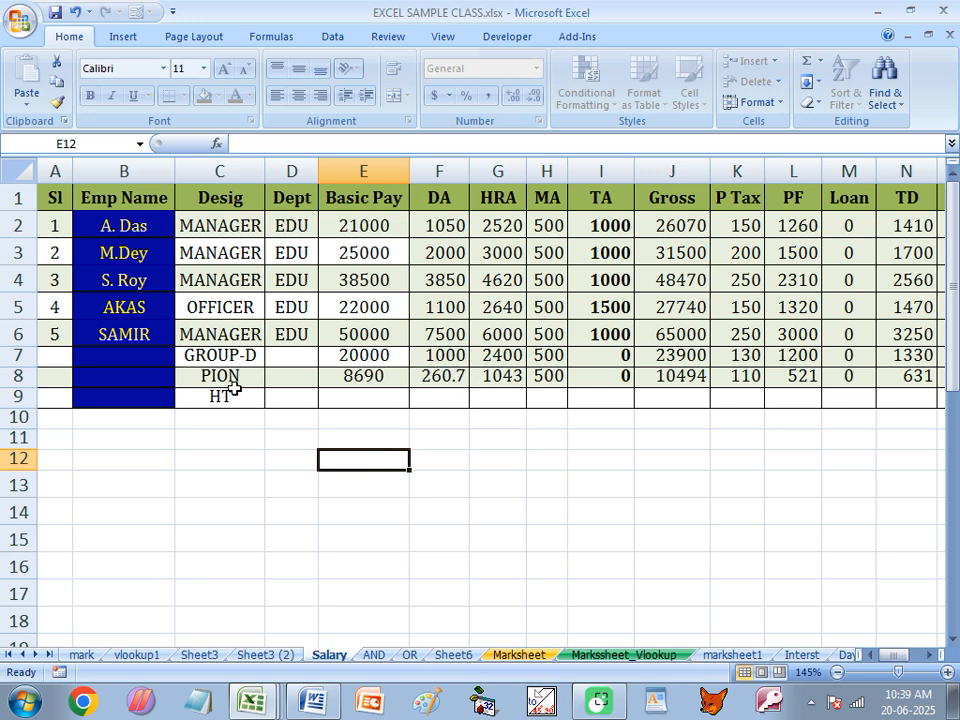
{"action": "left_click", "coordinate": [290, 372]}
{"action": "type", "text": "E"}
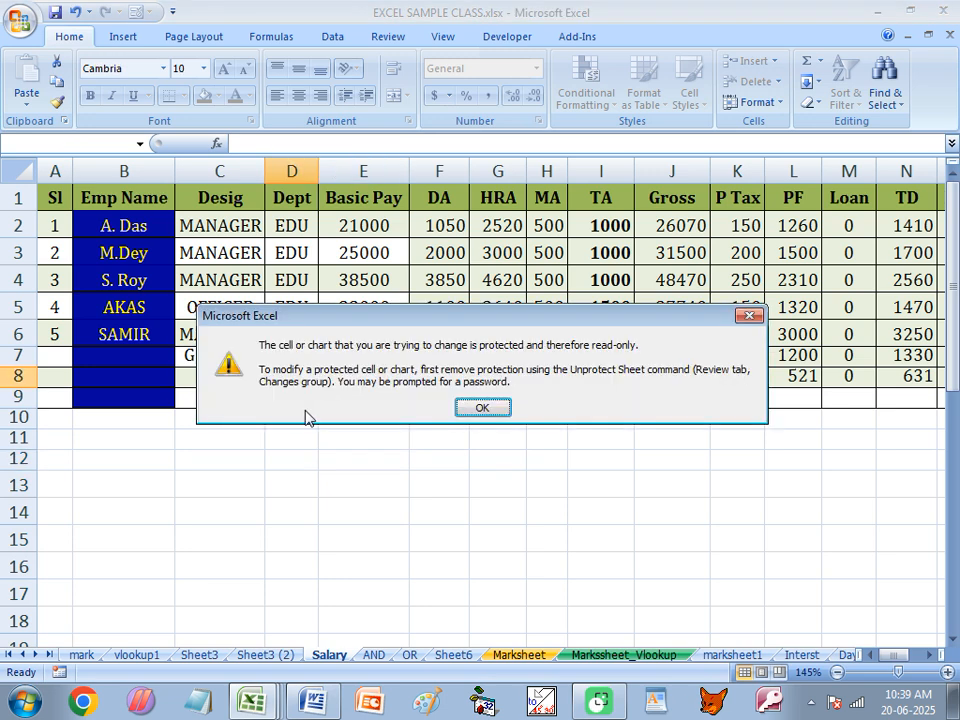
{"action": "left_click", "coordinate": [504, 410]}
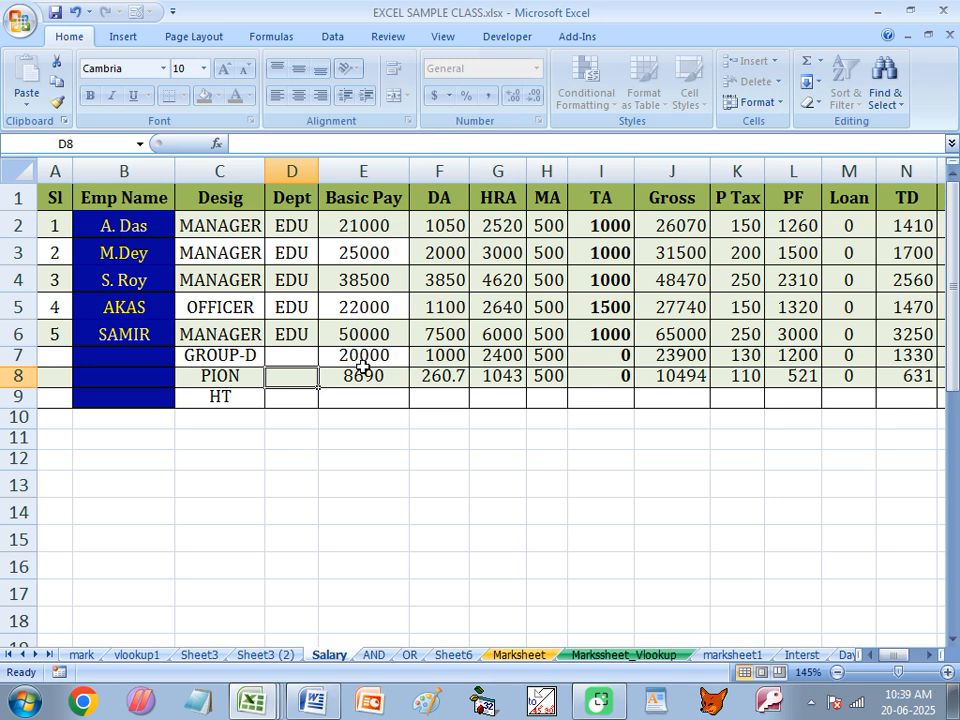
Step: Set the Basic Pay in the PION row to 15000
{"action": "left_click", "coordinate": [362, 374]}
{"action": "type", "text": "15000"}
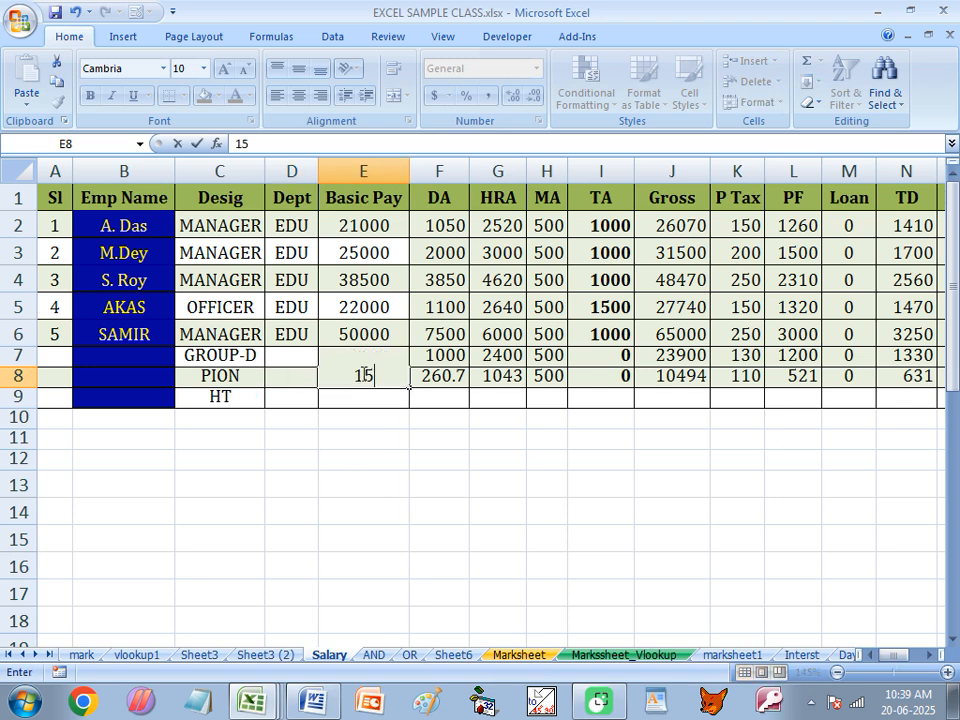
{"action": "key", "text": "Return"}
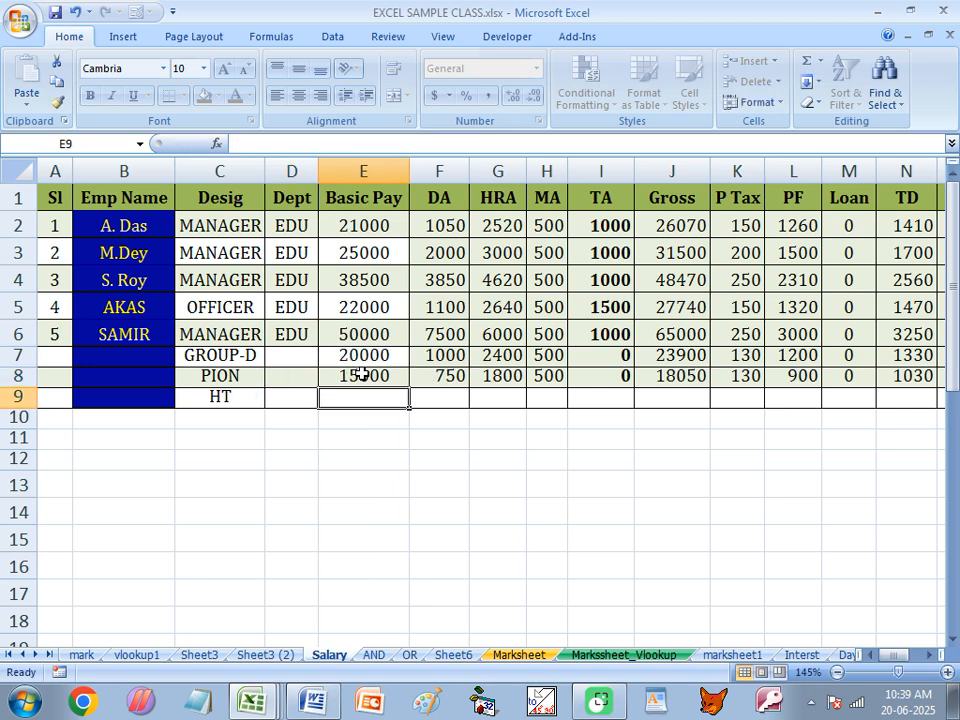
Step: Try to edit the MA cell H8, Emp Name cells B8 and B5, and Desig cell C6
{"action": "double_click", "coordinate": [553, 376]}
{"action": "left_click", "coordinate": [487, 408]}
{"action": "double_click", "coordinate": [105, 376]}
{"action": "left_click", "coordinate": [484, 407]}
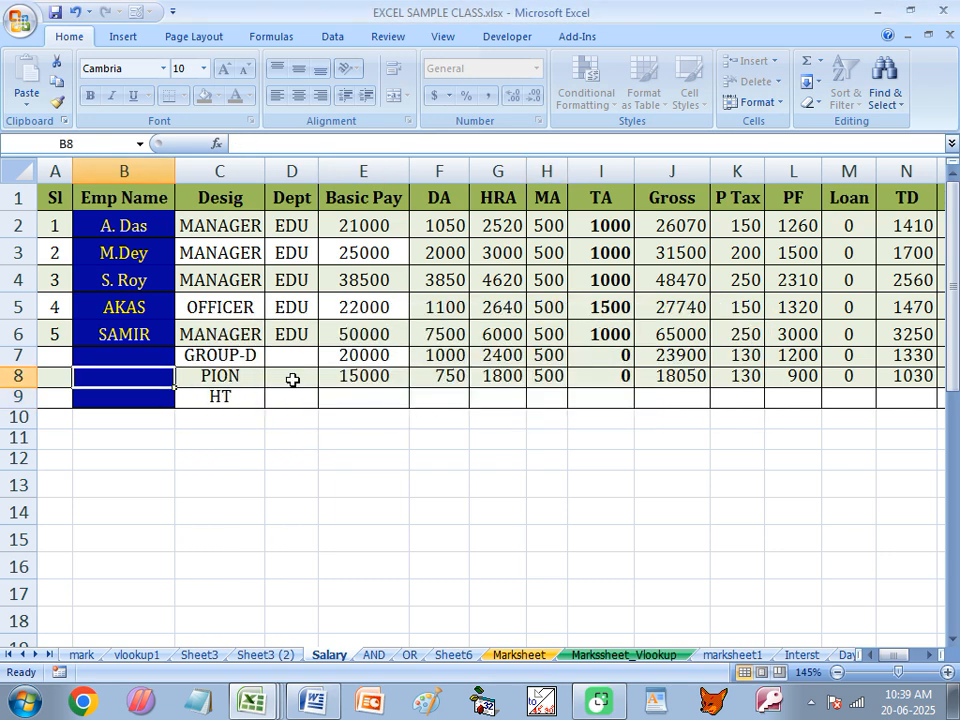
{"action": "double_click", "coordinate": [262, 335]}
{"action": "left_click", "coordinate": [480, 409]}
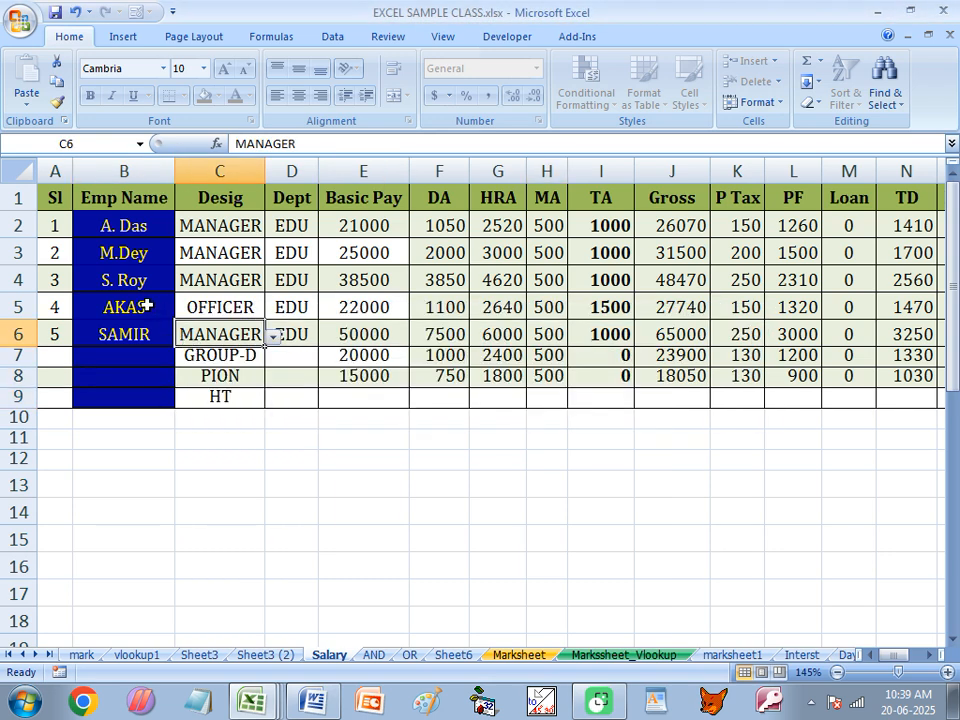
{"action": "double_click", "coordinate": [146, 306]}
{"action": "left_click", "coordinate": [487, 410]}
Step: Enter RE in E13 and E14 below the Basic Pay values, and try to edit E16
{"action": "left_click", "coordinate": [341, 489]}
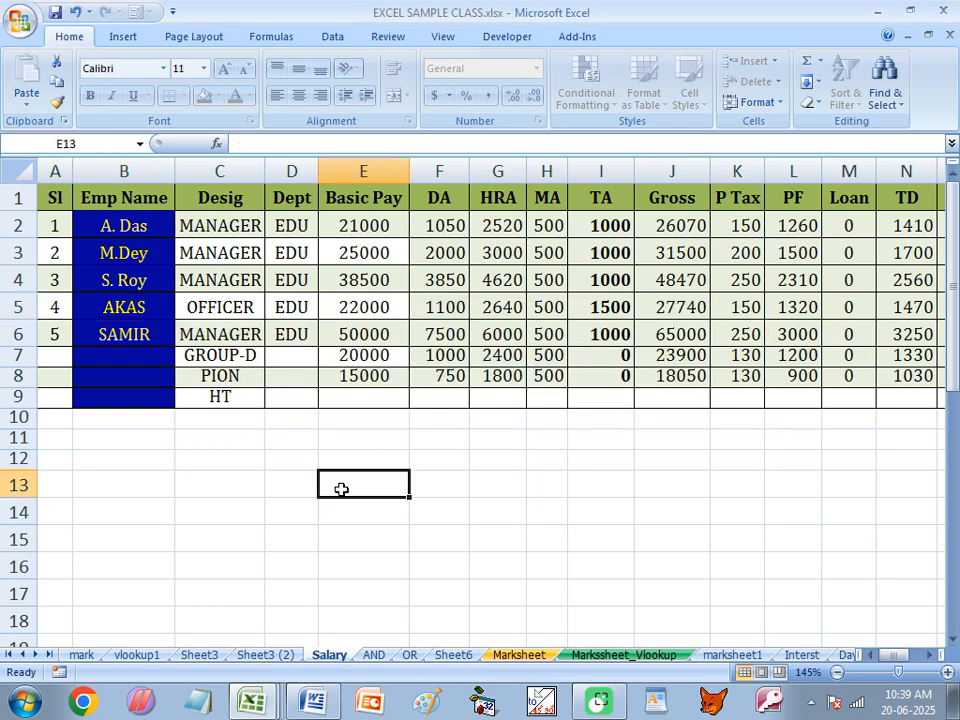
{"action": "type", "text": "RE"}
{"action": "key", "text": "Return"}
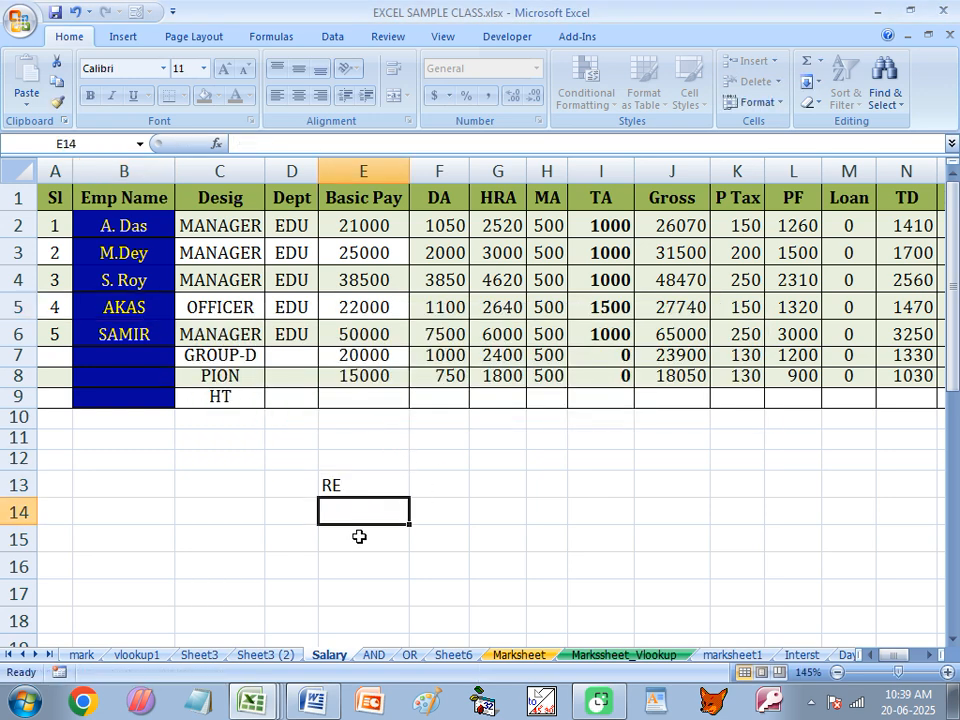
{"action": "type", "text": "RE"}
{"action": "left_click", "coordinate": [351, 547]}
{"action": "double_click", "coordinate": [354, 569]}
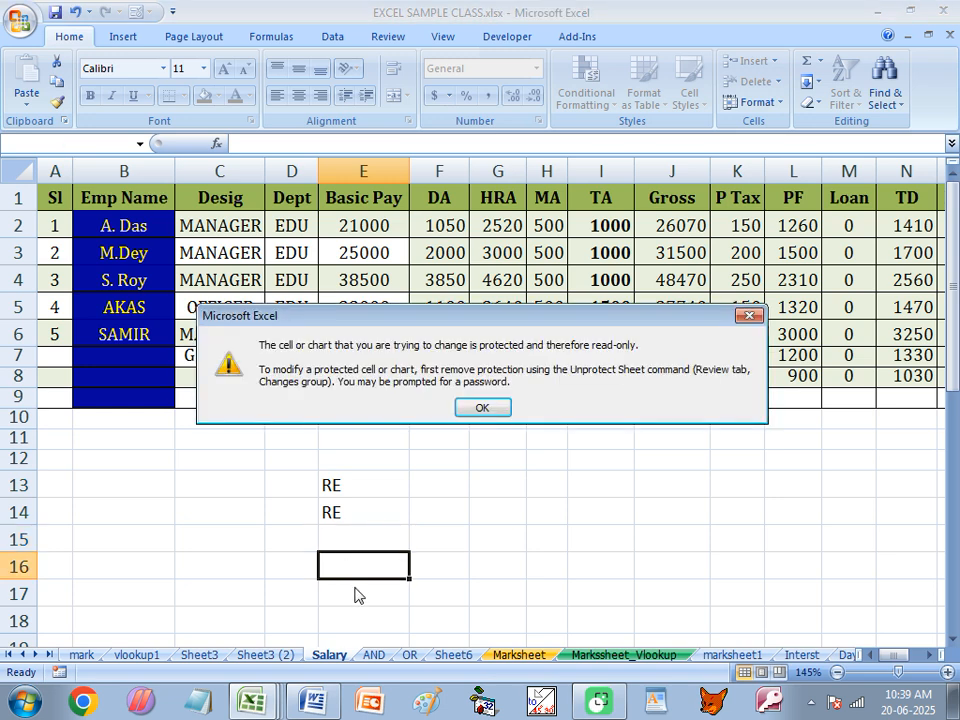
{"action": "left_click", "coordinate": [482, 407]}
Step: Enter RE in E15 and try again to edit the cell just below it
{"action": "left_click", "coordinate": [356, 543]}
{"action": "type", "text": "R"}
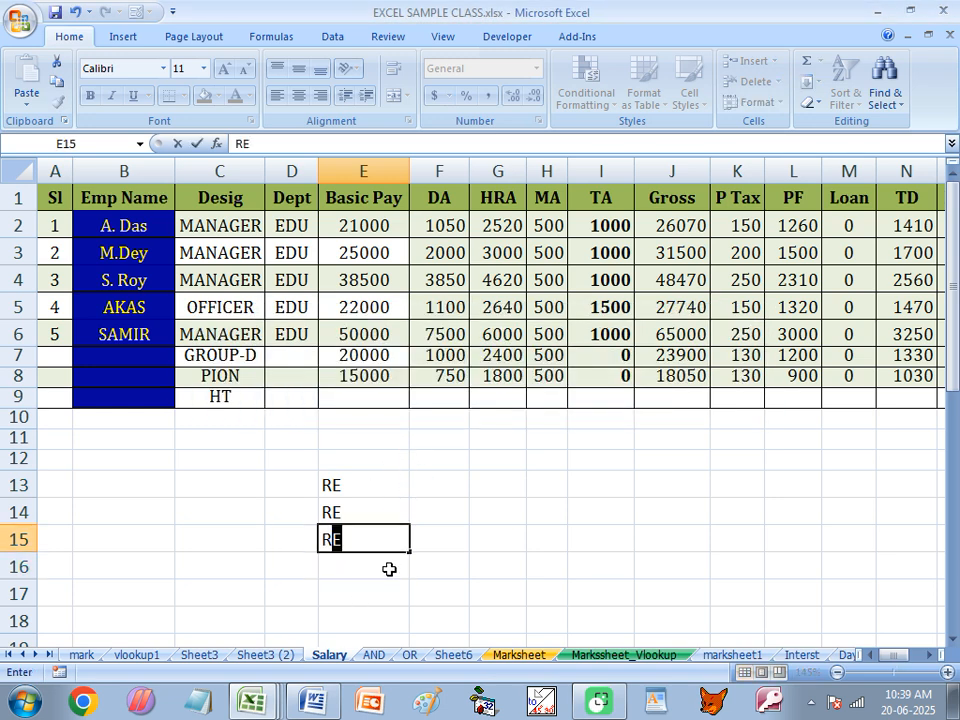
{"action": "left_click", "coordinate": [360, 574]}
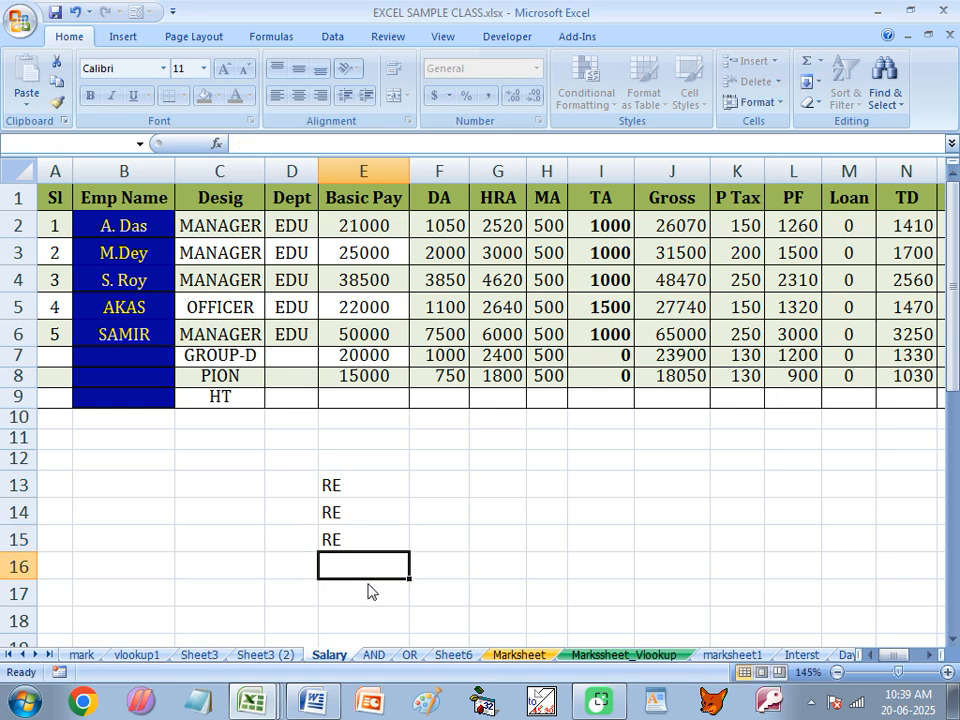
{"action": "double_click", "coordinate": [367, 583]}
{"action": "left_click", "coordinate": [484, 411]}
Step: Enter RE in E12, R in E10, E in E11 and RET in E9
{"action": "left_click", "coordinate": [351, 456]}
{"action": "type", "text": "RE"}
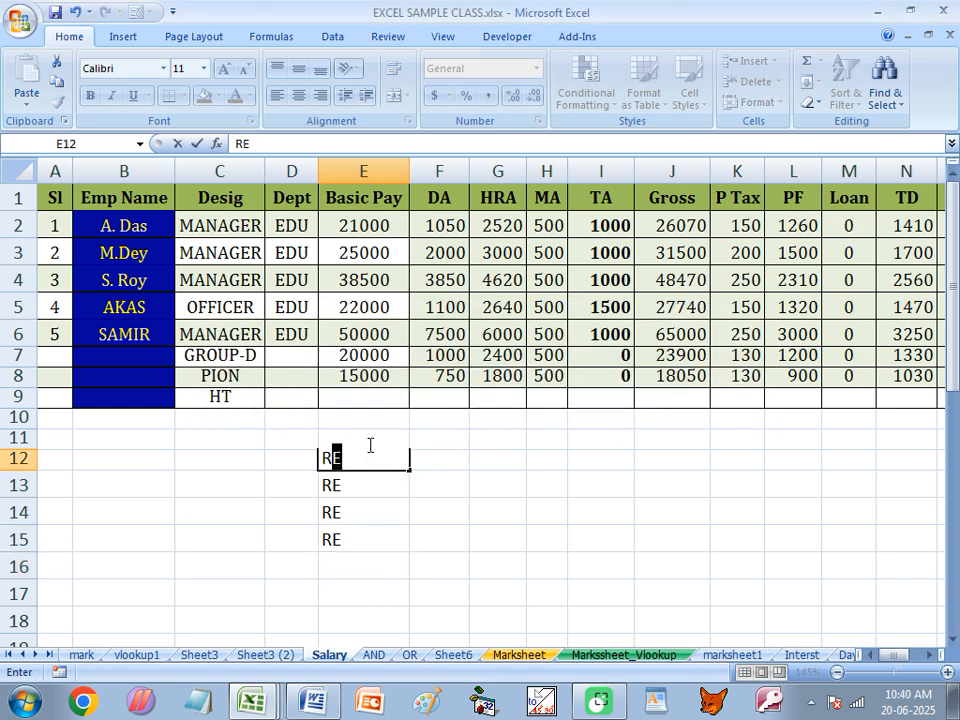
{"action": "left_click", "coordinate": [360, 417]}
{"action": "type", "text": "R"}
{"action": "left_click", "coordinate": [354, 437]}
{"action": "type", "text": "E"}
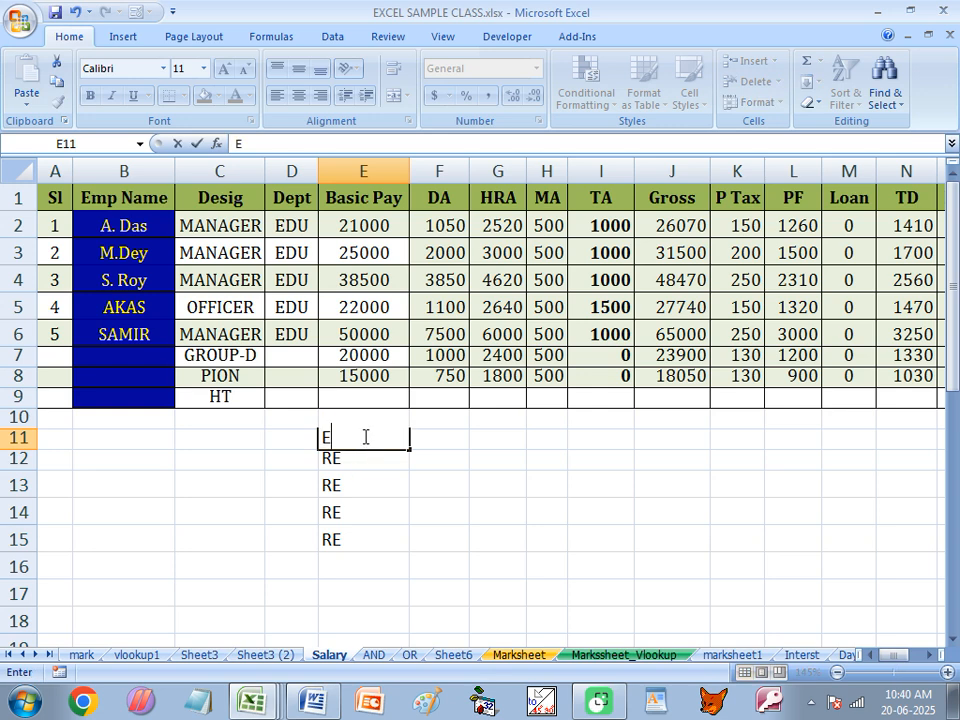
{"action": "left_click", "coordinate": [363, 402]}
{"action": "type", "text": "RET"}
Step: Try to edit the empty cells F10 and G12 outside the Basic Pay column
{"action": "left_click", "coordinate": [445, 417]}
{"action": "double_click", "coordinate": [445, 417]}
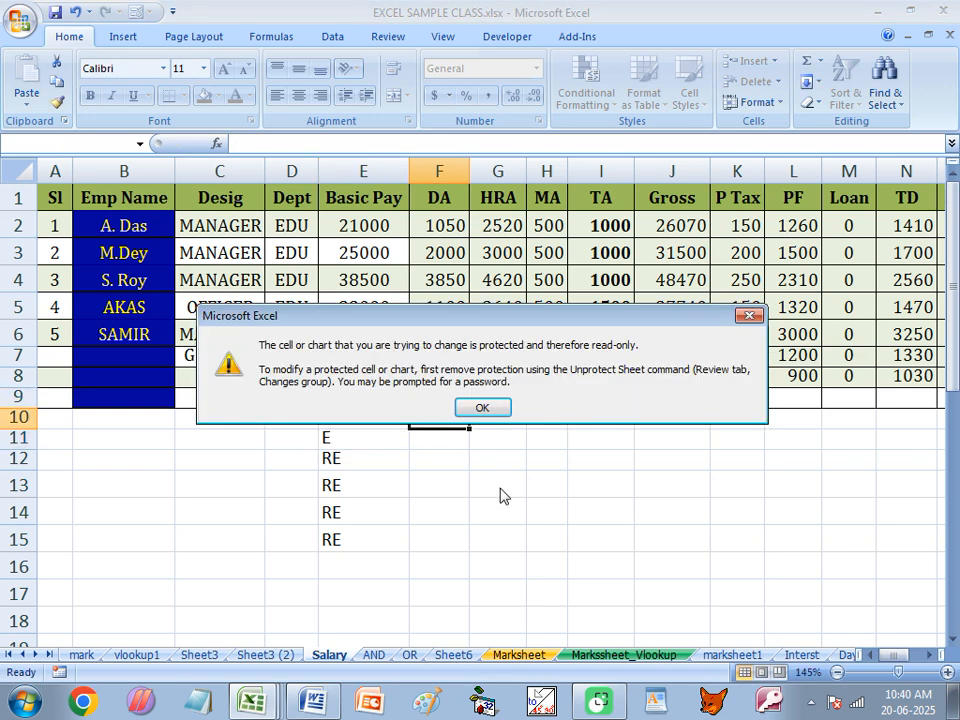
{"action": "left_click", "coordinate": [484, 408]}
{"action": "left_click", "coordinate": [493, 461]}
{"action": "double_click", "coordinate": [493, 461]}
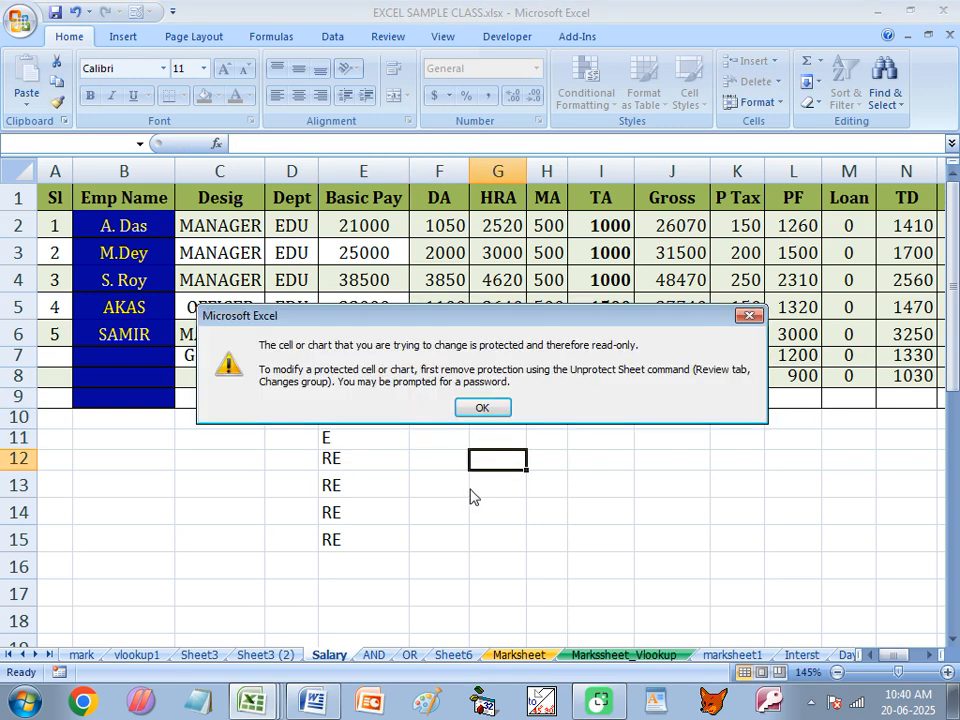
{"action": "left_click", "coordinate": [482, 408]}
Step: Select the Basic Pay range E2:E15 and unprotect the Salary sheet with the sheet password
{"action": "left_click", "coordinate": [345, 460]}
{"action": "left_click", "coordinate": [380, 225]}
{"action": "left_click_drag", "start_coordinate": [380, 225], "coordinate": [377, 555]}
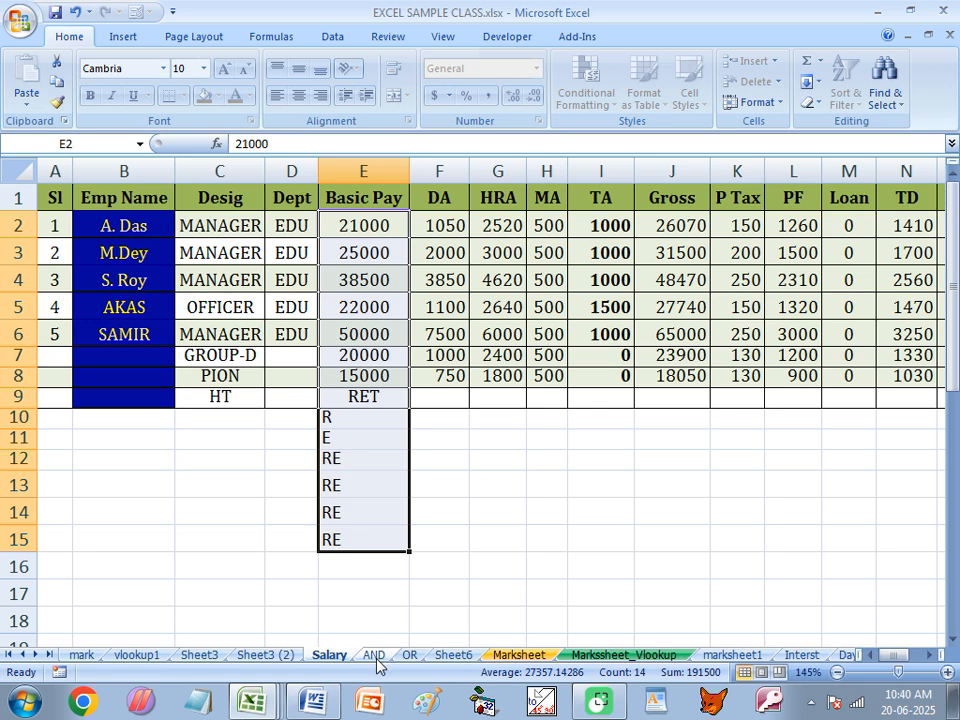
{"action": "left_click", "coordinate": [775, 101]}
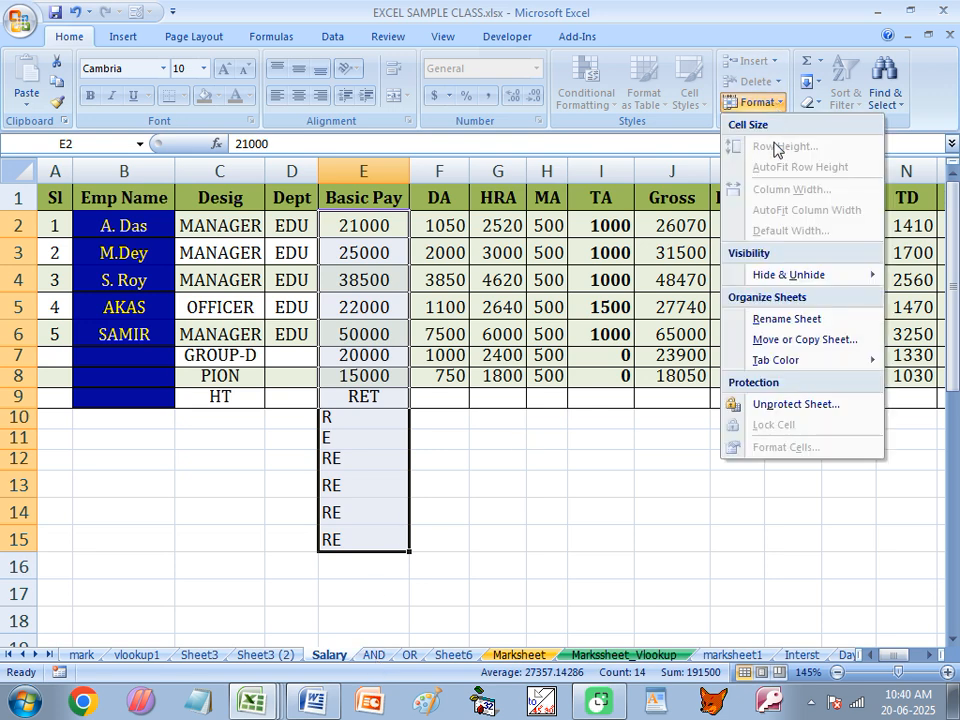
{"action": "left_click", "coordinate": [770, 405]}
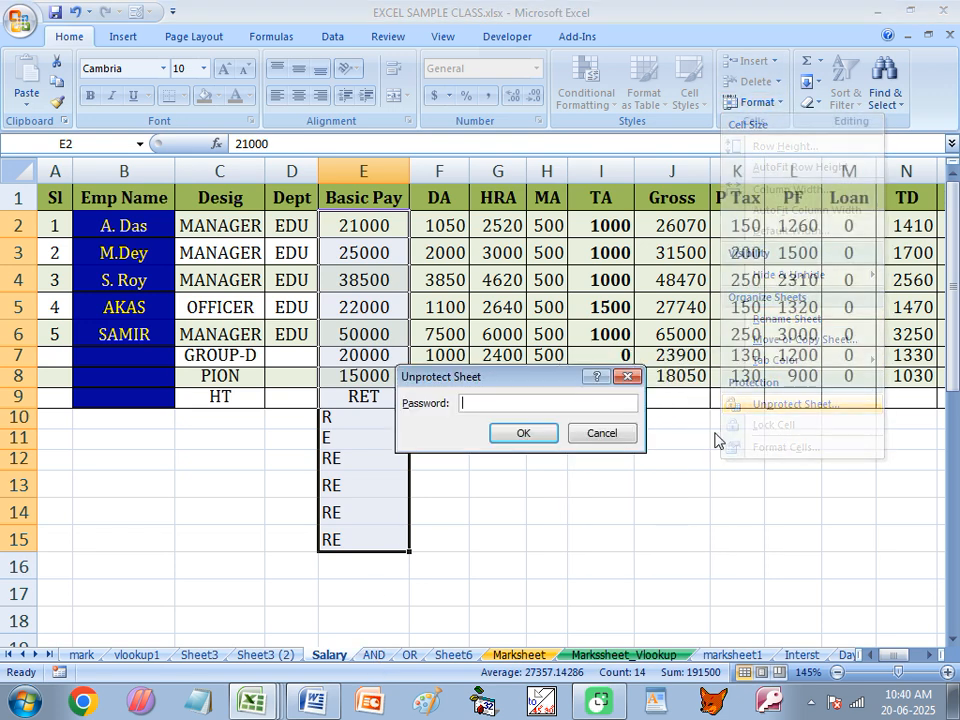
{"action": "key", "text": "Return"}
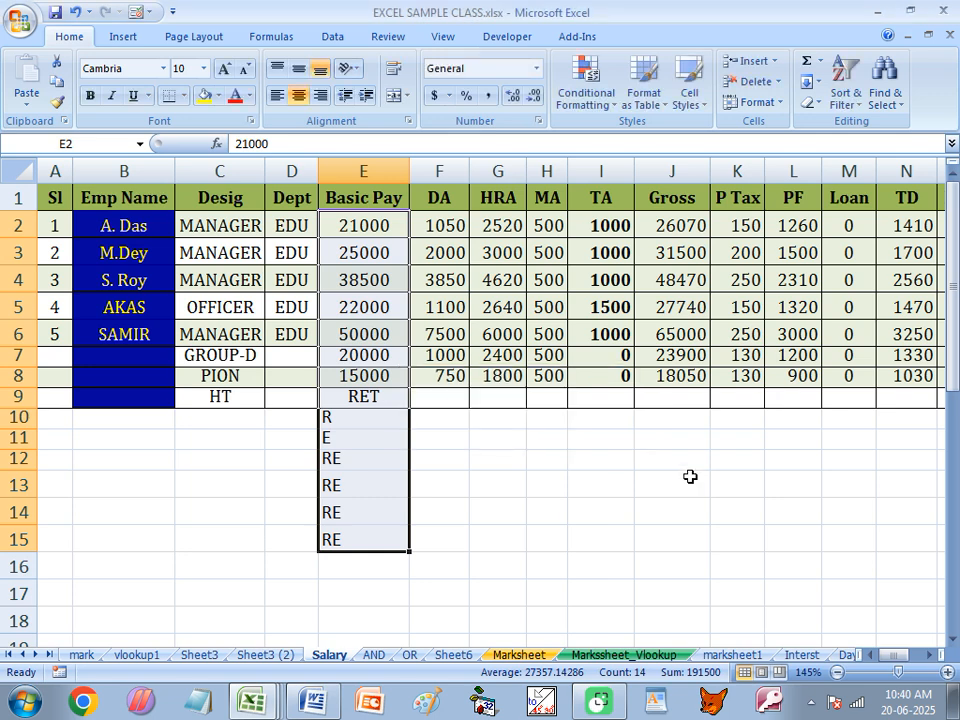
{"action": "left_click", "coordinate": [690, 477]}
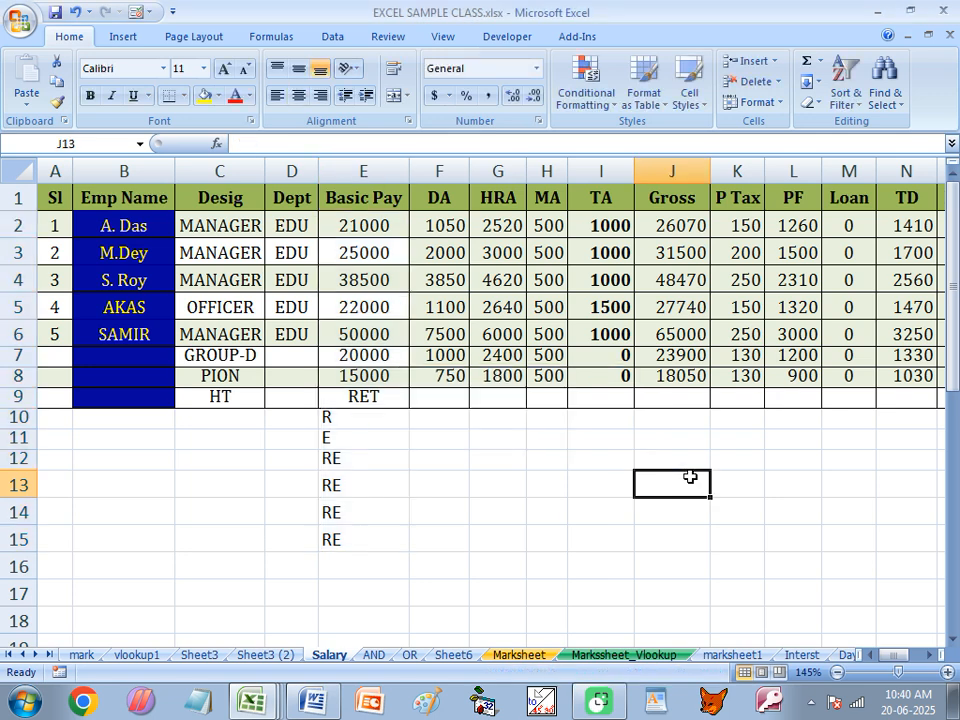
Step: Look at the AND sheet, display the OR sheet and check its Fees cell C6 and Course cell B4
{"action": "left_click", "coordinate": [374, 655]}
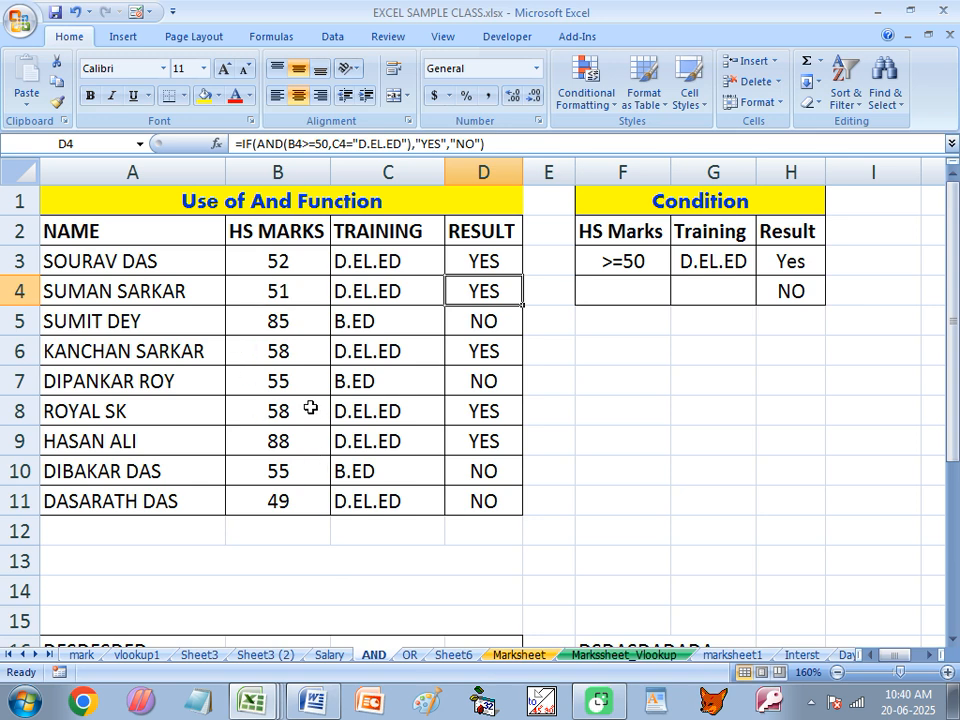
{"action": "left_click", "coordinate": [298, 381]}
{"action": "left_click", "coordinate": [411, 655]}
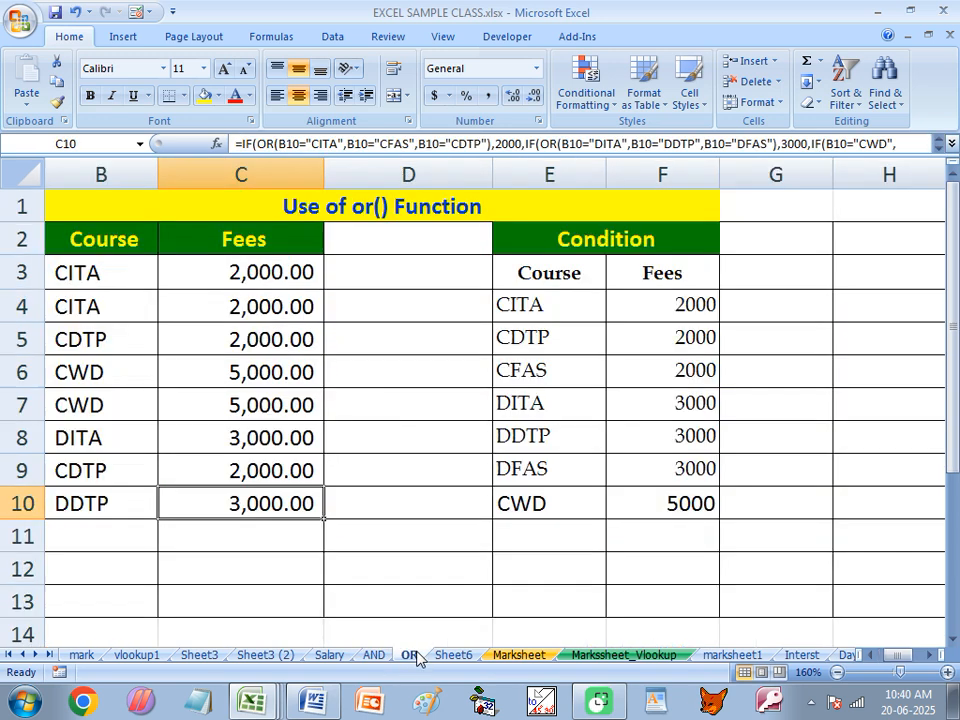
{"action": "left_click", "coordinate": [214, 370]}
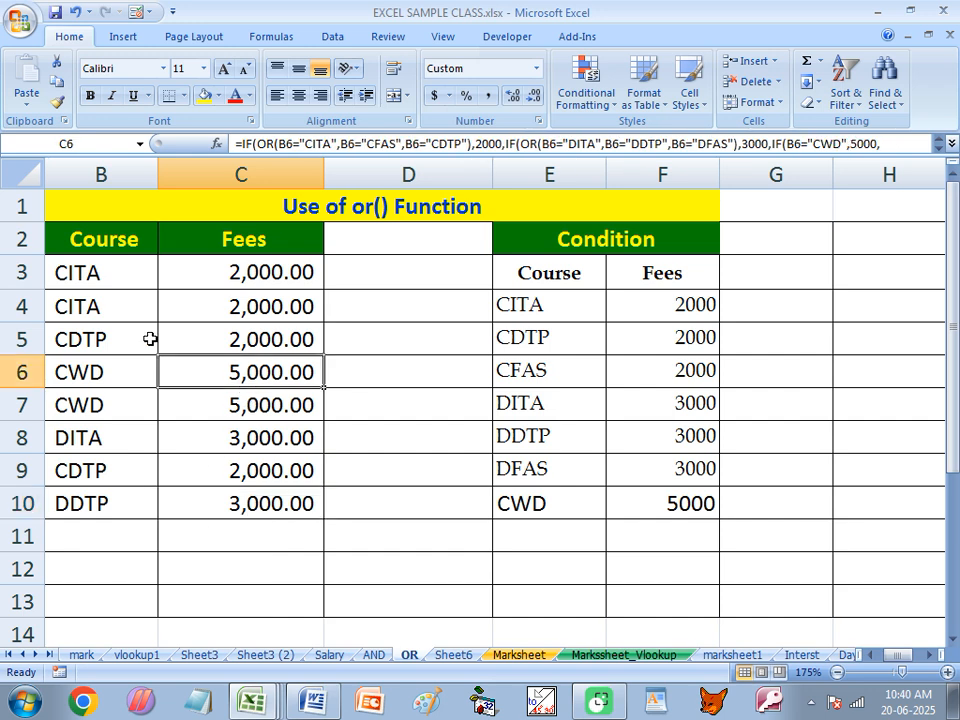
{"action": "left_click", "coordinate": [119, 318]}
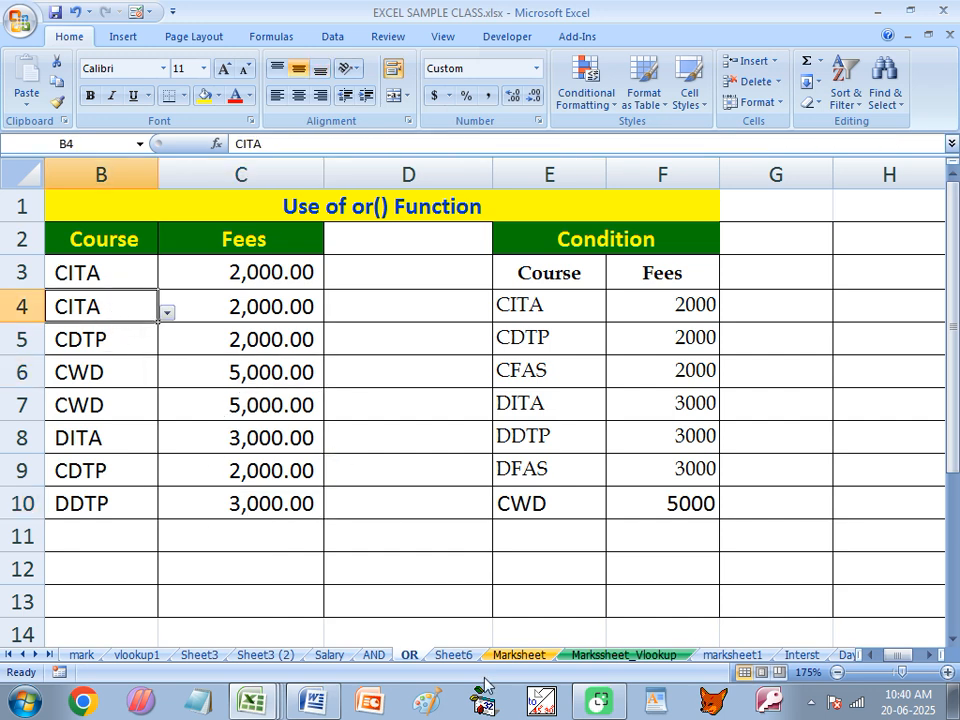
{"action": "left_click", "coordinate": [510, 435]}
{"action": "left_click", "coordinate": [647, 328]}
{"action": "left_click", "coordinate": [536, 319]}
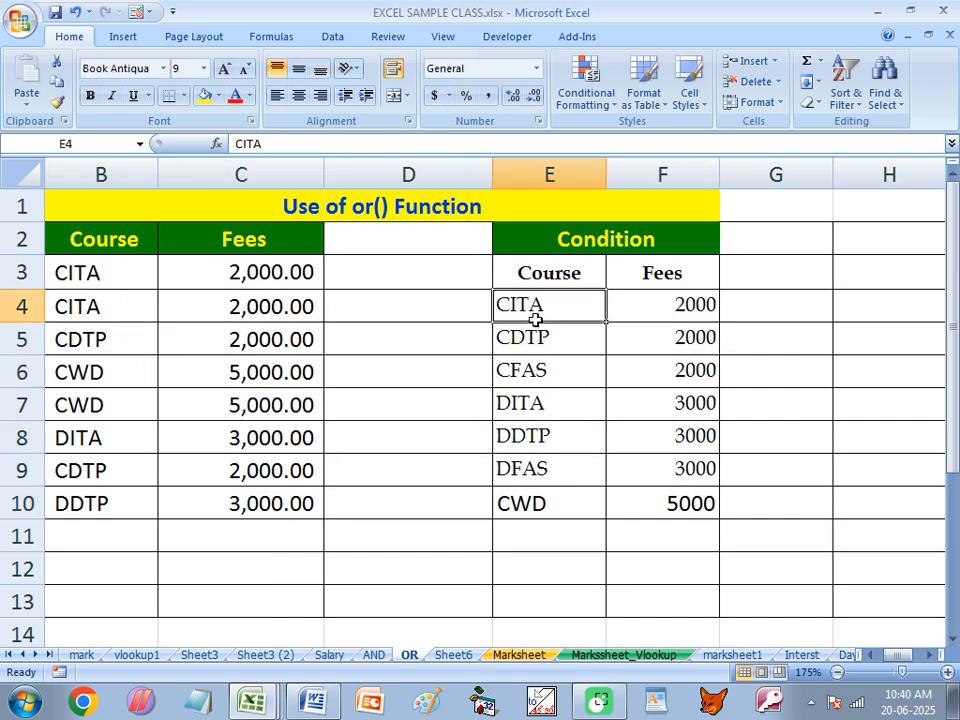
{"action": "left_click", "coordinate": [536, 360]}
{"action": "left_click", "coordinate": [547, 305]}
Step: Turn off the Locked protection setting for the Condition table's Fees range F4:F13
{"action": "left_click_drag", "start_coordinate": [673, 304], "coordinate": [675, 460]}
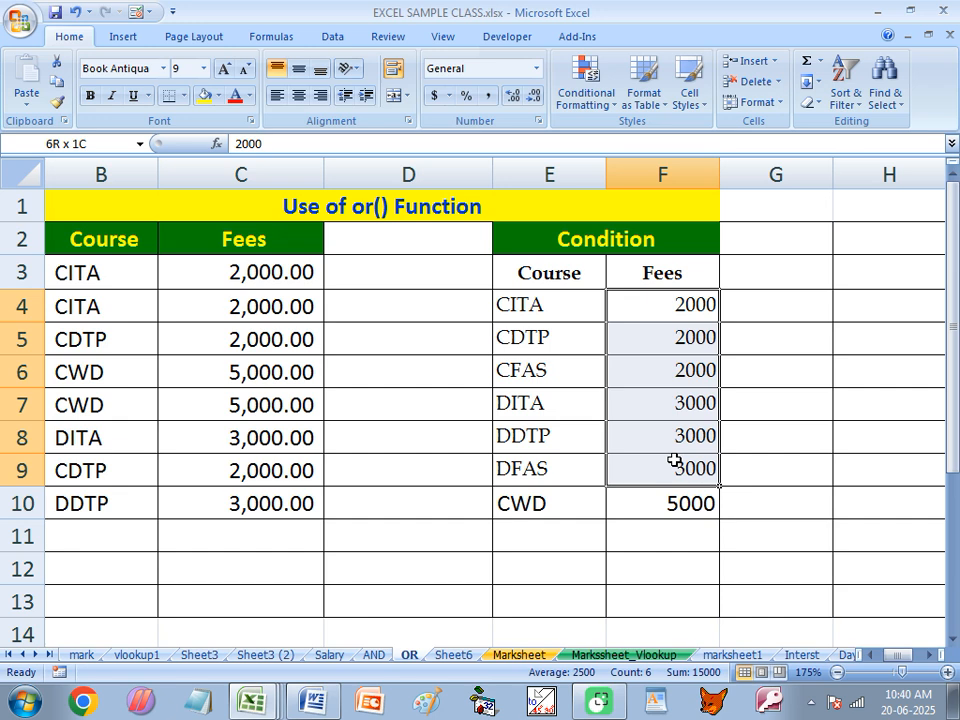
{"action": "left_click_drag", "start_coordinate": [675, 460], "coordinate": [671, 596]}
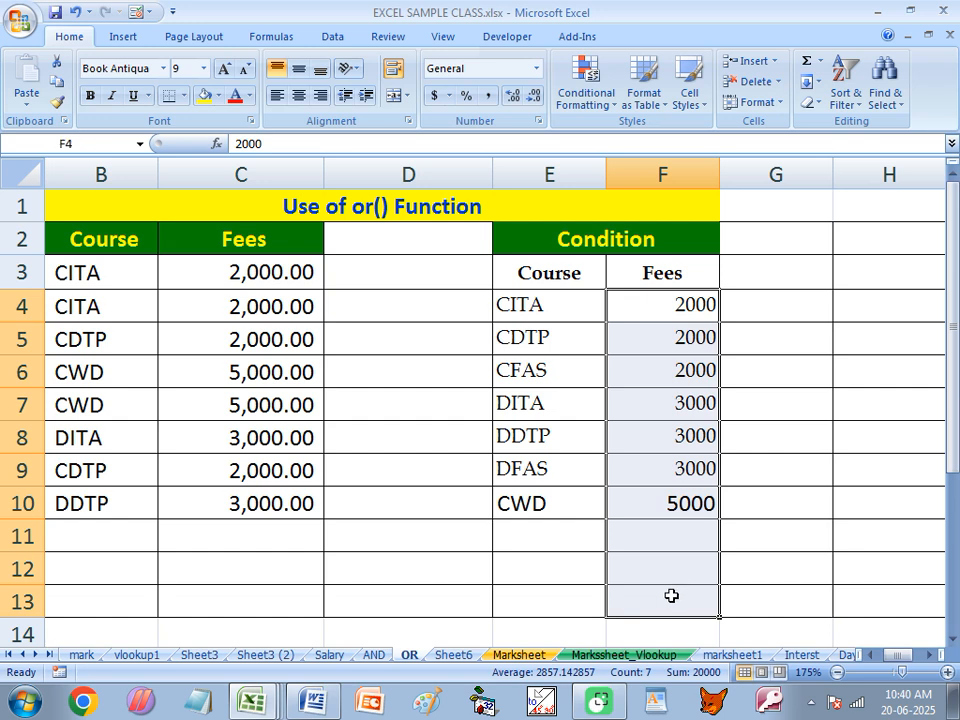
{"action": "right_click", "coordinate": [686, 405]}
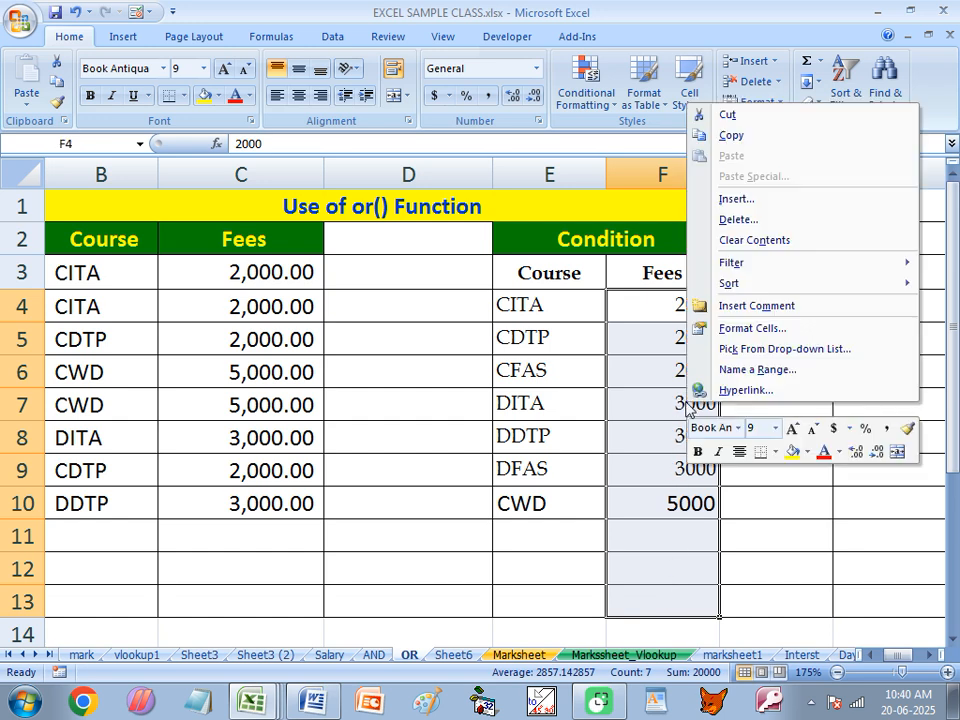
{"action": "left_click", "coordinate": [745, 328]}
{"action": "left_click", "coordinate": [495, 172]}
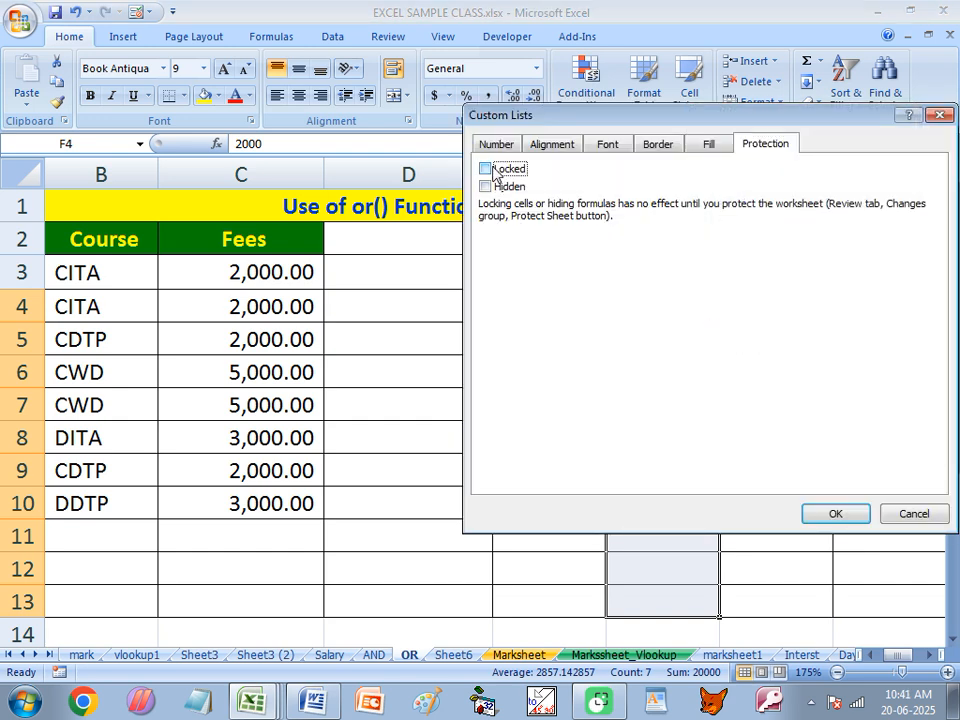
{"action": "left_click", "coordinate": [834, 514]}
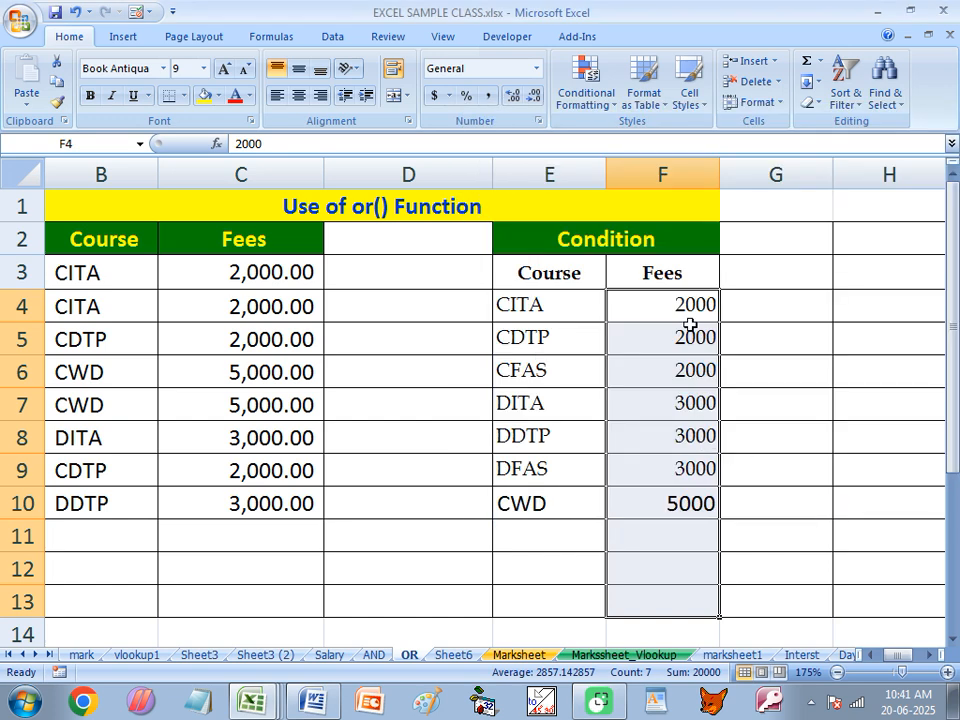
Step: Protect the OR sheet, entering and confirming the sheet password
{"action": "left_click", "coordinate": [760, 103]}
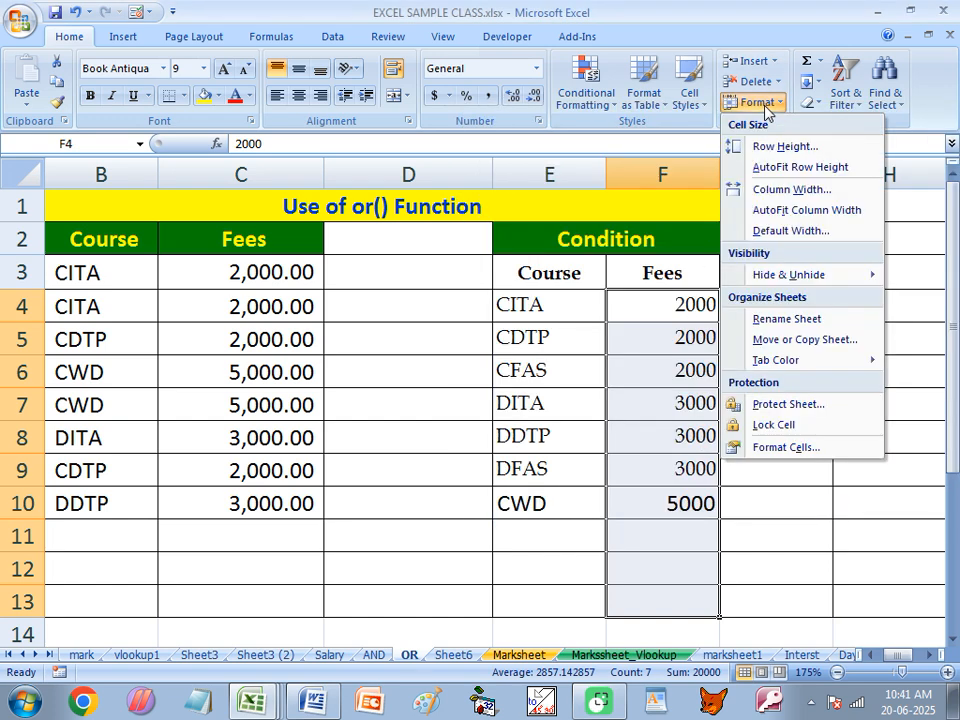
{"action": "left_click", "coordinate": [773, 405]}
{"action": "type", "text": "1"}
{"action": "key", "text": "Return"}
{"action": "type", "text": "1"}
{"action": "key", "text": "Return"}
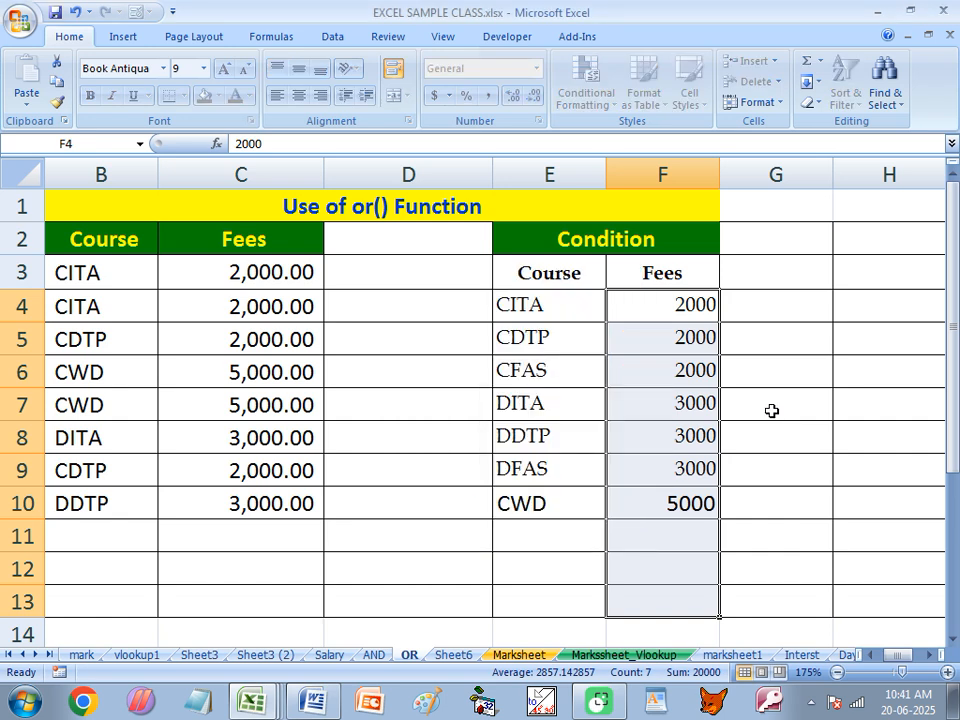
Step: Try to delete the contents of locked cells E7 and D7
{"action": "left_click", "coordinate": [548, 415]}
{"action": "key", "text": "Delete"}
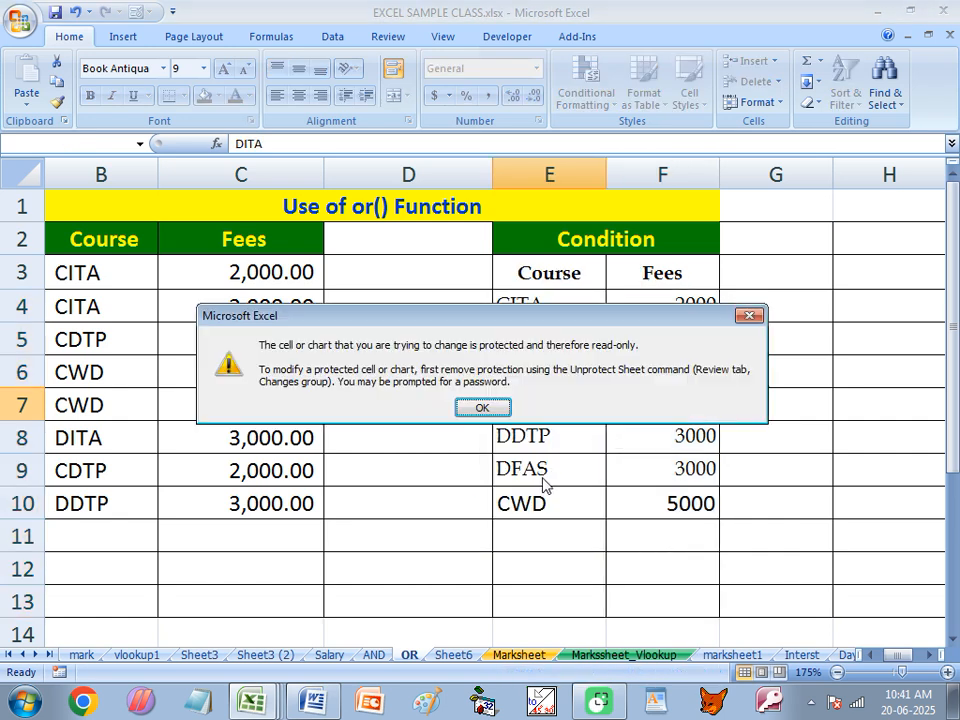
{"action": "left_click", "coordinate": [482, 408]}
{"action": "left_click", "coordinate": [437, 407]}
{"action": "key", "text": "Delete"}
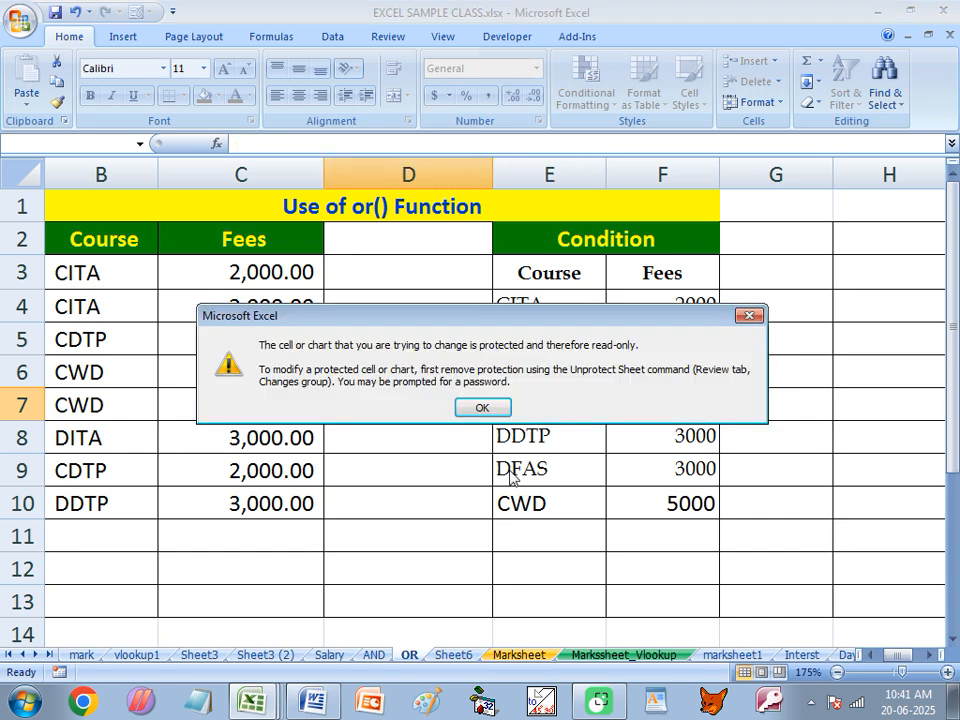
{"action": "left_click", "coordinate": [482, 408]}
Step: Set the CITA fee in the Condition table, cell F4, to 5000
{"action": "left_click", "coordinate": [653, 307]}
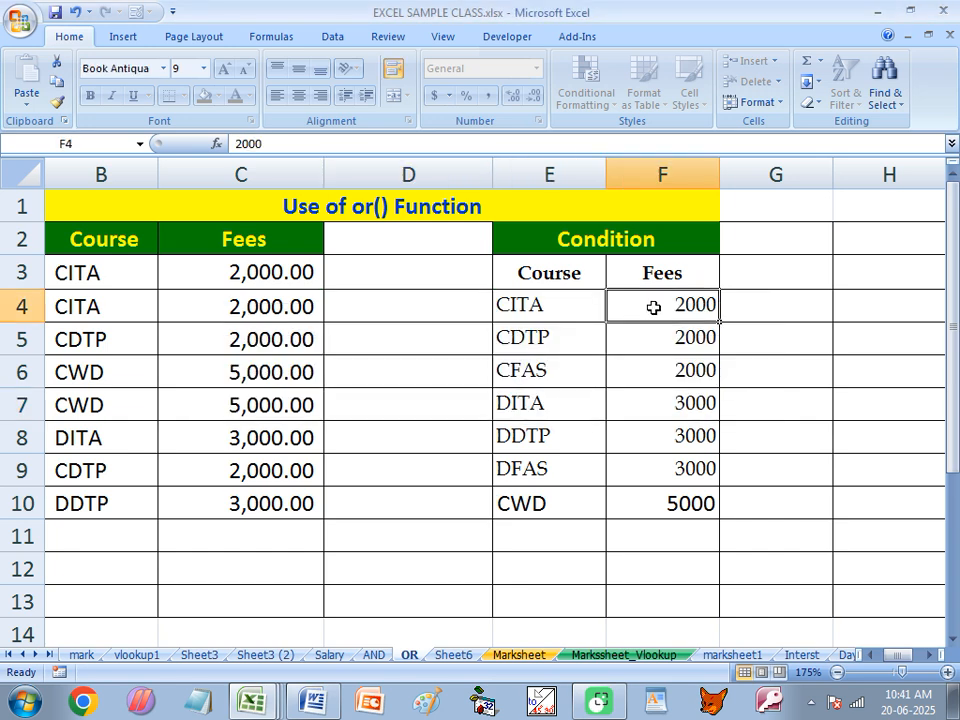
{"action": "type", "text": "500"}
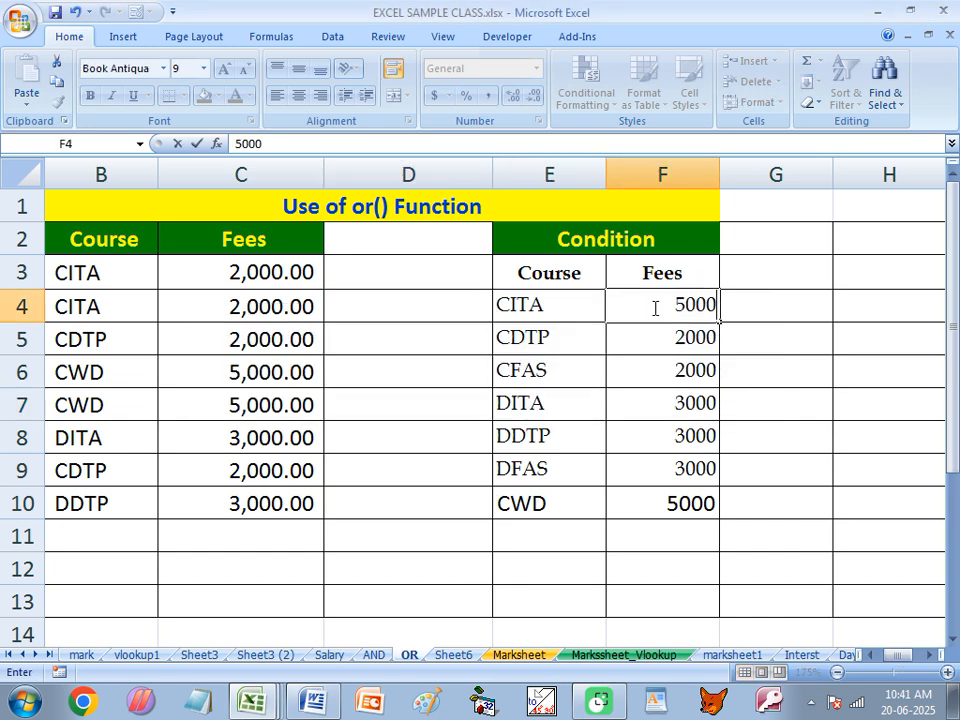
{"action": "key", "text": "Return"}
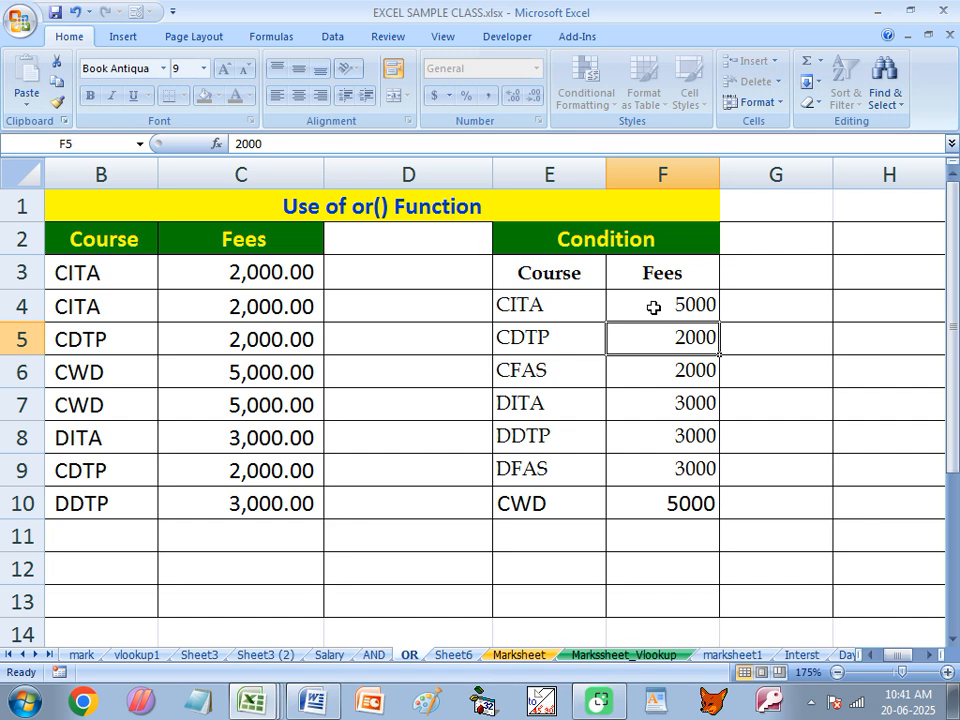
Step: Try to edit the empty cell G4 beside the Condition table
{"action": "left_click", "coordinate": [773, 301]}
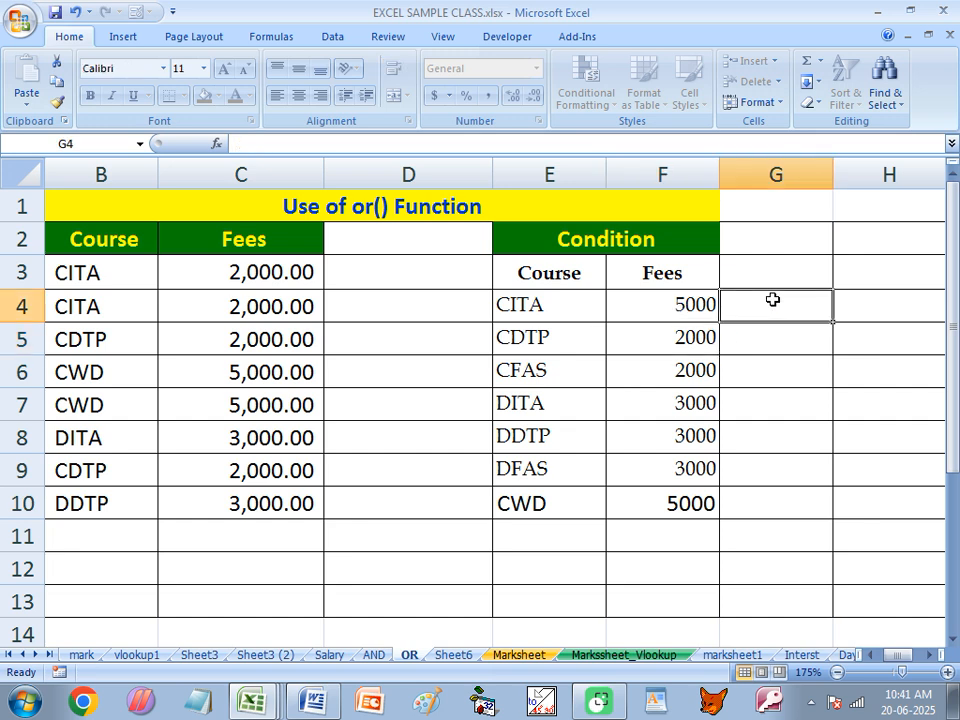
{"action": "double_click", "coordinate": [773, 300]}
{"action": "left_click", "coordinate": [483, 408]}
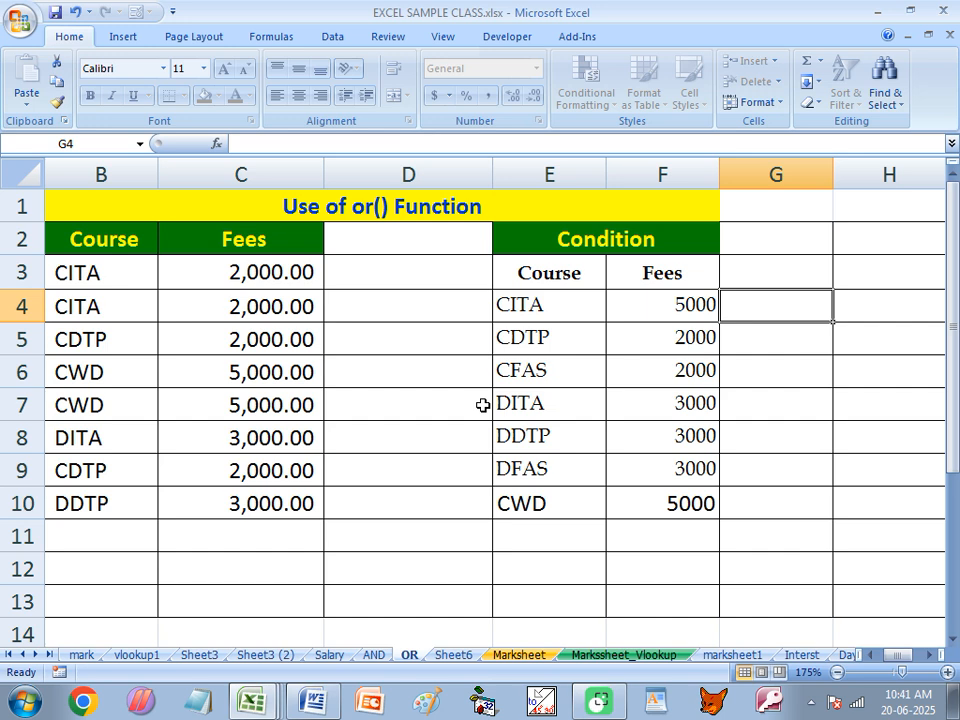
Step: Examine the Condition table's Fees cells F4:F10 and the neighbouring cells E6, G6 and E10
{"action": "left_click", "coordinate": [678, 336]}
{"action": "left_click", "coordinate": [674, 372]}
{"action": "left_click", "coordinate": [650, 404]}
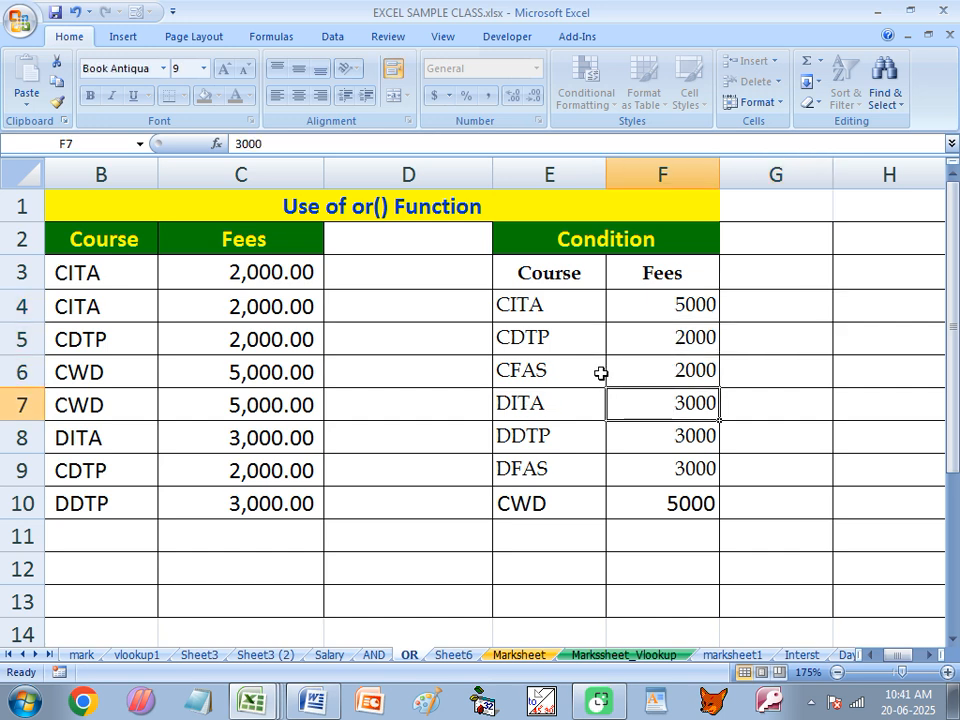
{"action": "left_click", "coordinate": [574, 377]}
{"action": "left_click", "coordinate": [767, 358]}
{"action": "left_click", "coordinate": [707, 437]}
{"action": "left_click_drag", "start_coordinate": [690, 316], "coordinate": [681, 500]}
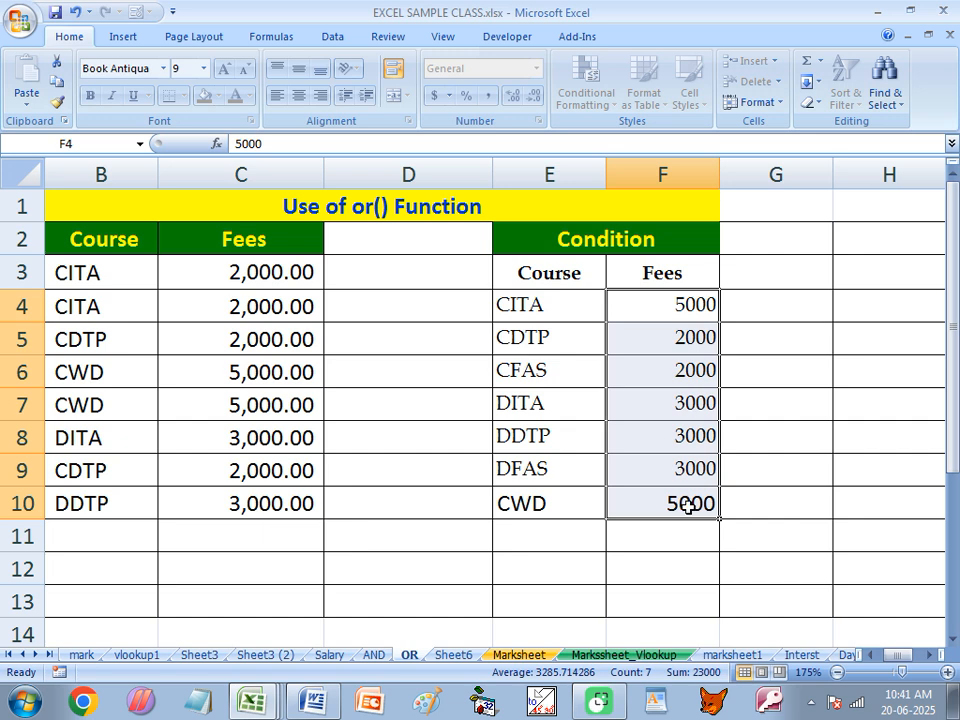
{"action": "left_click", "coordinate": [528, 511]}
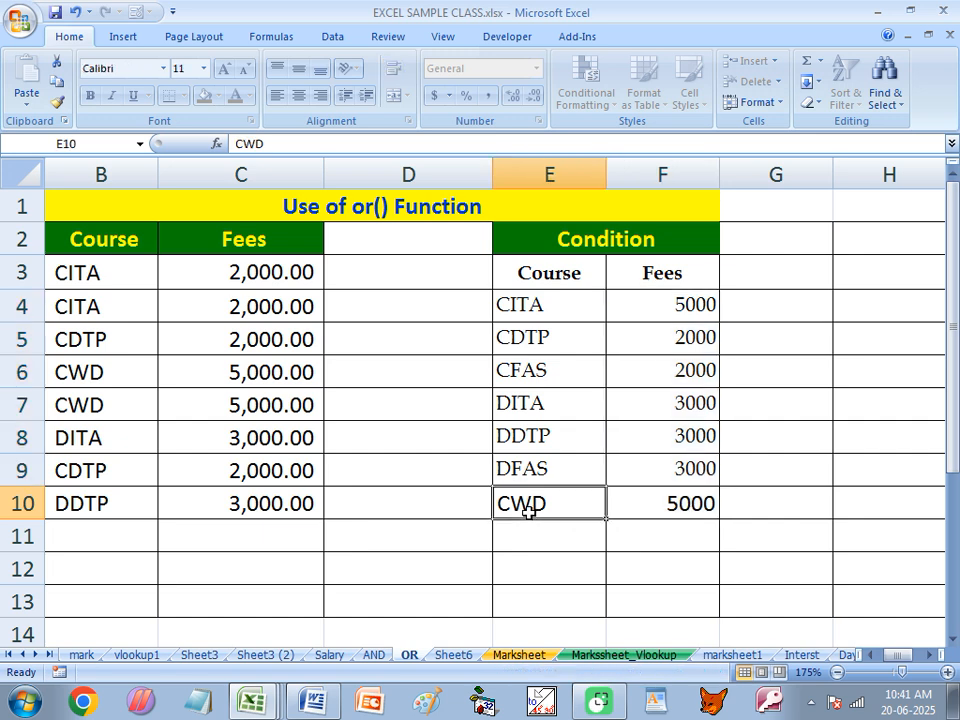